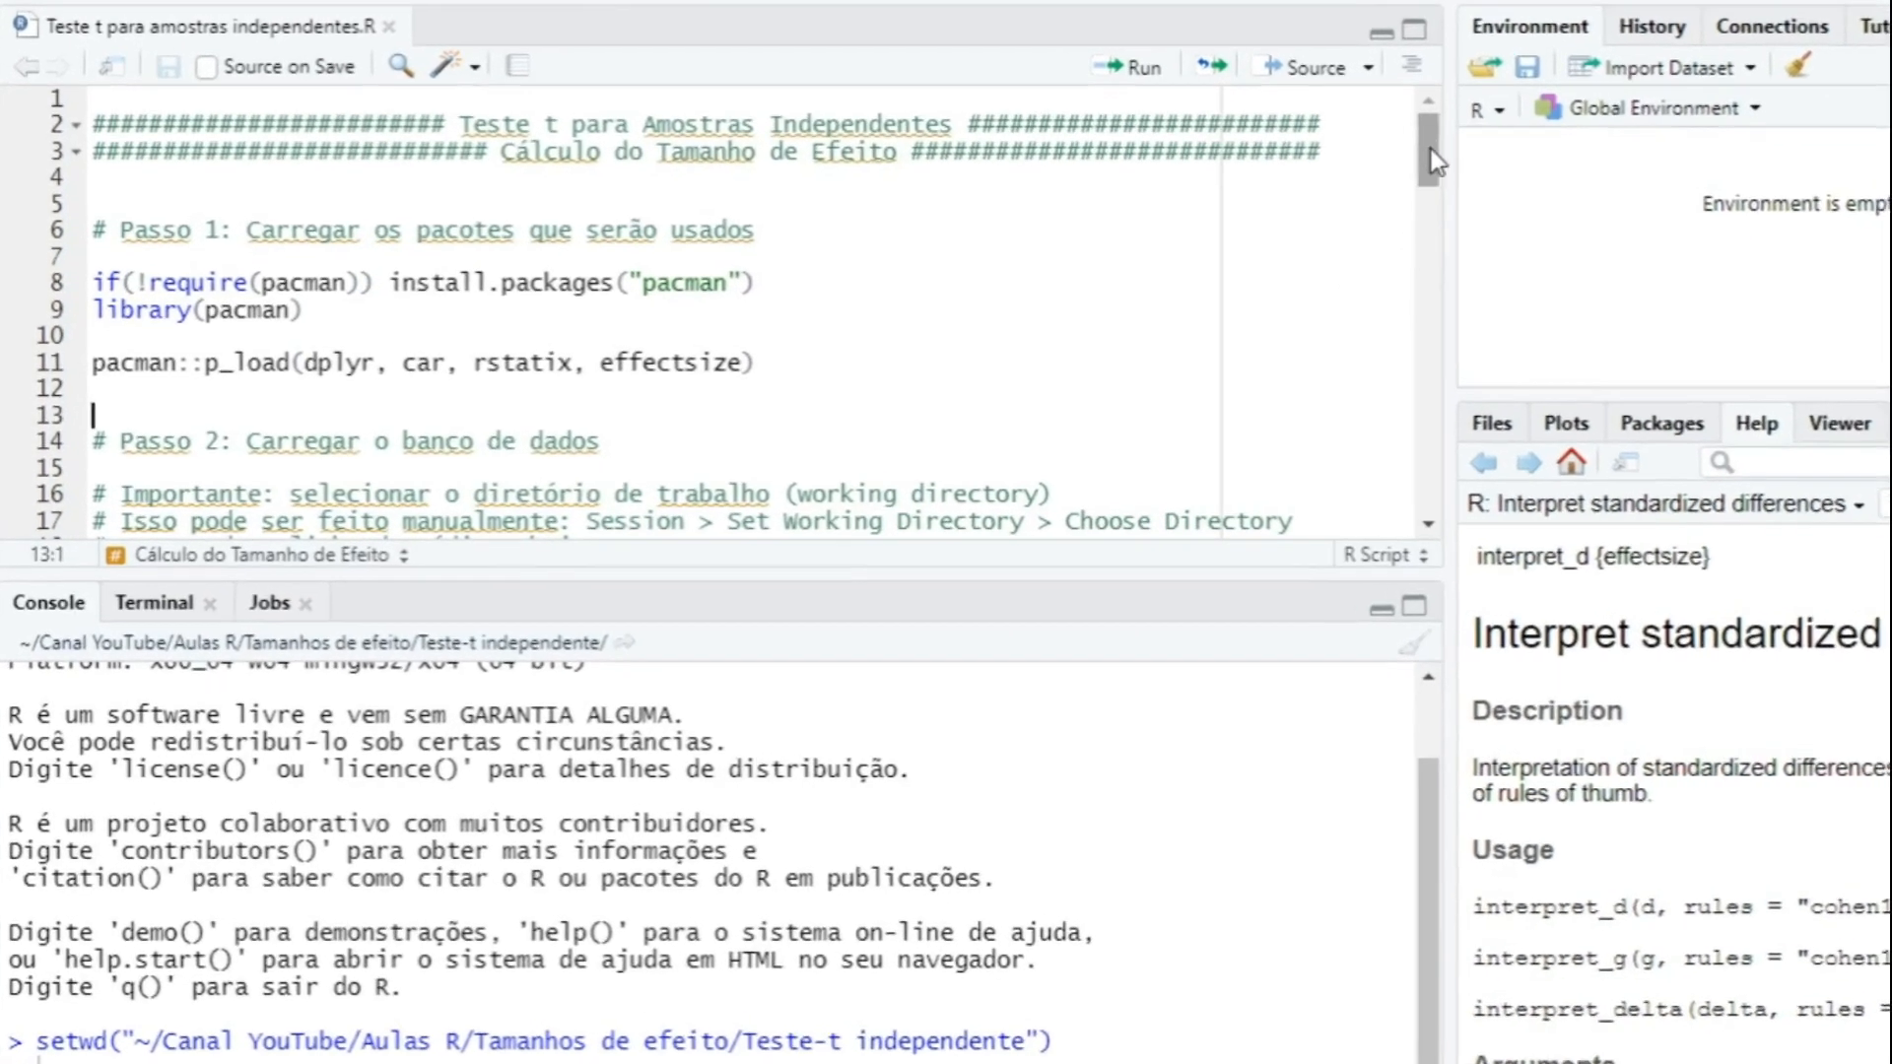
Run the Passo 1 lines that install pacman if it is missing and load its library.
drag(1249, 238, 1250, 244)
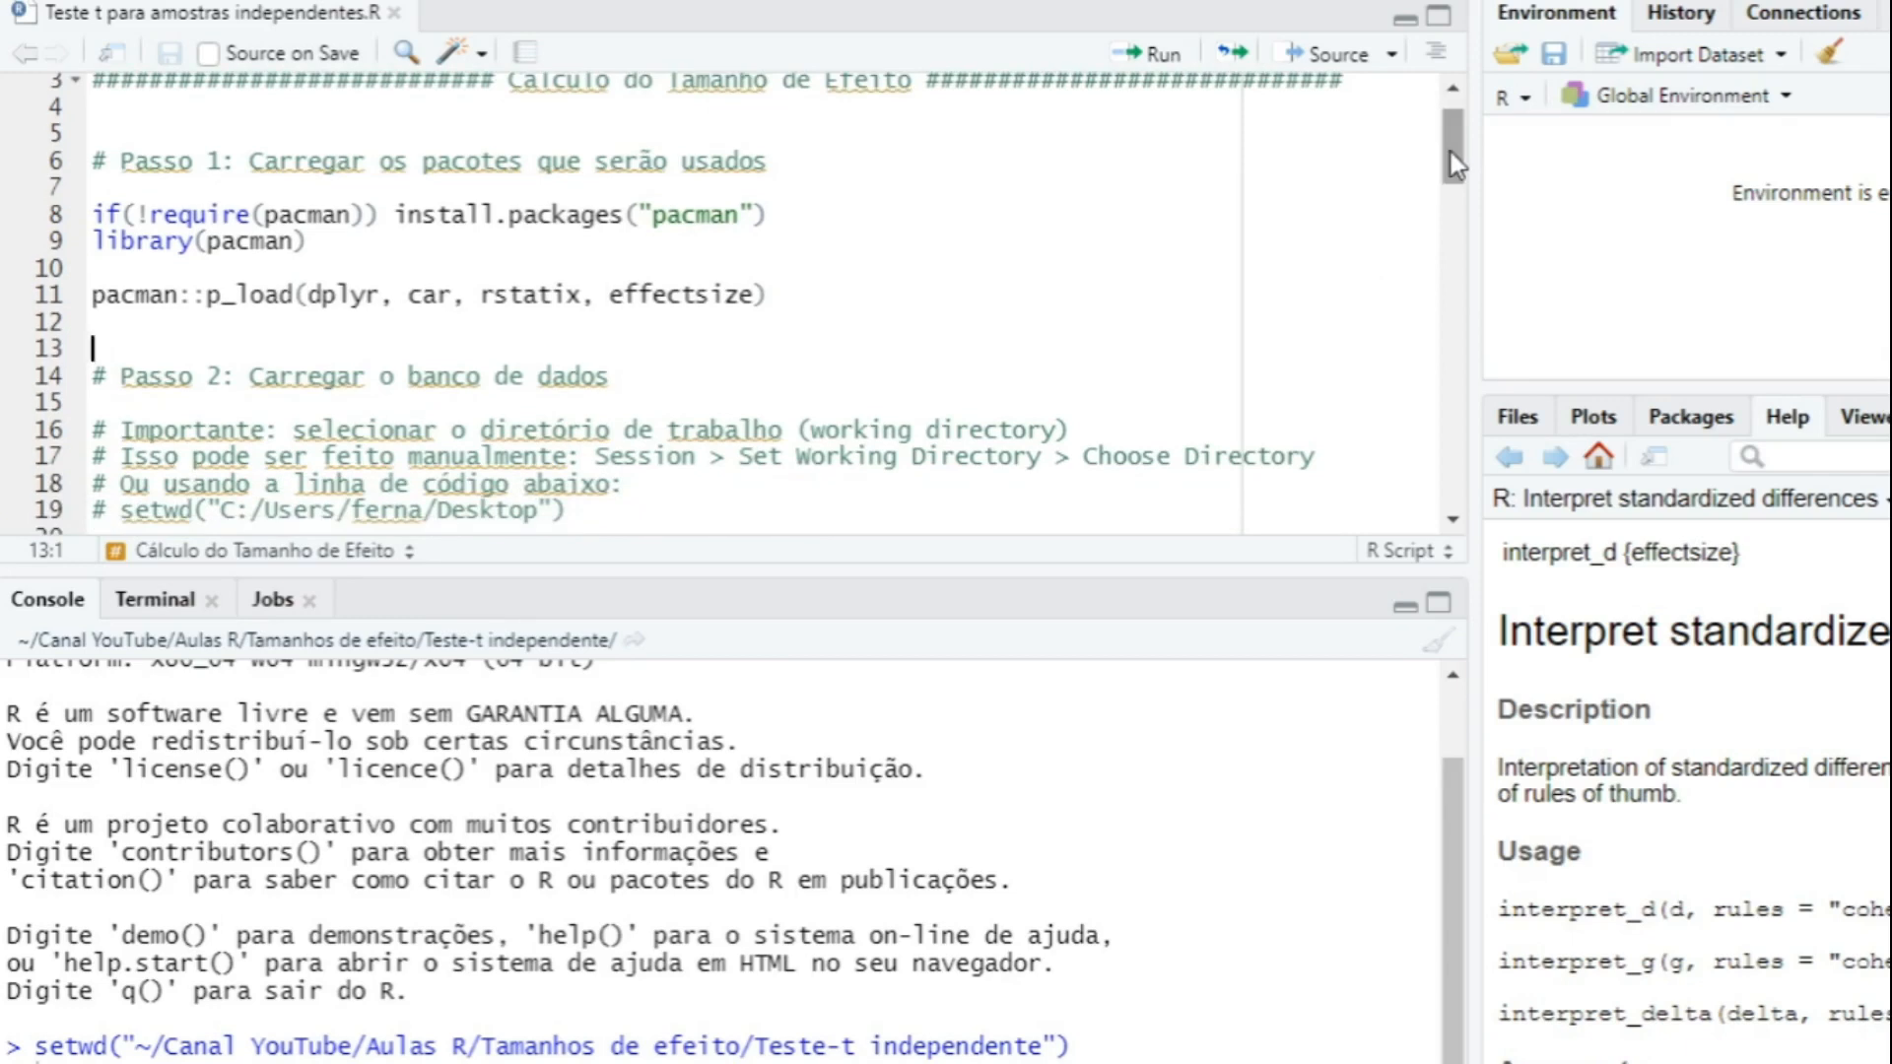
drag(610, 293, 756, 295)
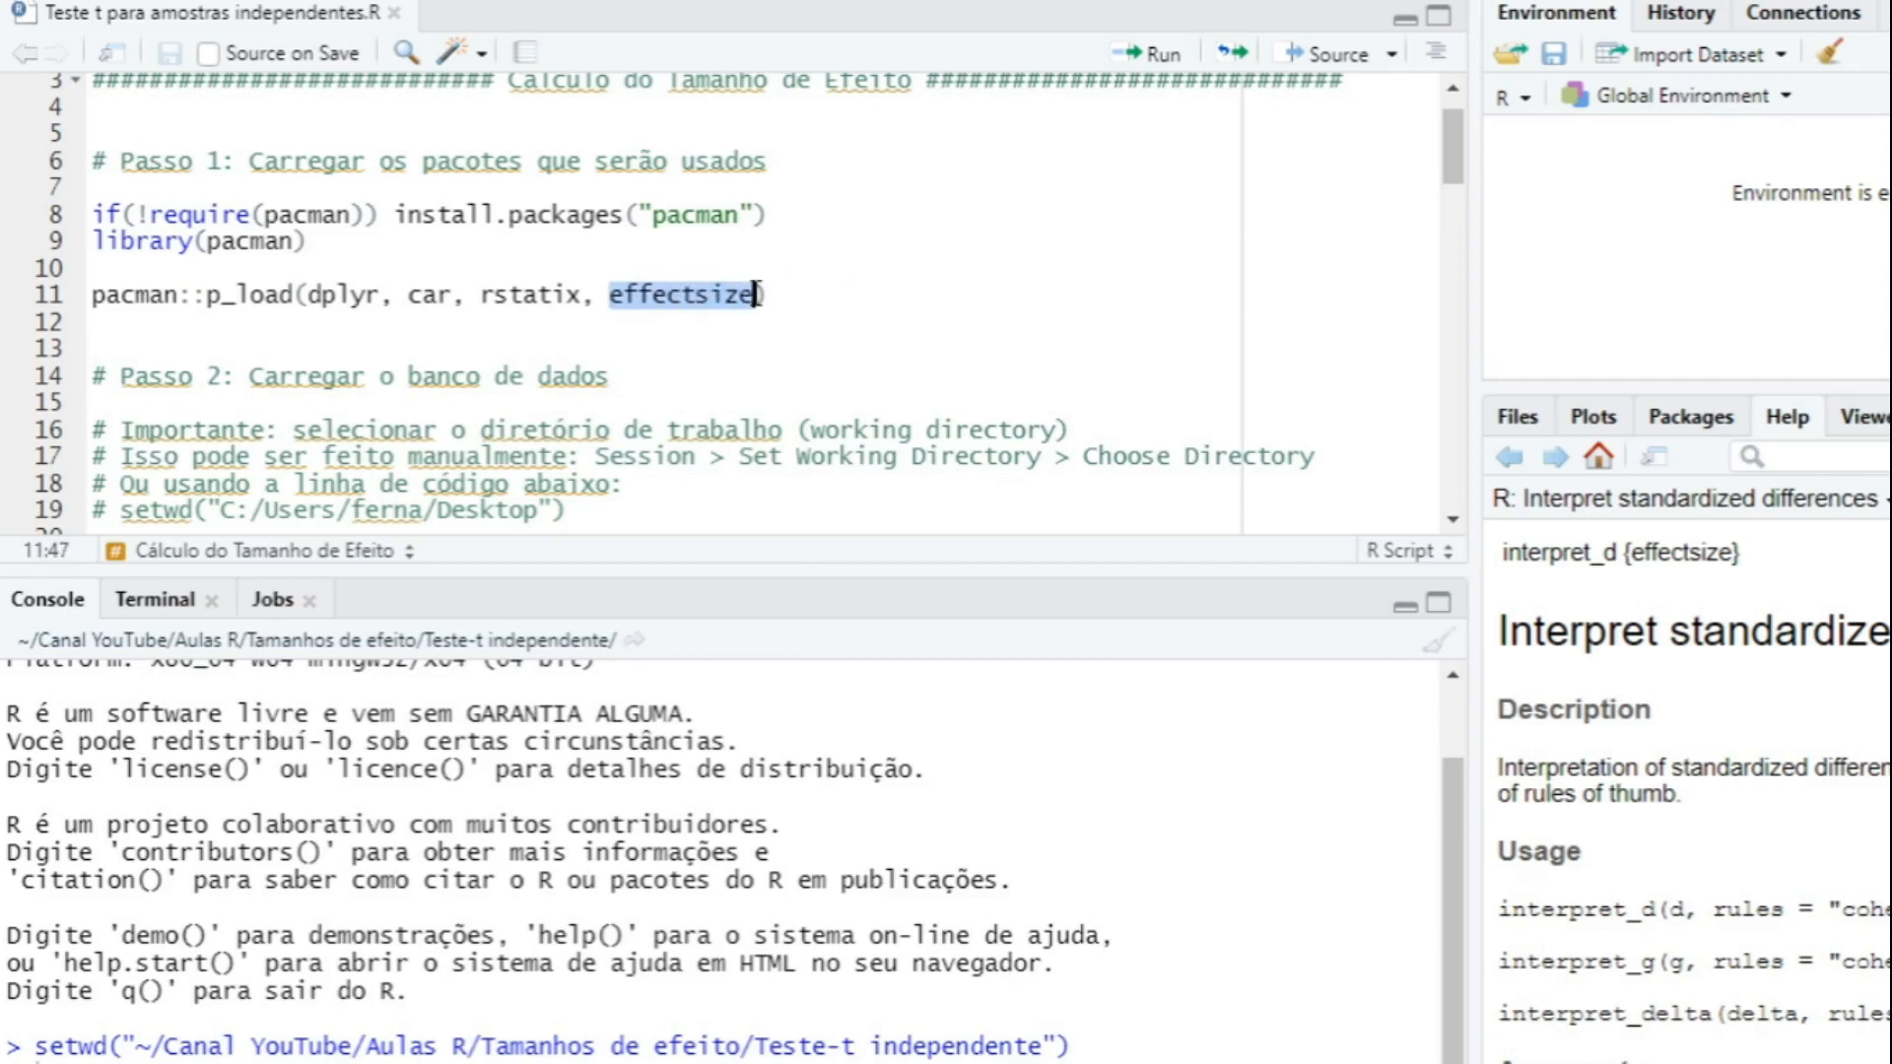
click(756, 295)
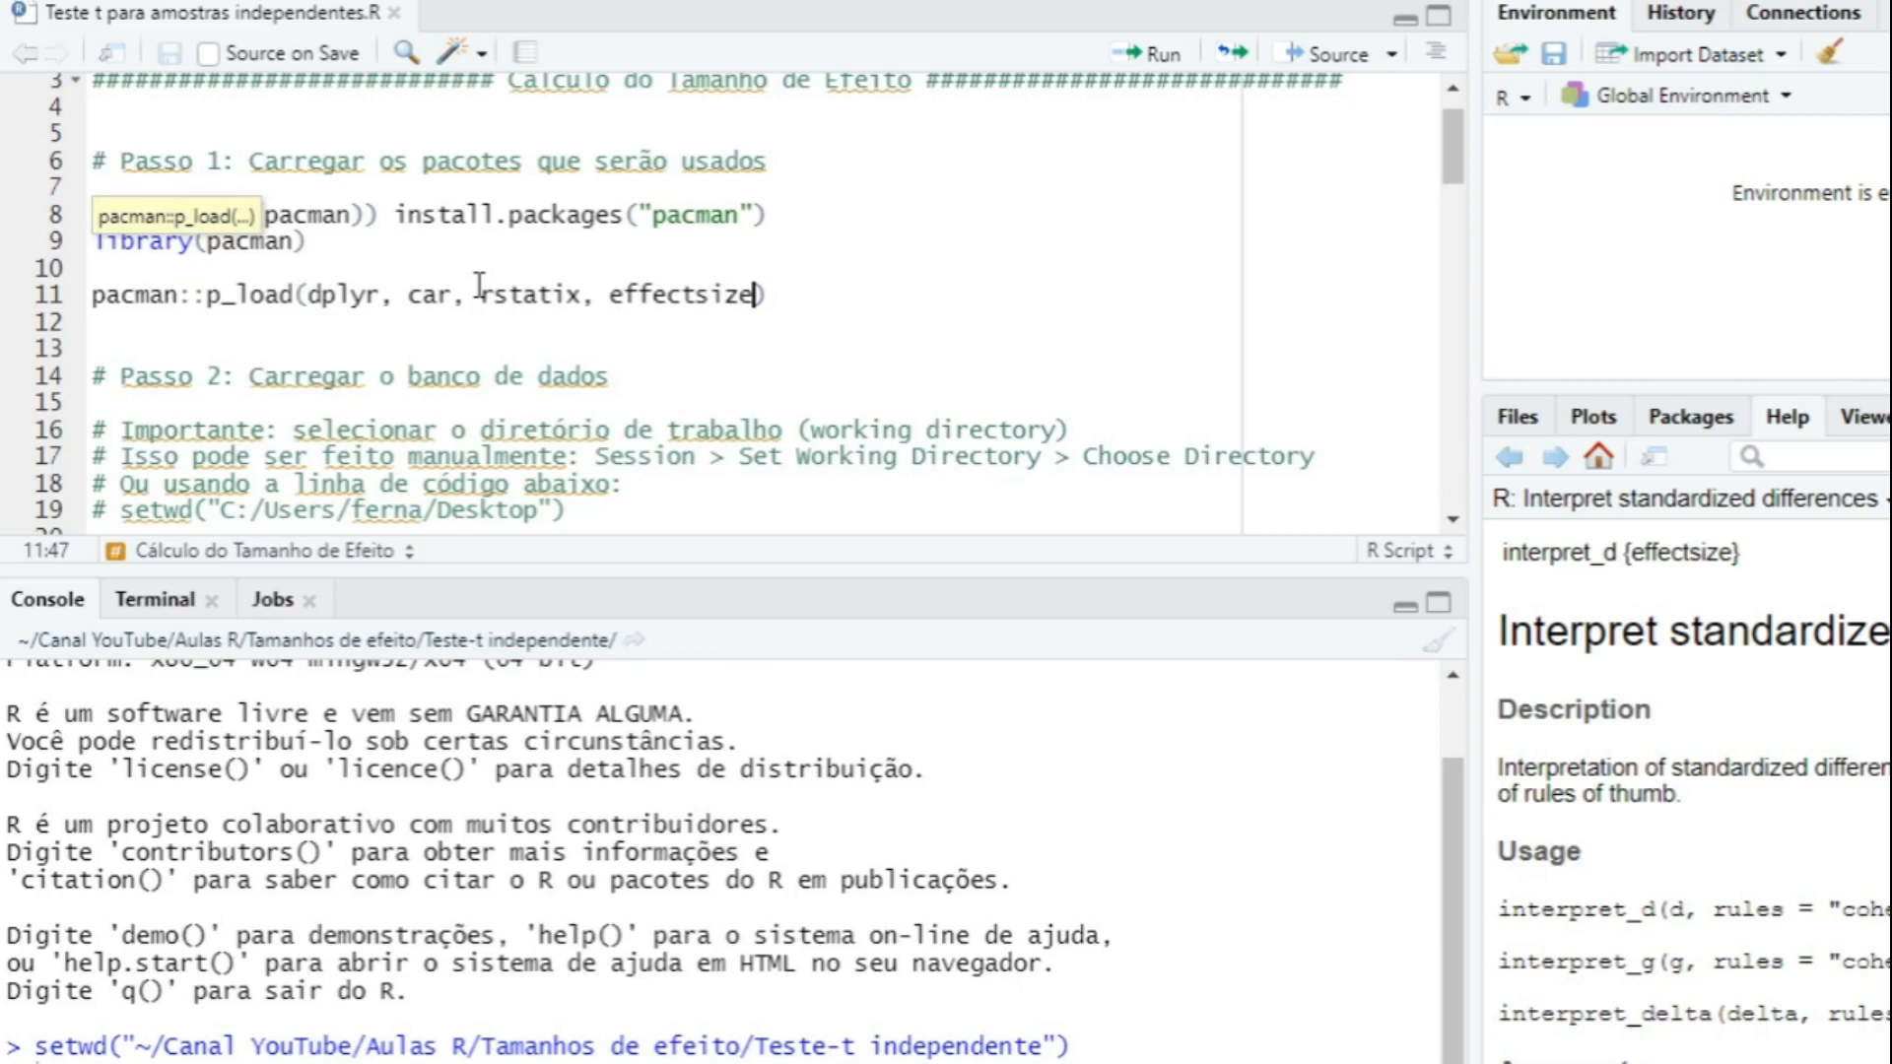
key(Up)
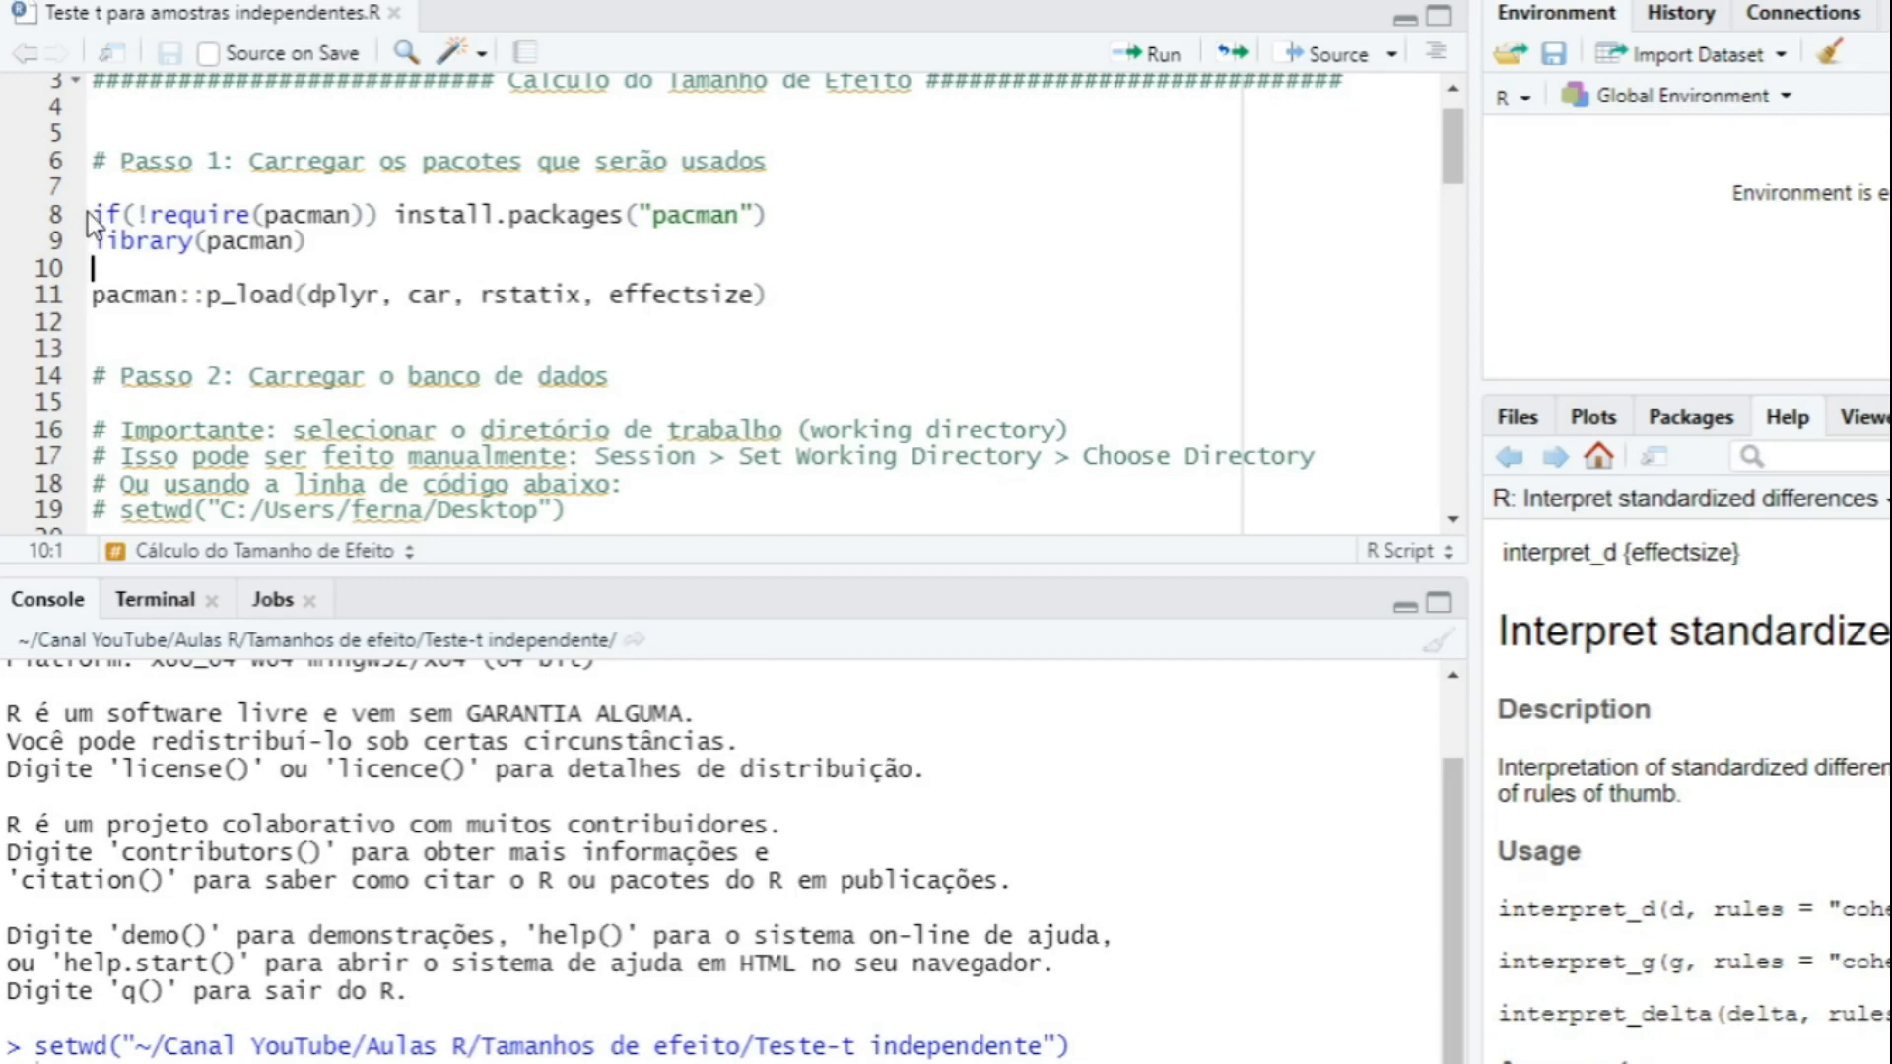
drag(95, 214, 328, 244)
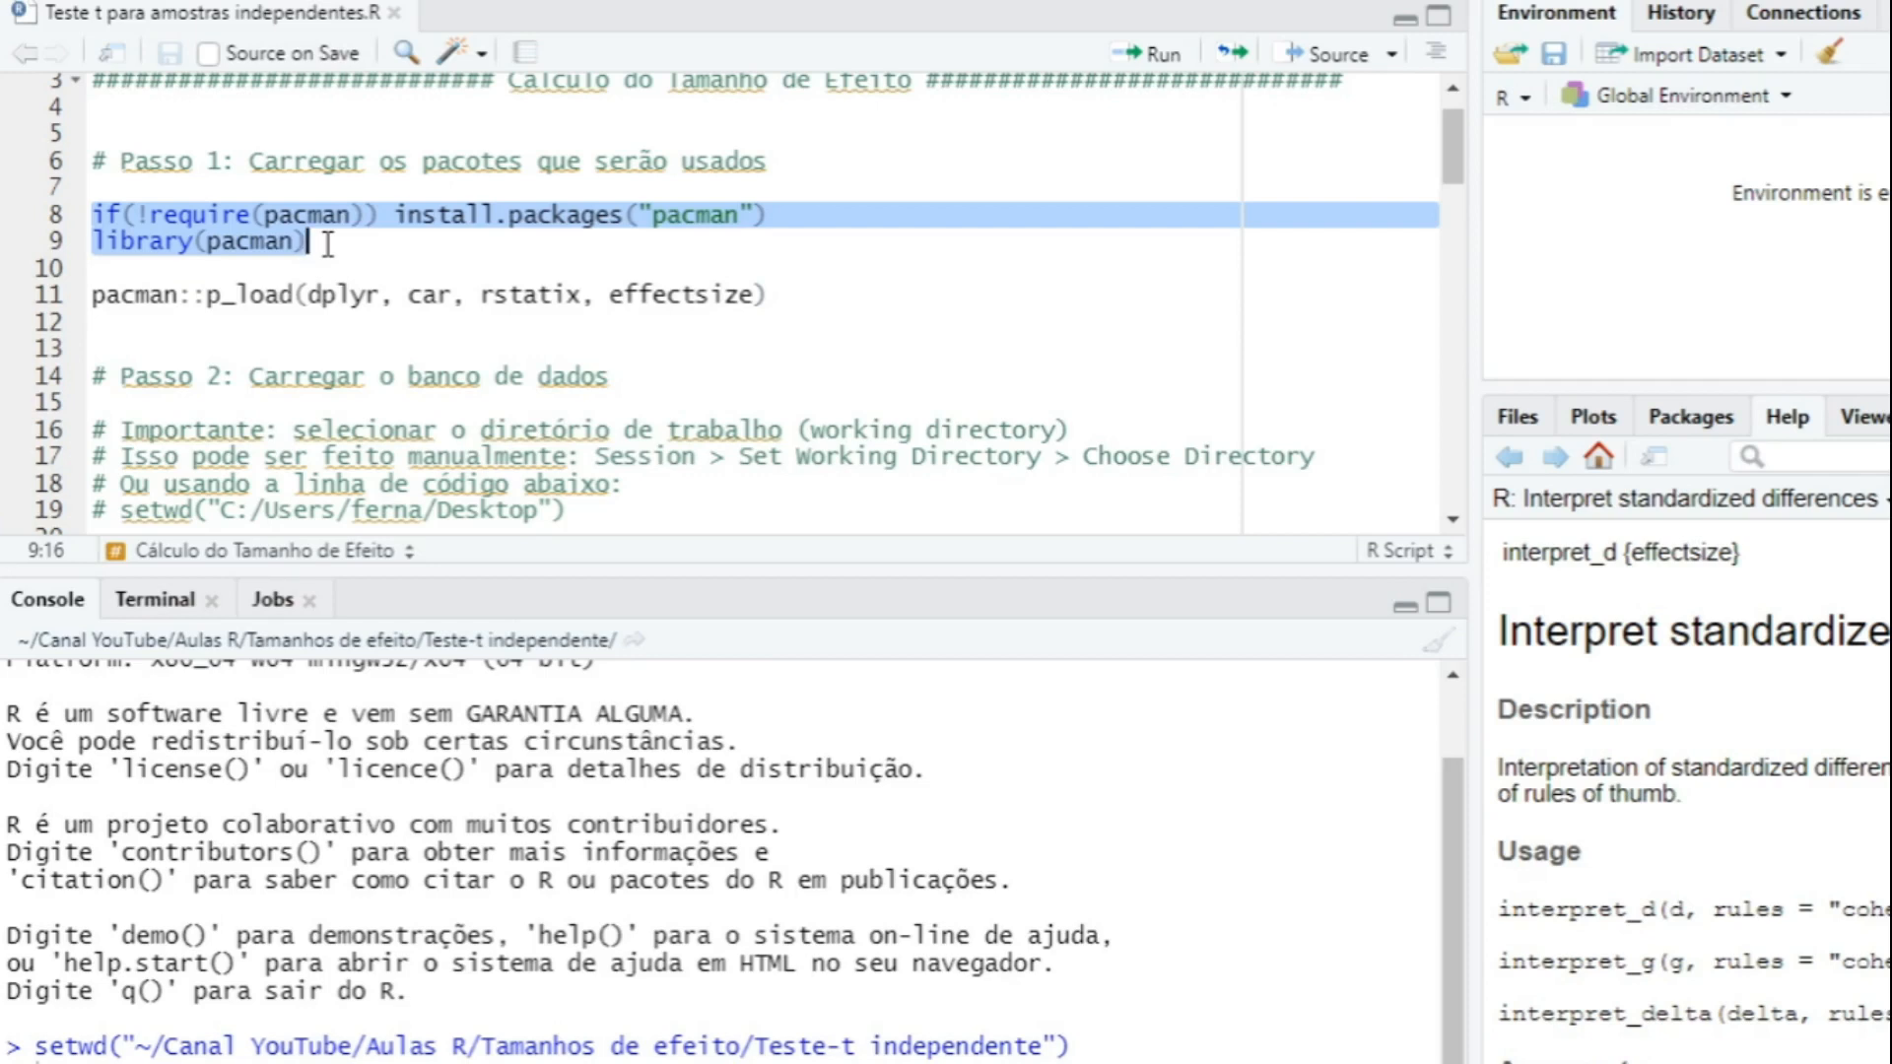
key(ctrl+Return)
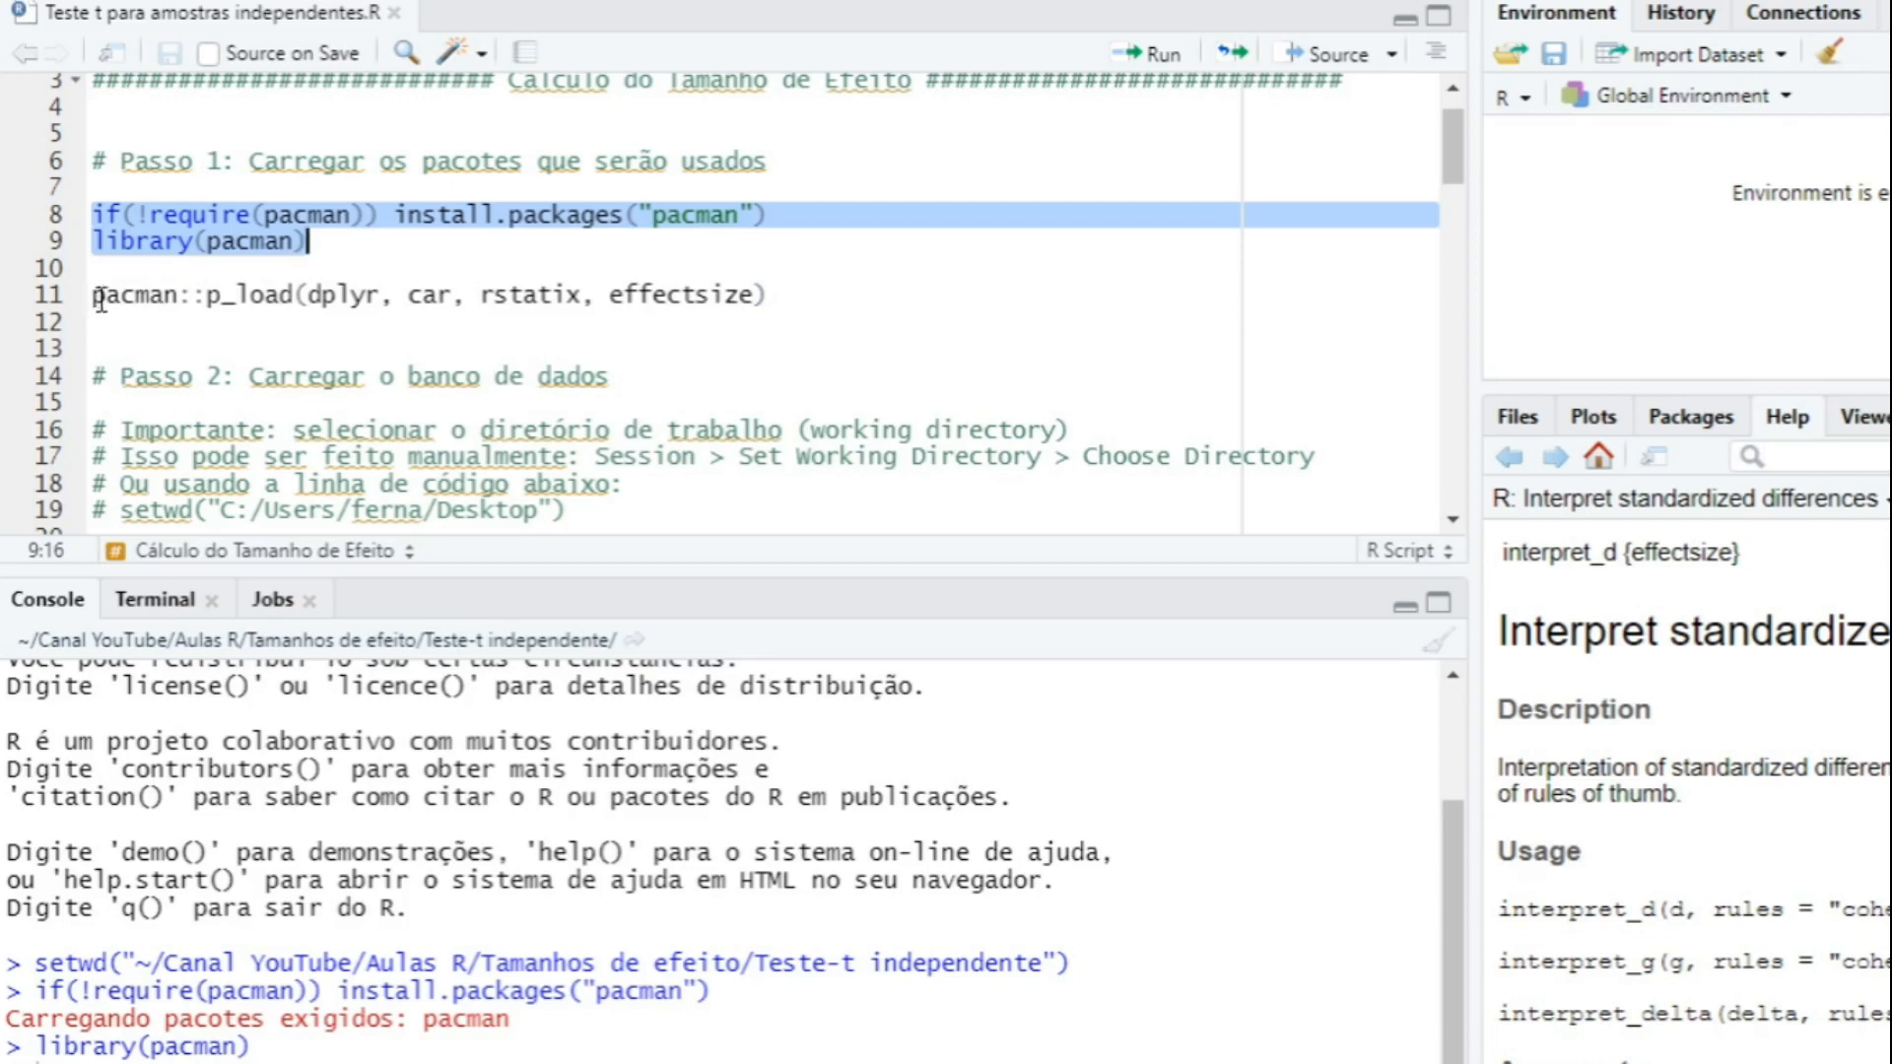
Start a new pacman::p_load() call on its own line above the existing p_load line.
drag(193, 293, 267, 296)
click(267, 296)
click(205, 294)
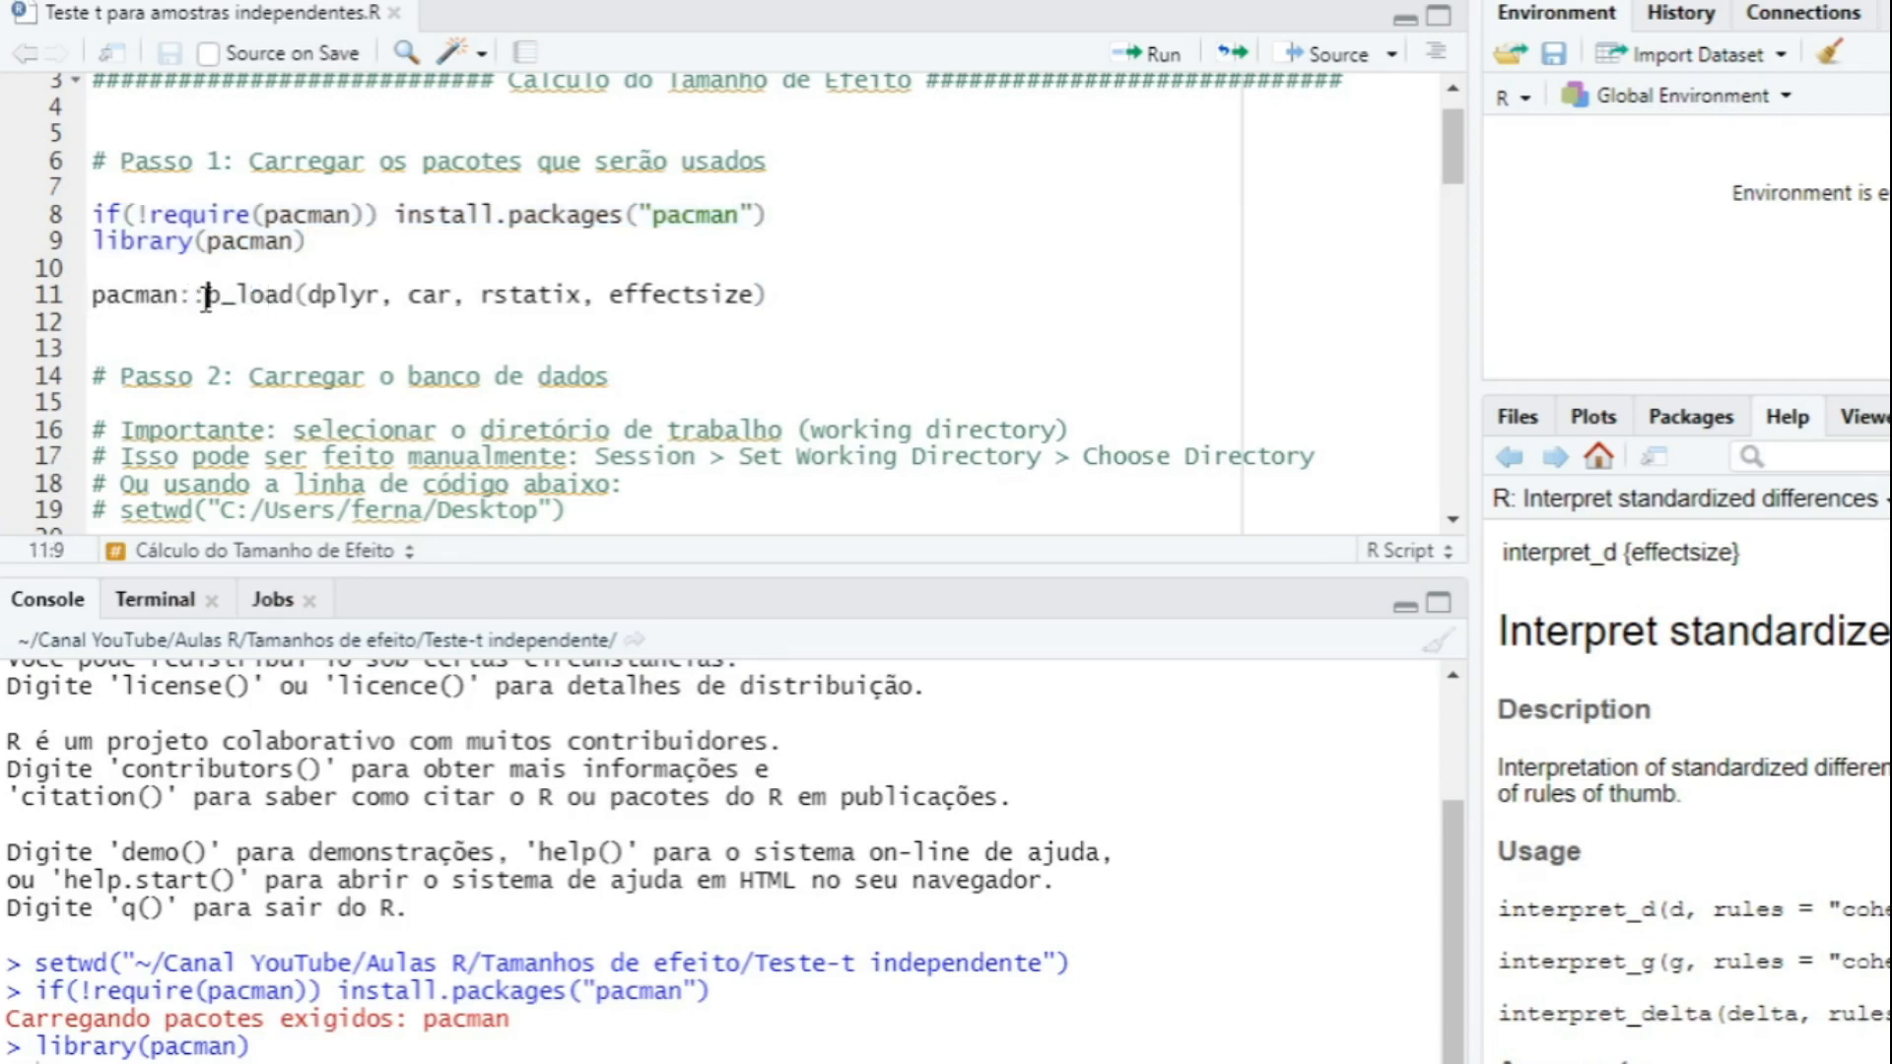
click(199, 273)
key(Return)
key(Up)
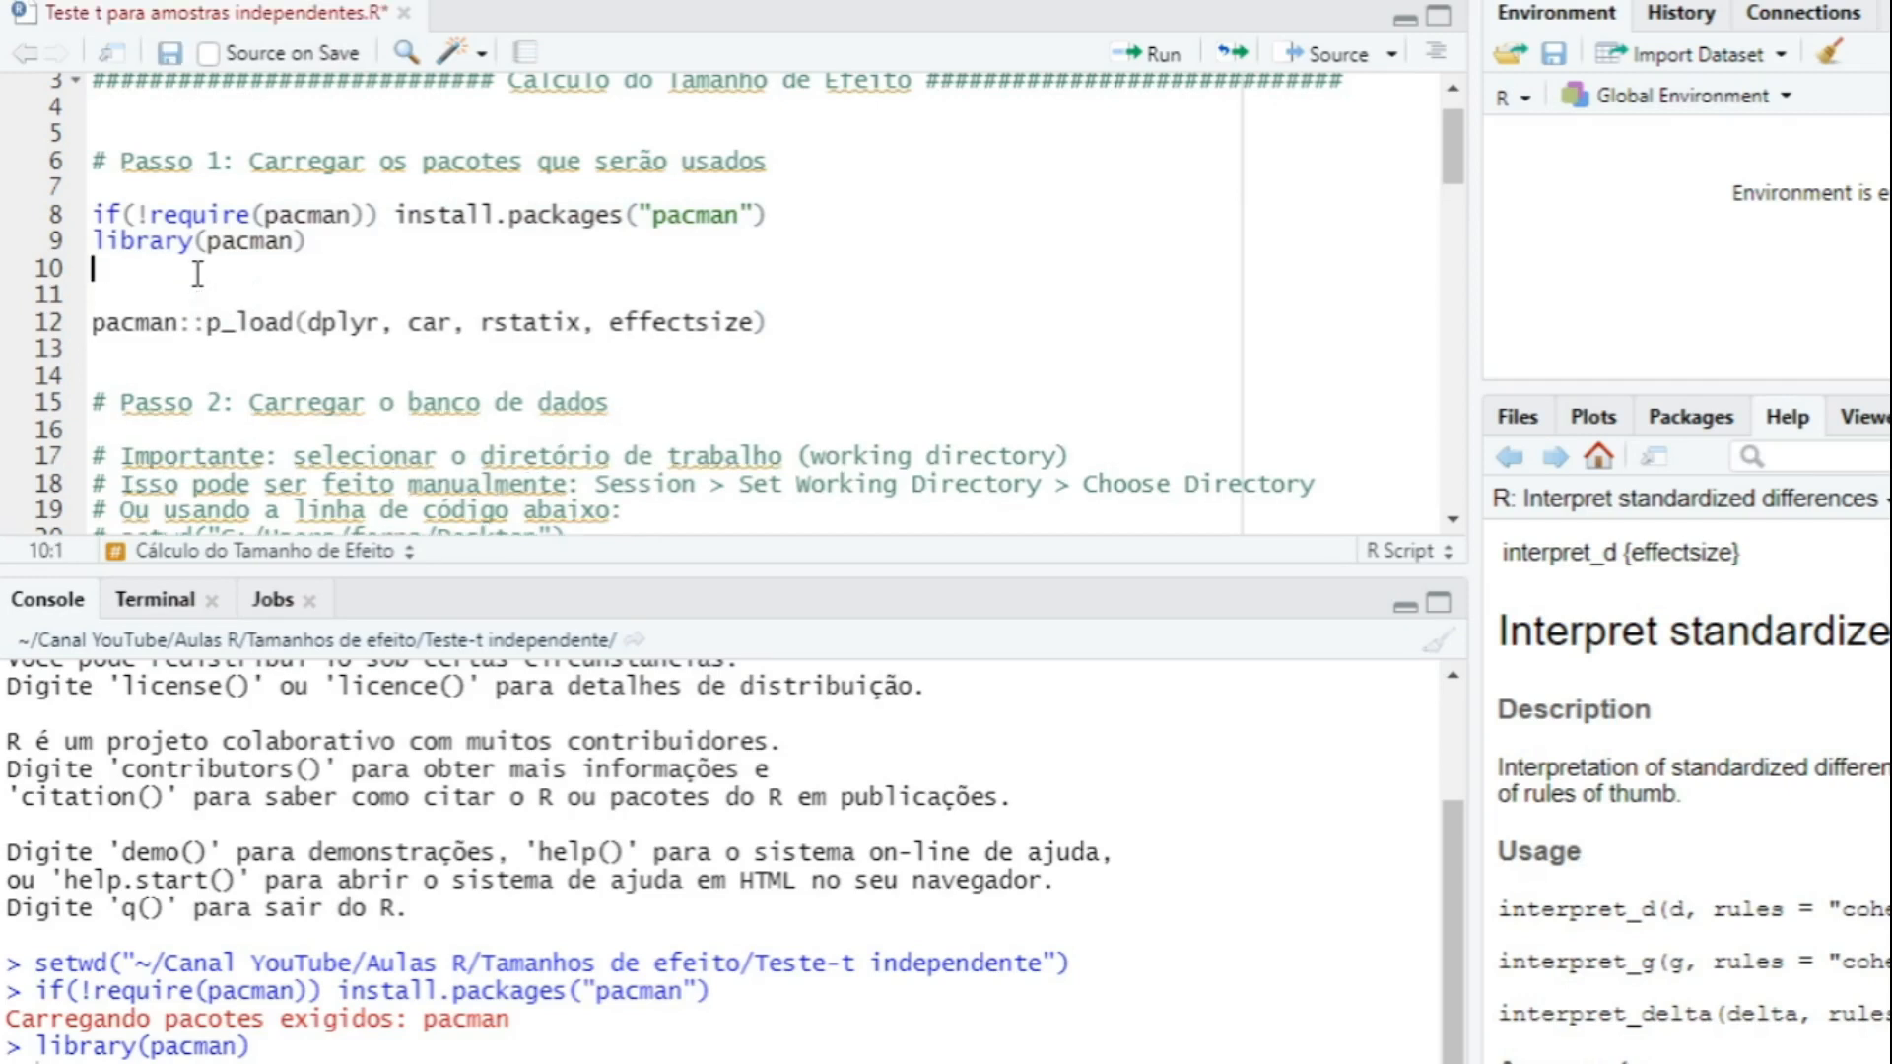
key(Return)
text(pacma)
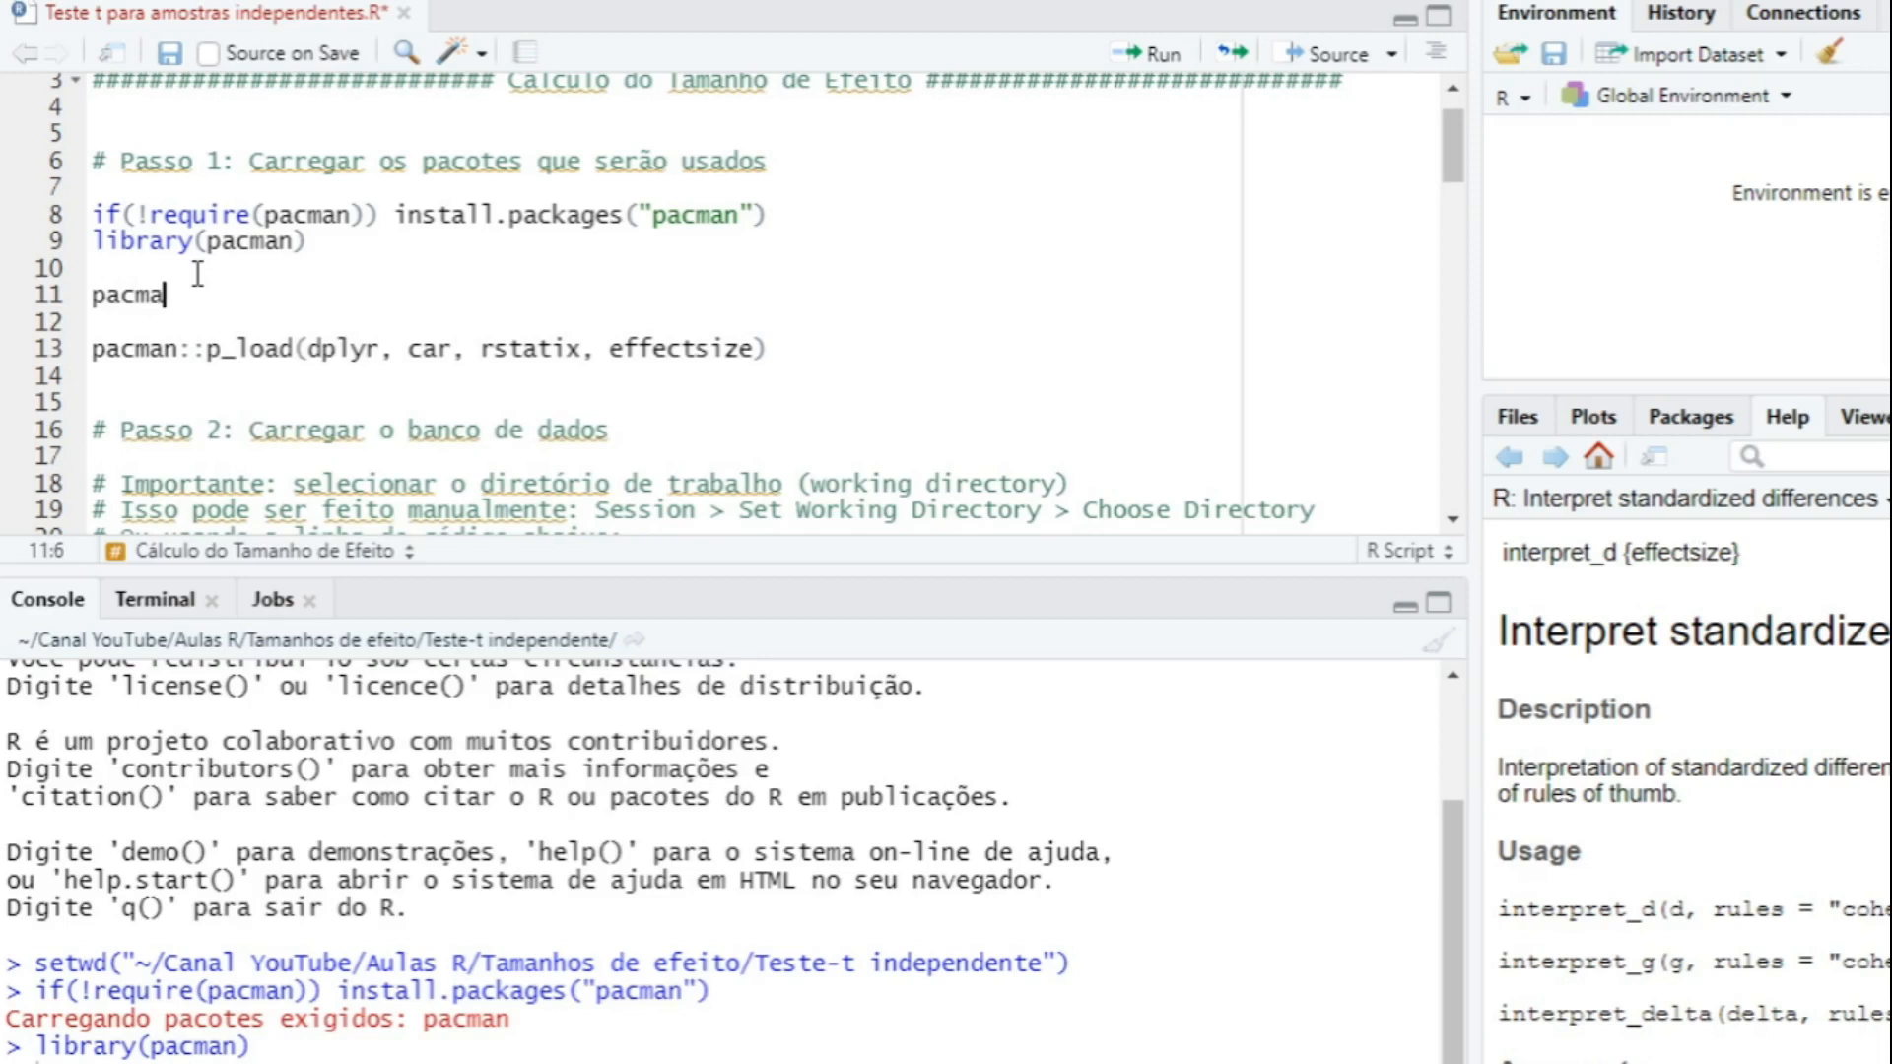
text(n::p_load)
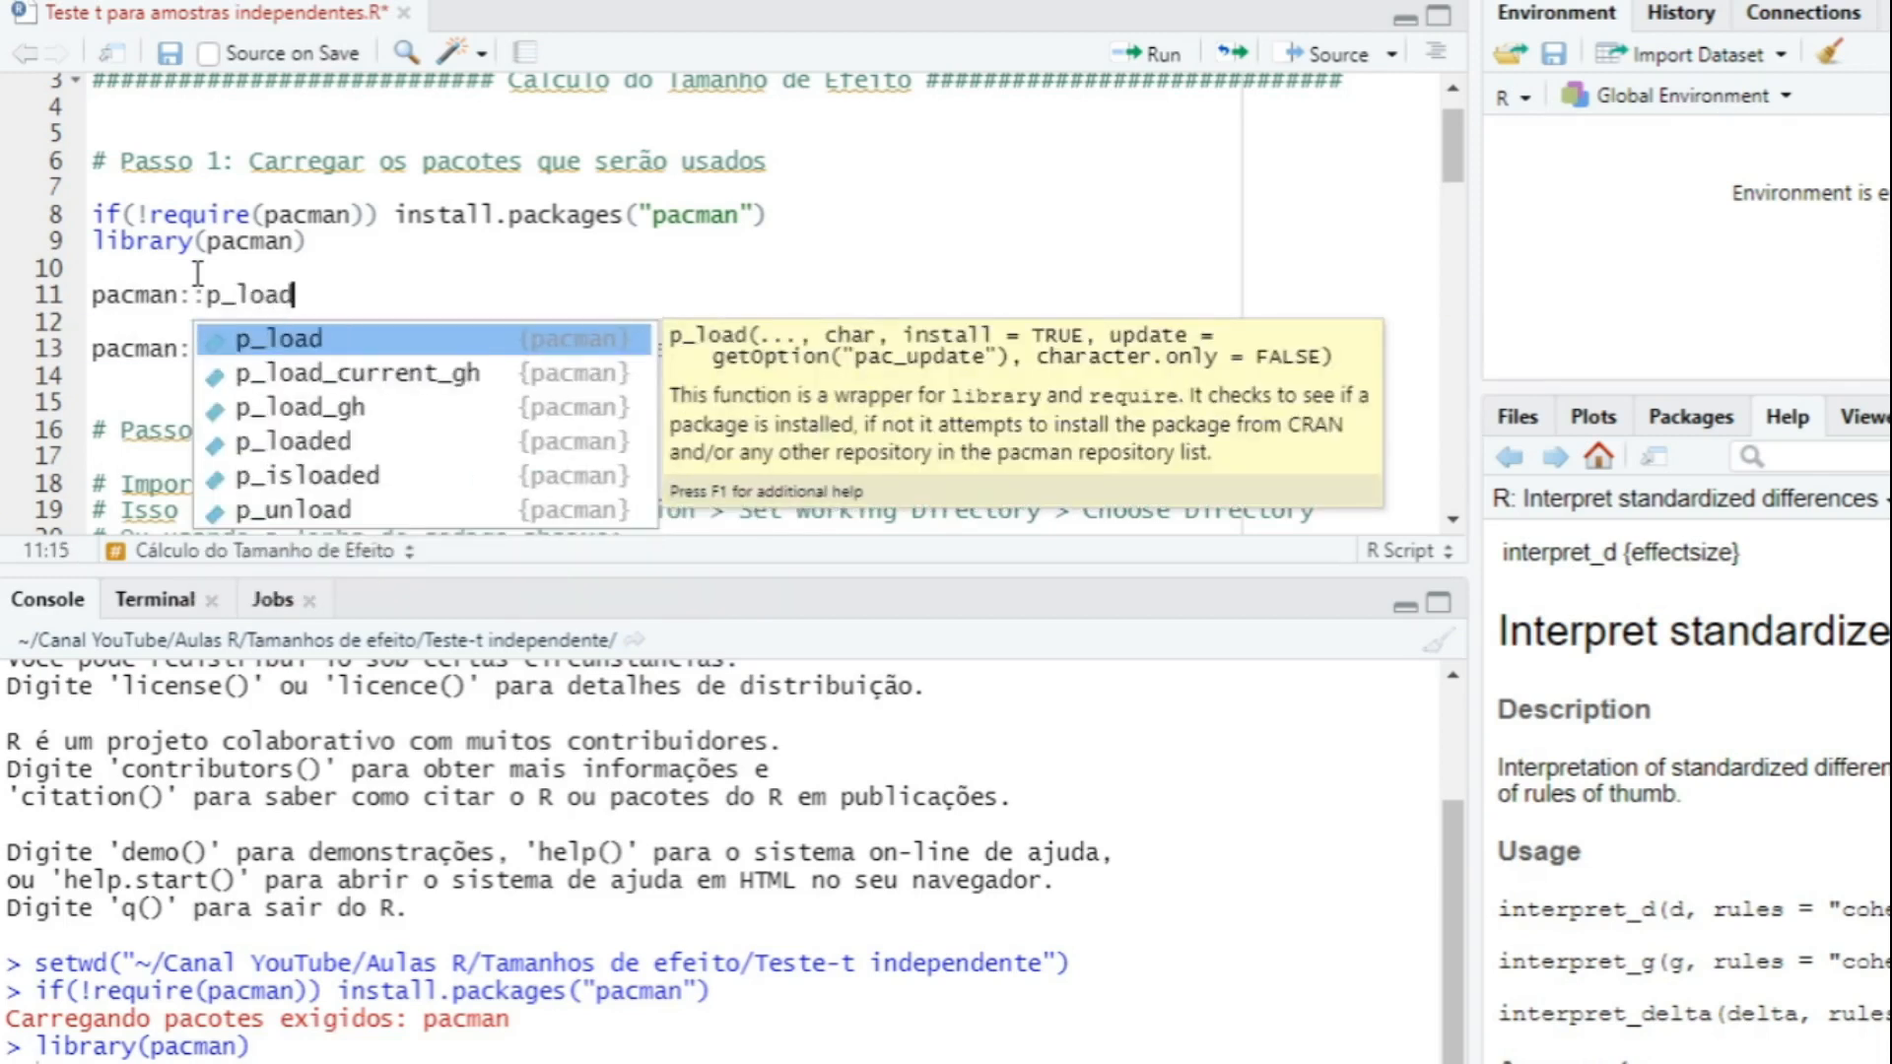
key(Tab)
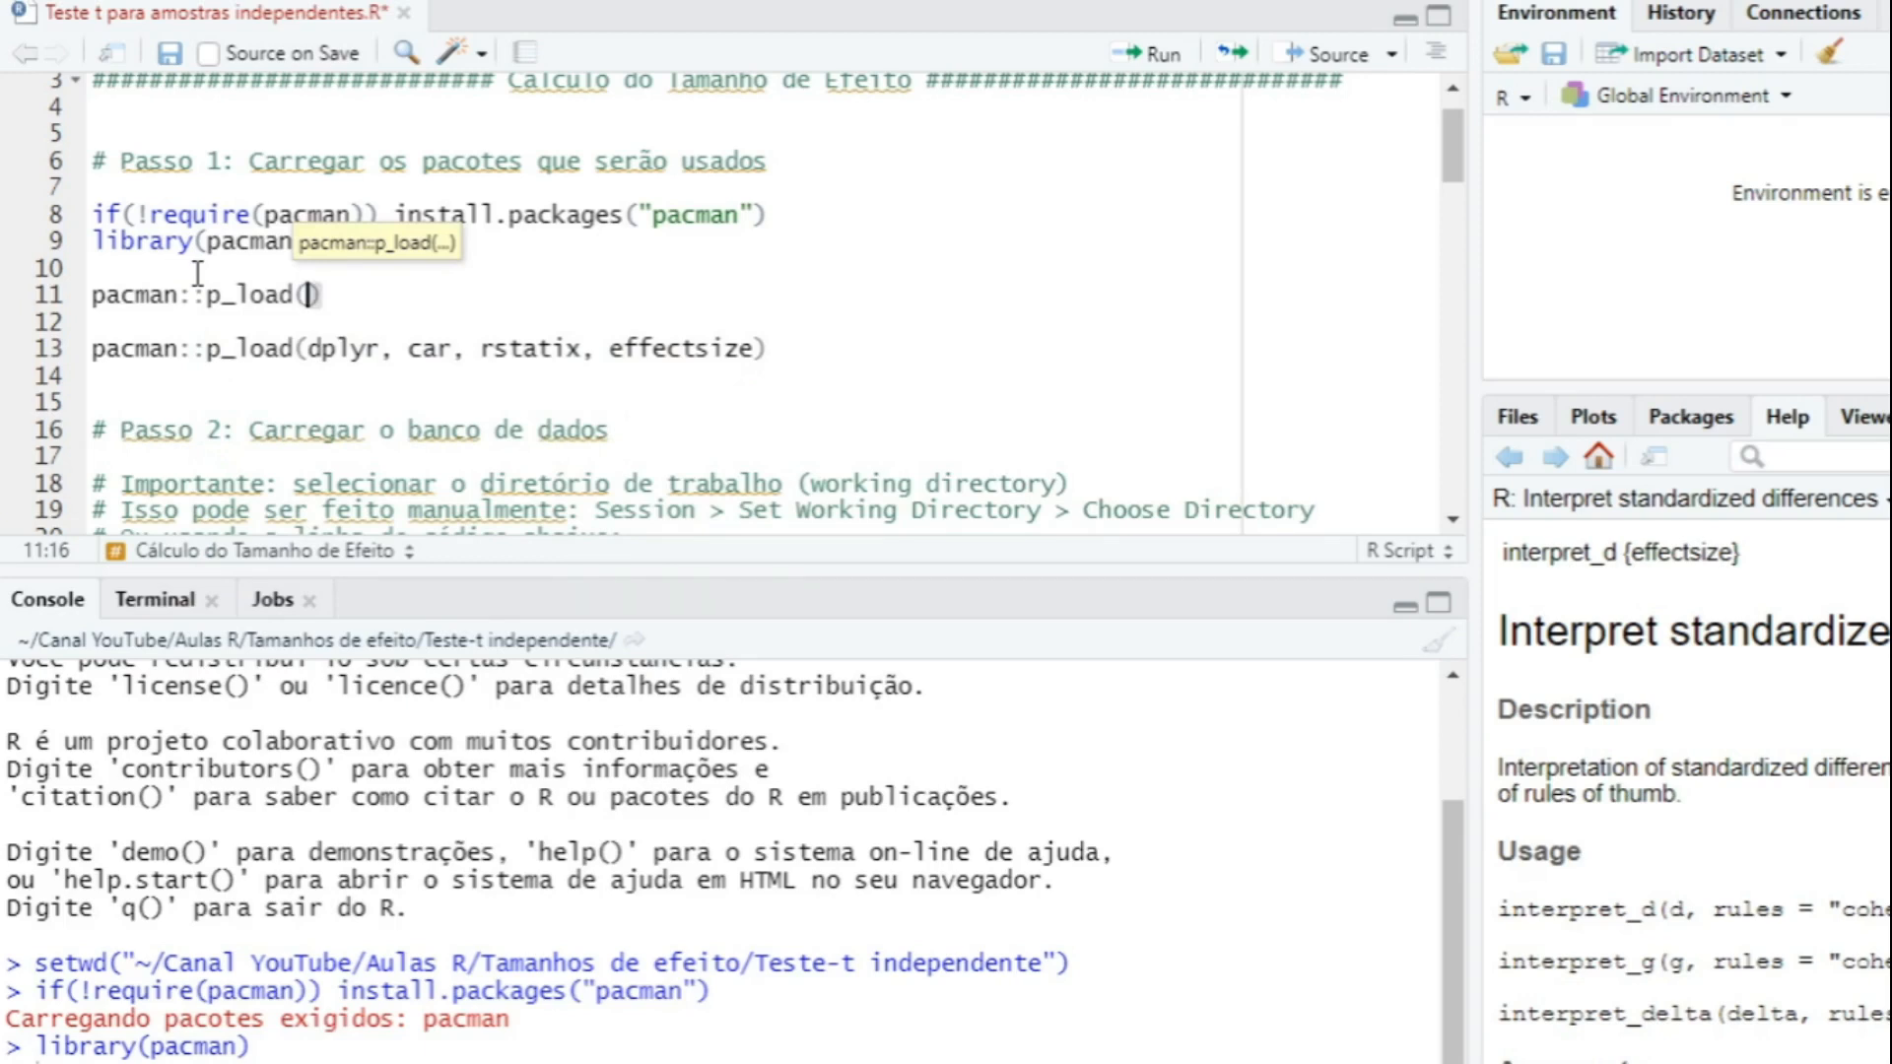
Fill the new p_load call with the packages dplyr, car, rstatix, effectsize.
text(dplyr, car, )
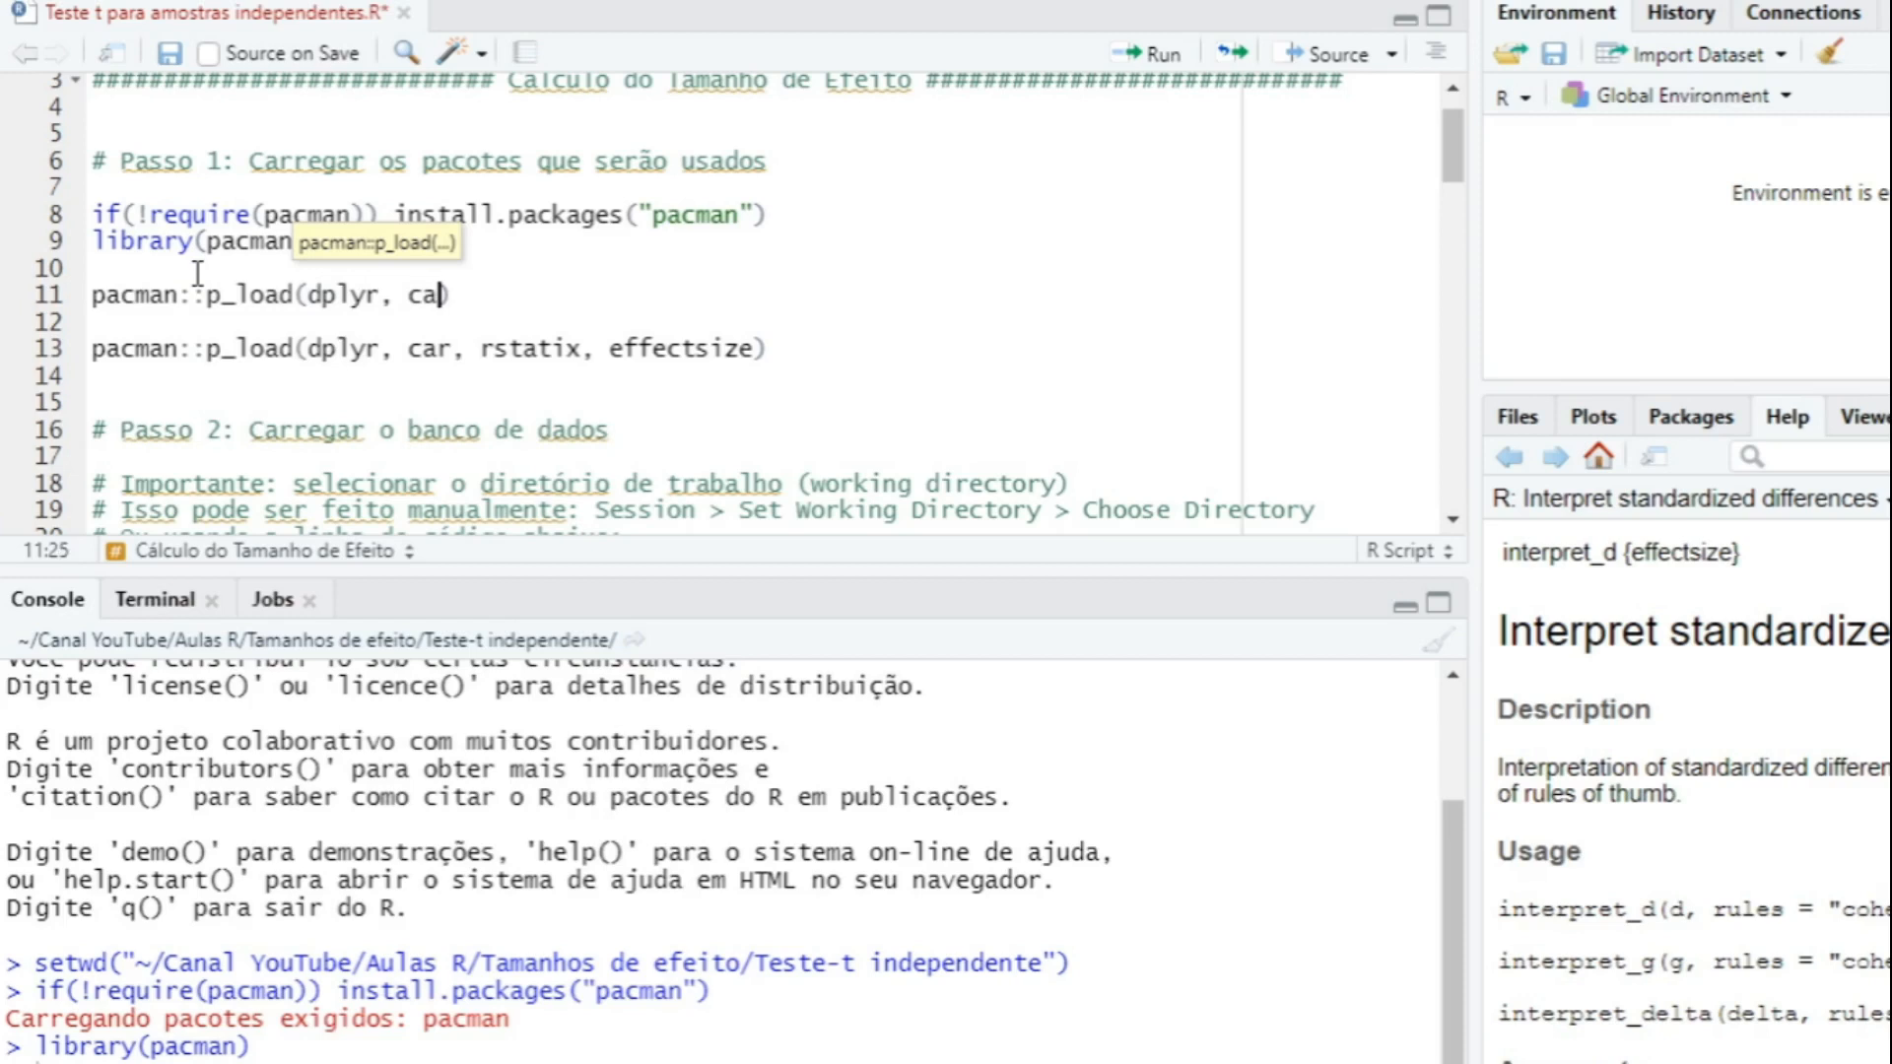
text(rsta)
key(BackSpace)
key(BackSpace)
text(tt)
key(BackSpace)
text(atix, )
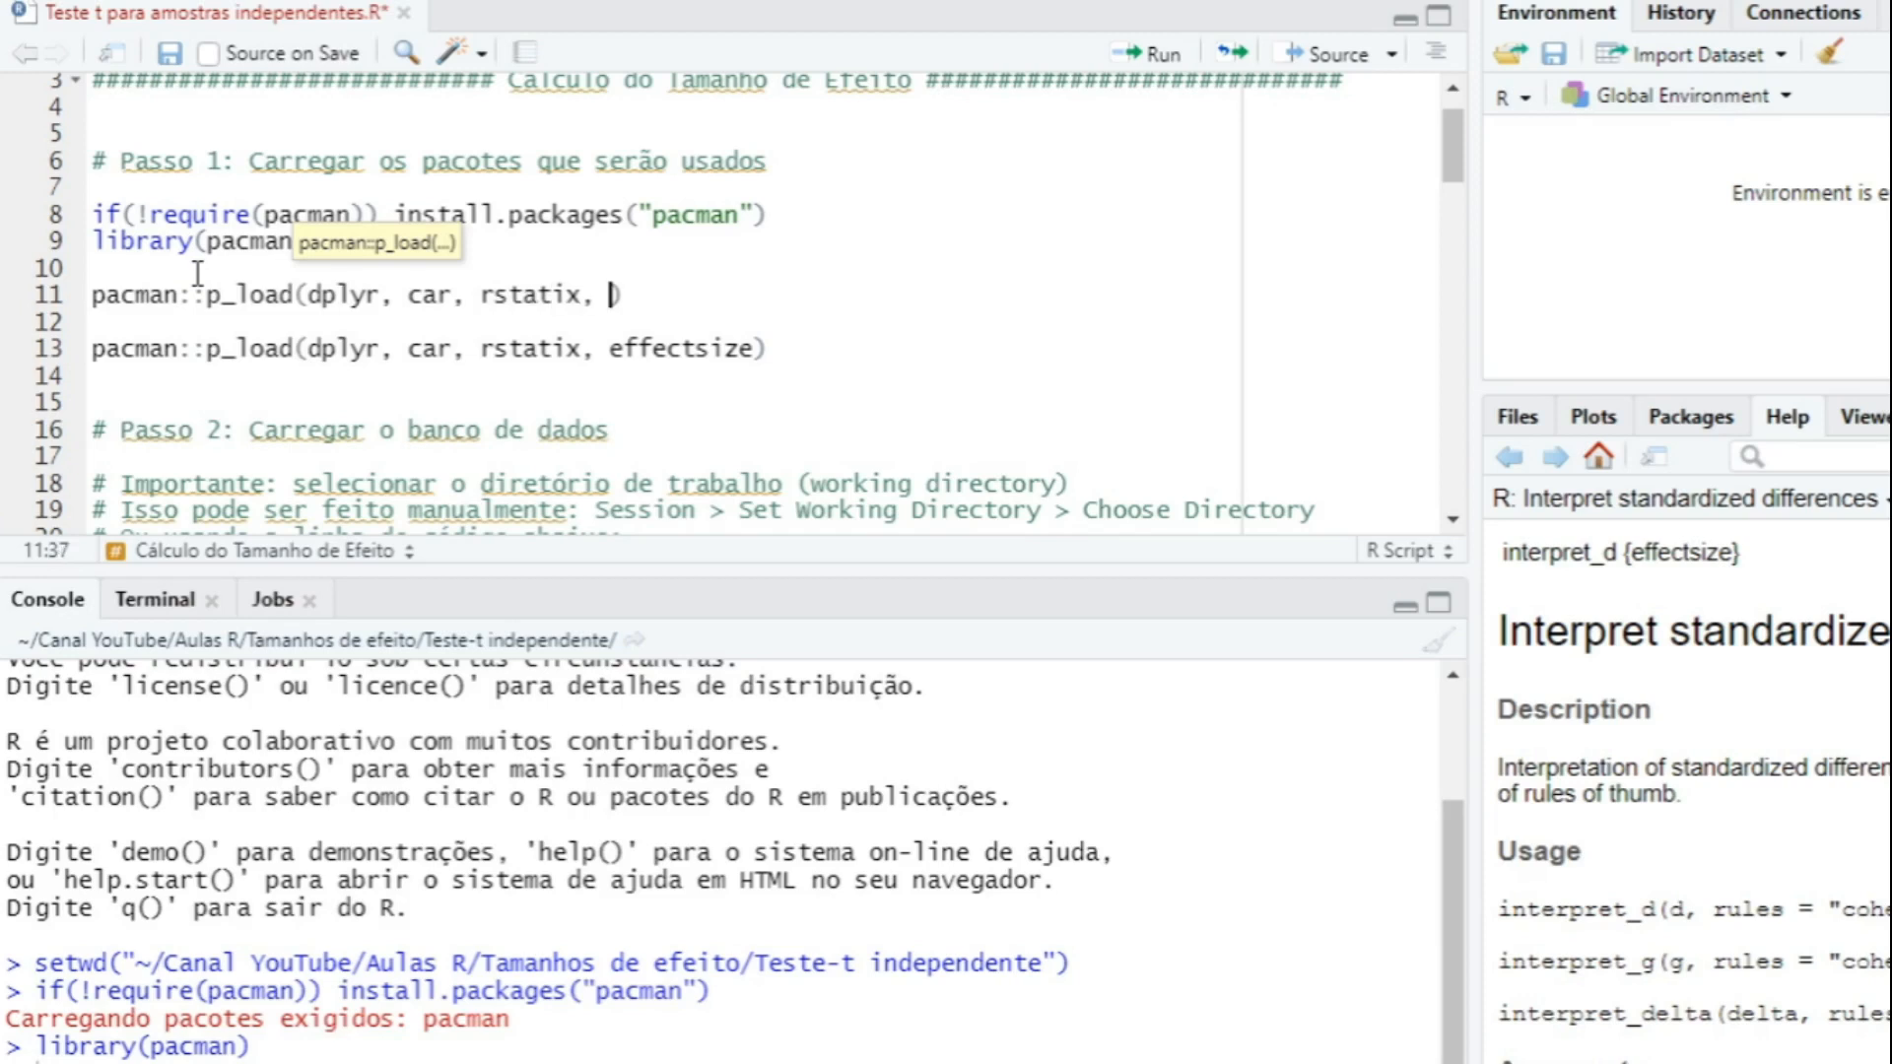
text(effect)
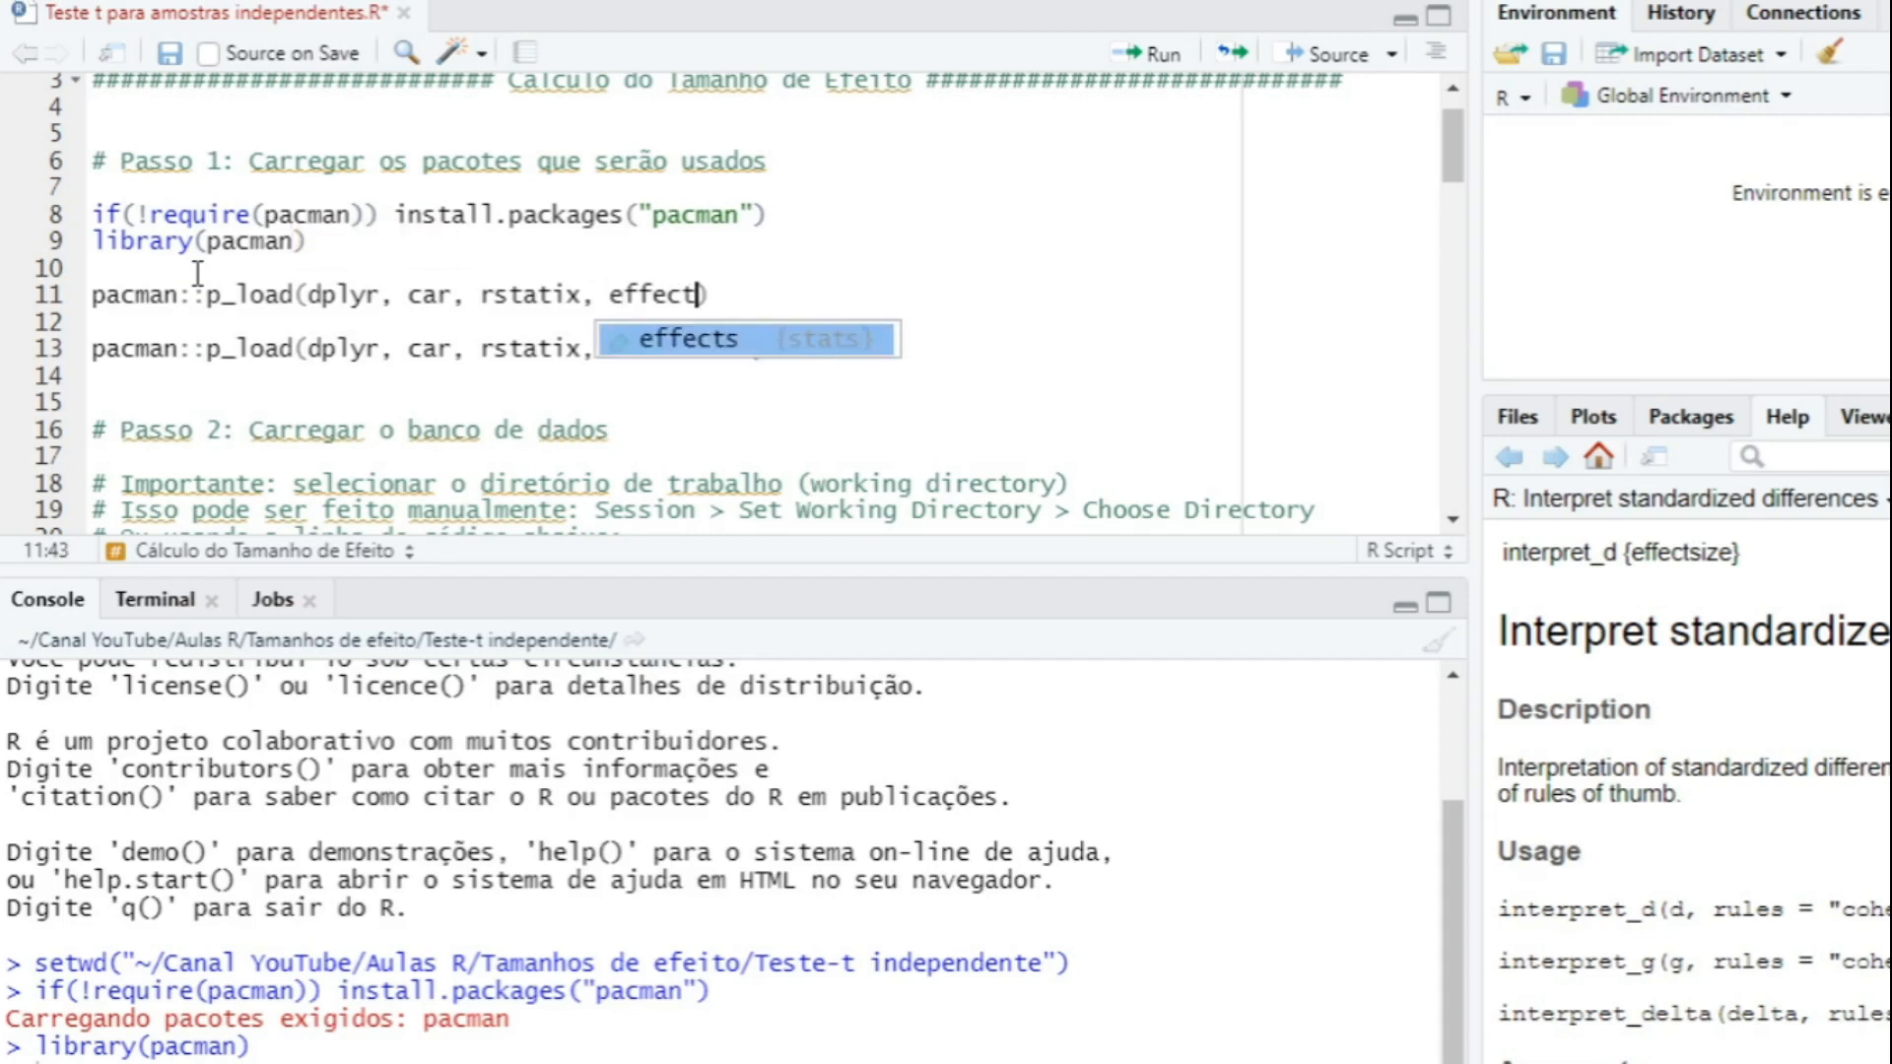
text(size)
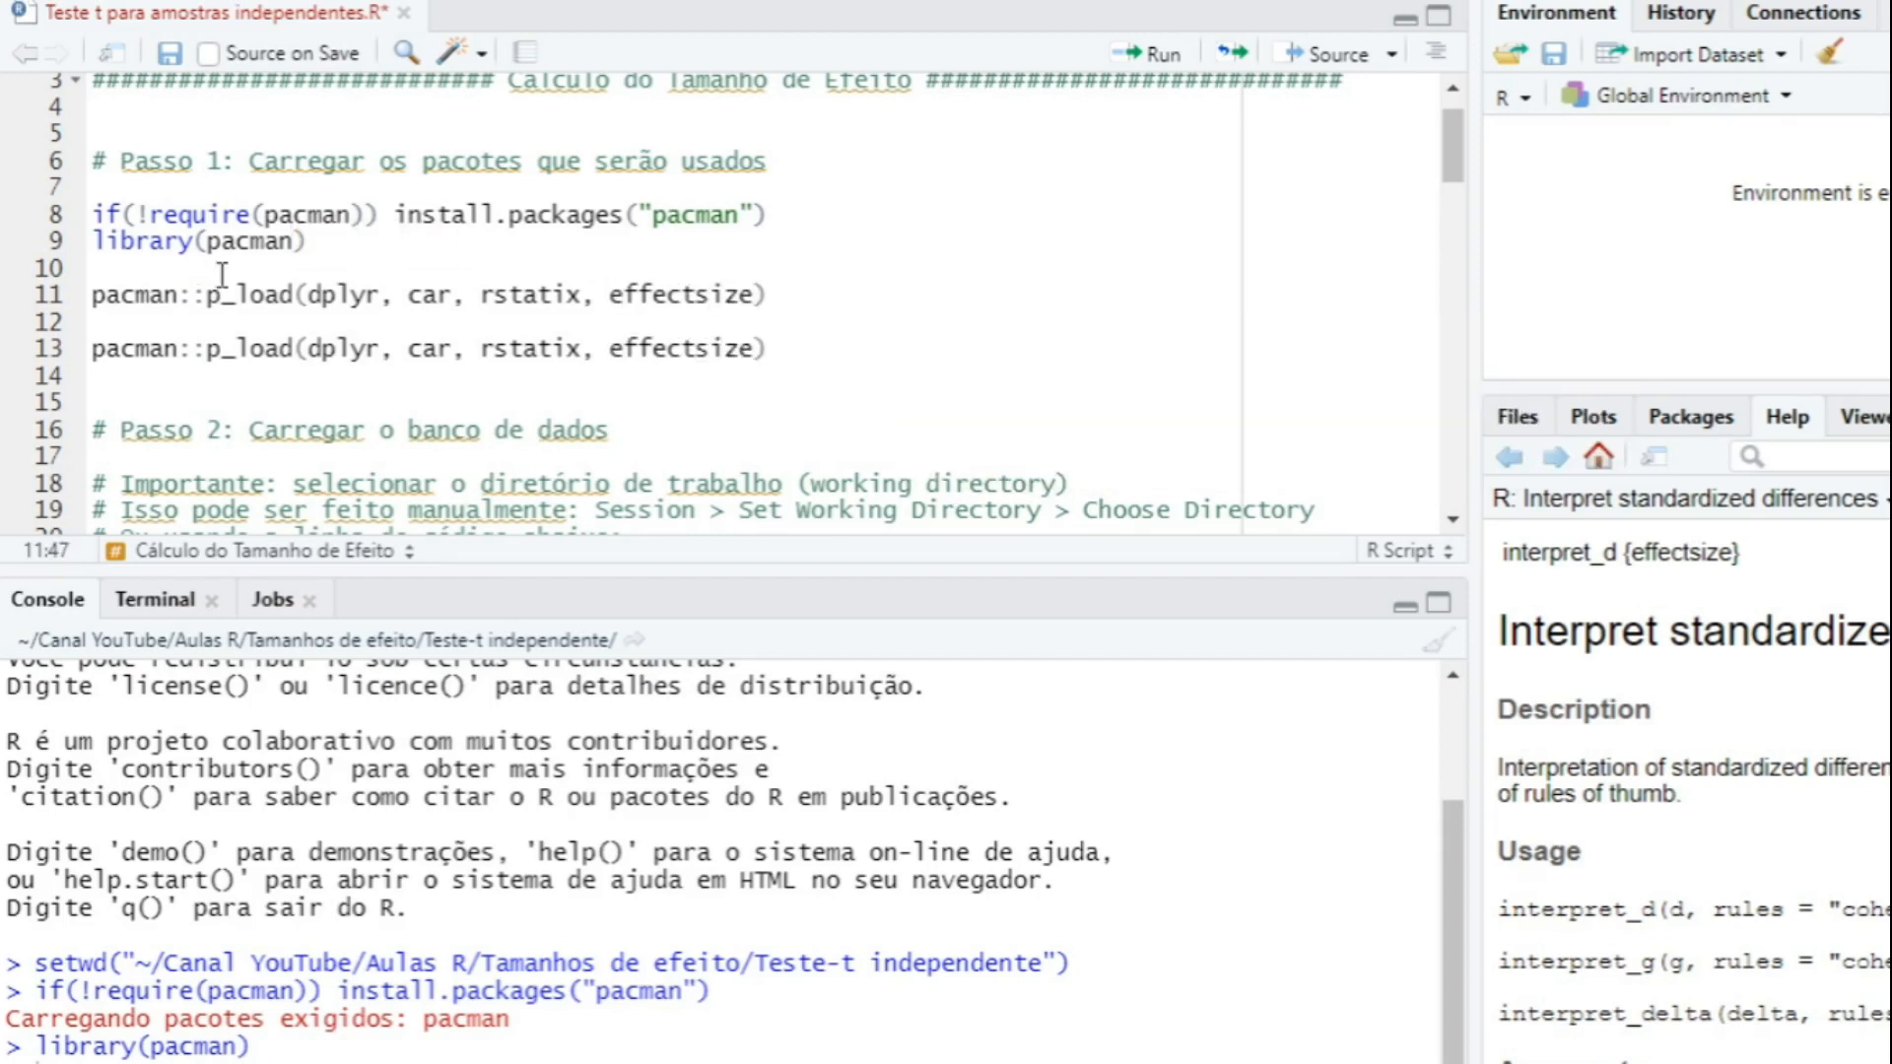
Delete the duplicate p_load line below the new one, along with the blank line between them.
drag(777, 351, 79, 330)
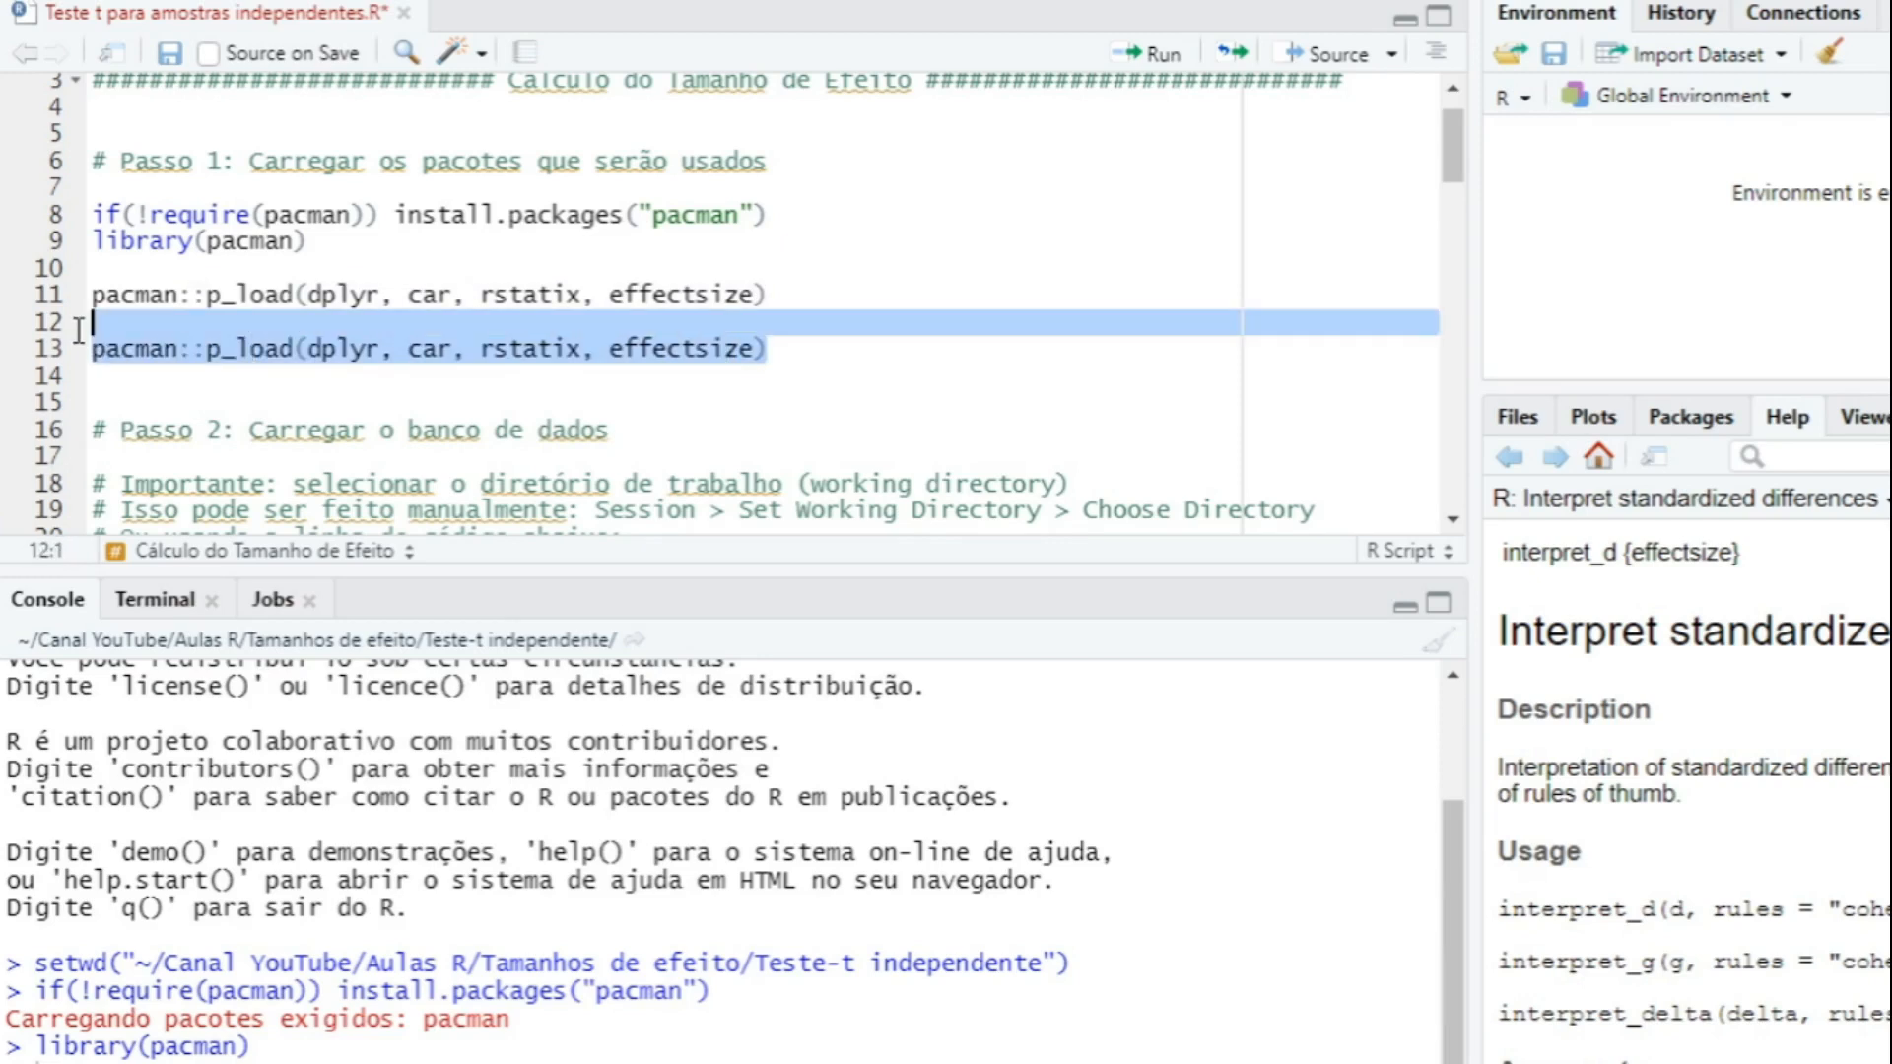
key(BackSpace)
key(BackSpace)
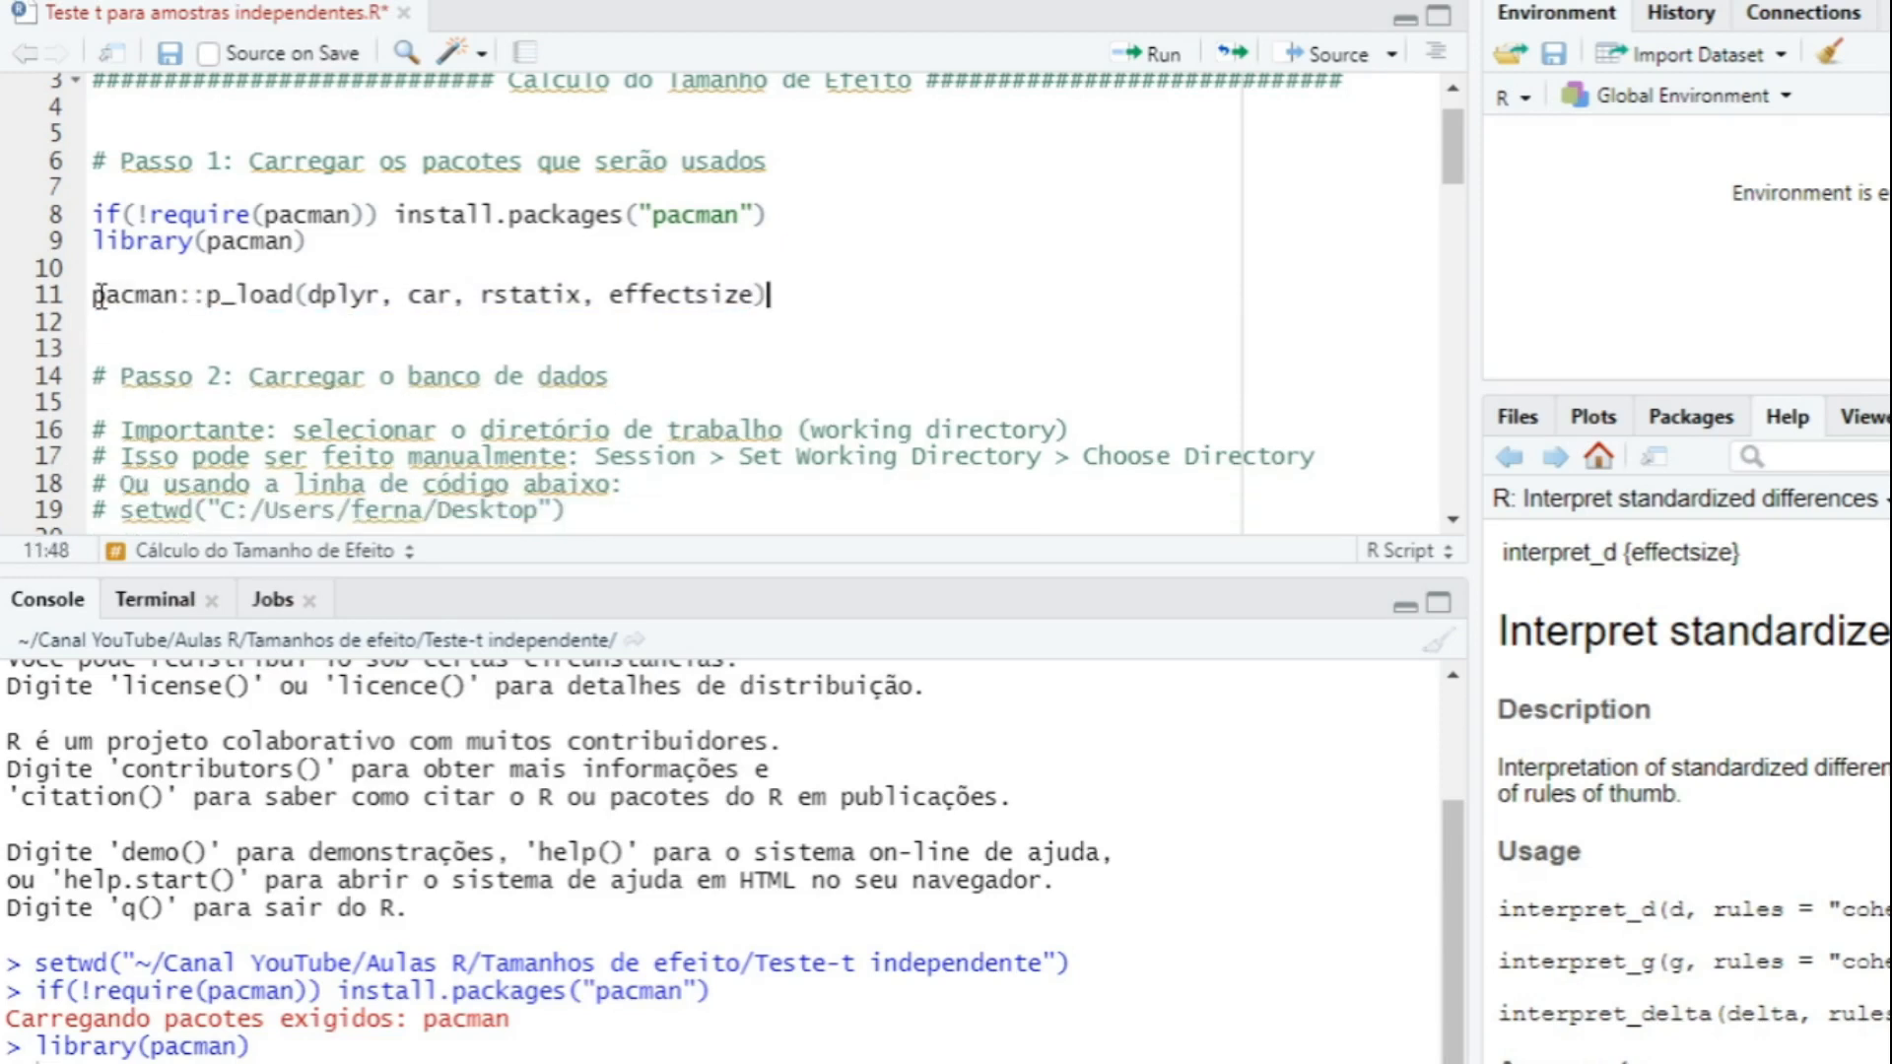
Run the pacman::p_load line to load dplyr, car, rstatix and effectsize.
drag(93, 295, 177, 300)
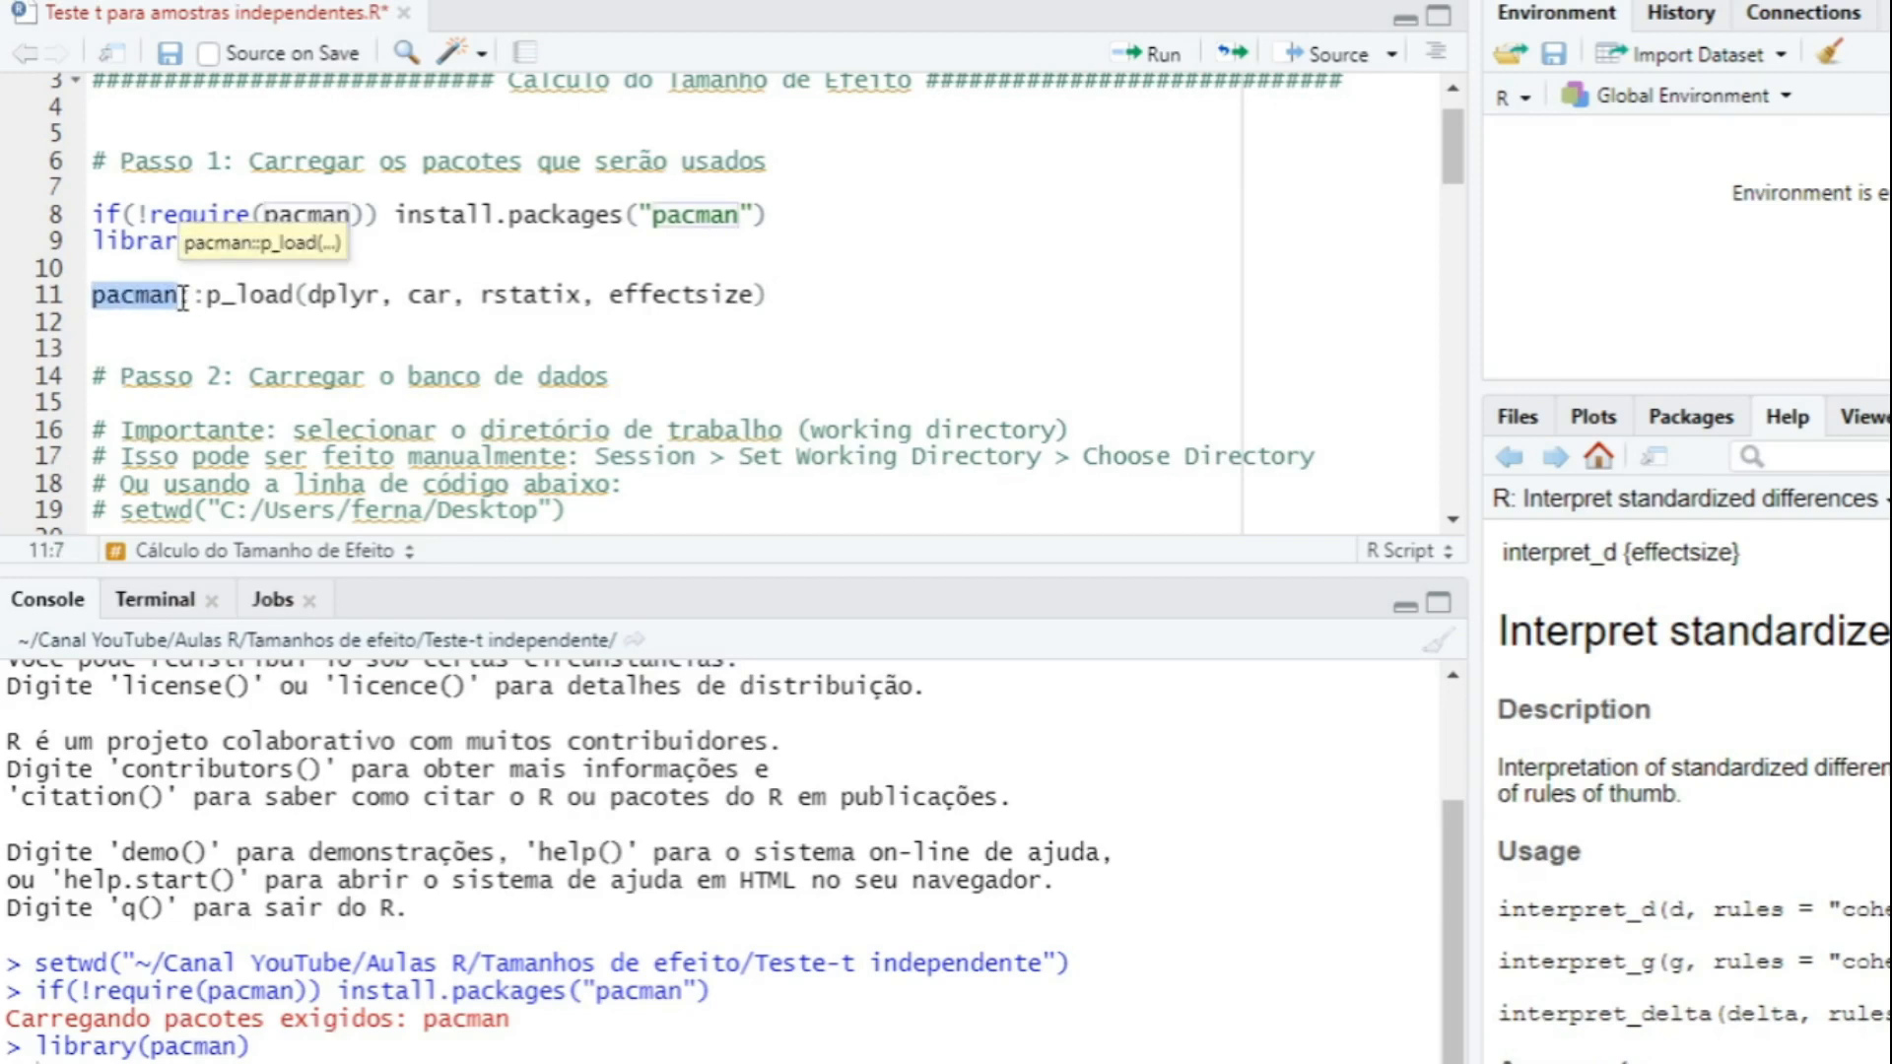
drag(204, 295, 298, 296)
click(299, 296)
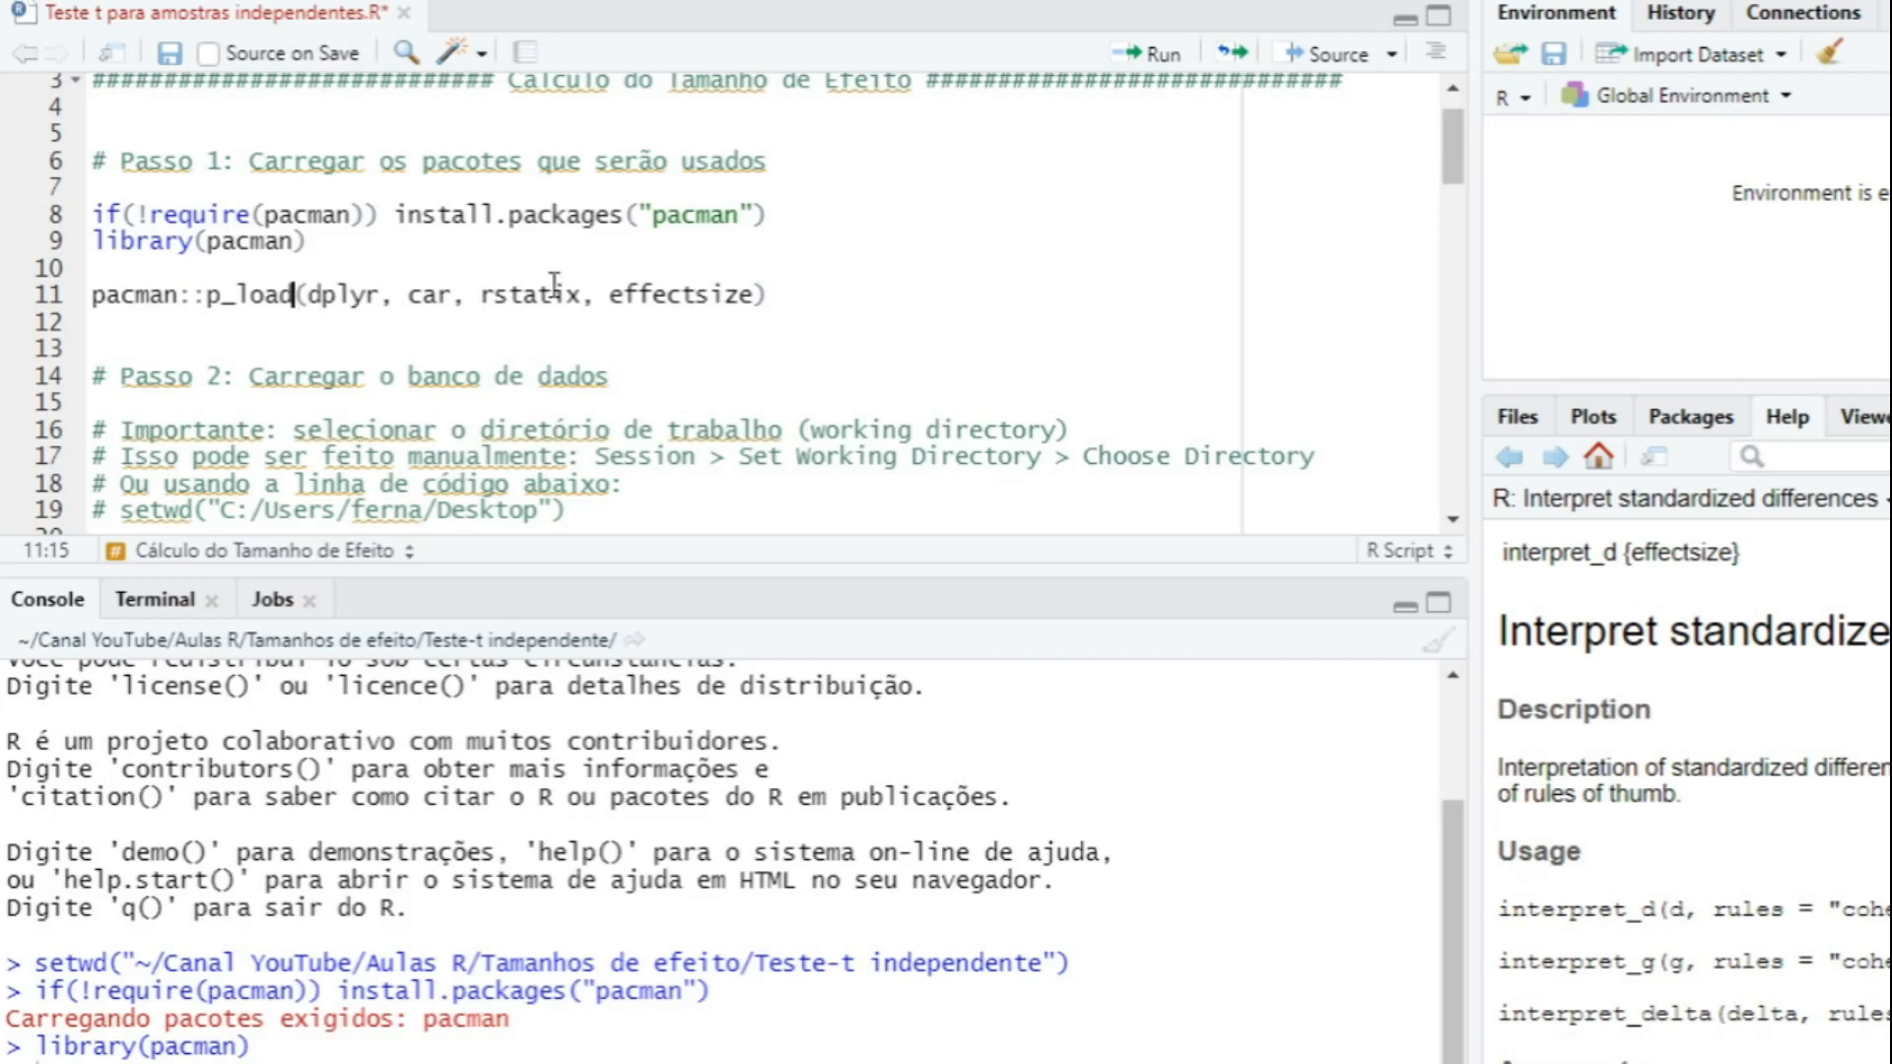
drag(786, 295, 70, 295)
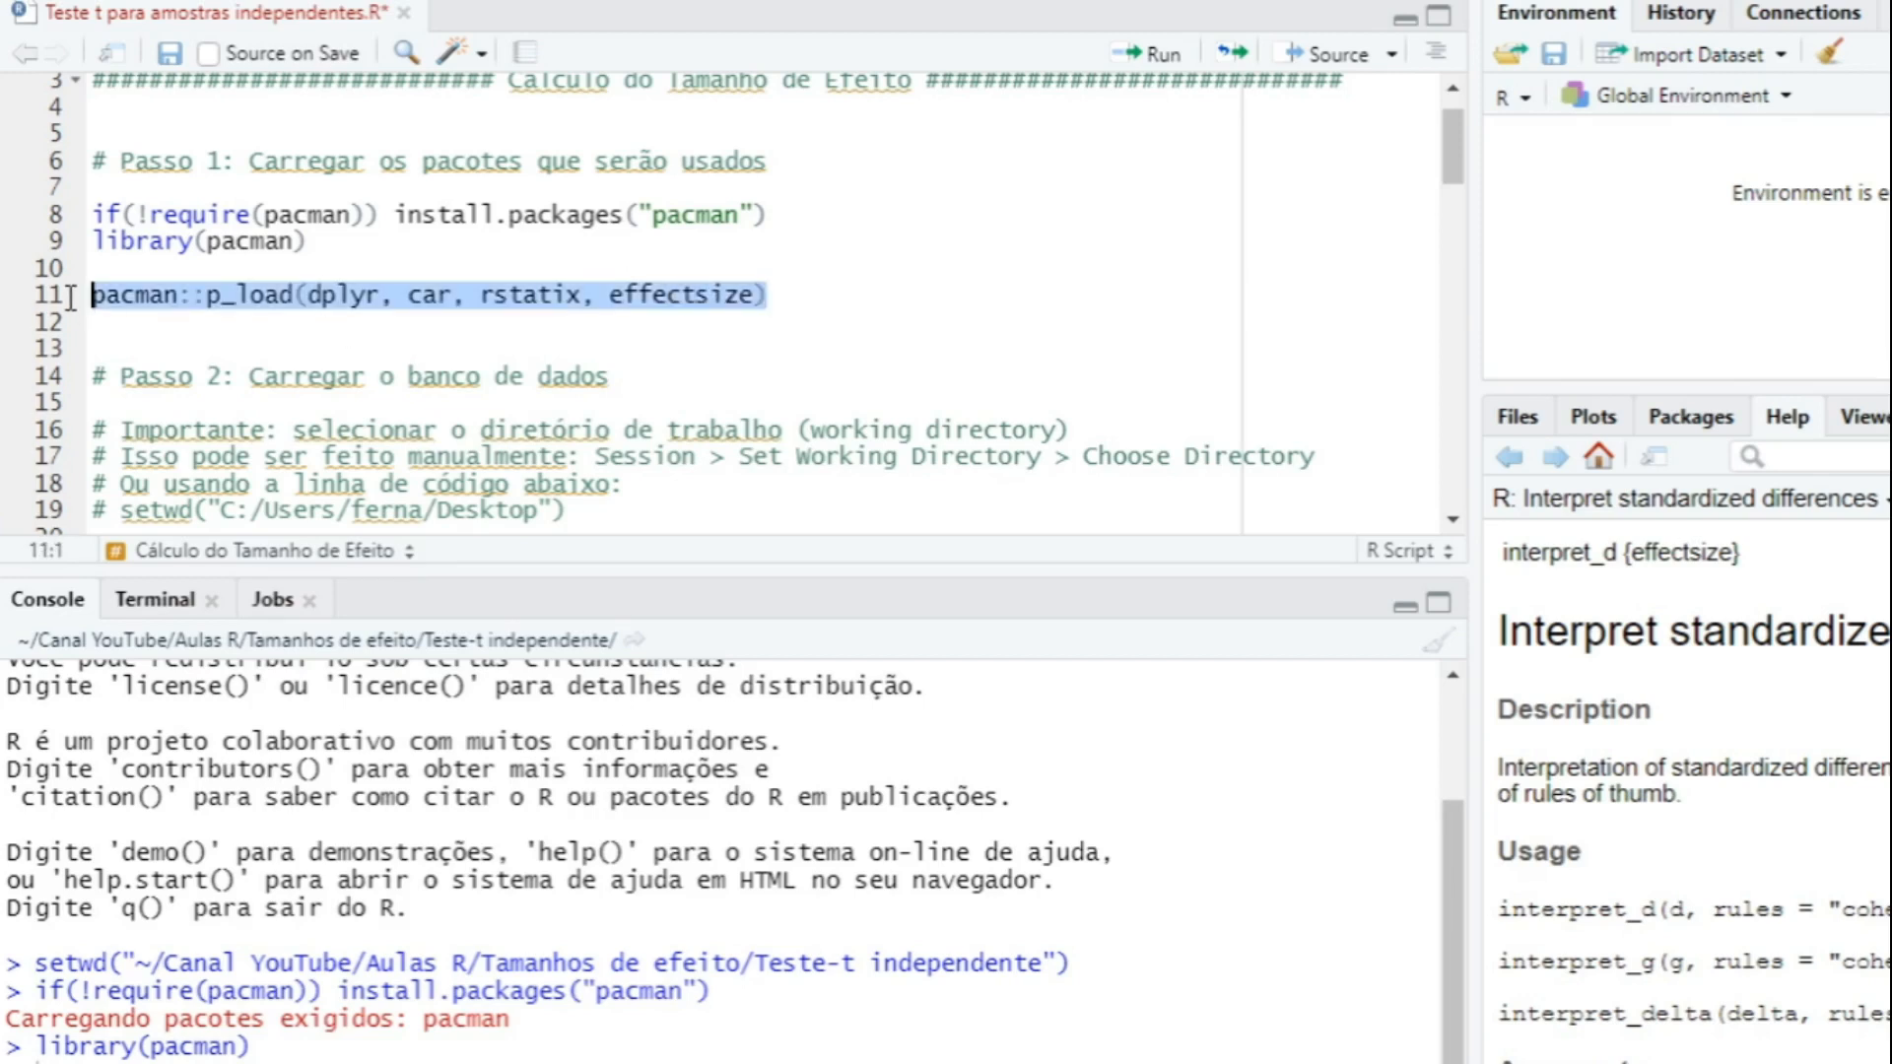
key(ctrl+Return)
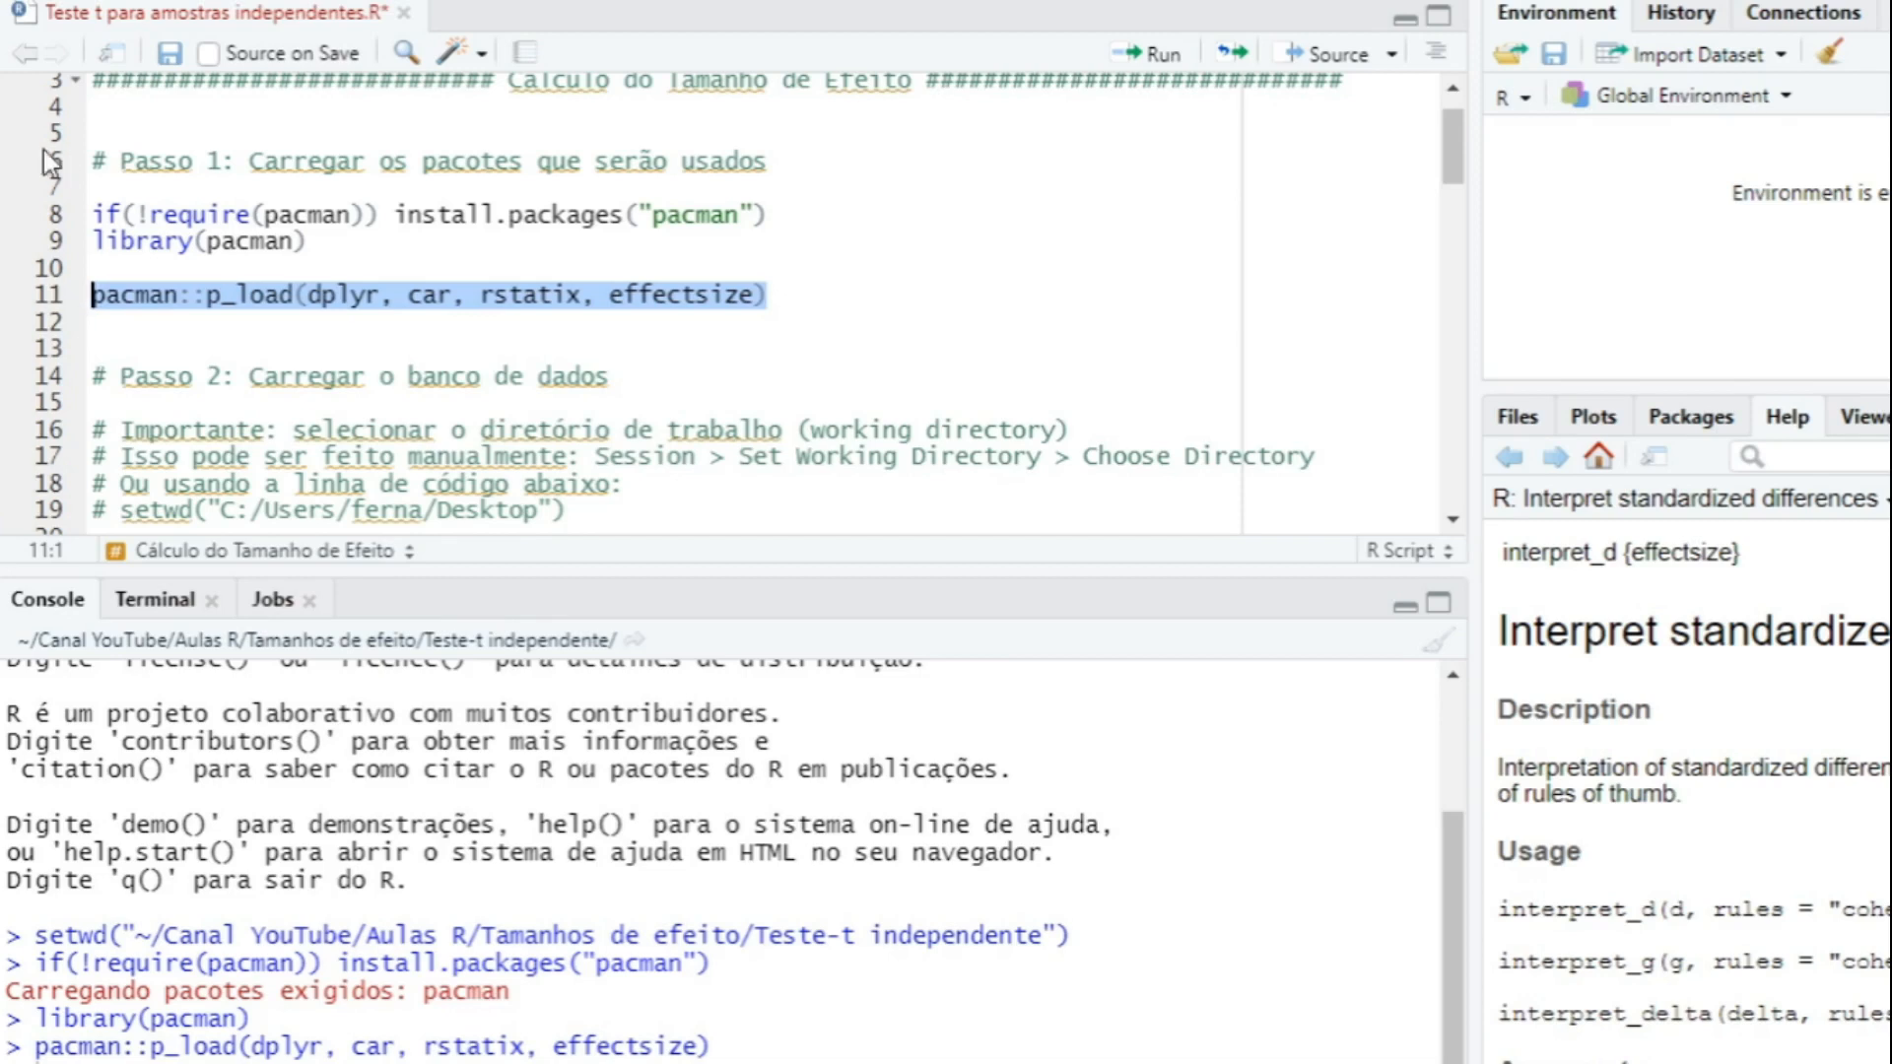
Run the Passo 2 read.csv2 line that loads 'Banco de Dados 3.csv' into dados with stringsAsFactors = T.
drag(1453, 145, 1460, 191)
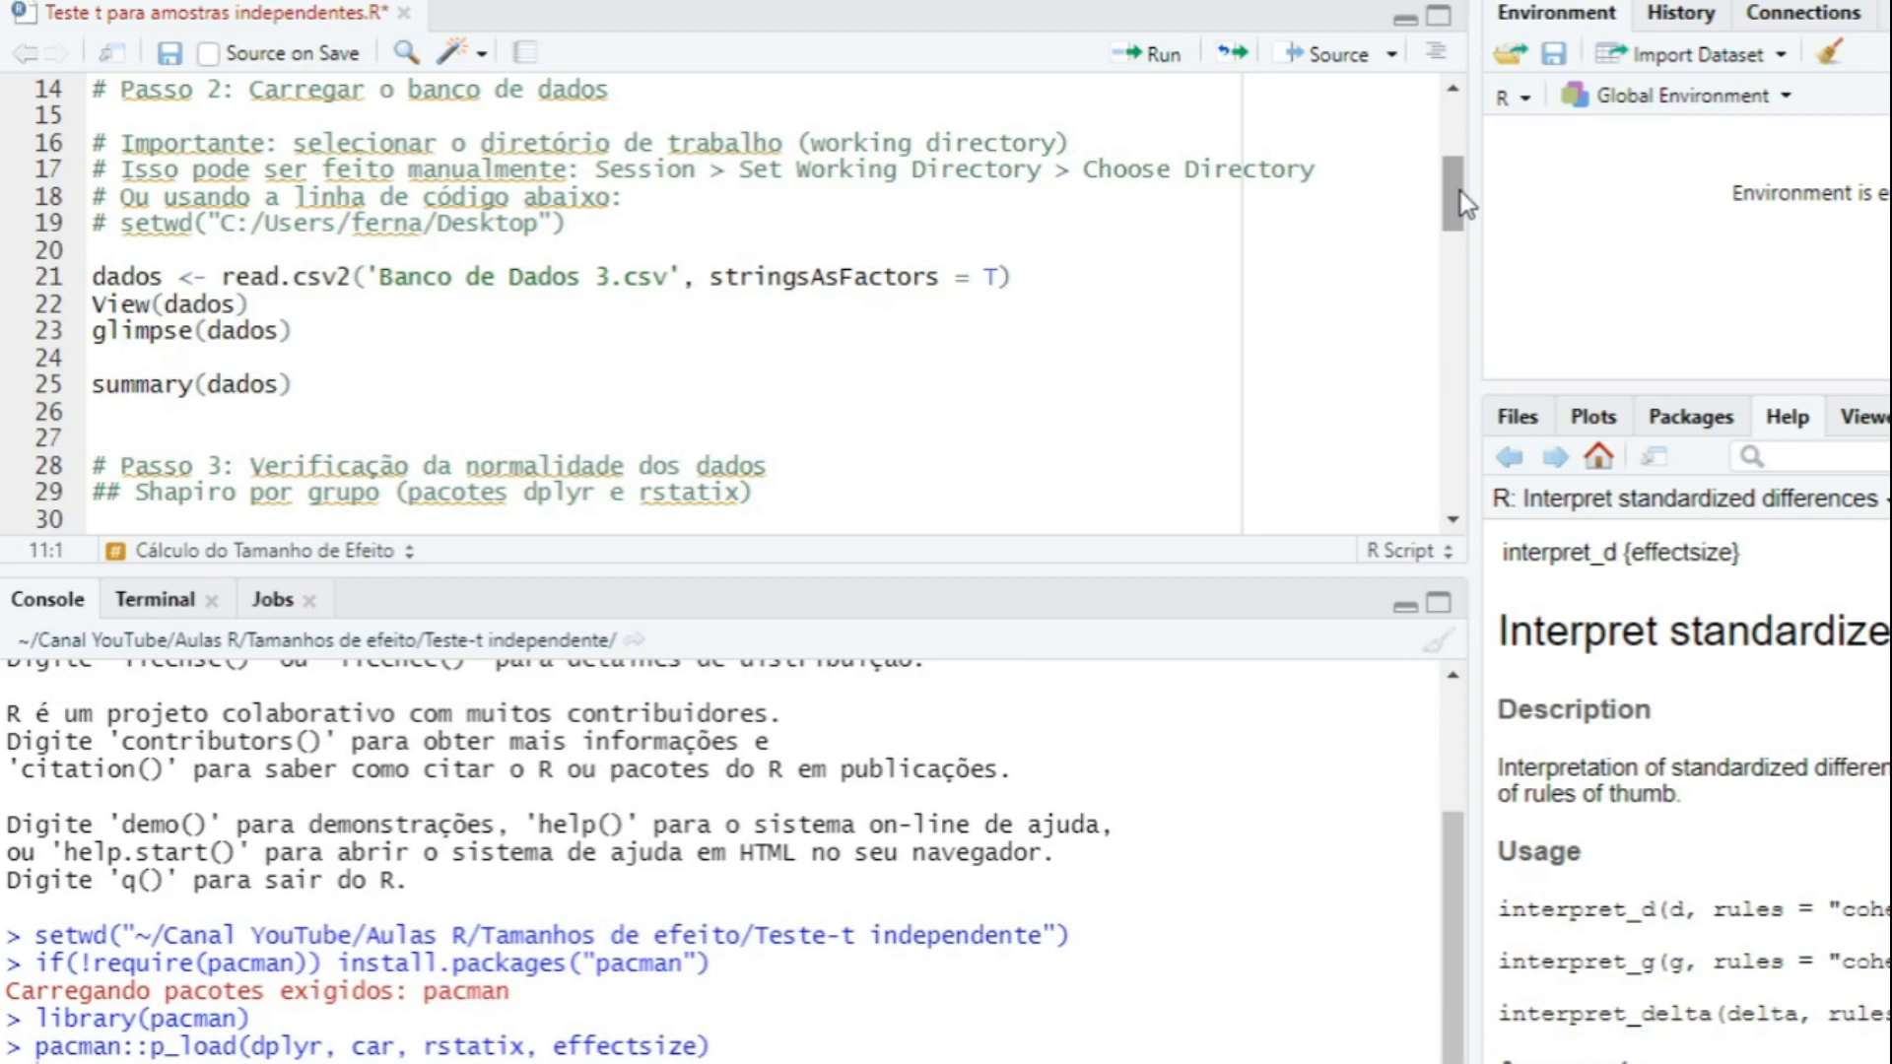
scroll(1450, 205, down, 2)
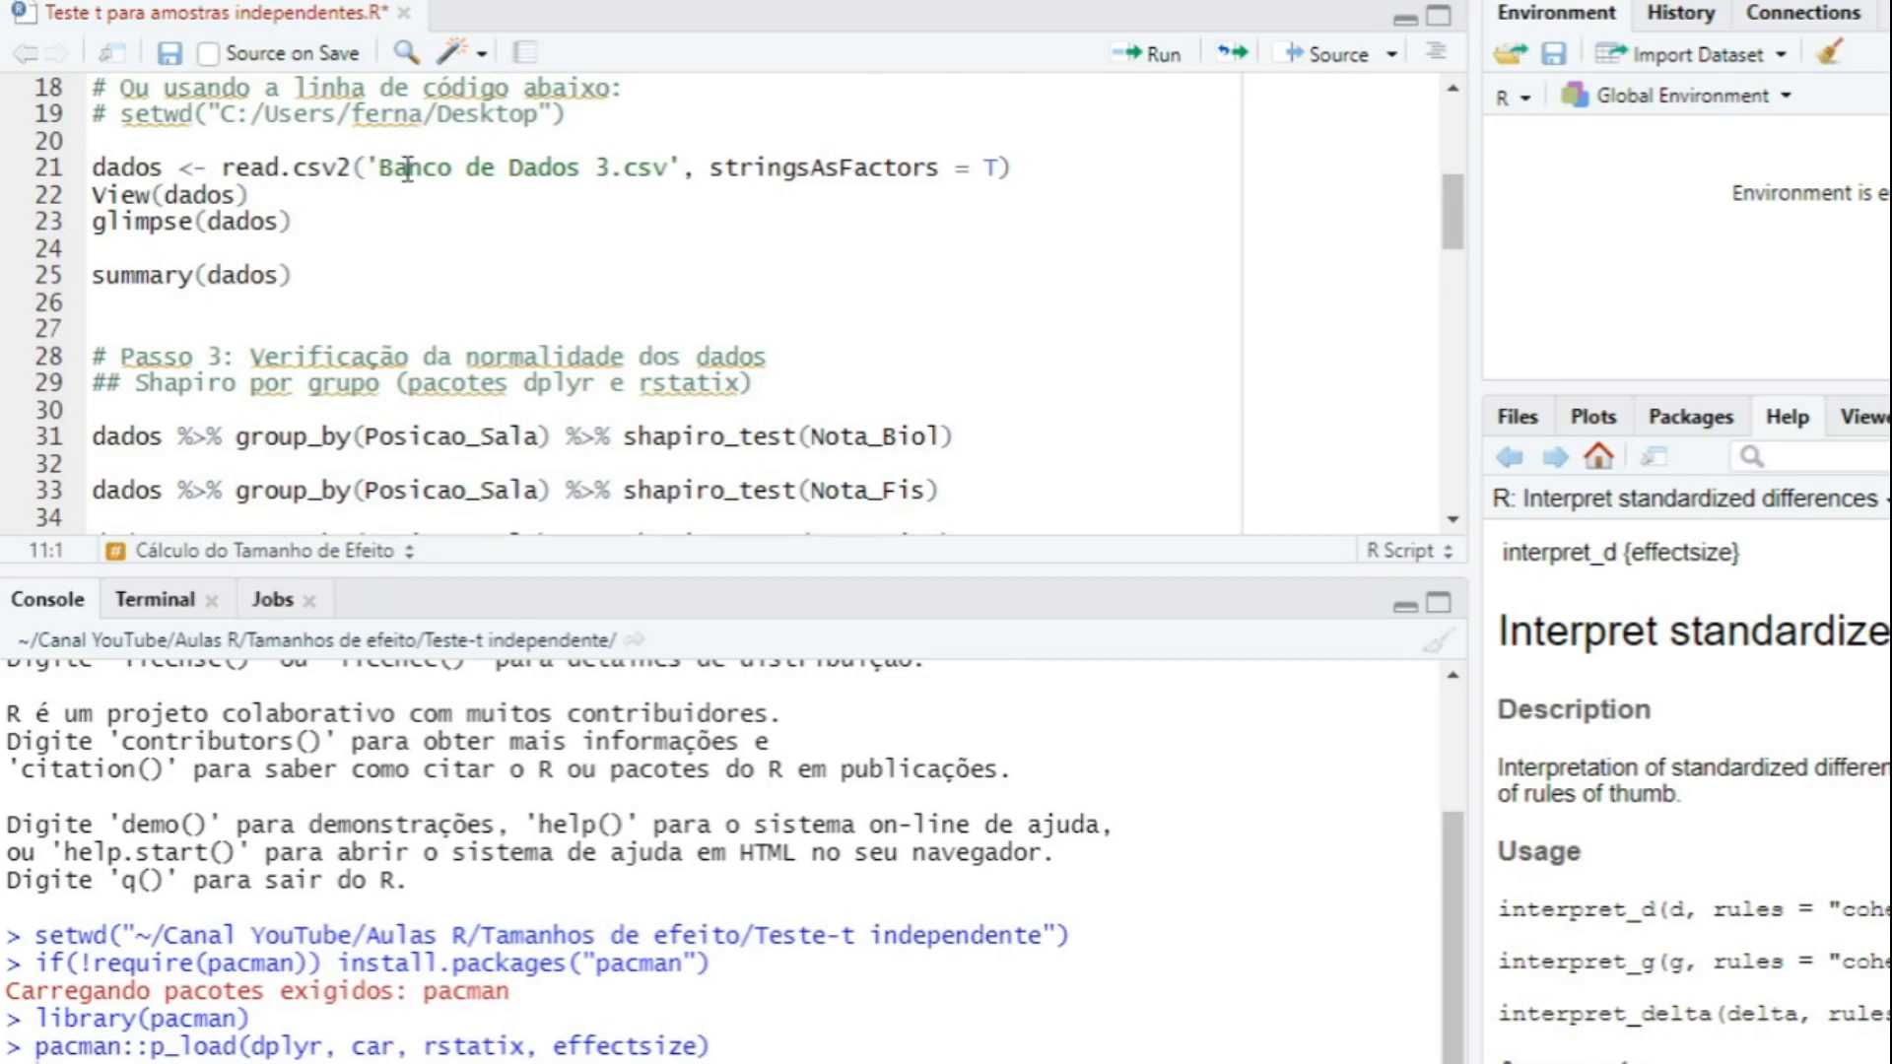
click(652, 126)
drag(220, 167, 352, 170)
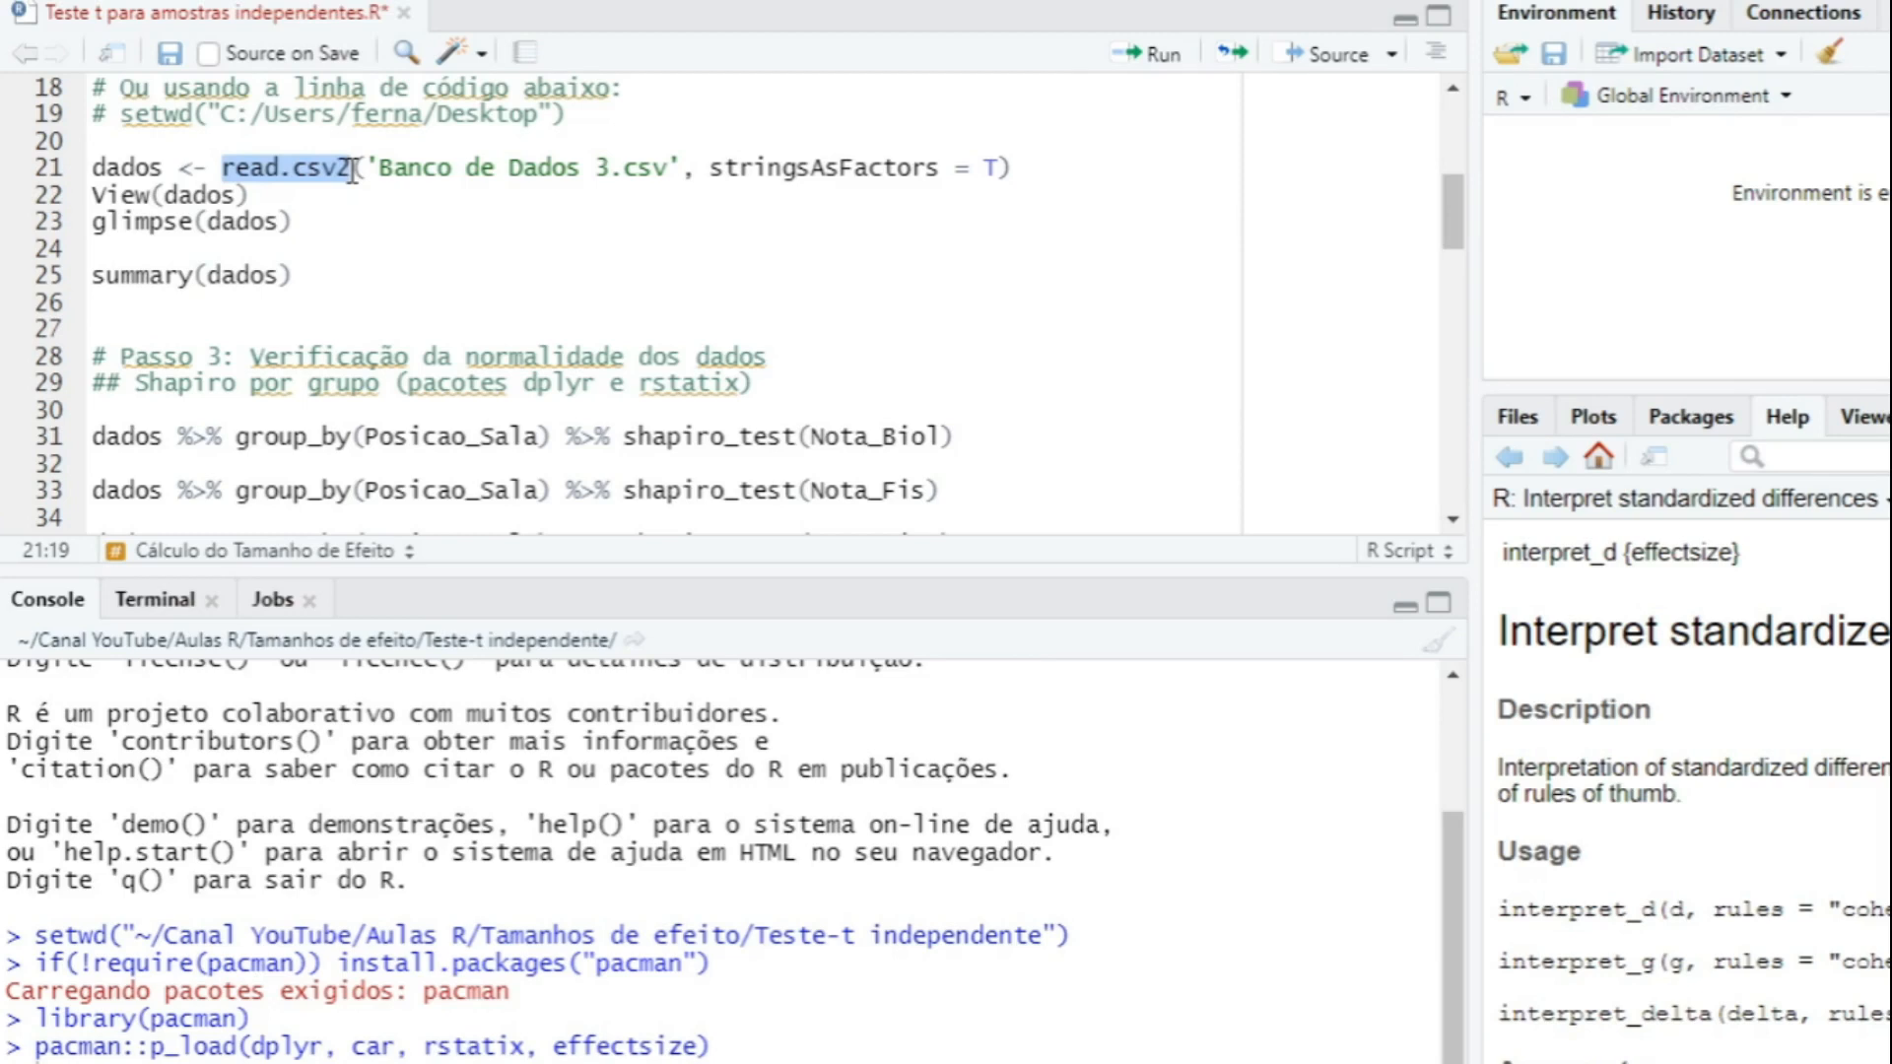
click(352, 169)
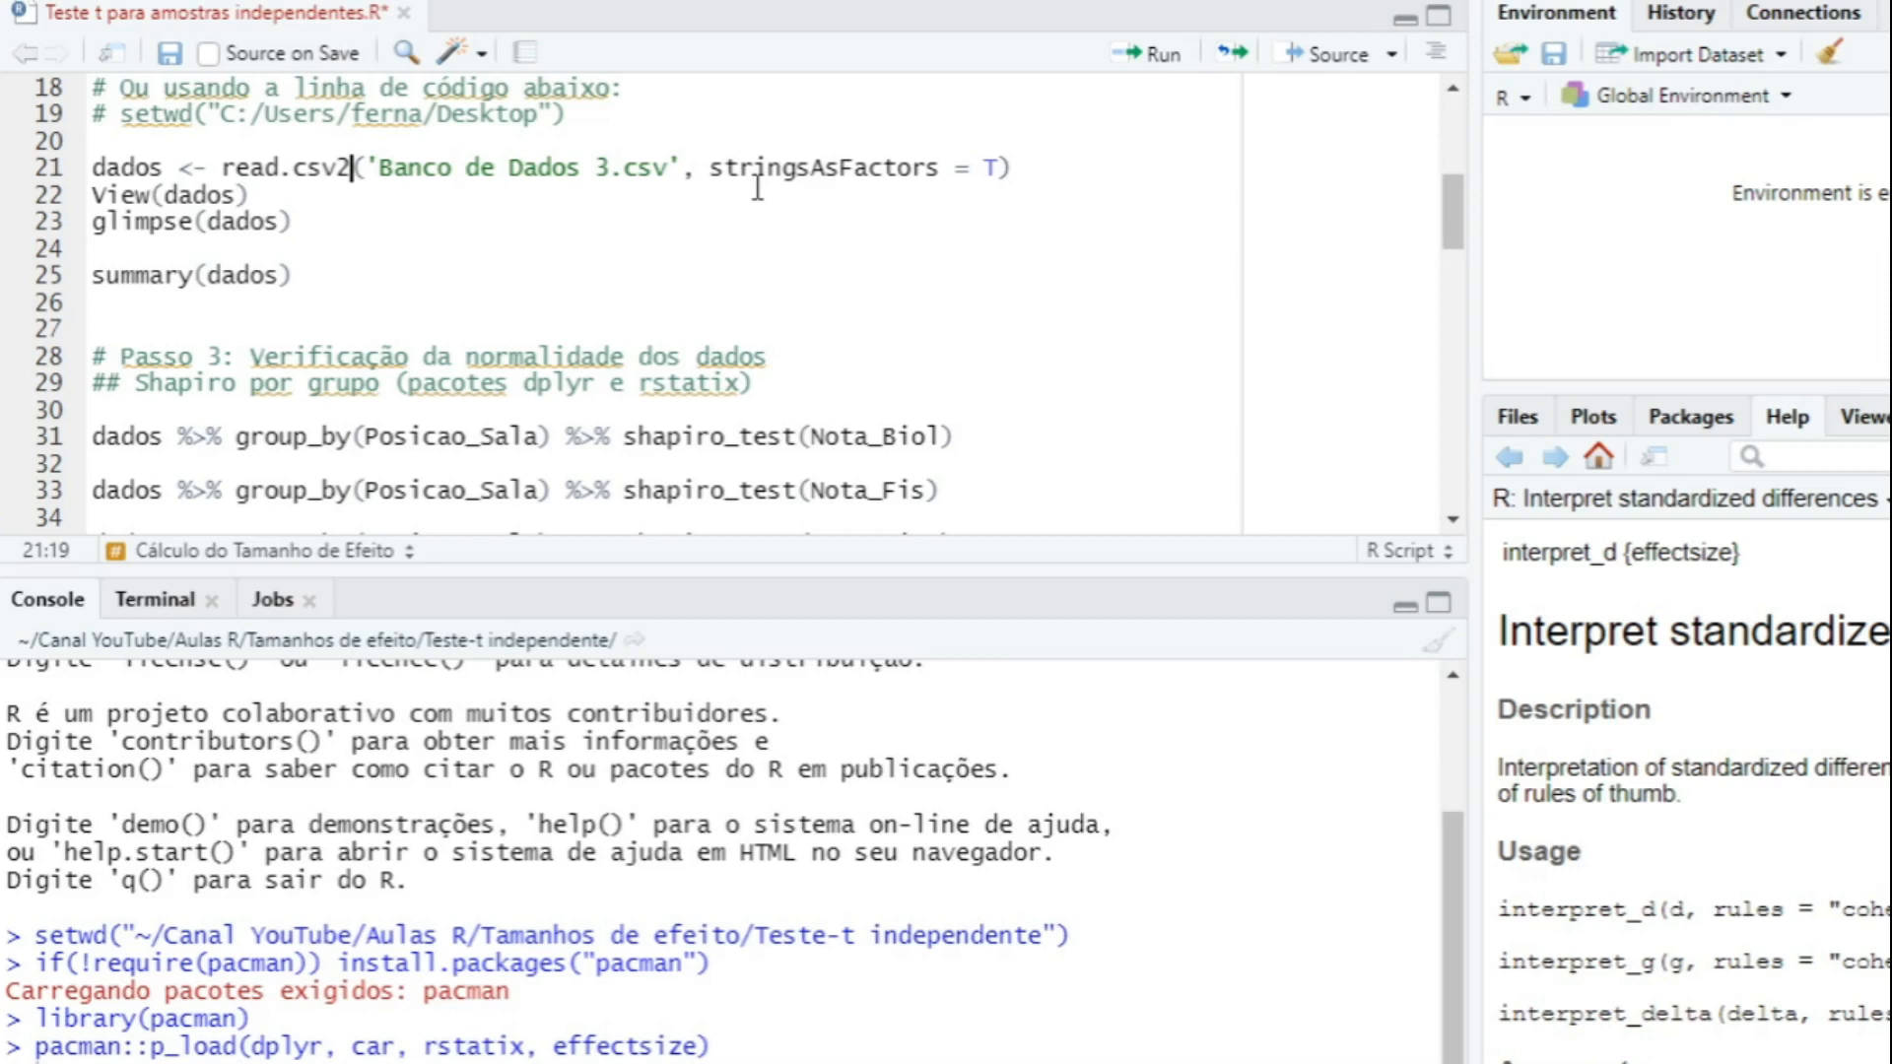
drag(709, 168, 999, 168)
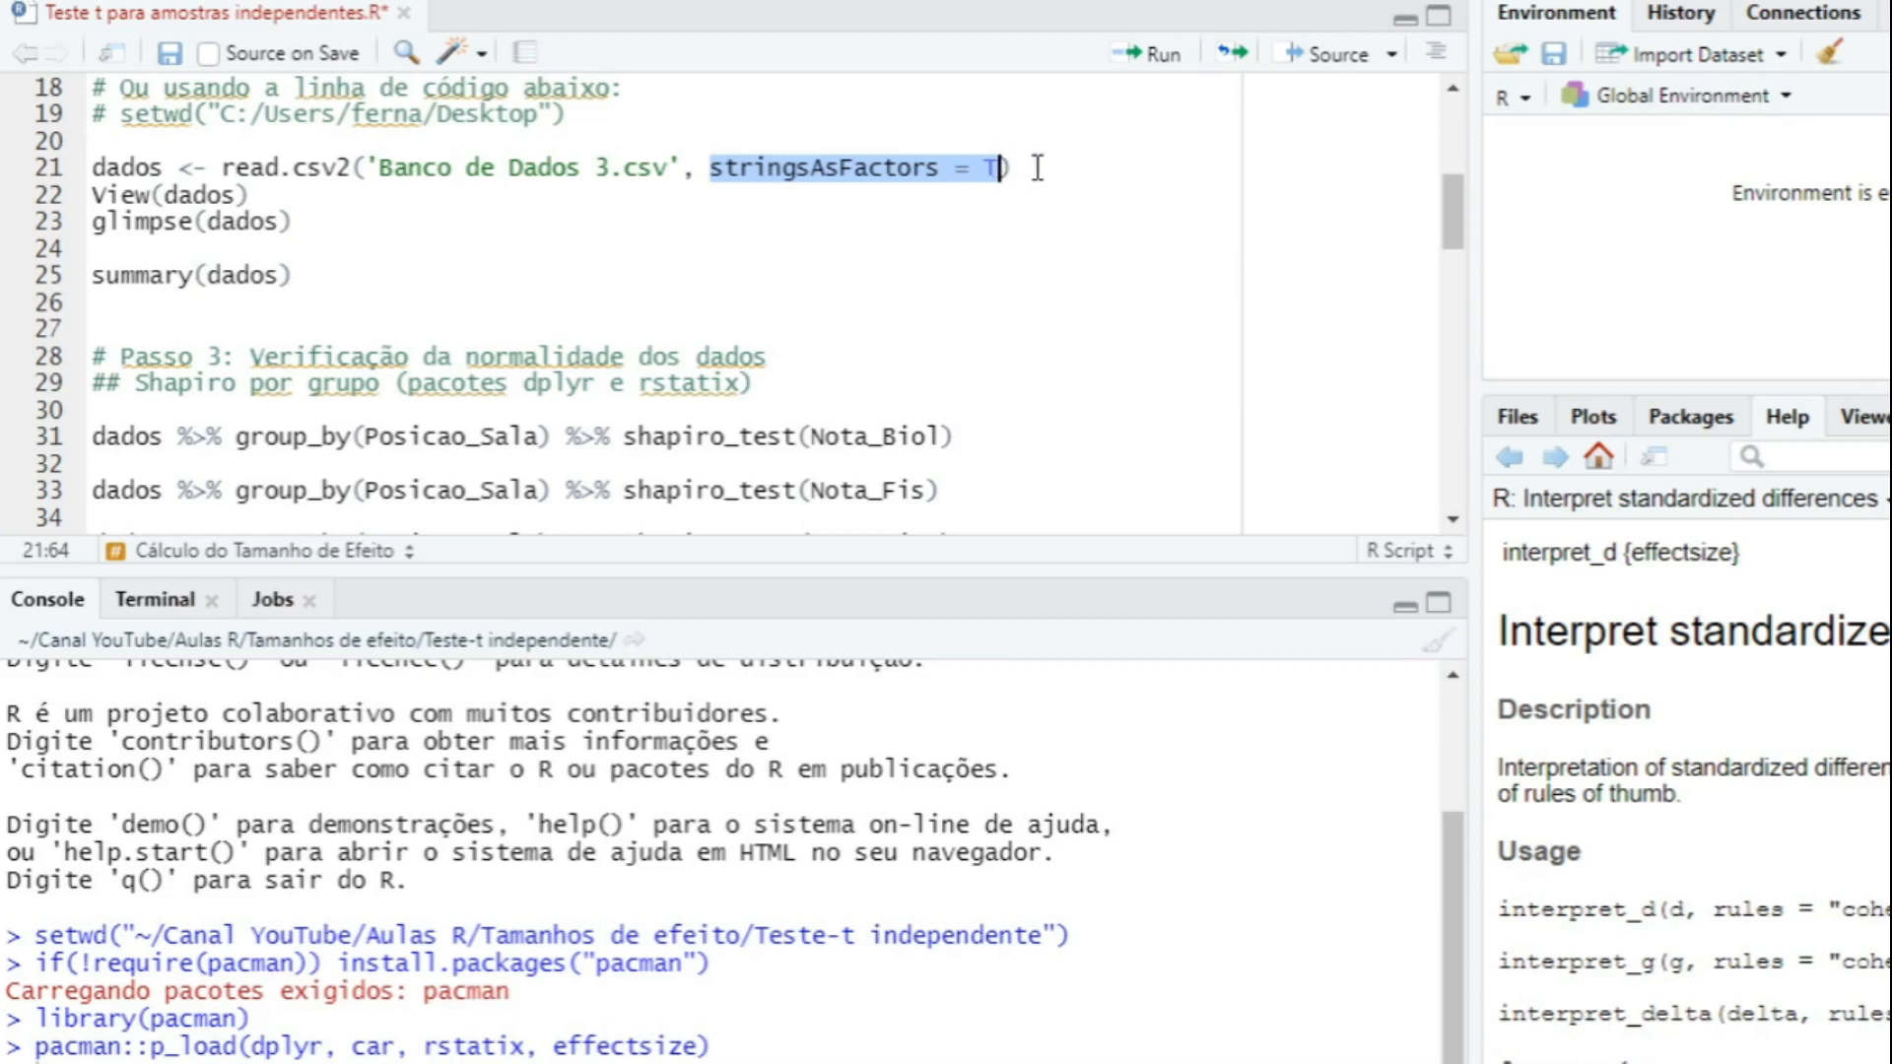
click(1037, 168)
key(ctrl+Return)
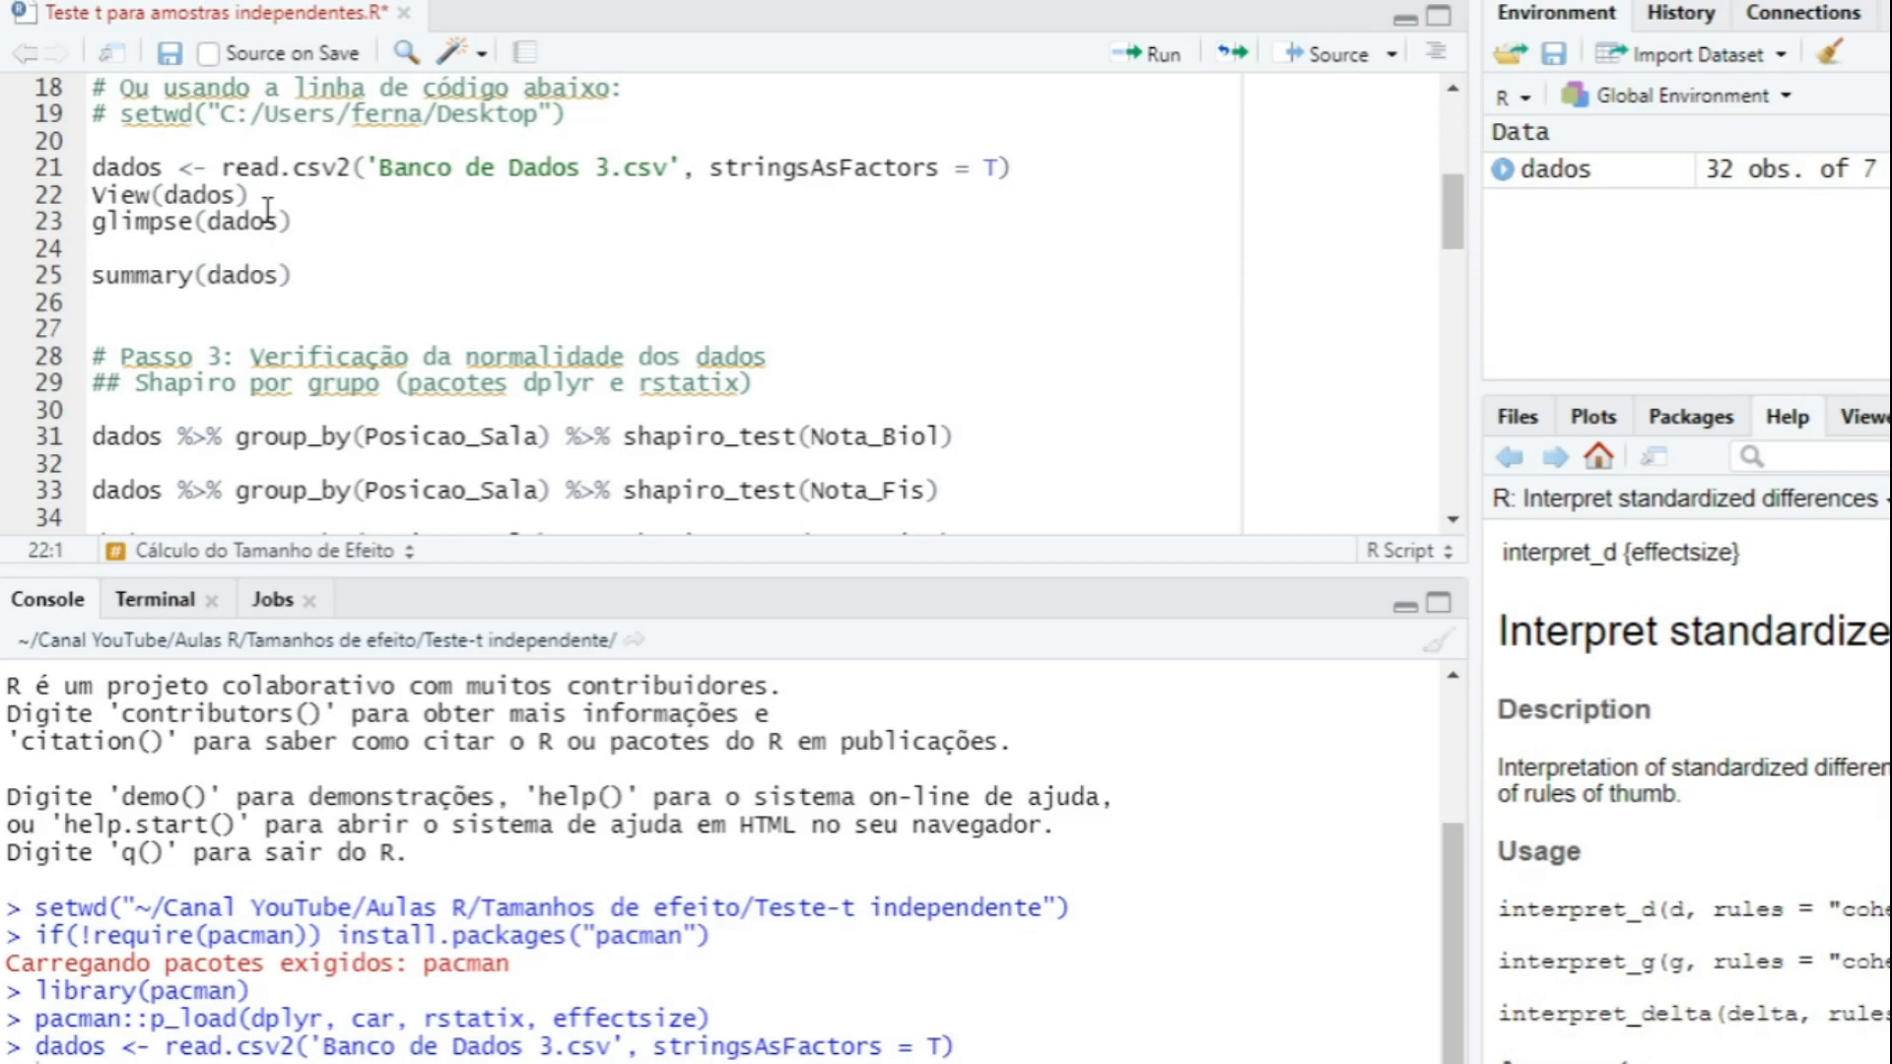
Run View(dados) to inspect the data table, and return to the script.
drag(247, 197, 85, 192)
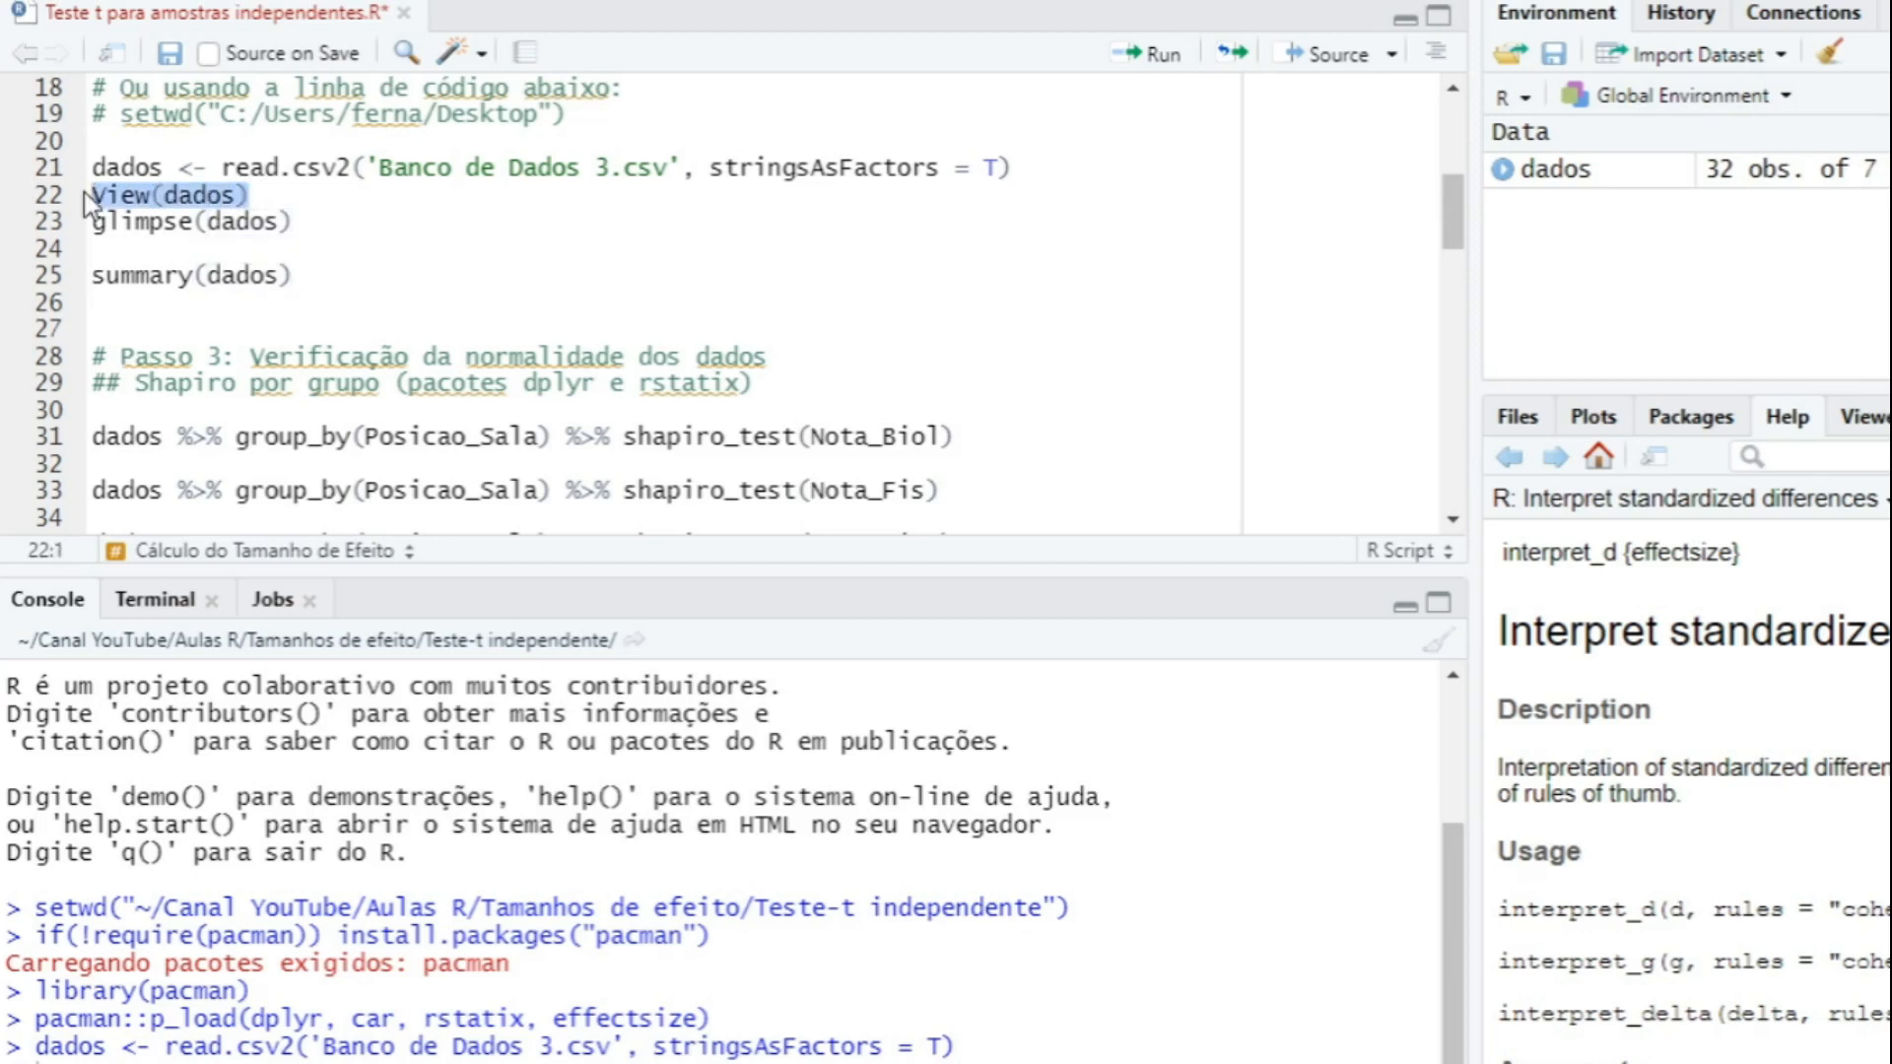
key(ctrl+Return)
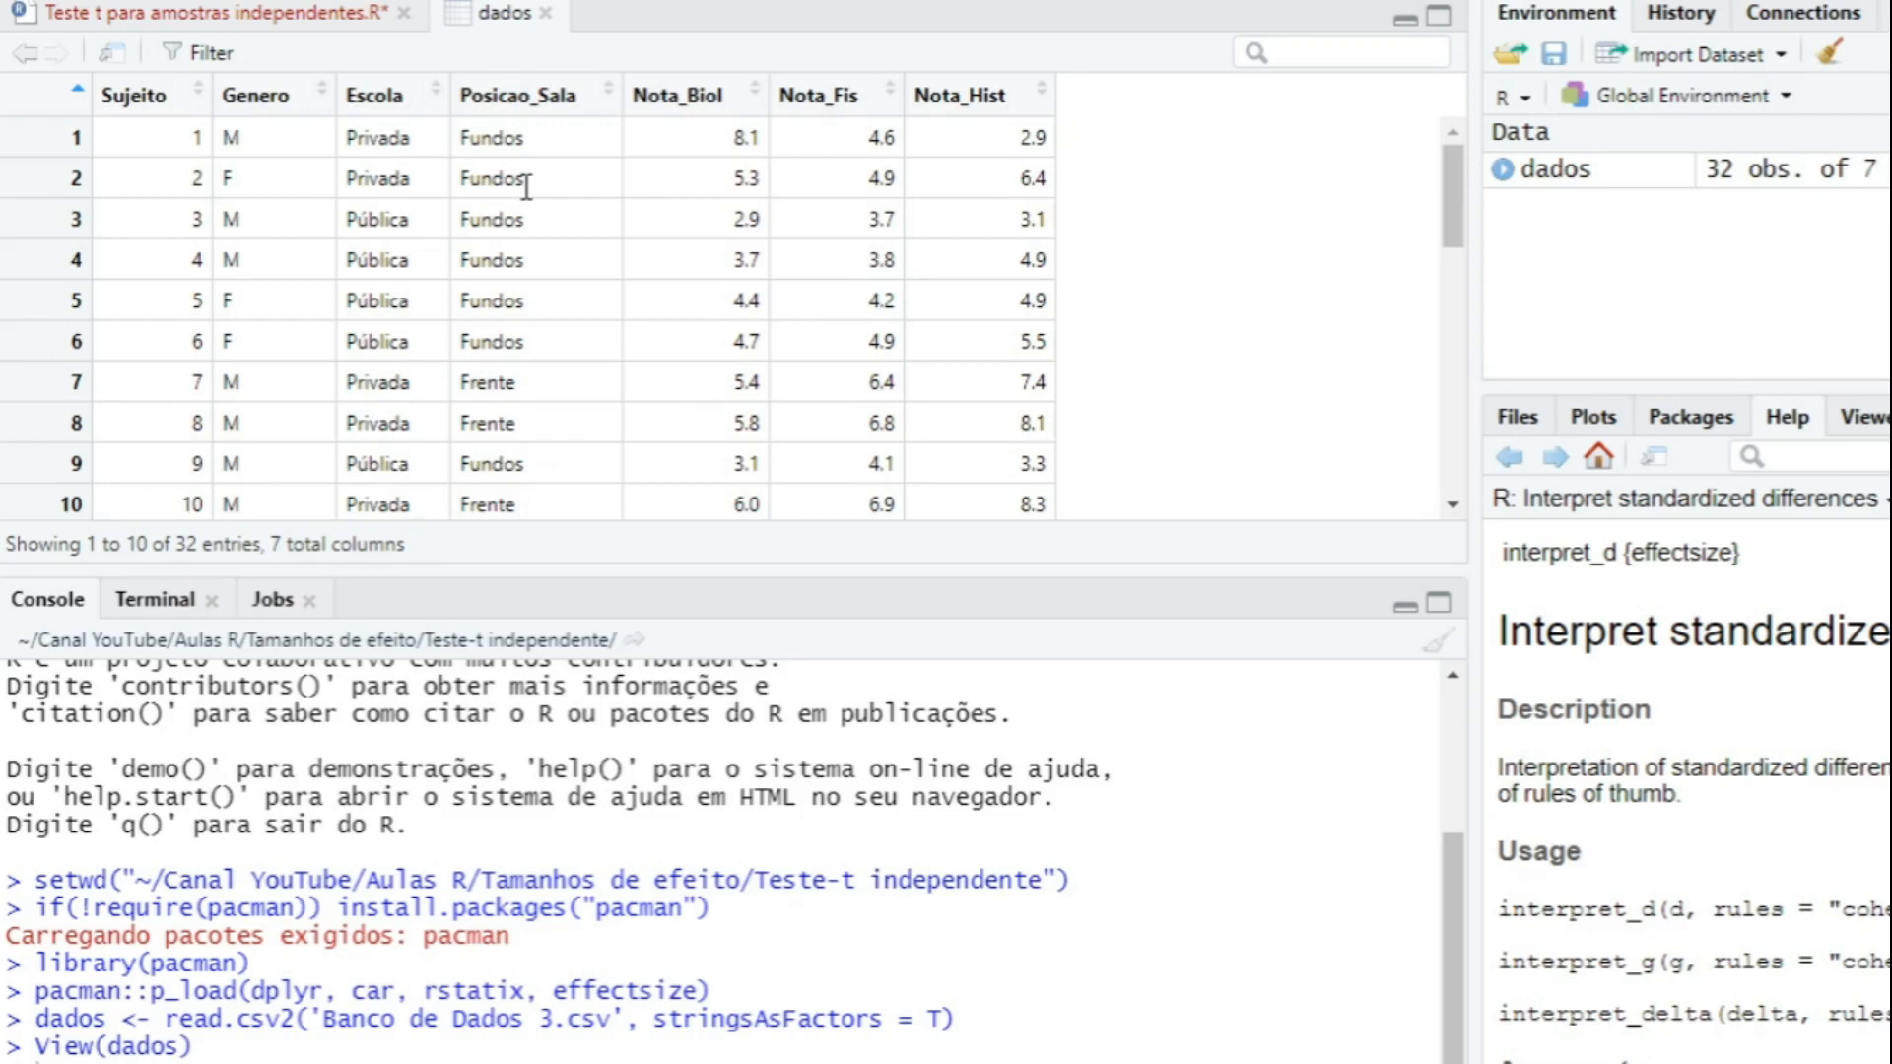
click(185, 11)
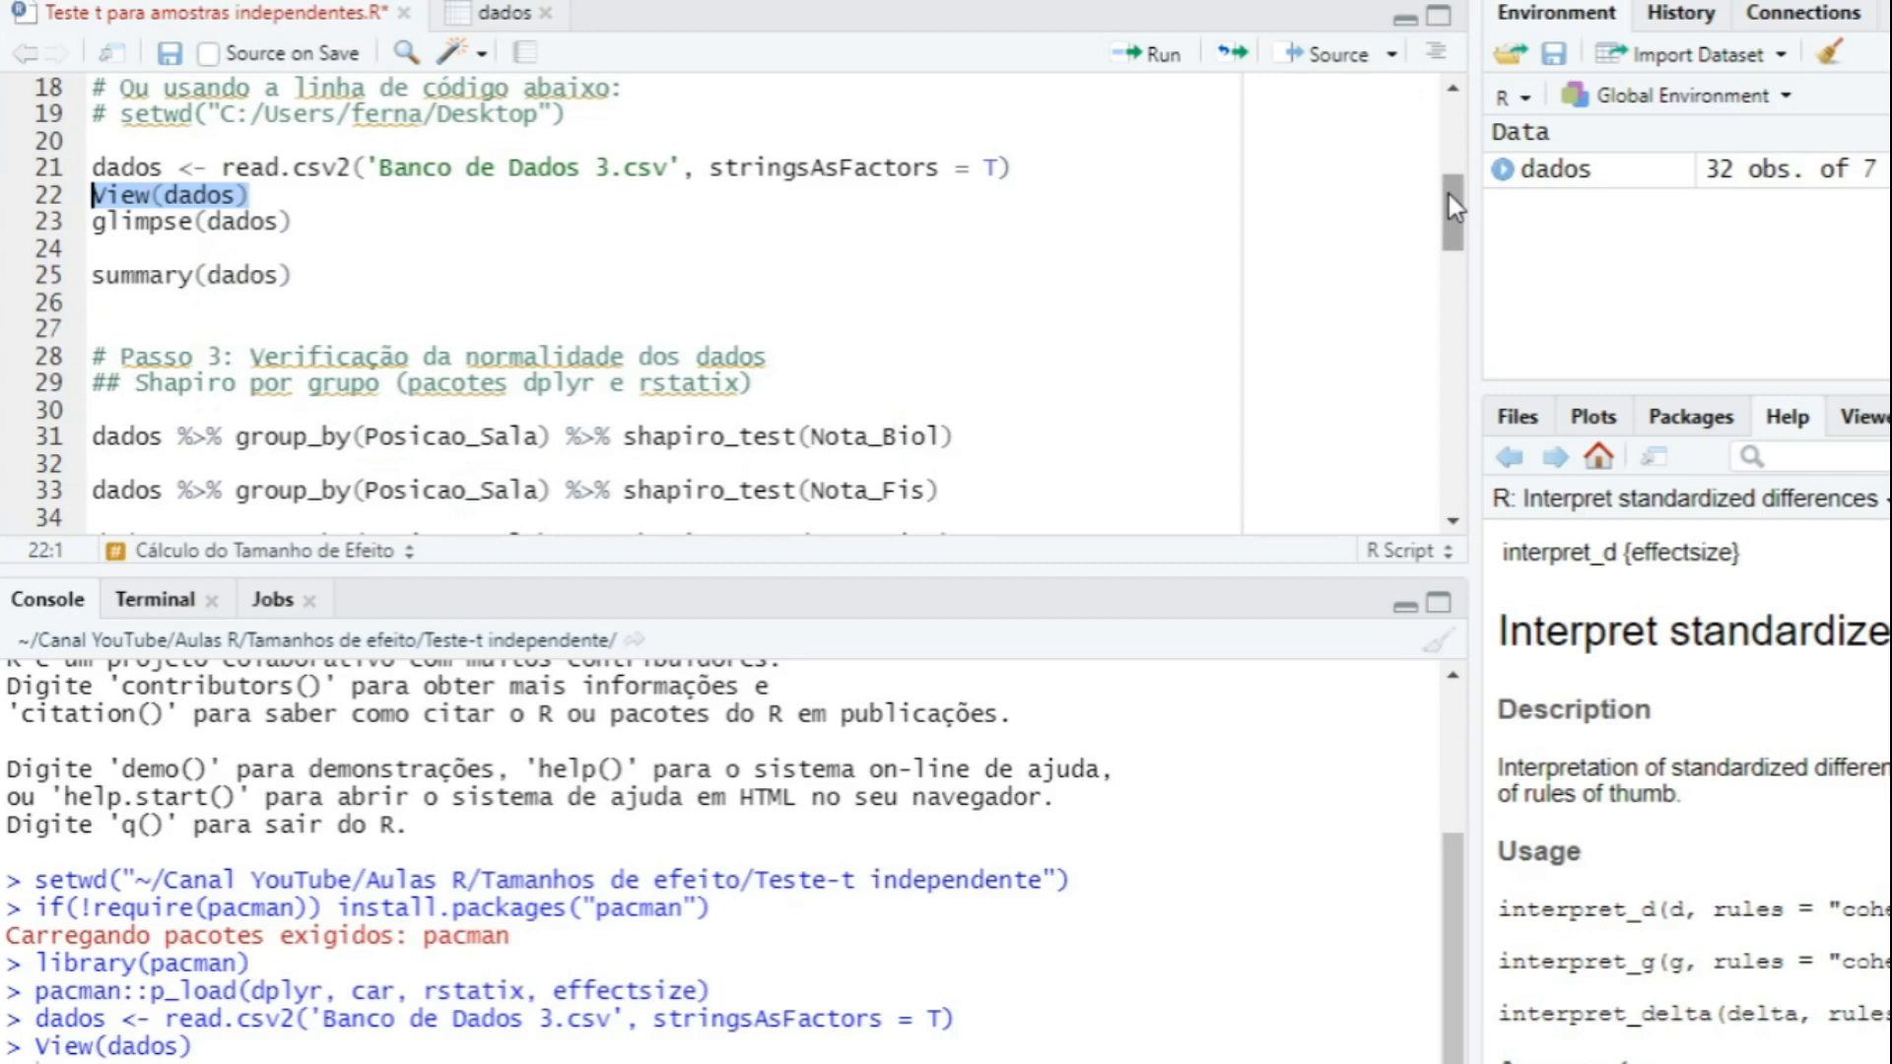
Review the script's Shapiro normality, Levene homogeneity and independent-samples t-test code in Passos 3 to 5.
drag(1448, 193, 1452, 210)
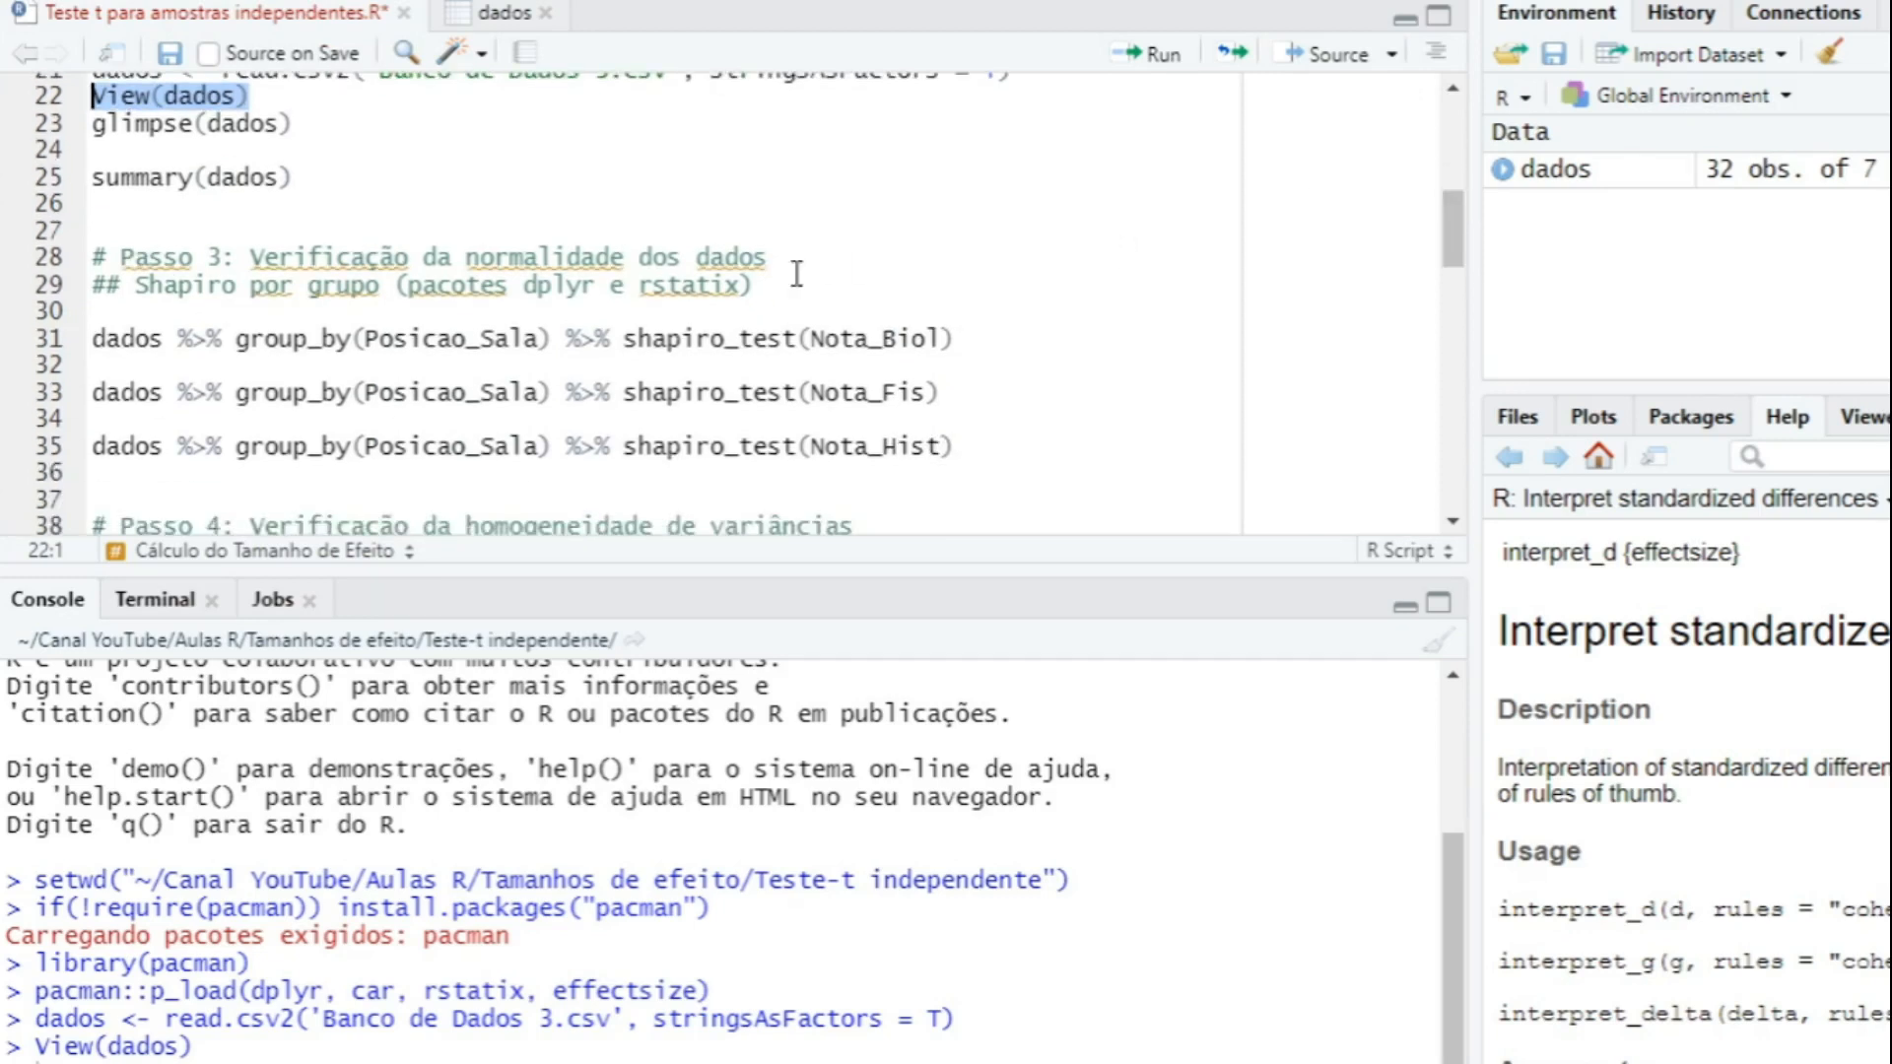
drag(1456, 229, 1467, 274)
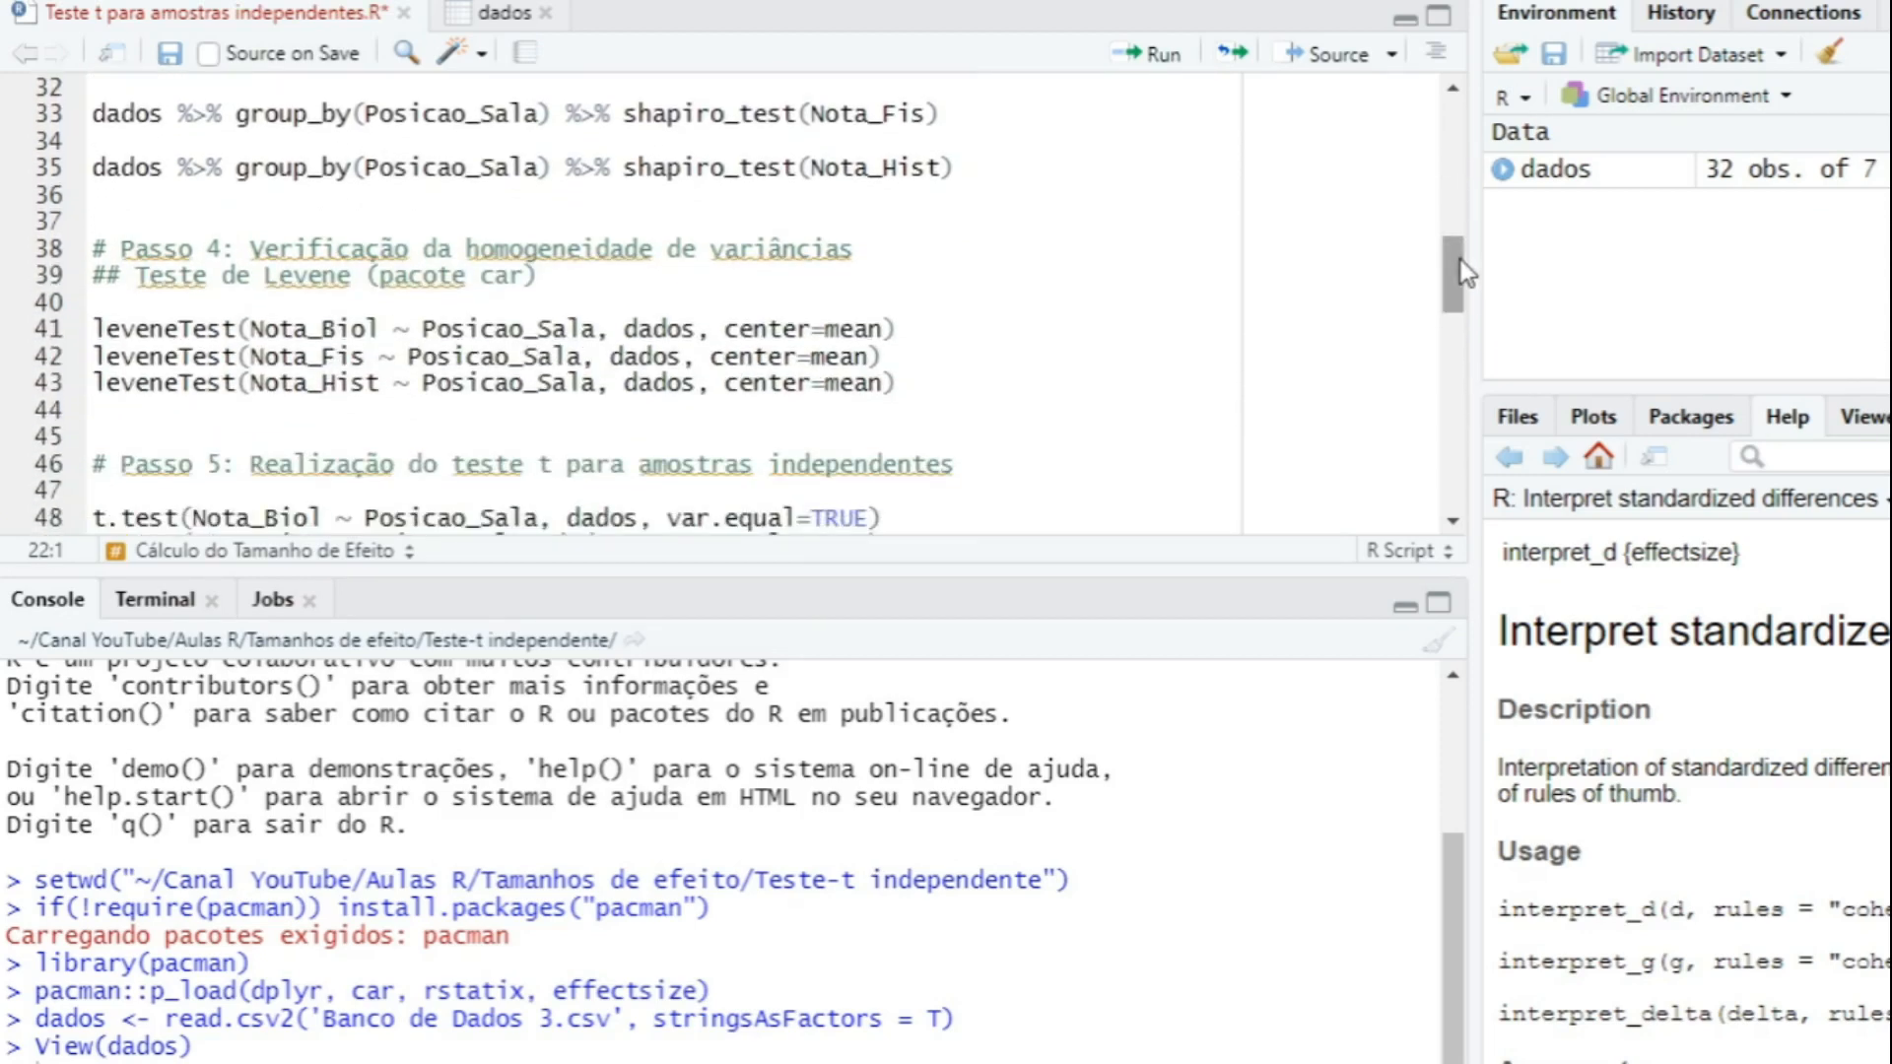
drag(1445, 264, 1448, 240)
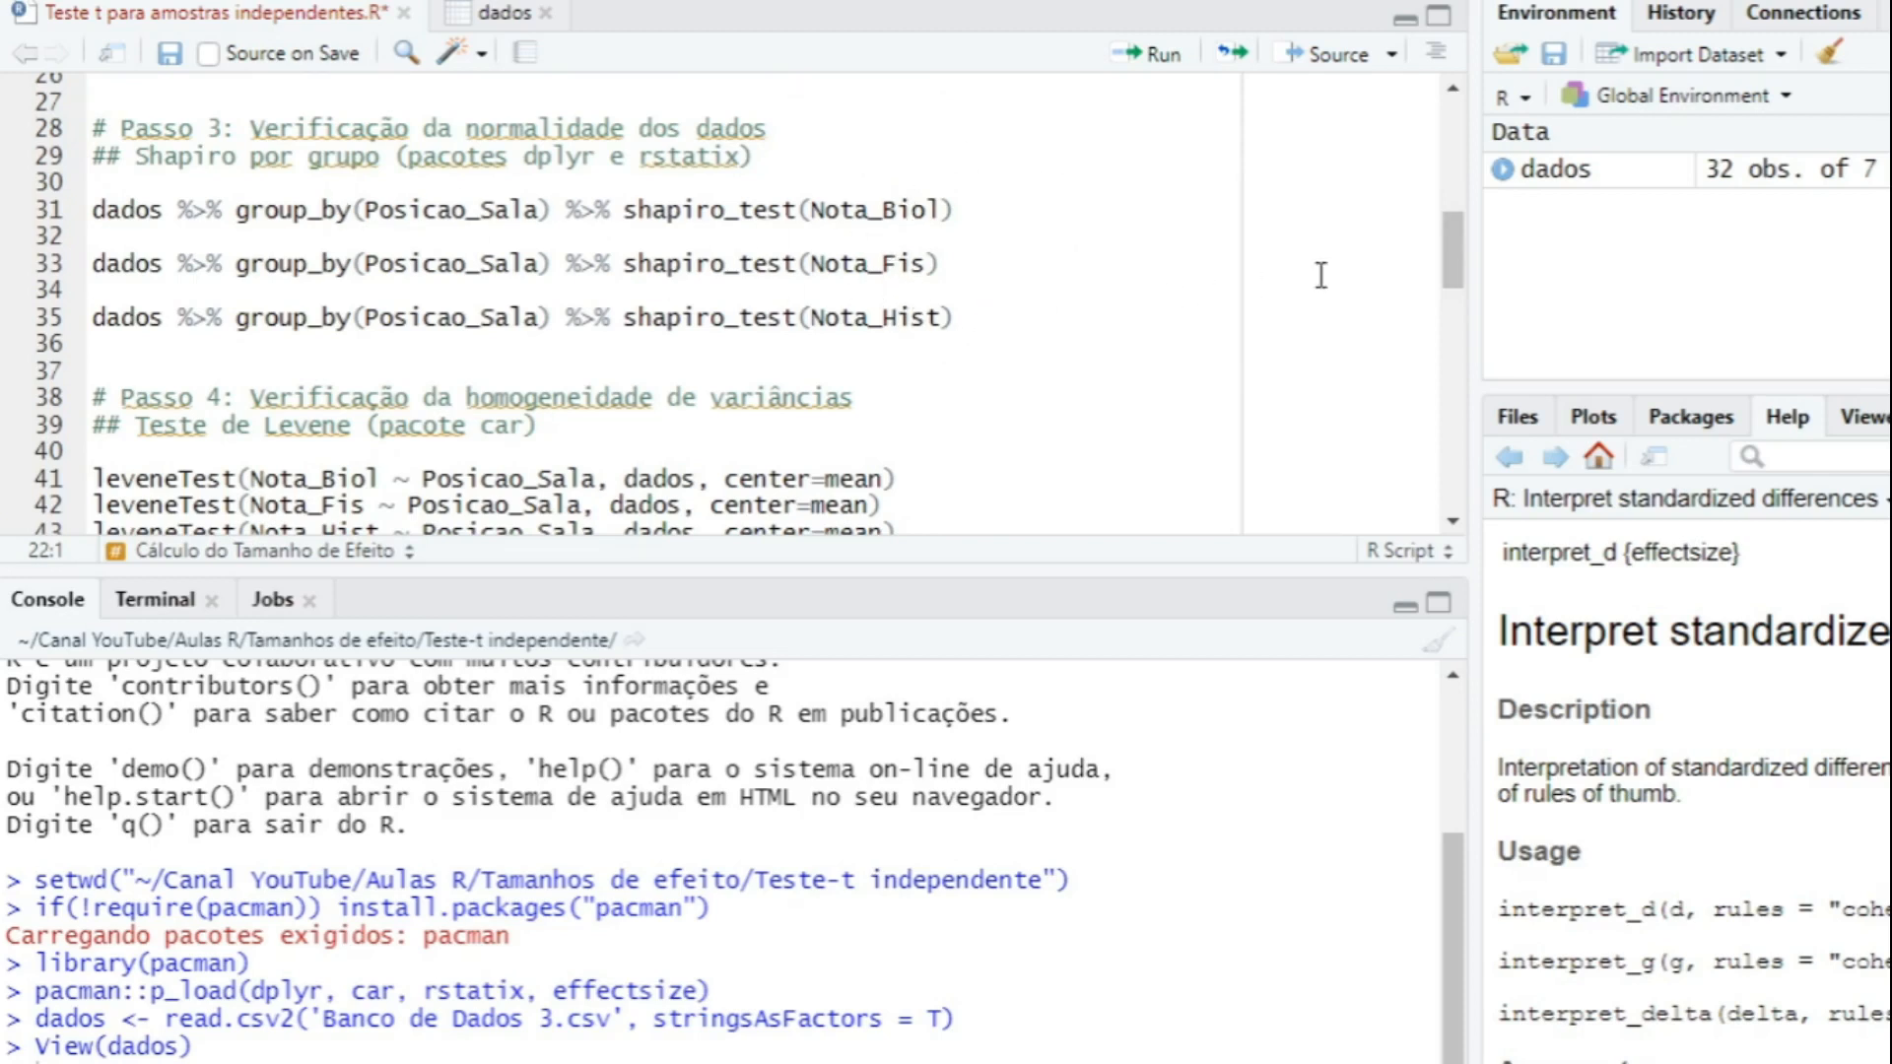
drag(1452, 237, 1452, 272)
drag(92, 258, 896, 258)
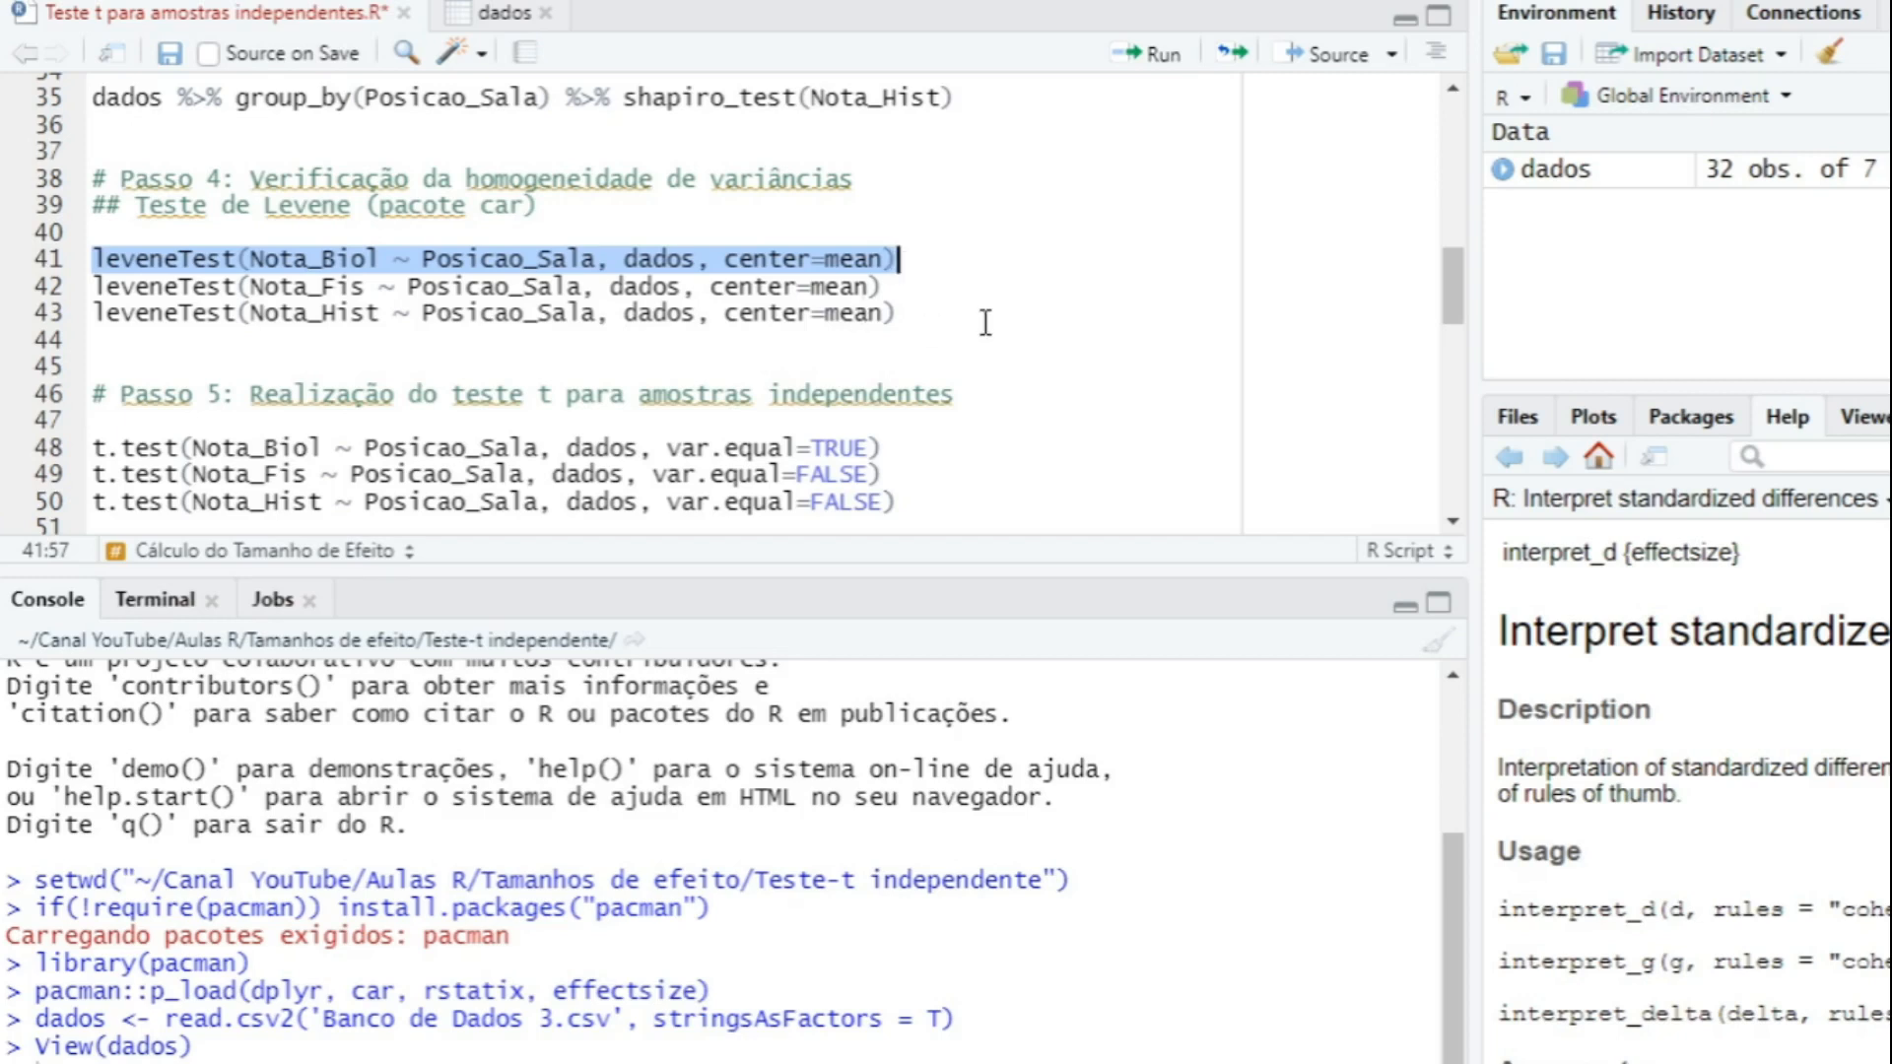
drag(1445, 282, 1446, 322)
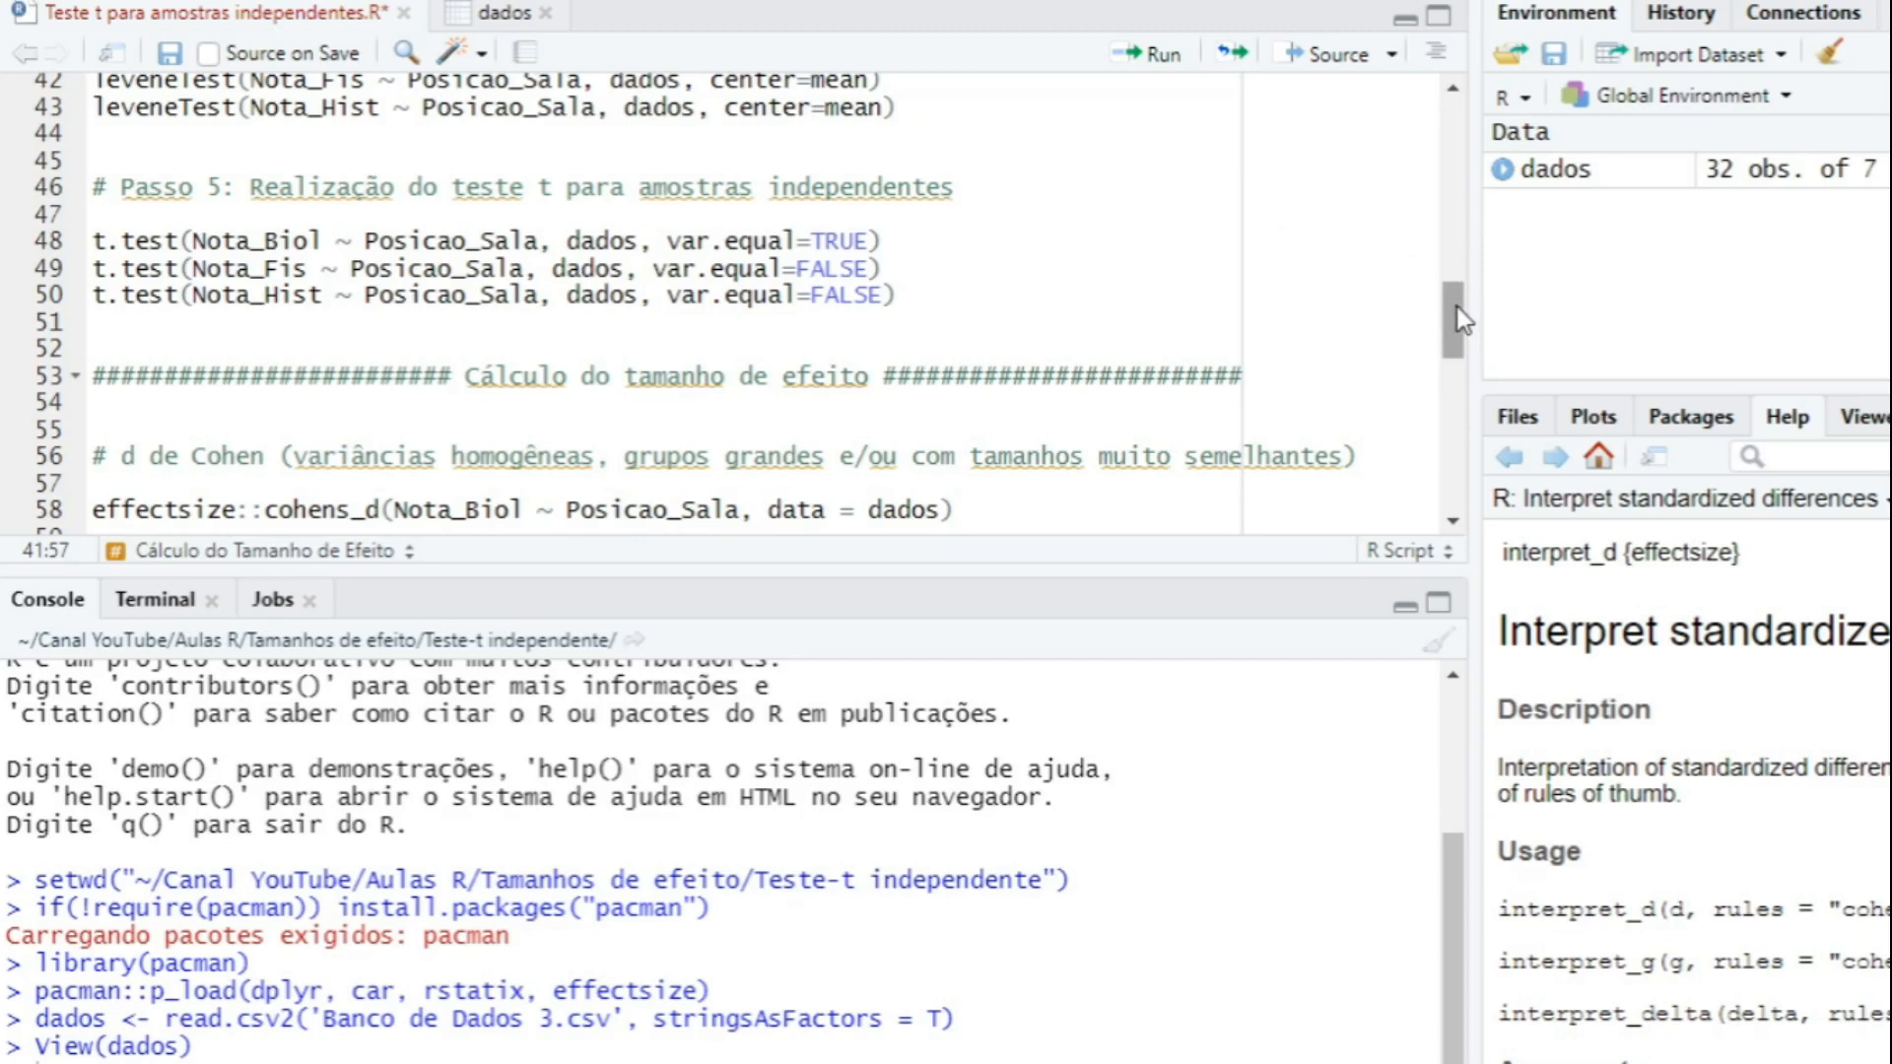
Review the script's effect-size section covering Cohen's d, Hedges' g and Glass's delta, and return to the section heading.
drag(1461, 318, 1462, 353)
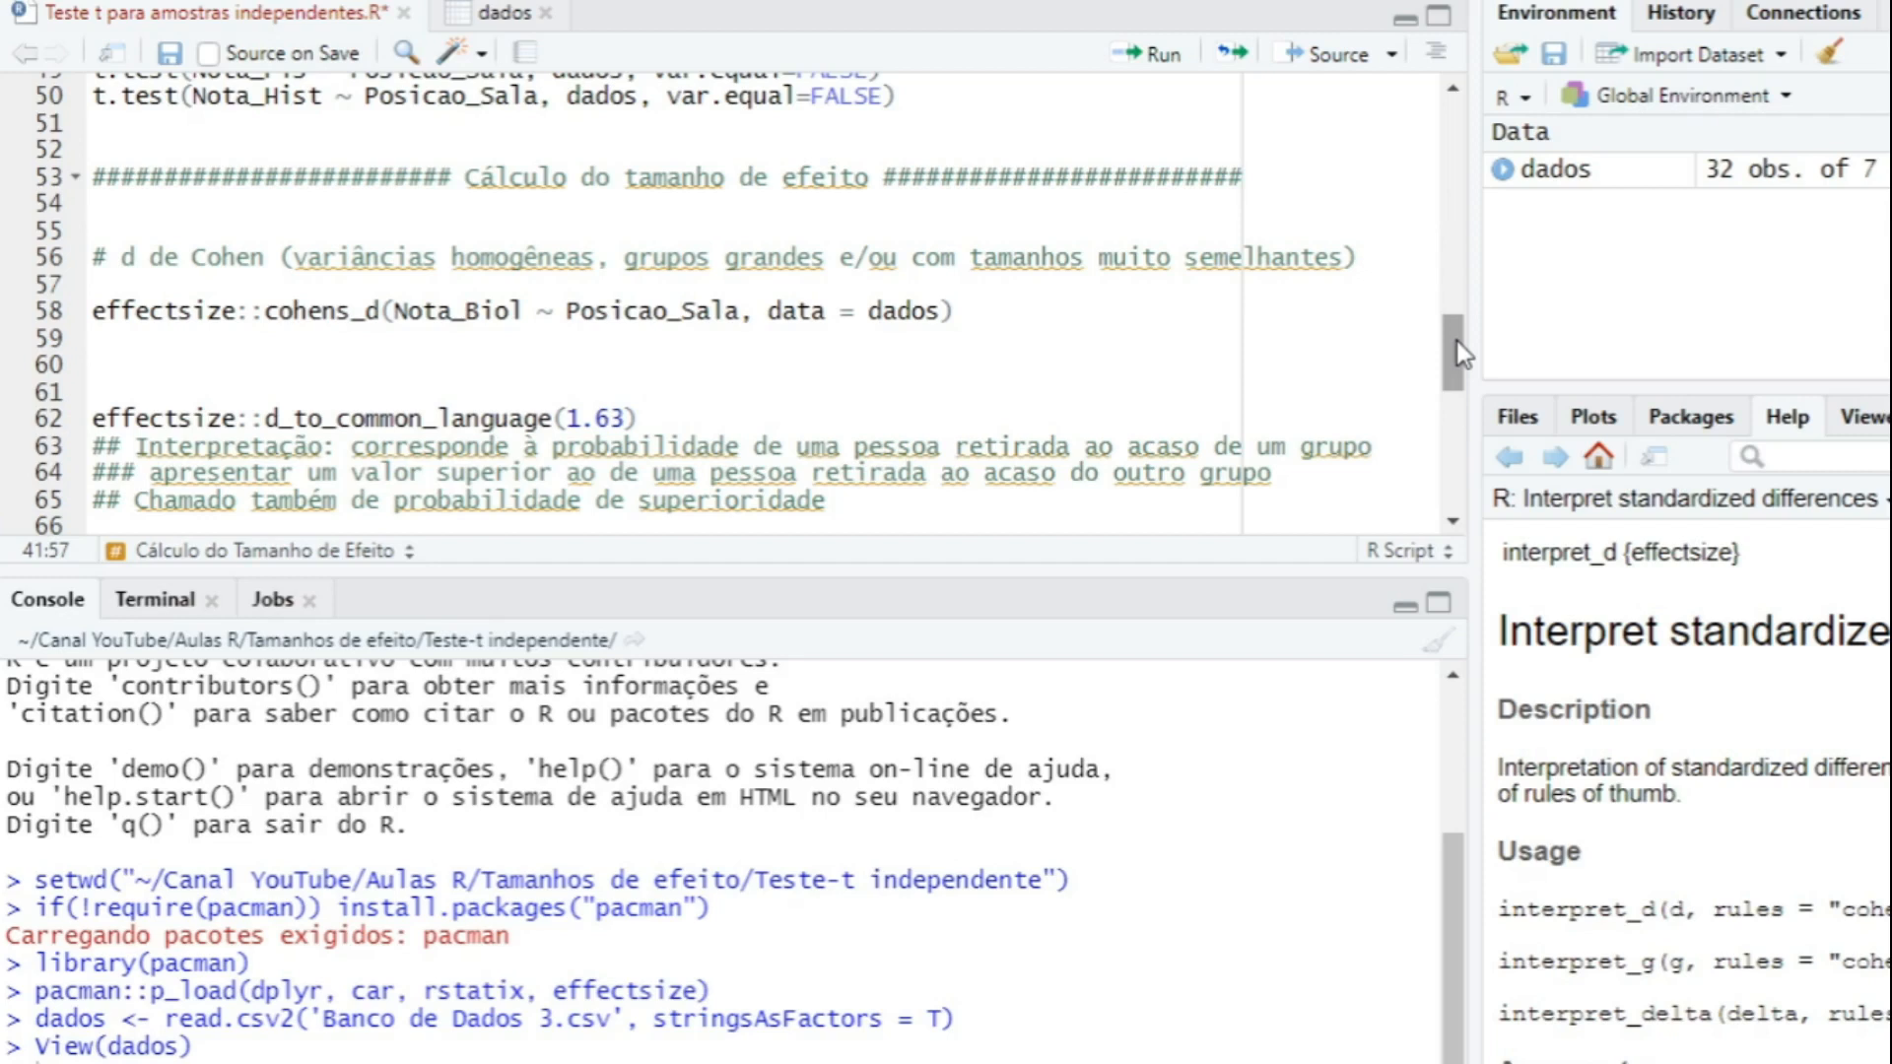
drag(1445, 335, 1470, 410)
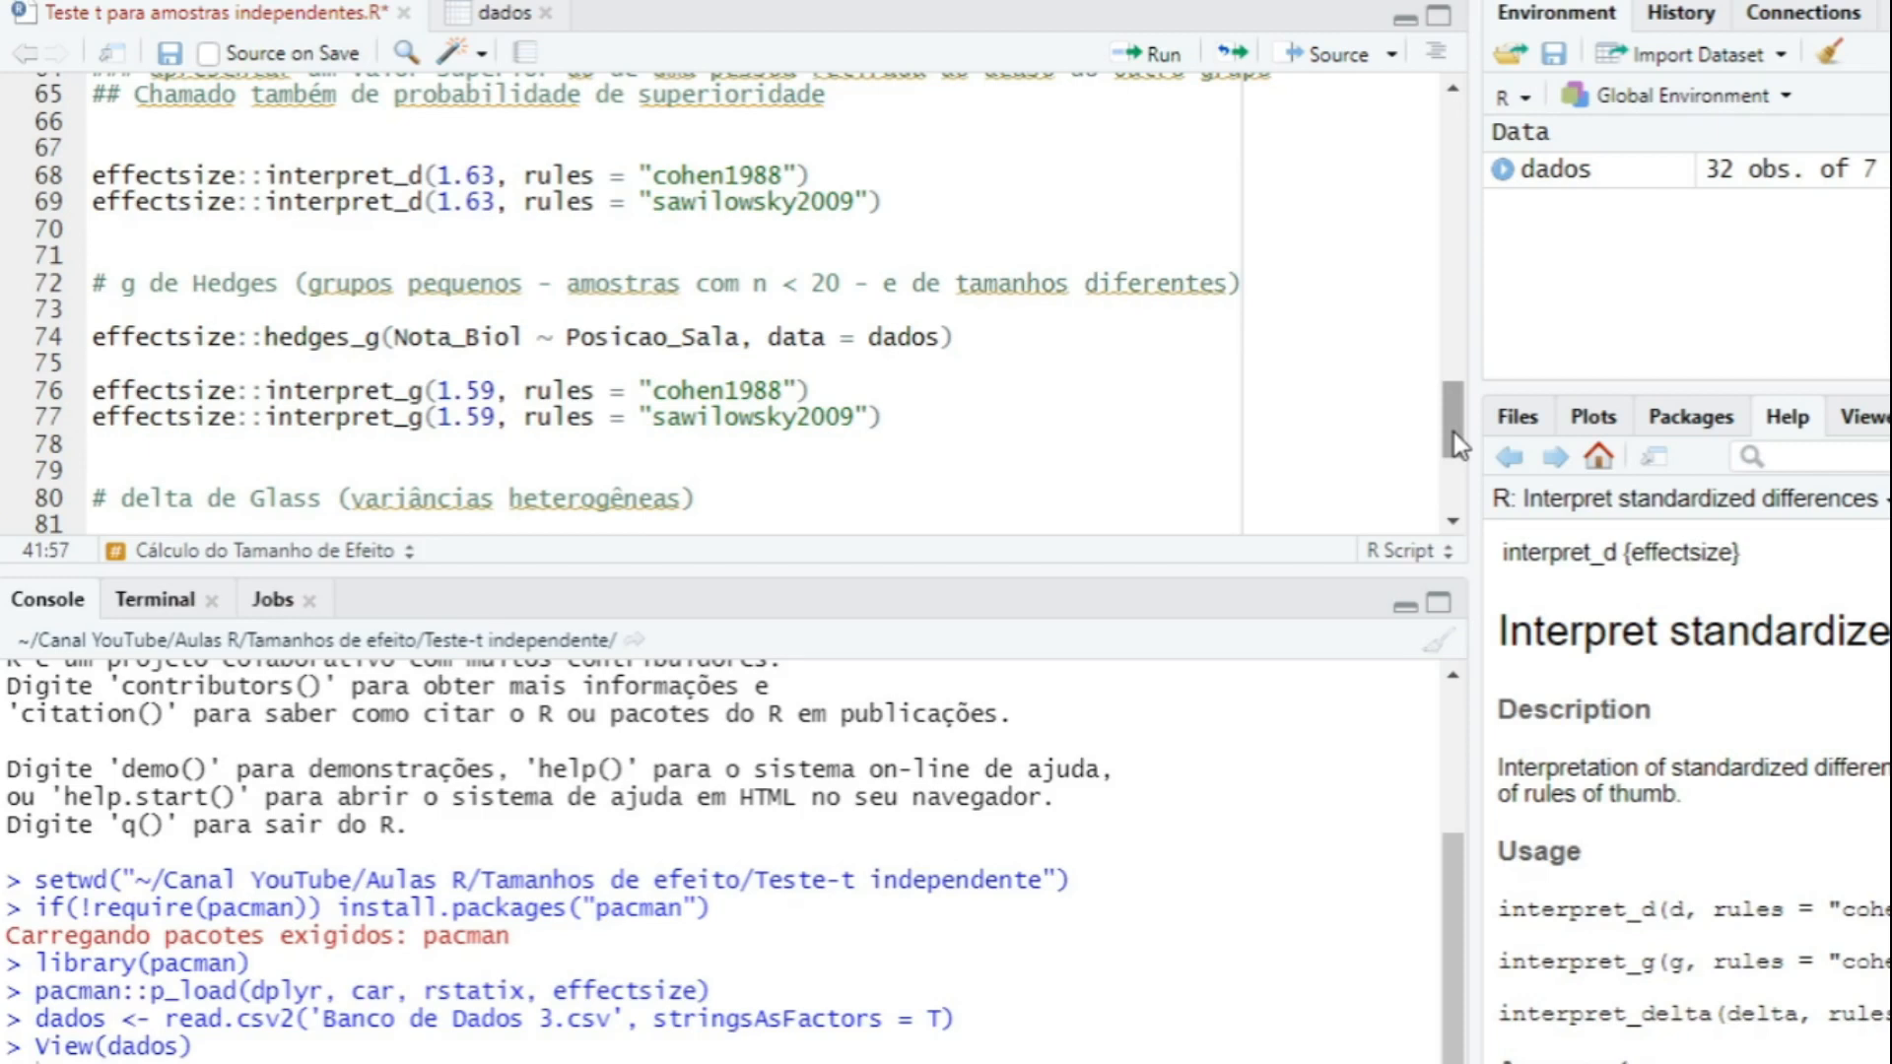
drag(1454, 444, 1462, 404)
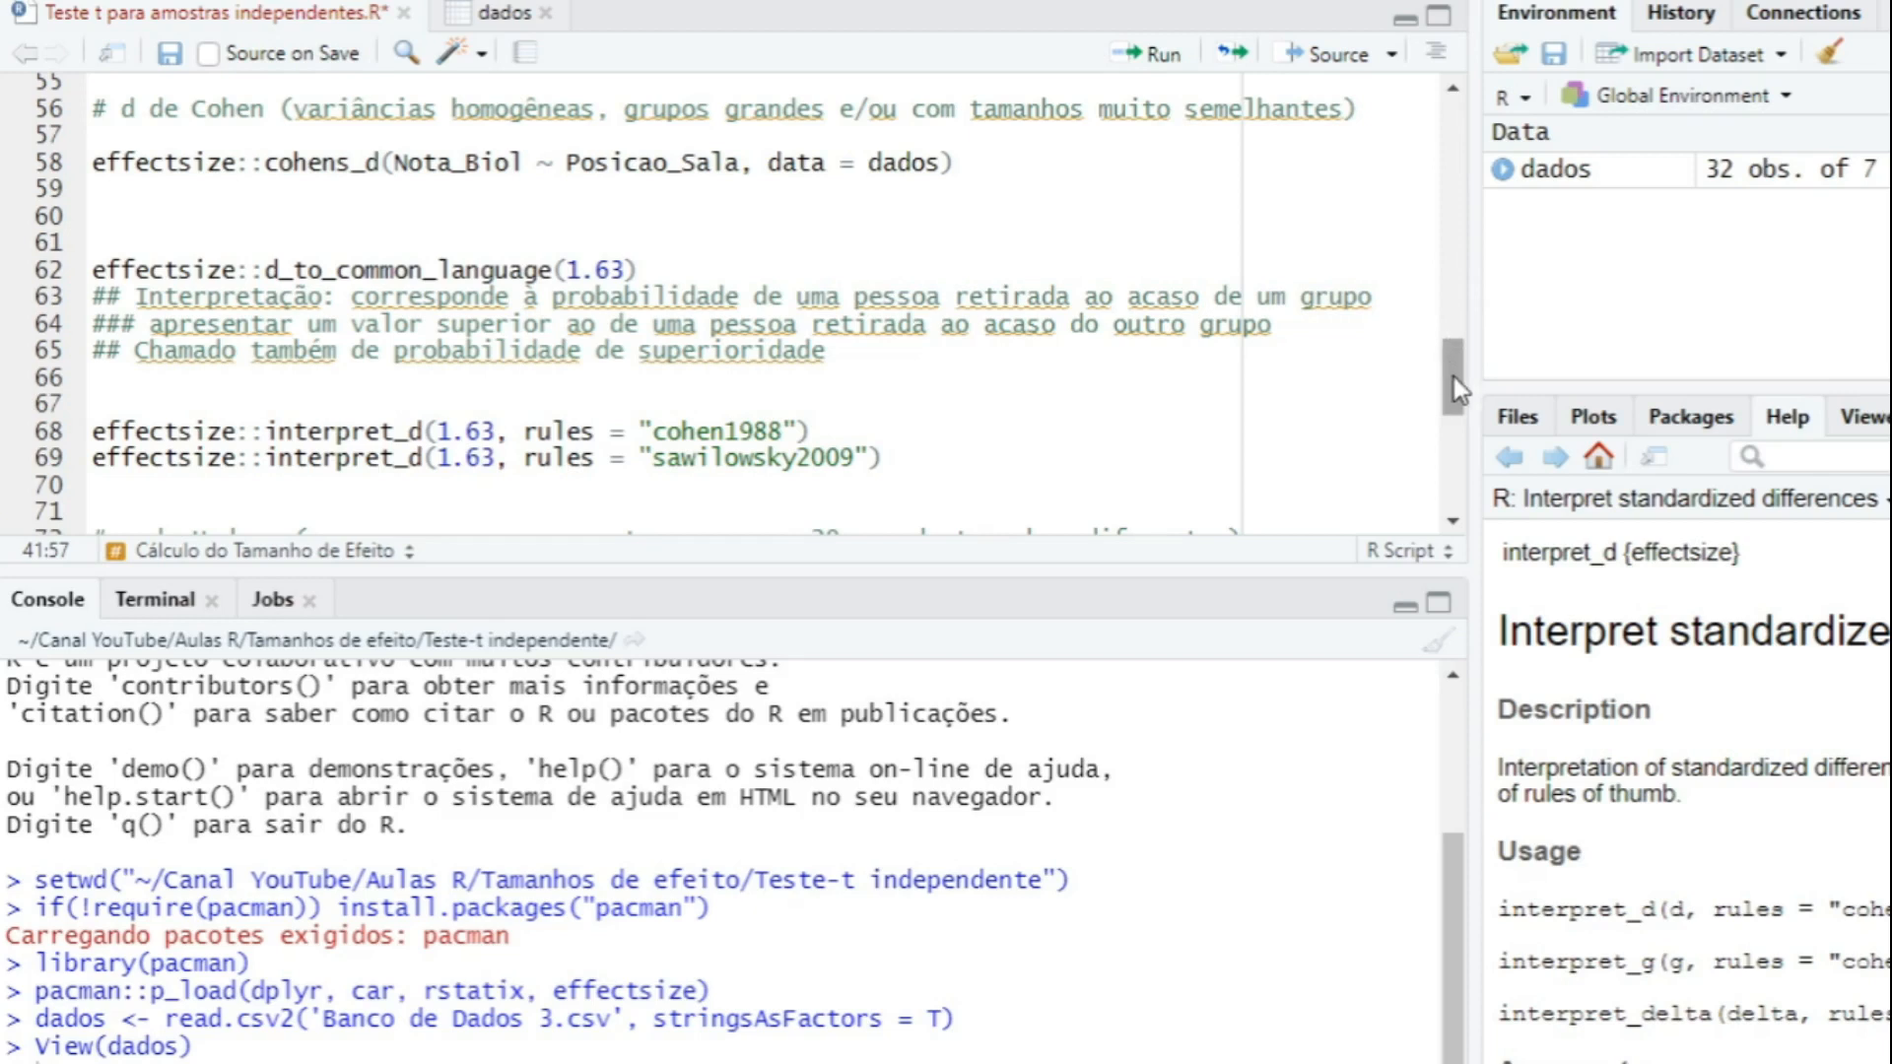
drag(1458, 371, 1456, 418)
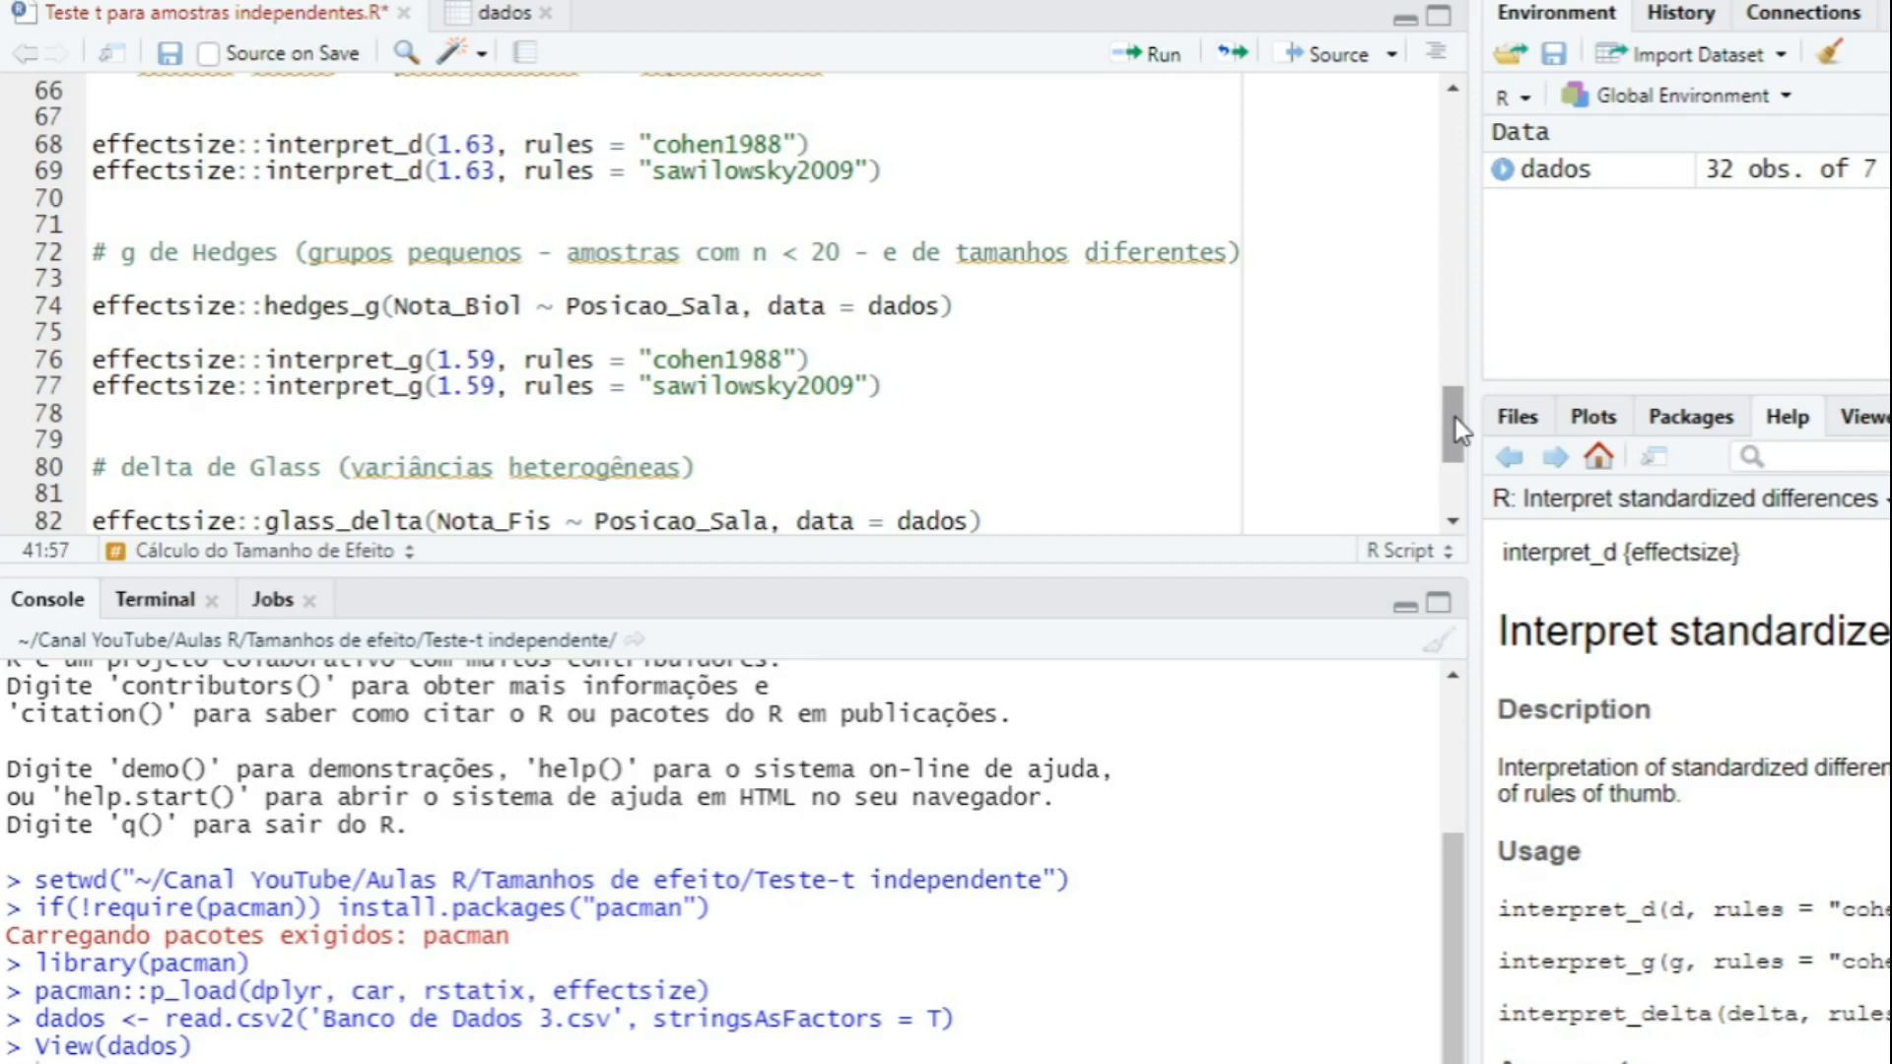
drag(1457, 418, 1457, 445)
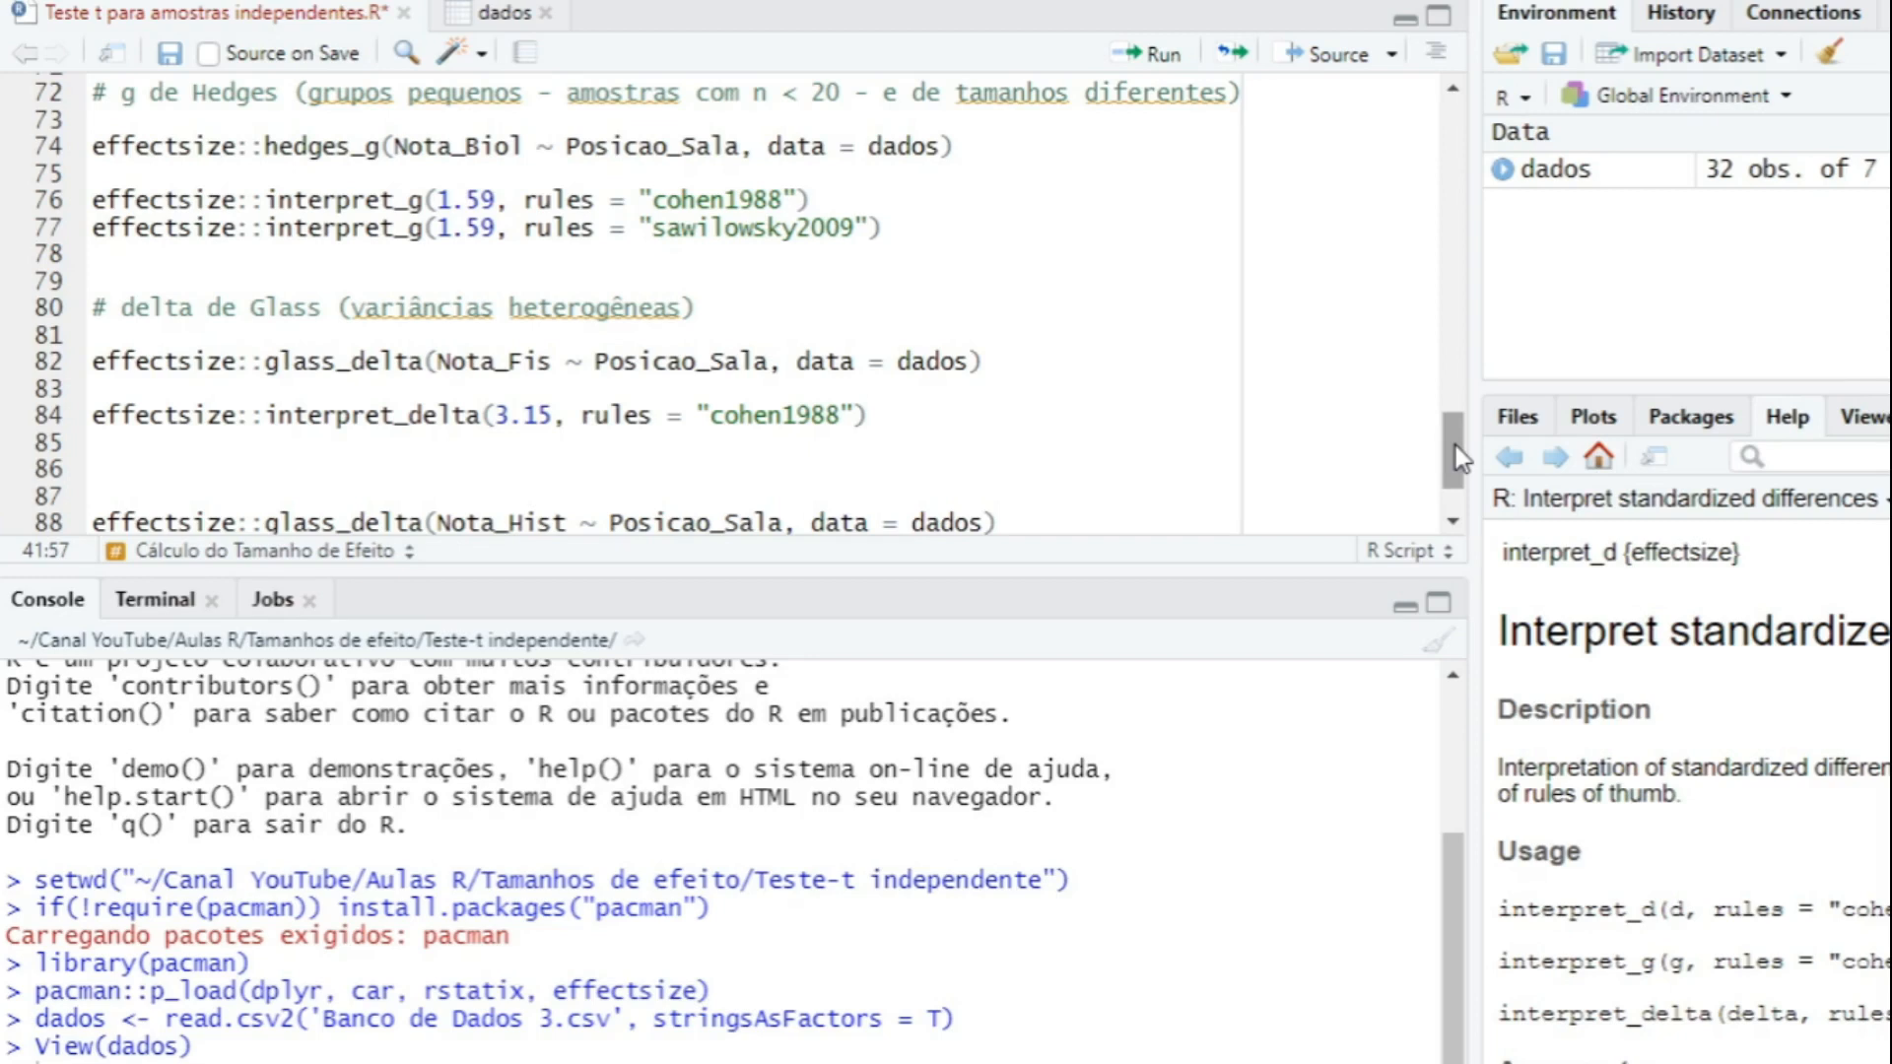
drag(1456, 442, 1452, 350)
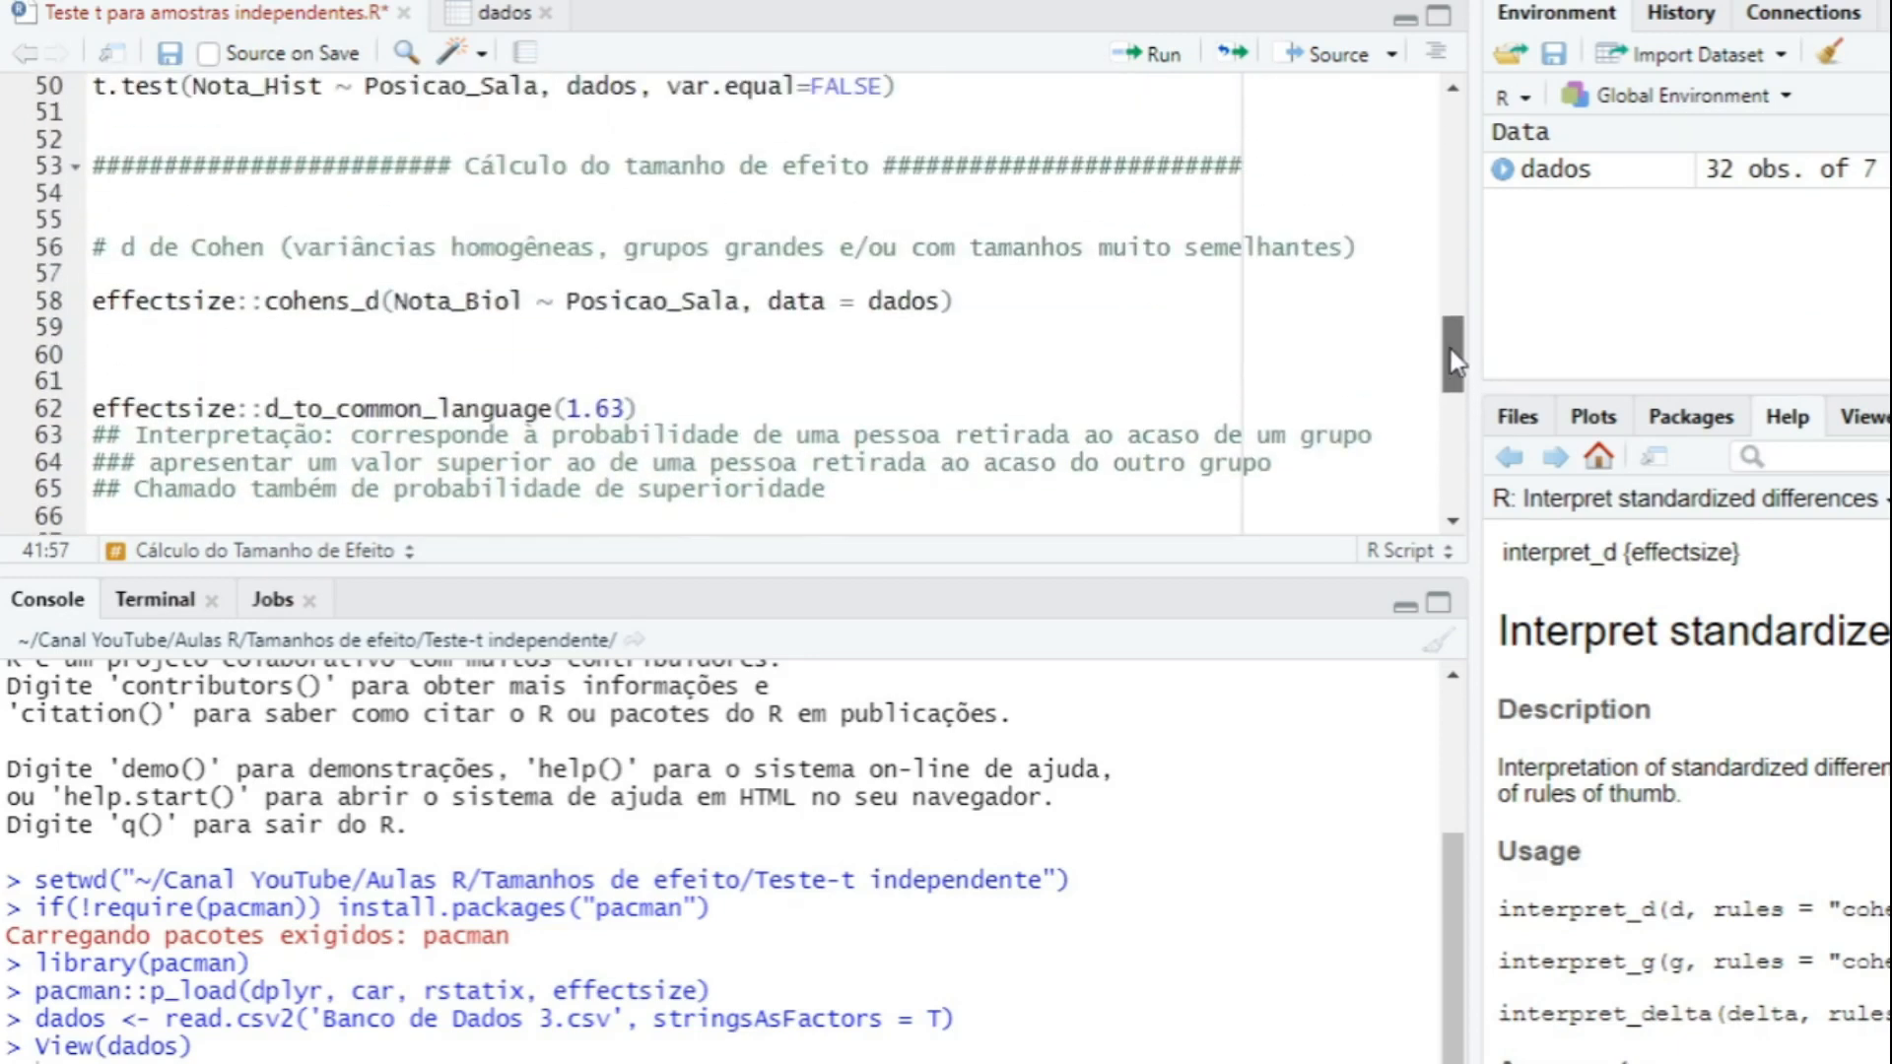
Add summary(dados$Posicao_Sala) under the 'Cálculo do tamanho de efeito' heading and run it.
click(1276, 193)
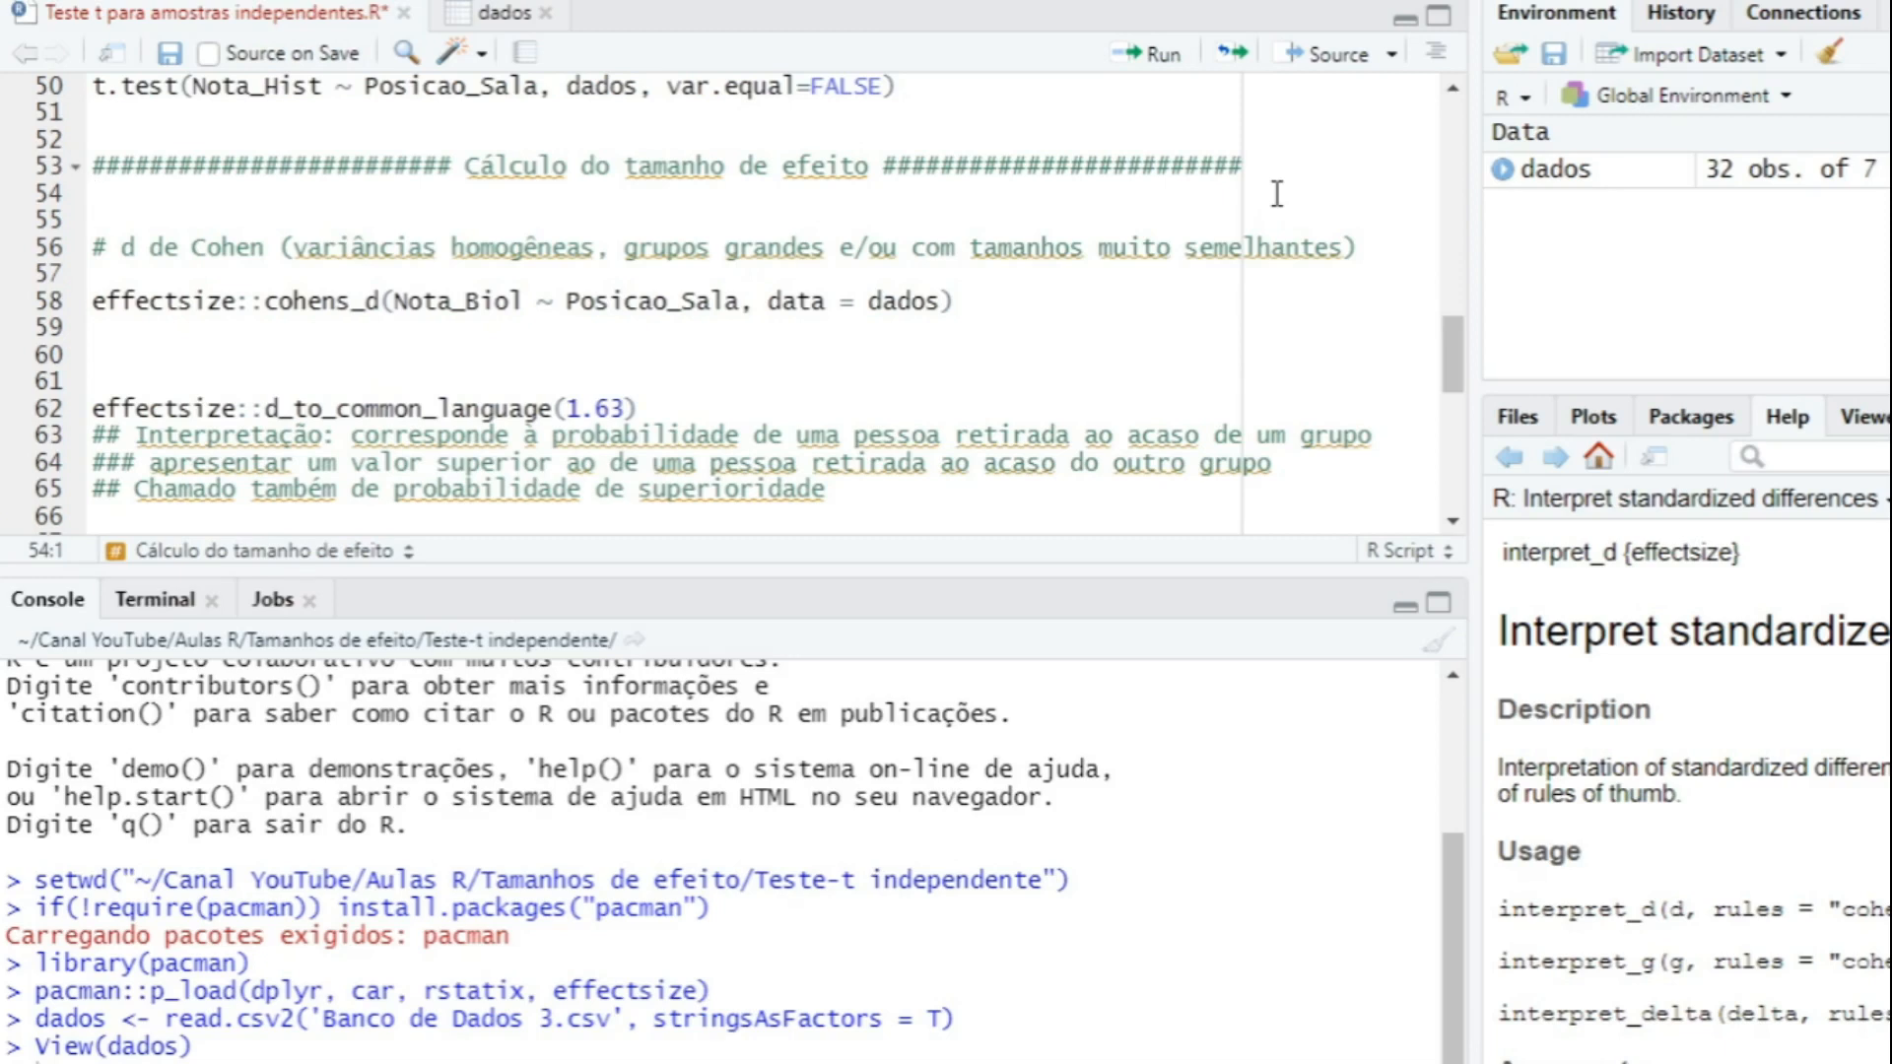
key(Return)
key(Return)
key(Up)
text(summar)
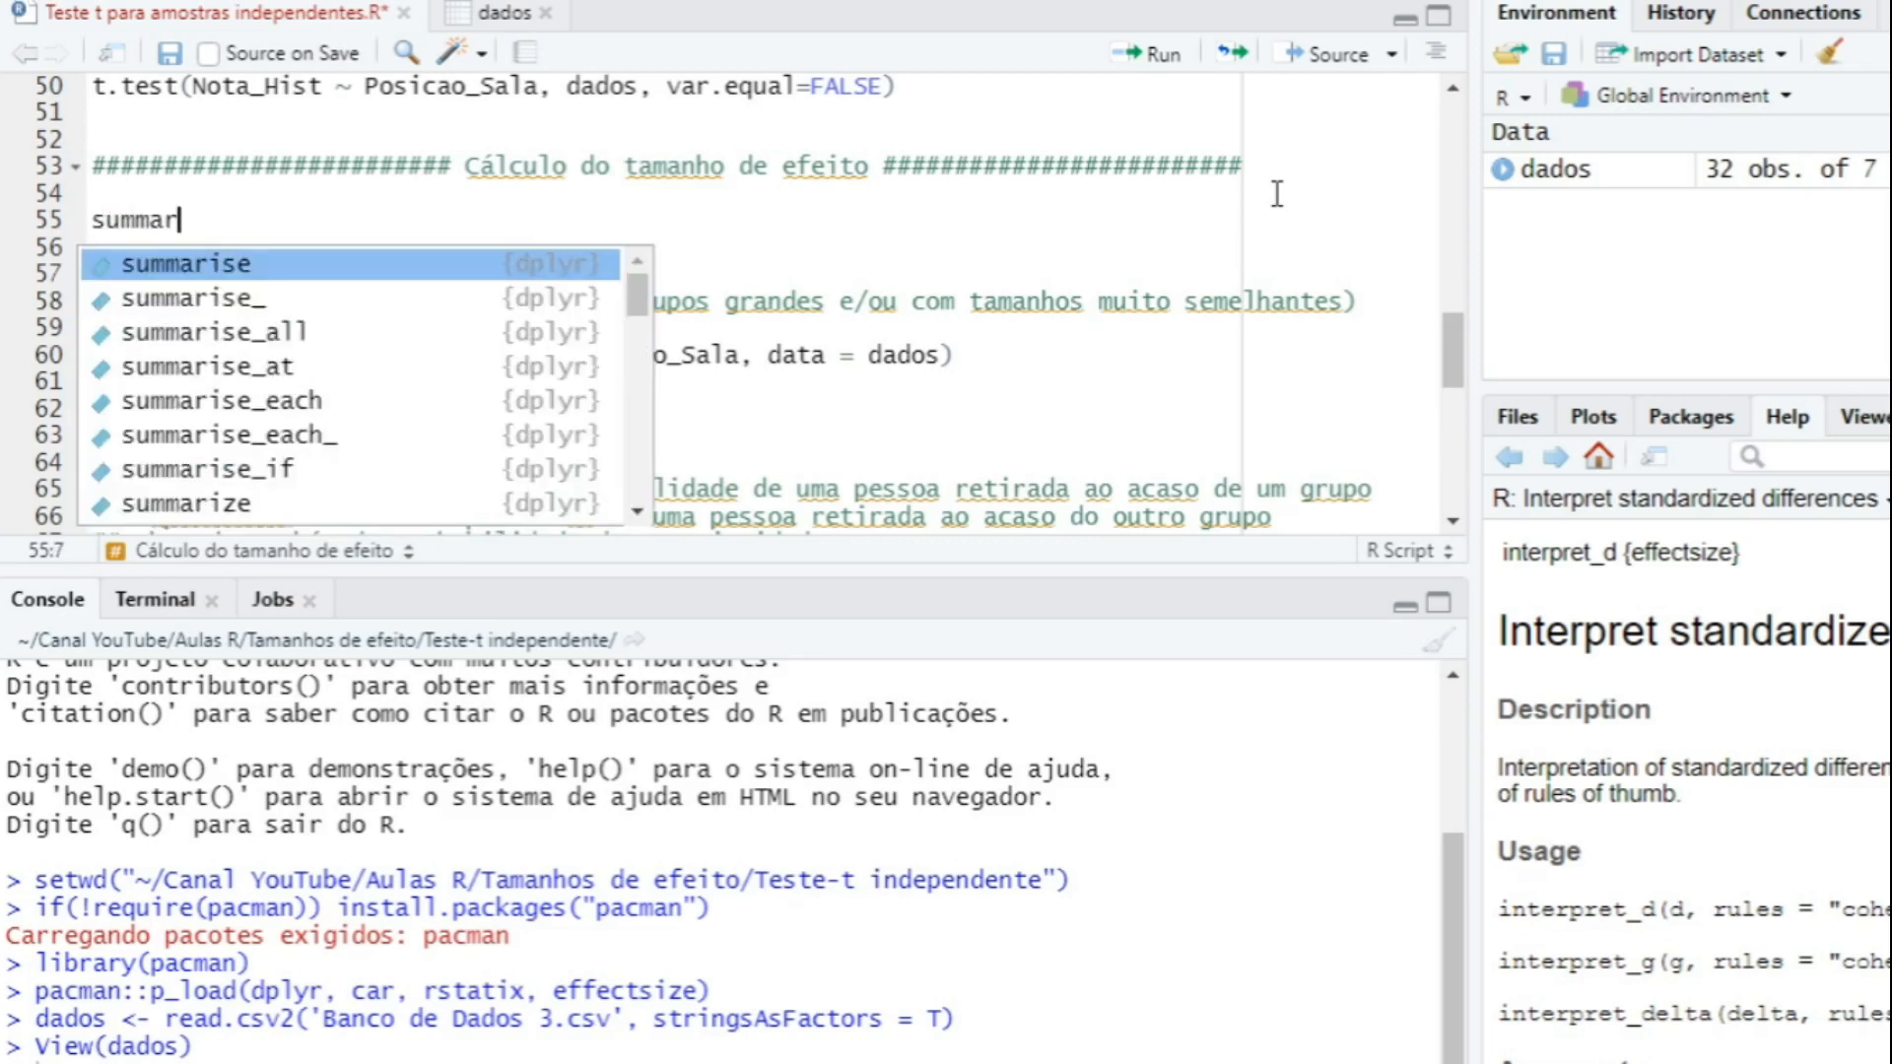
text(y(dados)
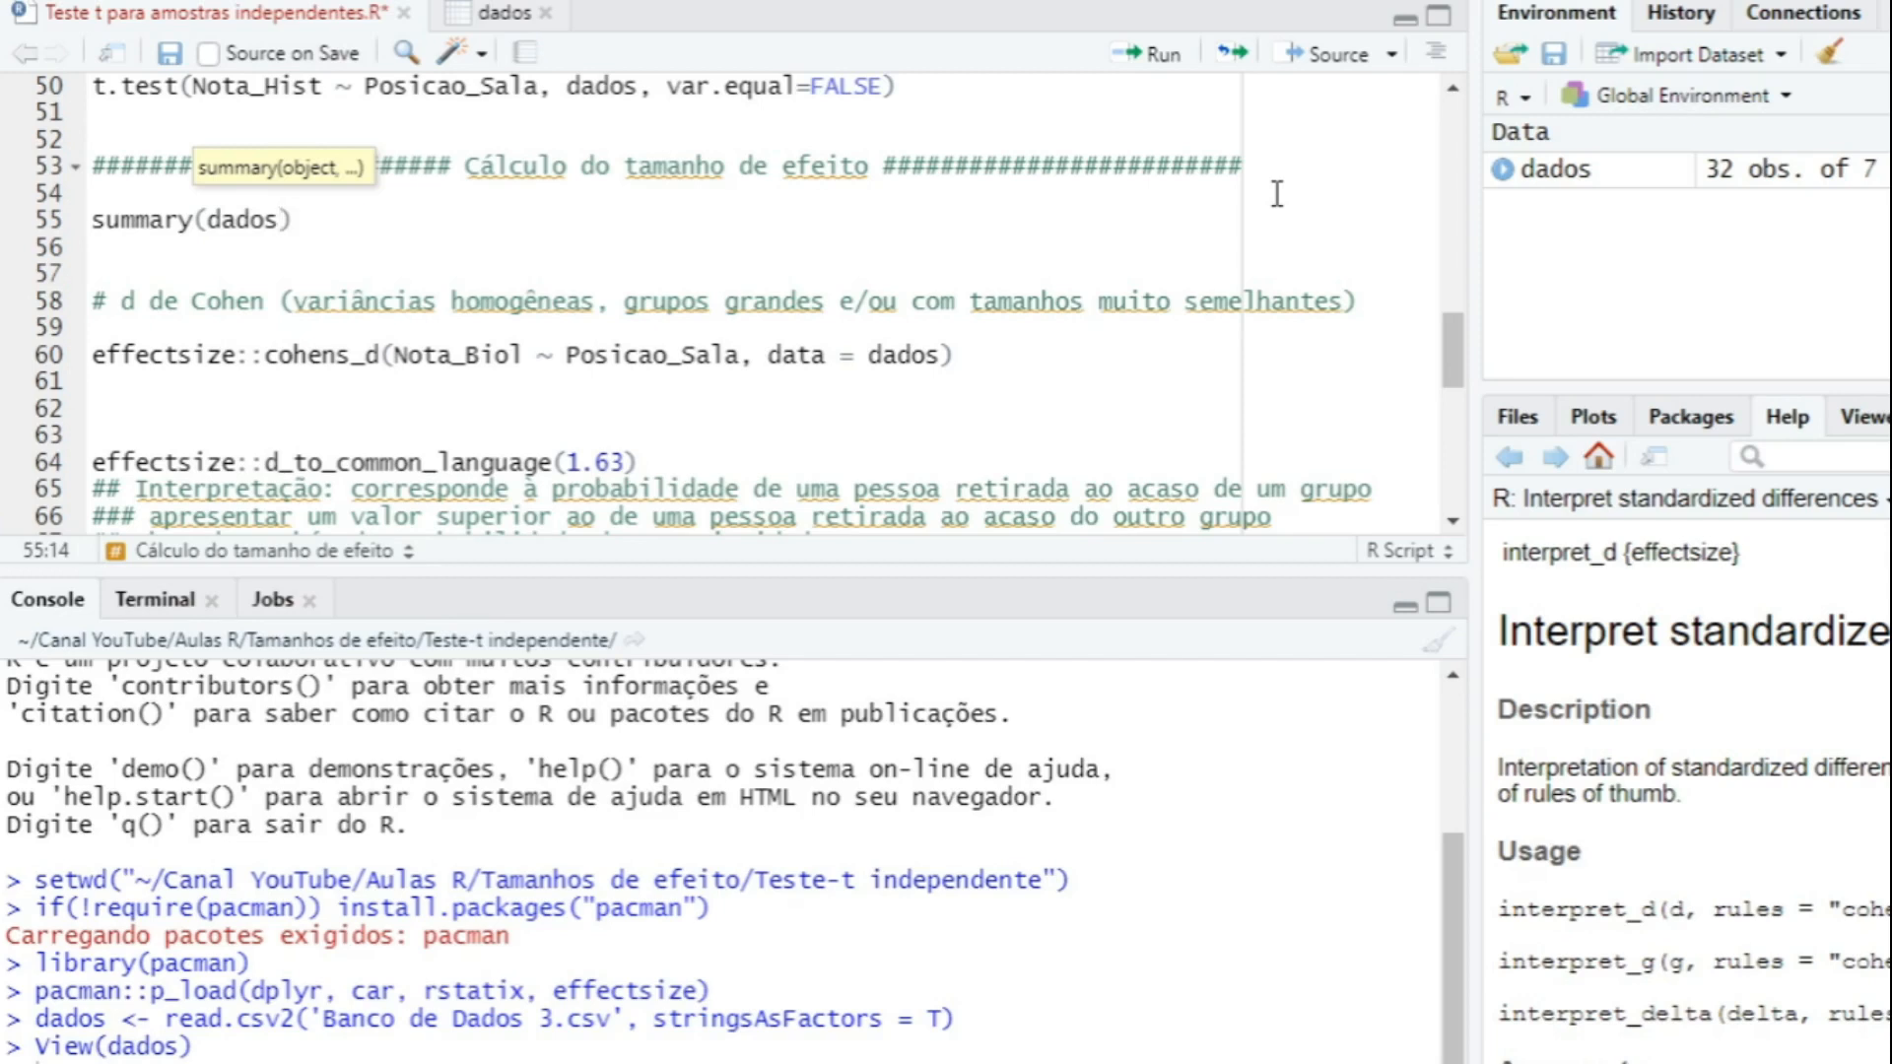
text($Posi)
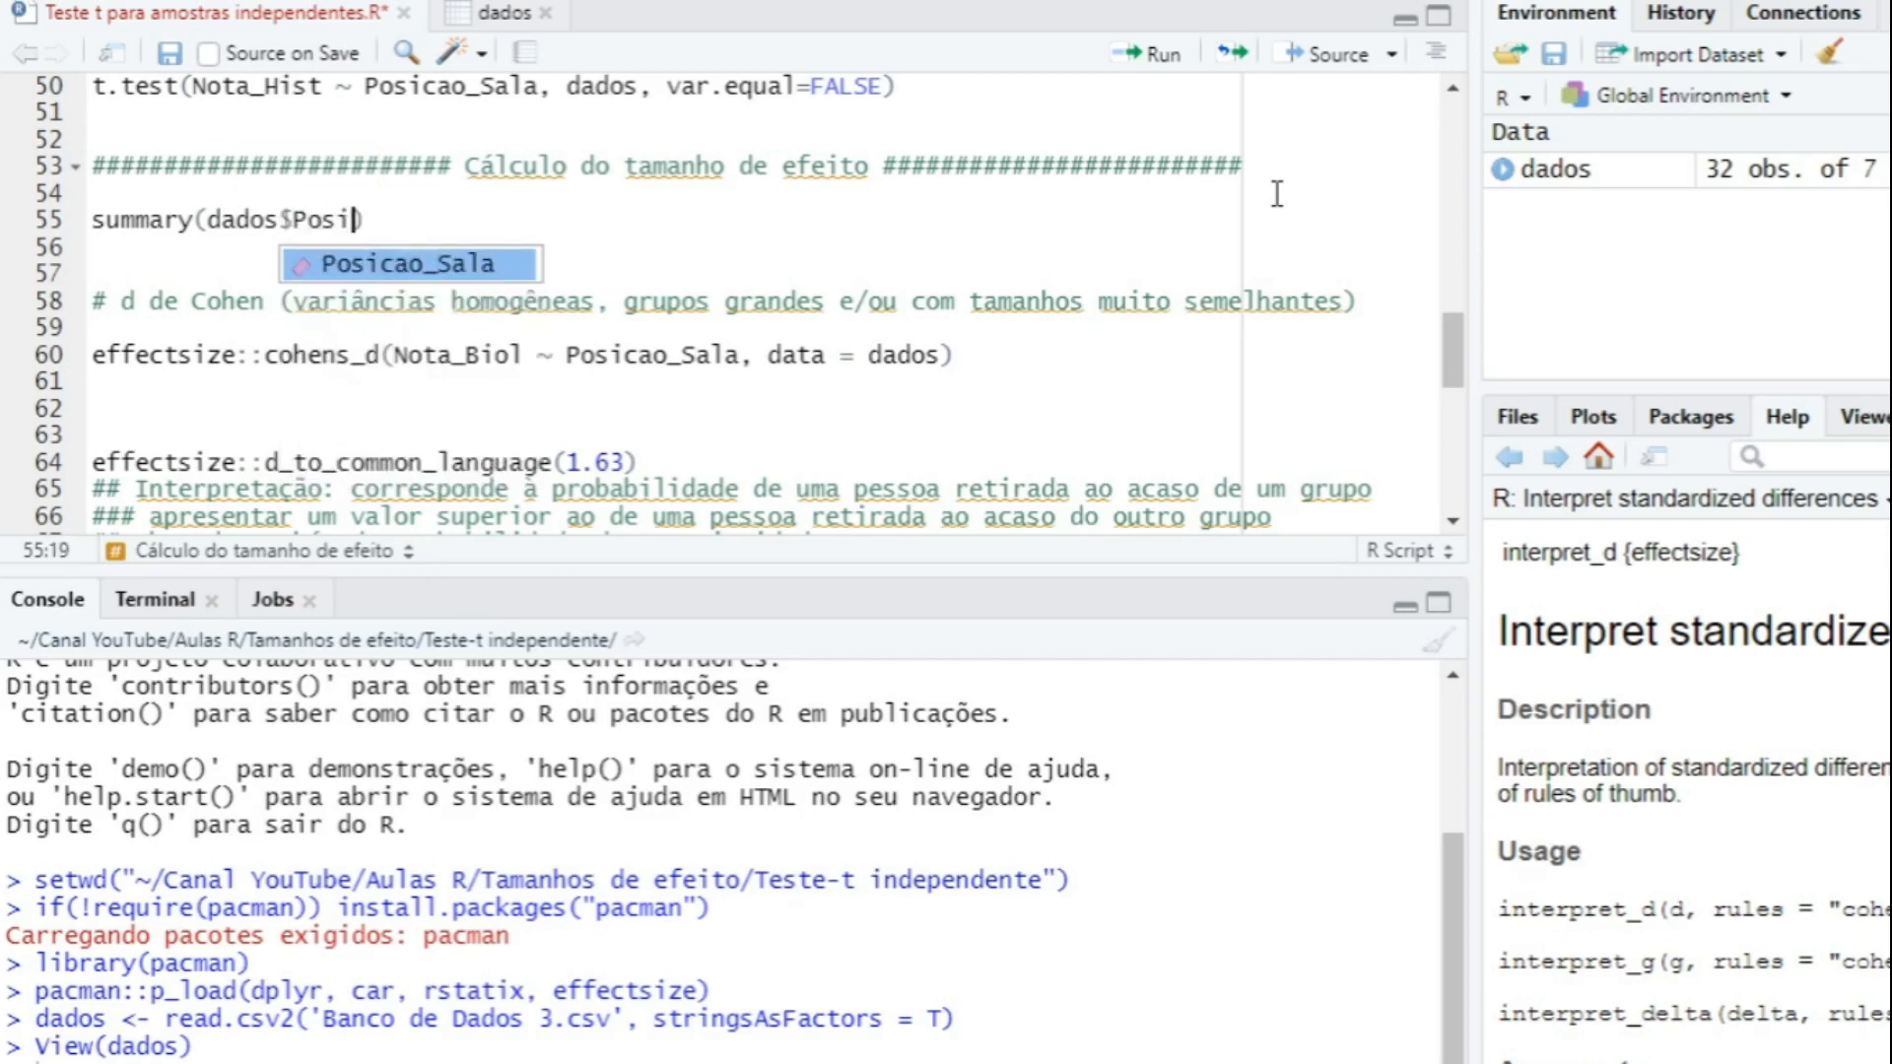
key(Return)
key(ctrl+Return)
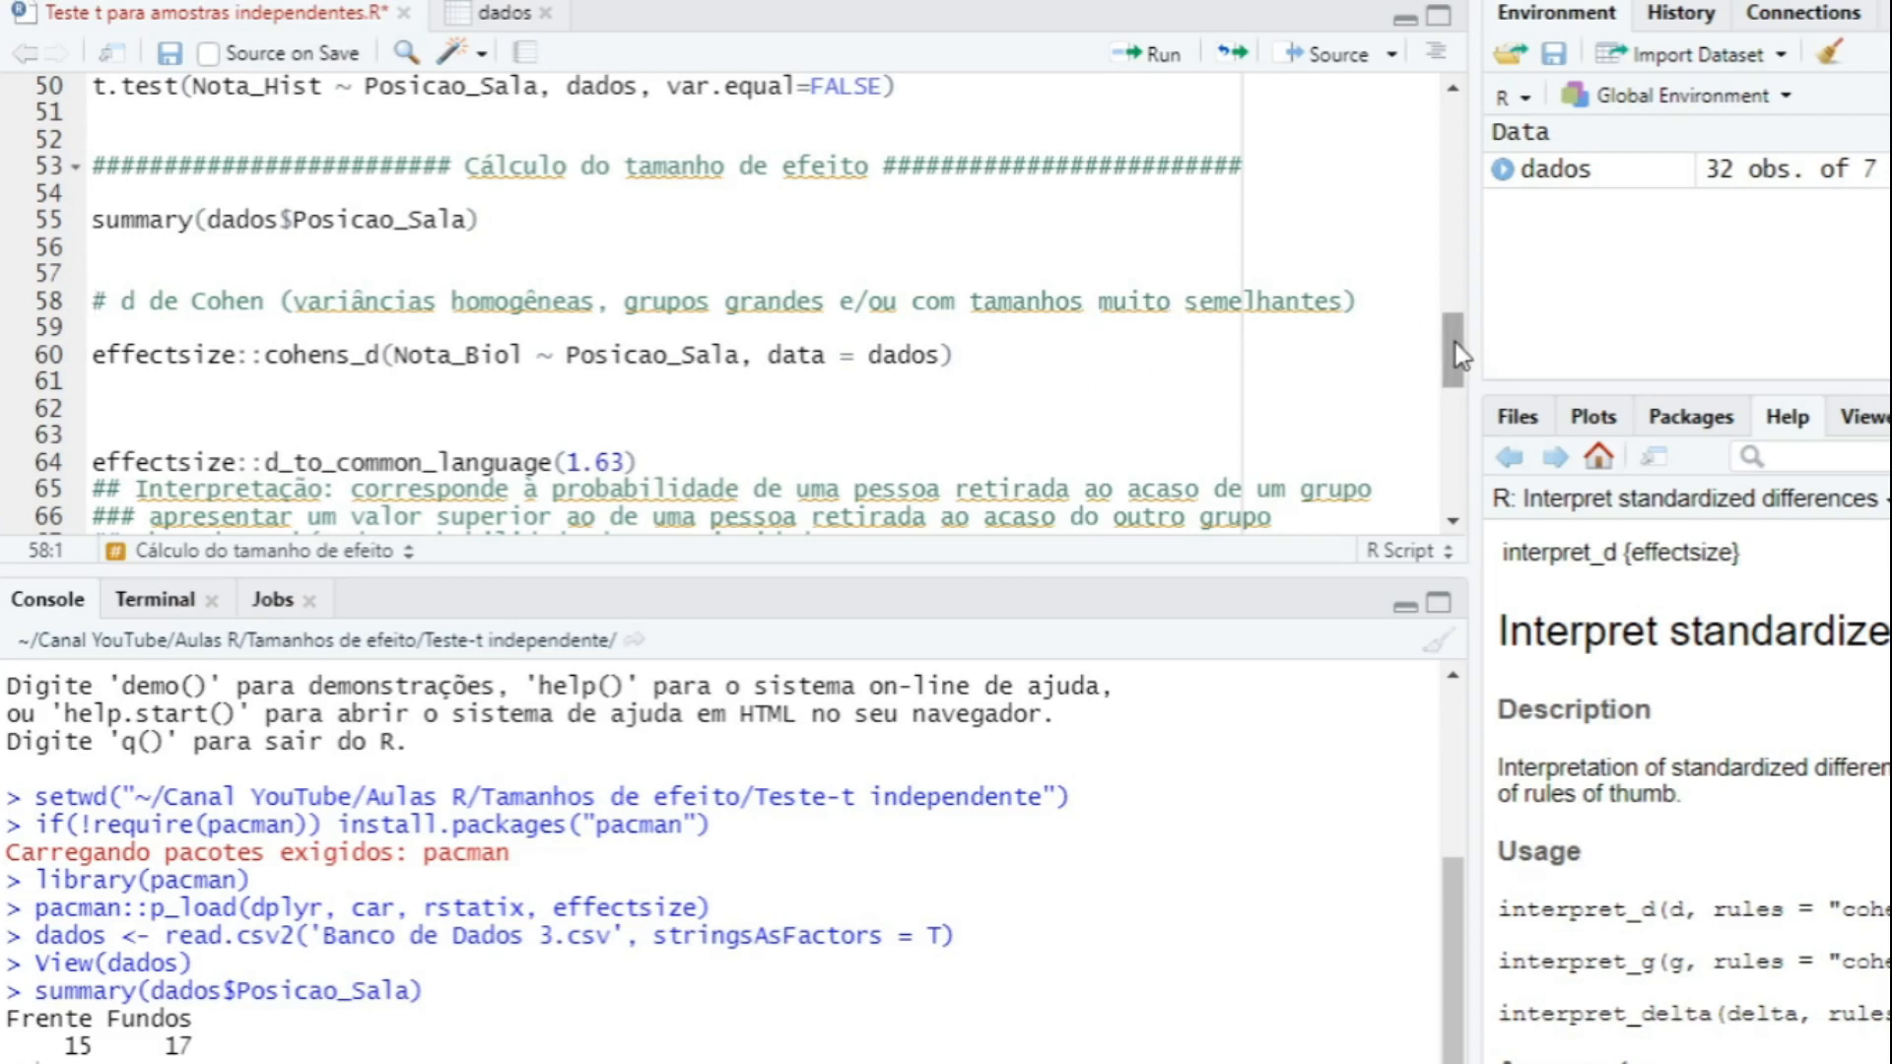
Insert an empty line for new code below the '# d de Cohen' comment.
drag(1456, 343, 1457, 357)
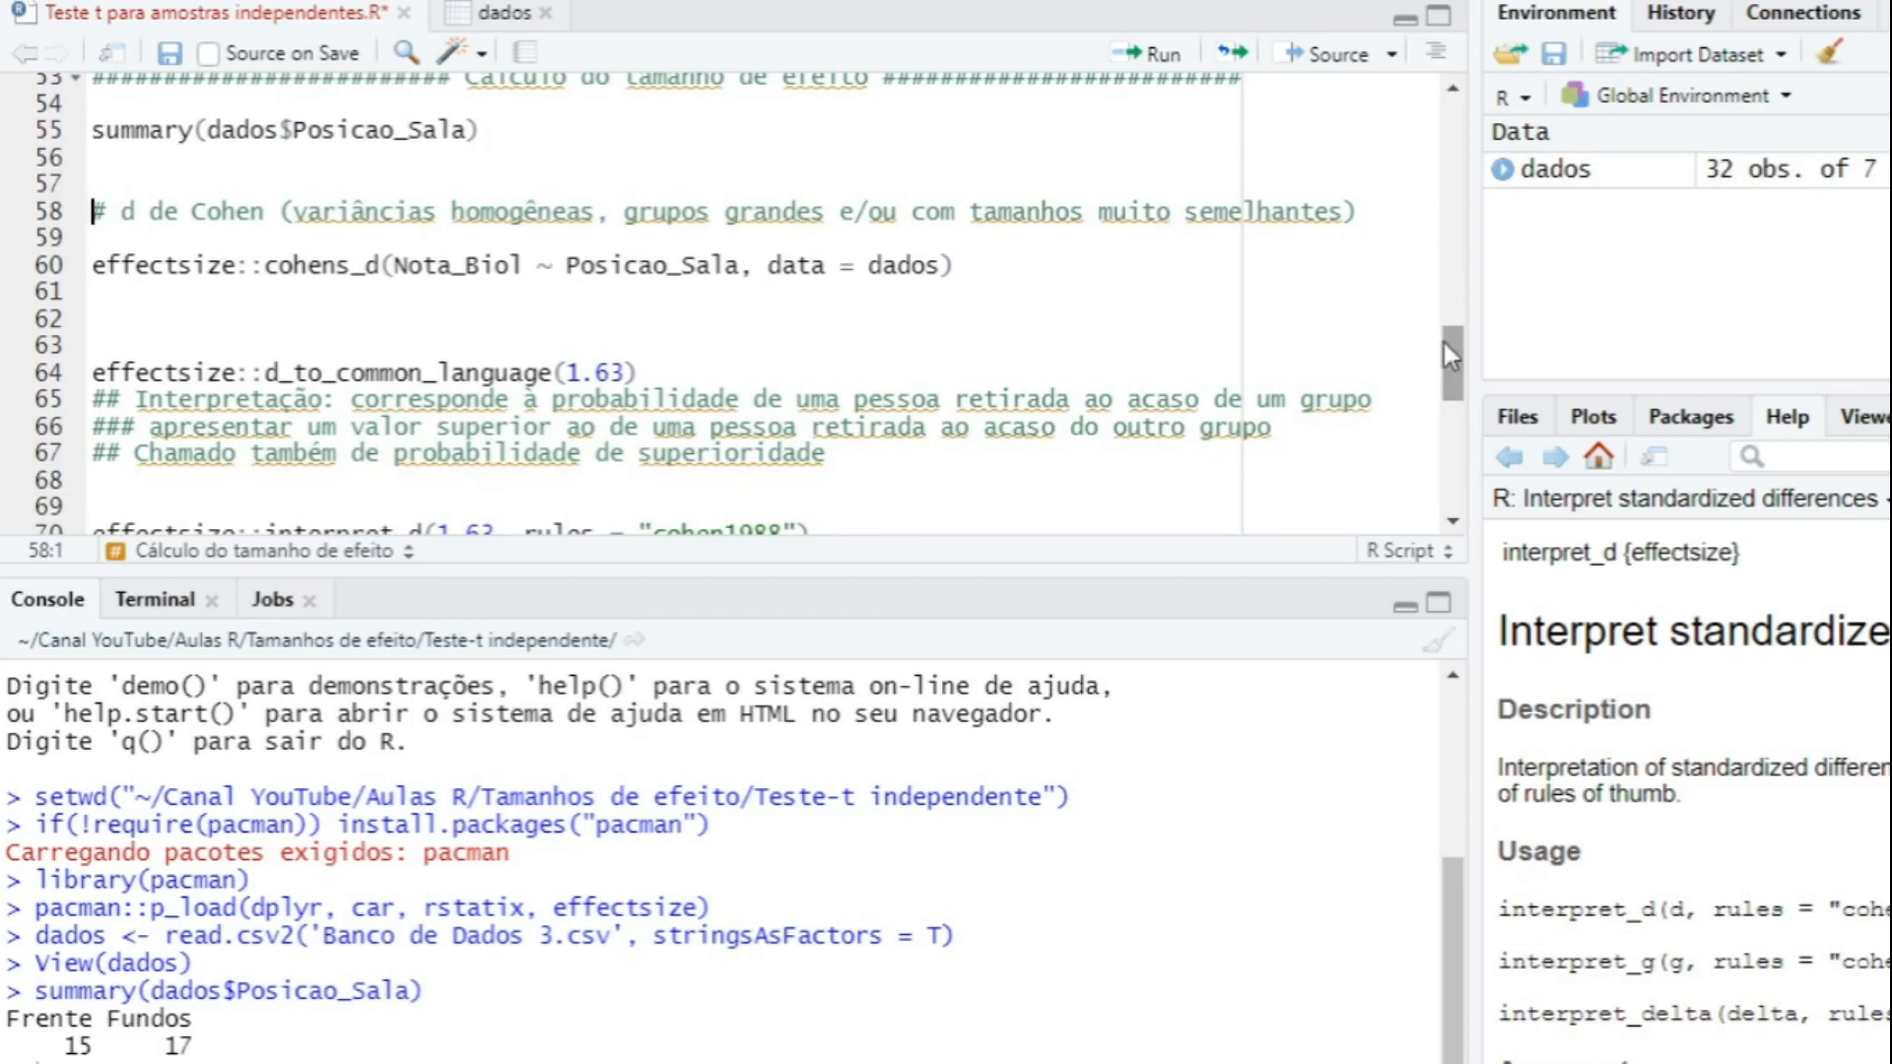
click(1397, 218)
key(Return)
key(Return)
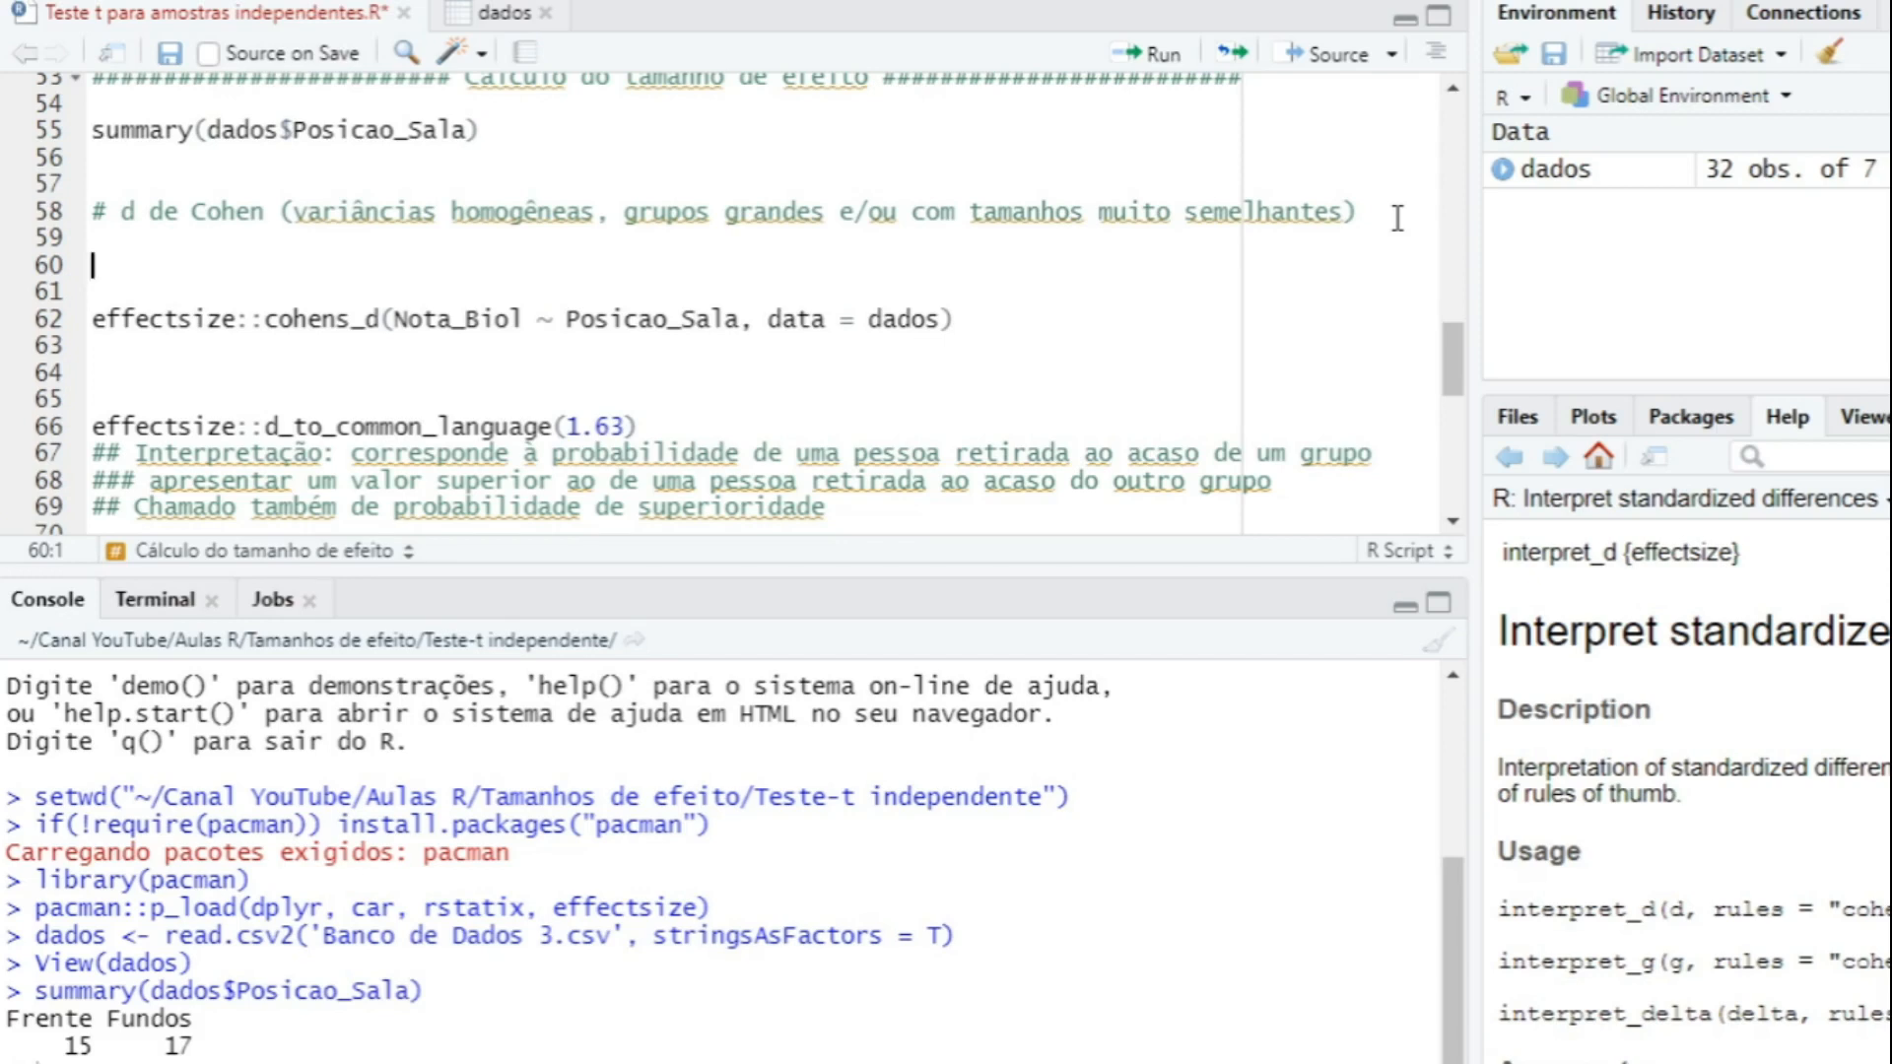
text(cohens_d)
key(BackSpace)
key(BackSpace)
key(BackSpace)
key(BackSpace)
key(BackSpace)
key(BackSpace)
key(BackSpace)
key(BackSpace)
Start an effectsize::cohens_d() call on the empty line below the '# d de Cohen' comment.
text(effect)
key(Down)
key(Down)
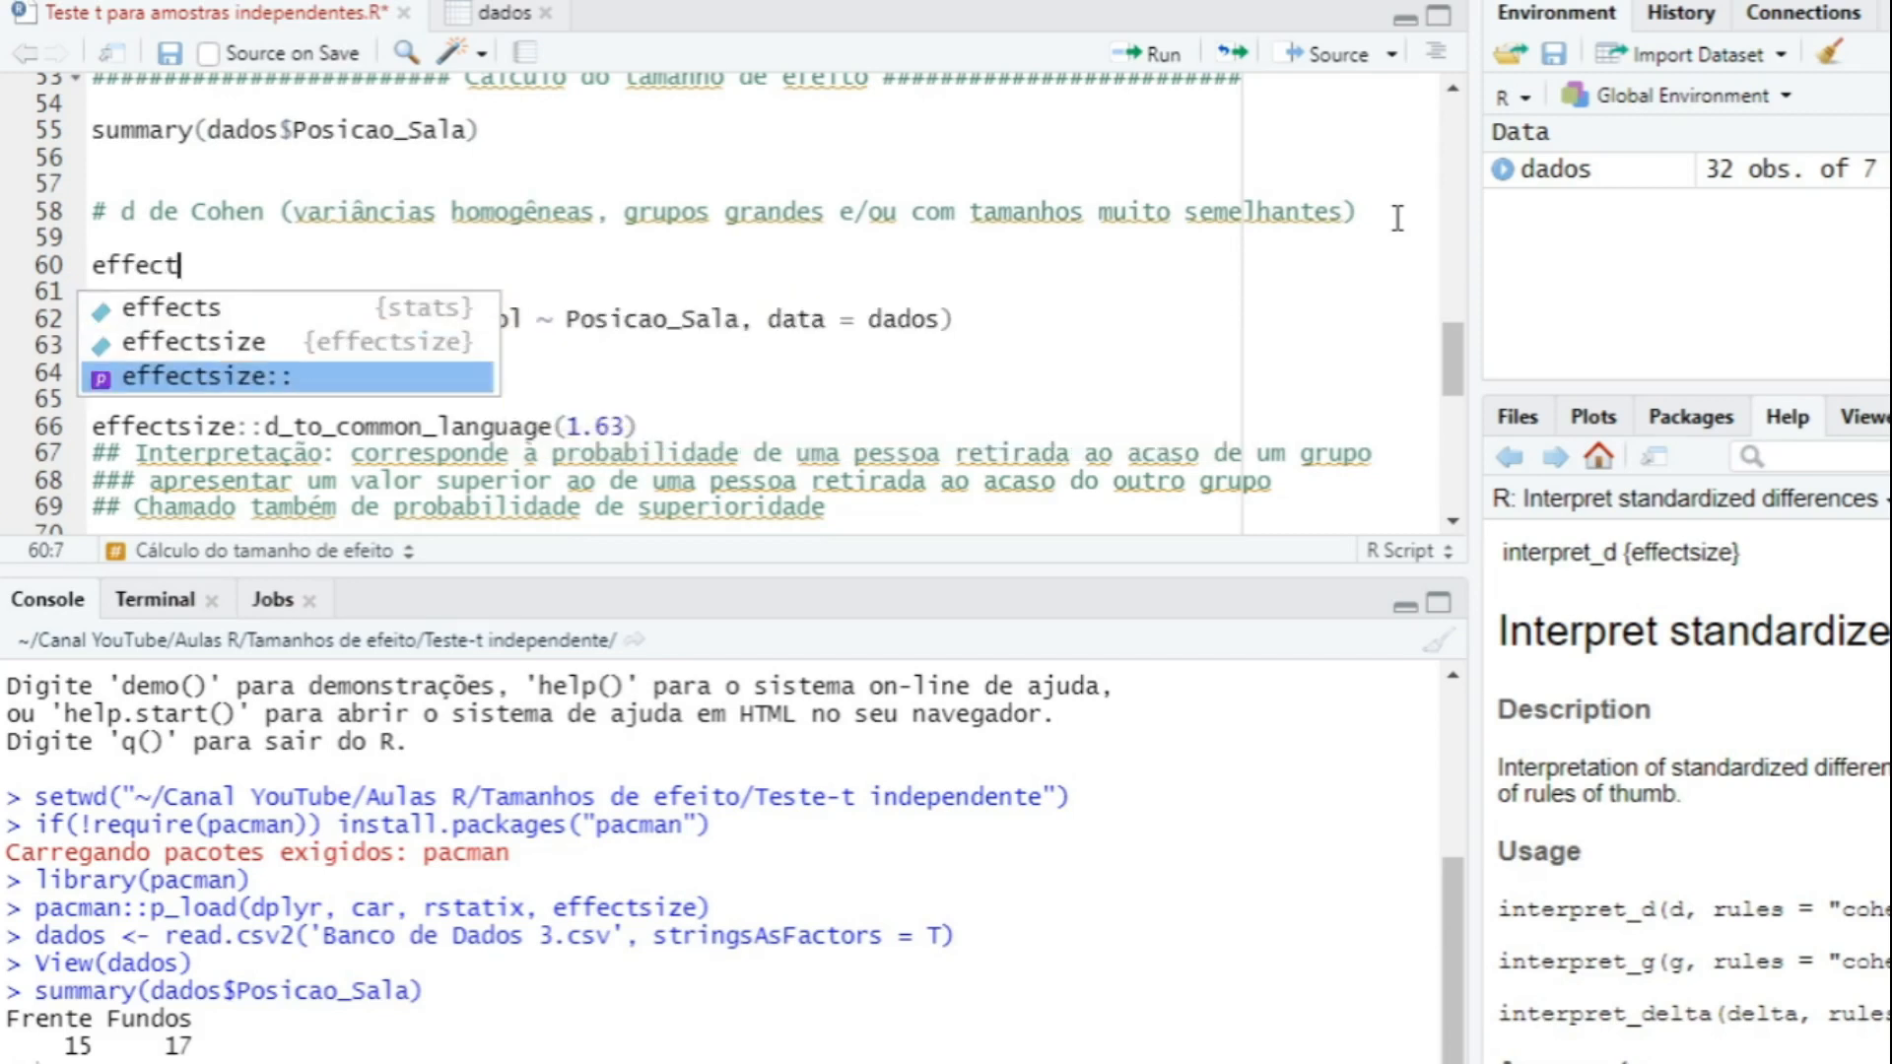
key(Return)
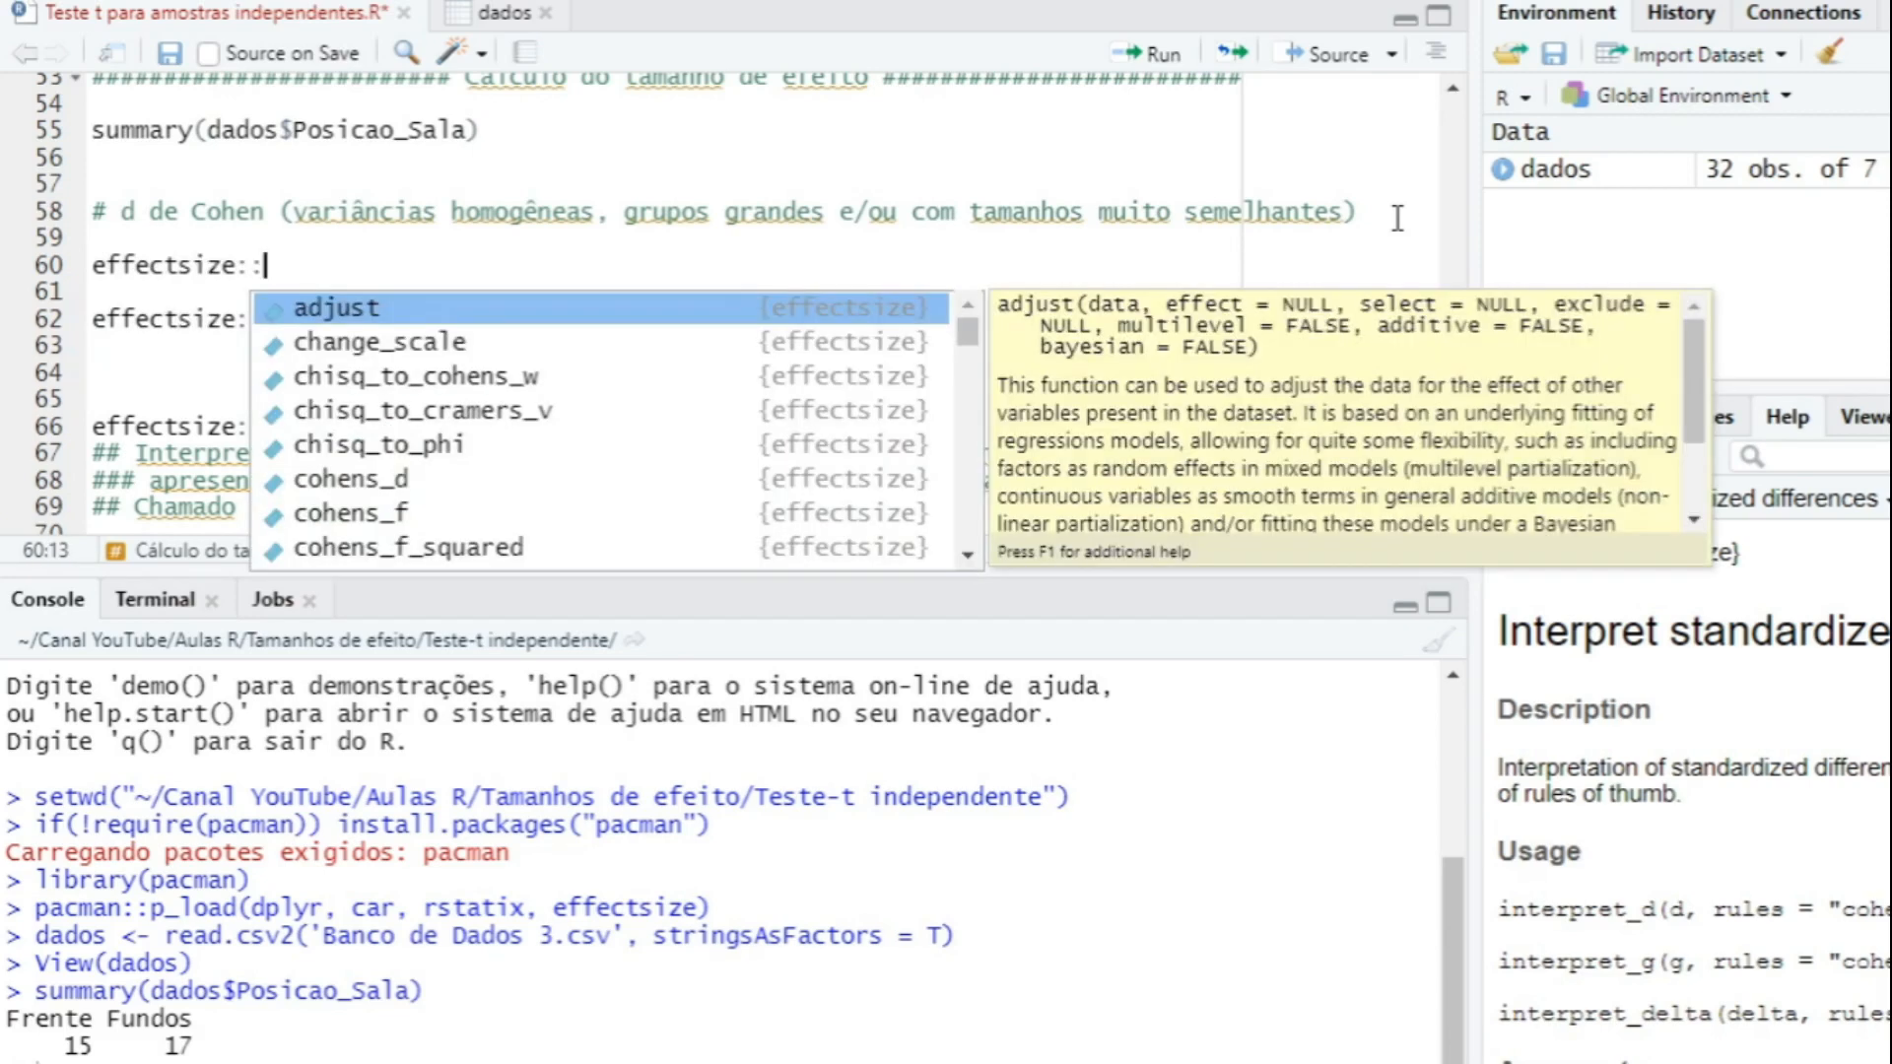
text(c)
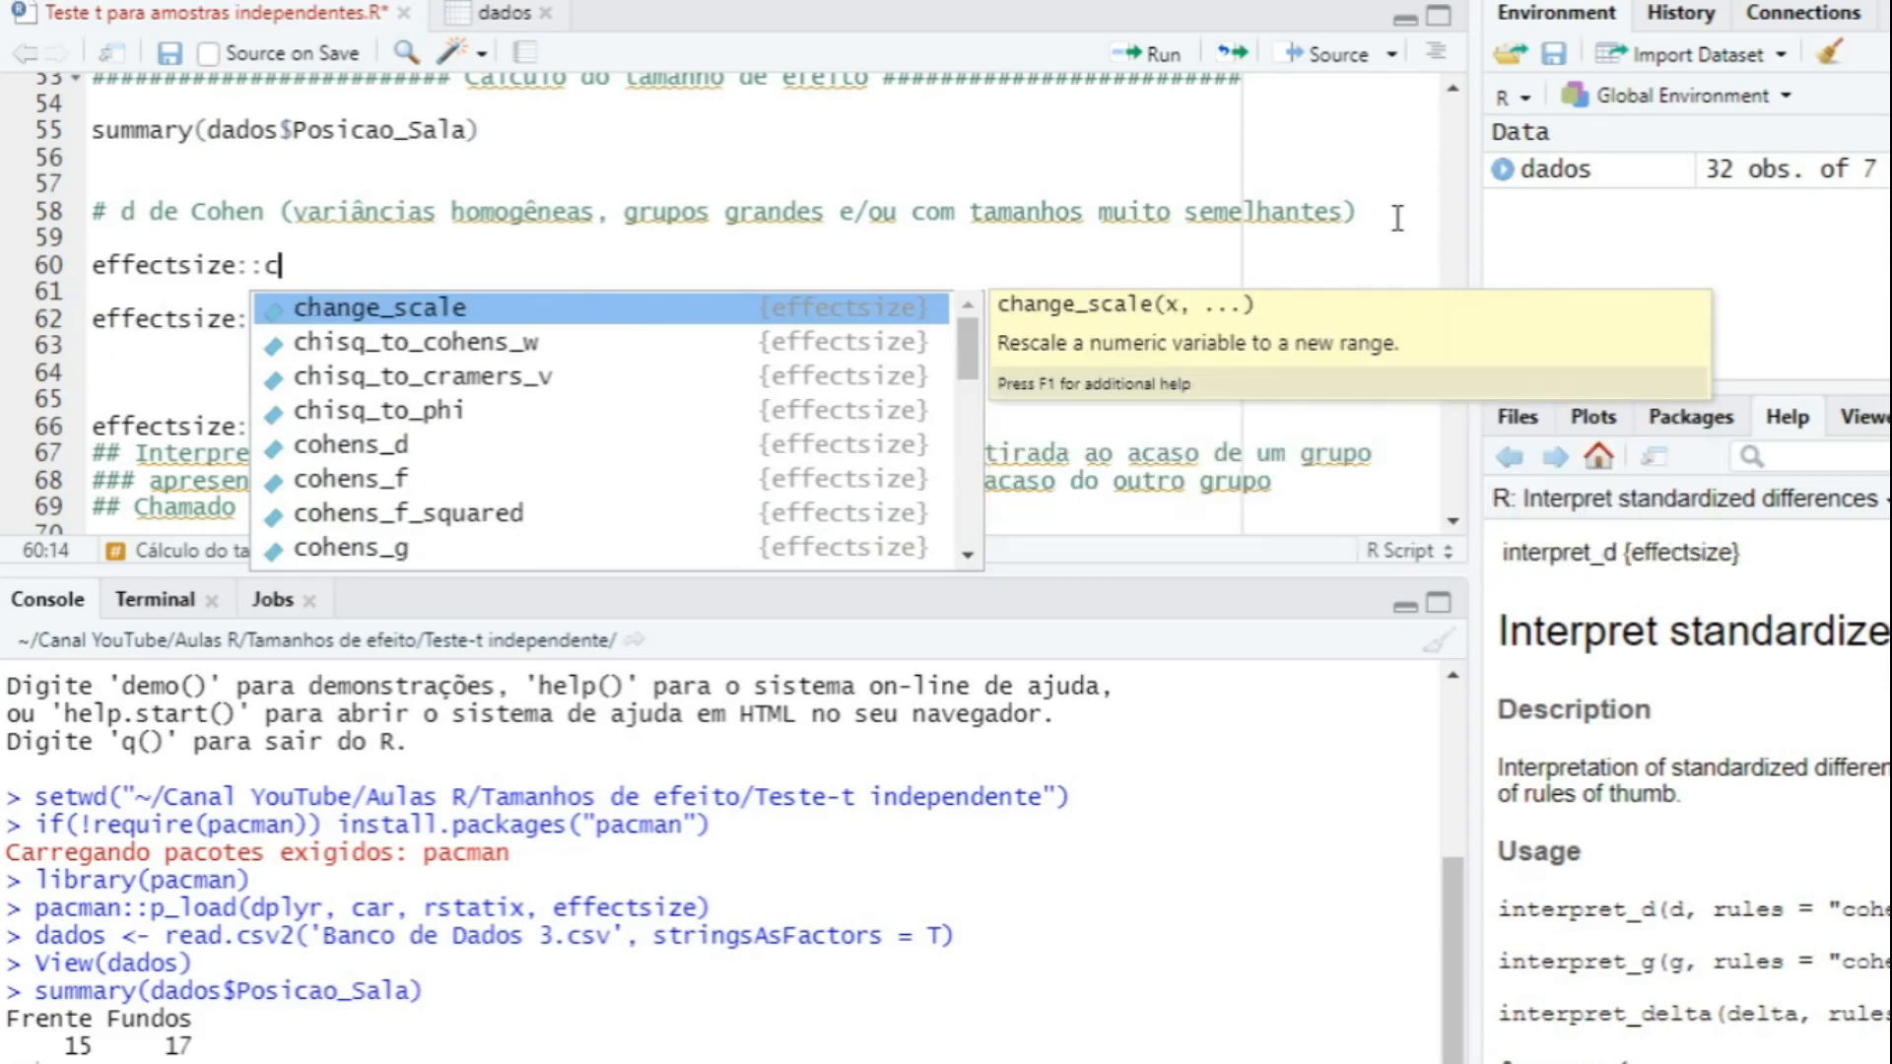
text(ohen)
key(Return)
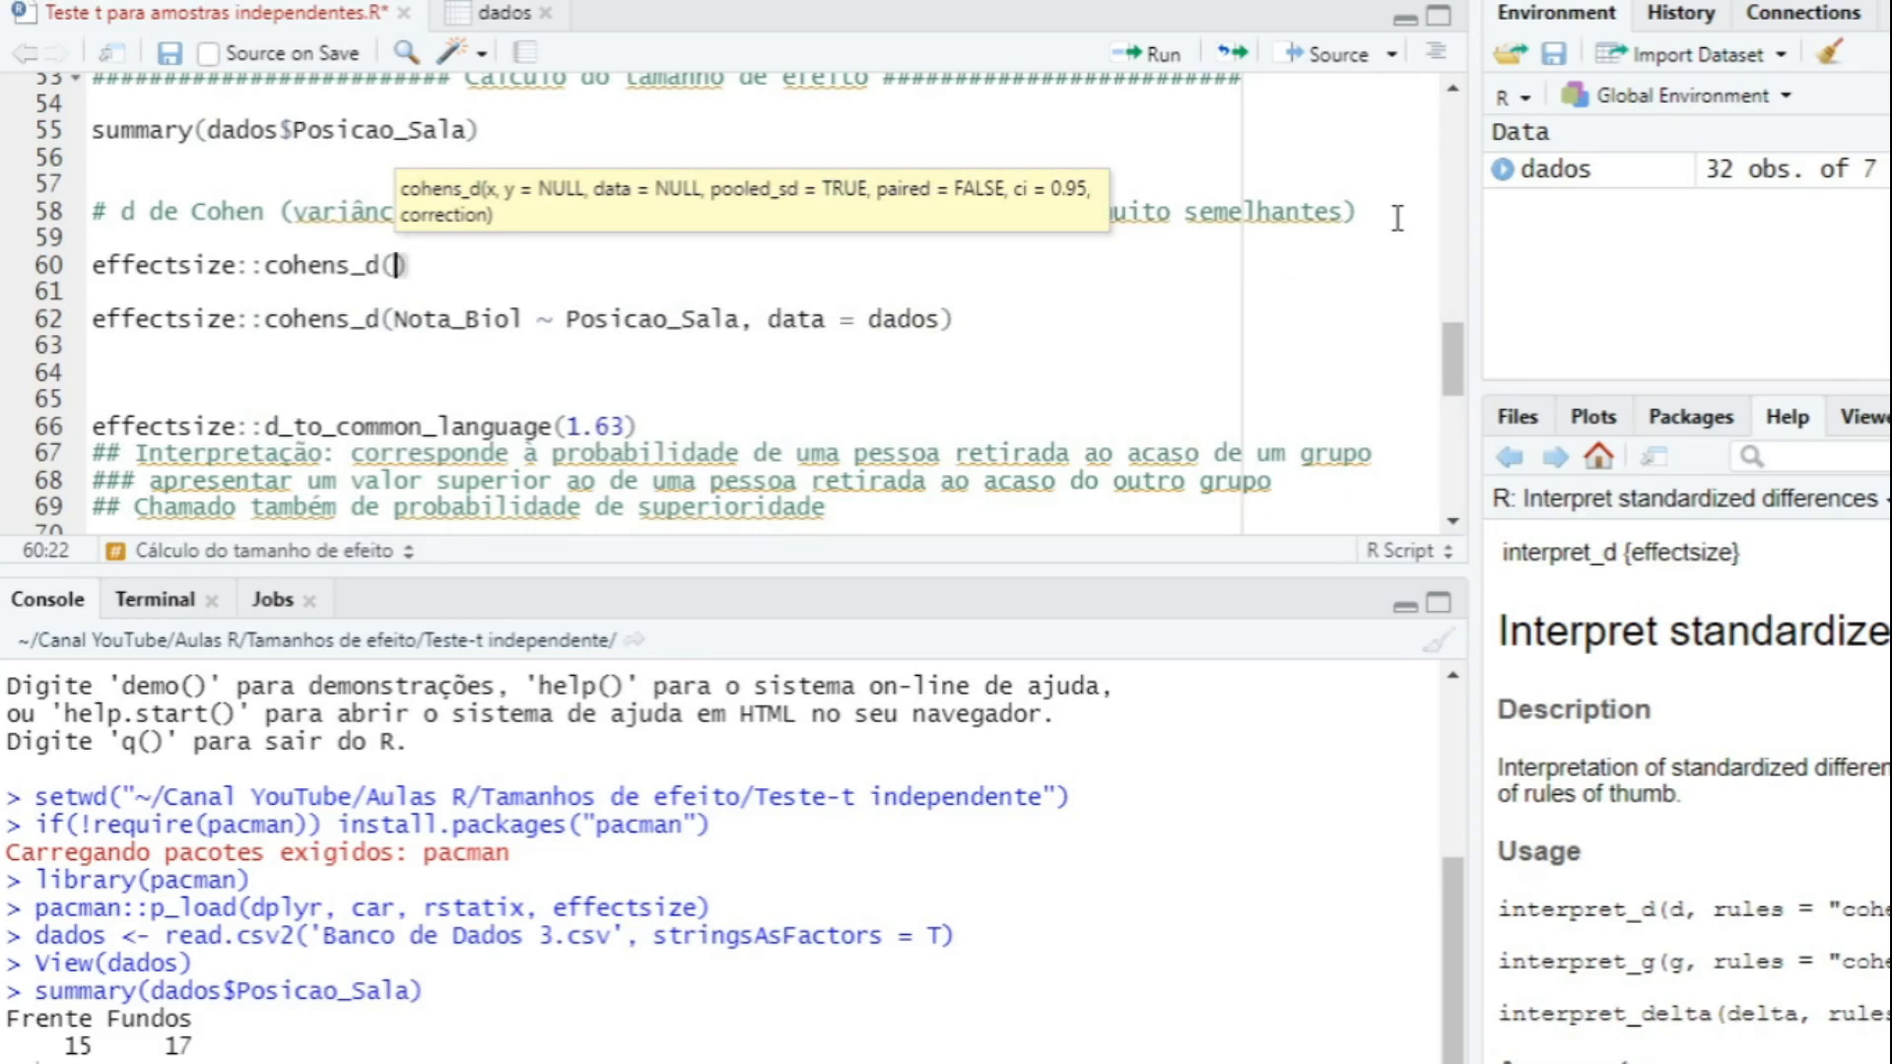
Complete the cohens_d call with Nota_Biol ~ Posicao_Sala, data = dados and run it.
text(Nota_Bio)
key(BackSpace)
key(BackSpace)
key(BackSpace)
text(Biol)
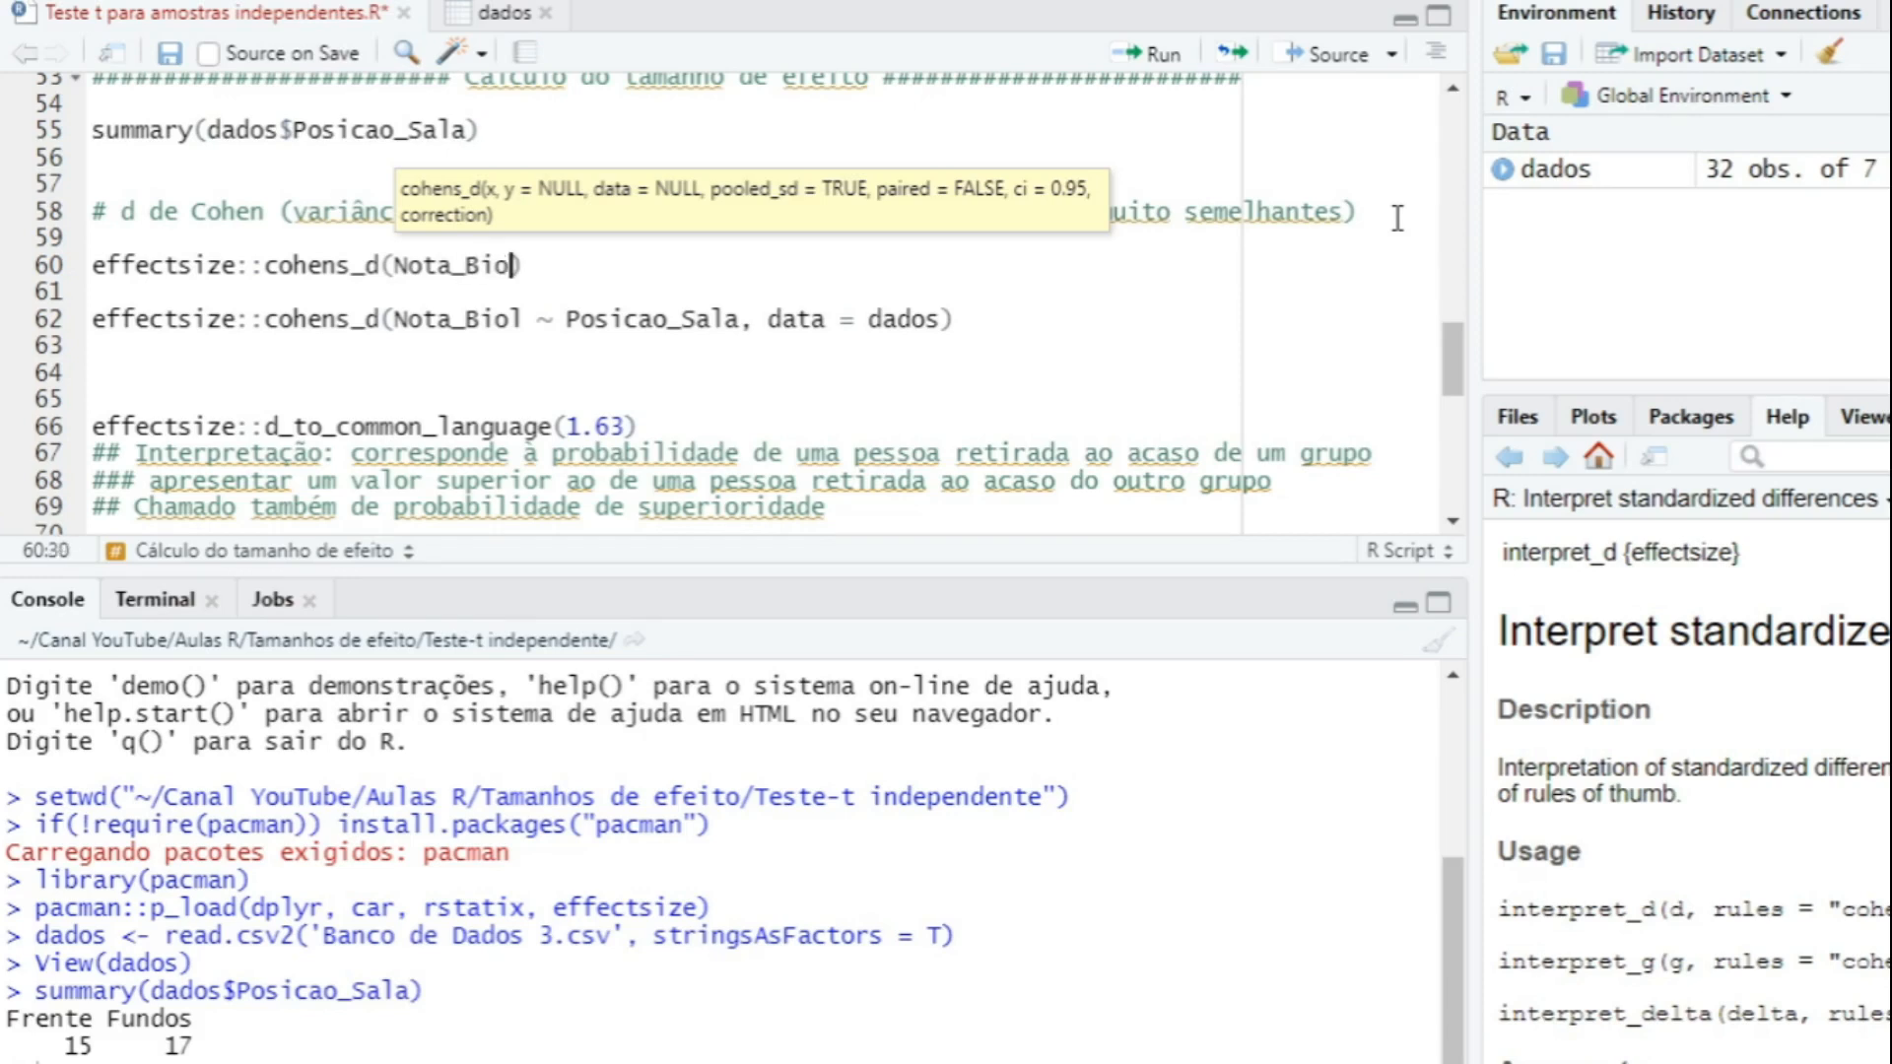
text( ~ Posicao_)
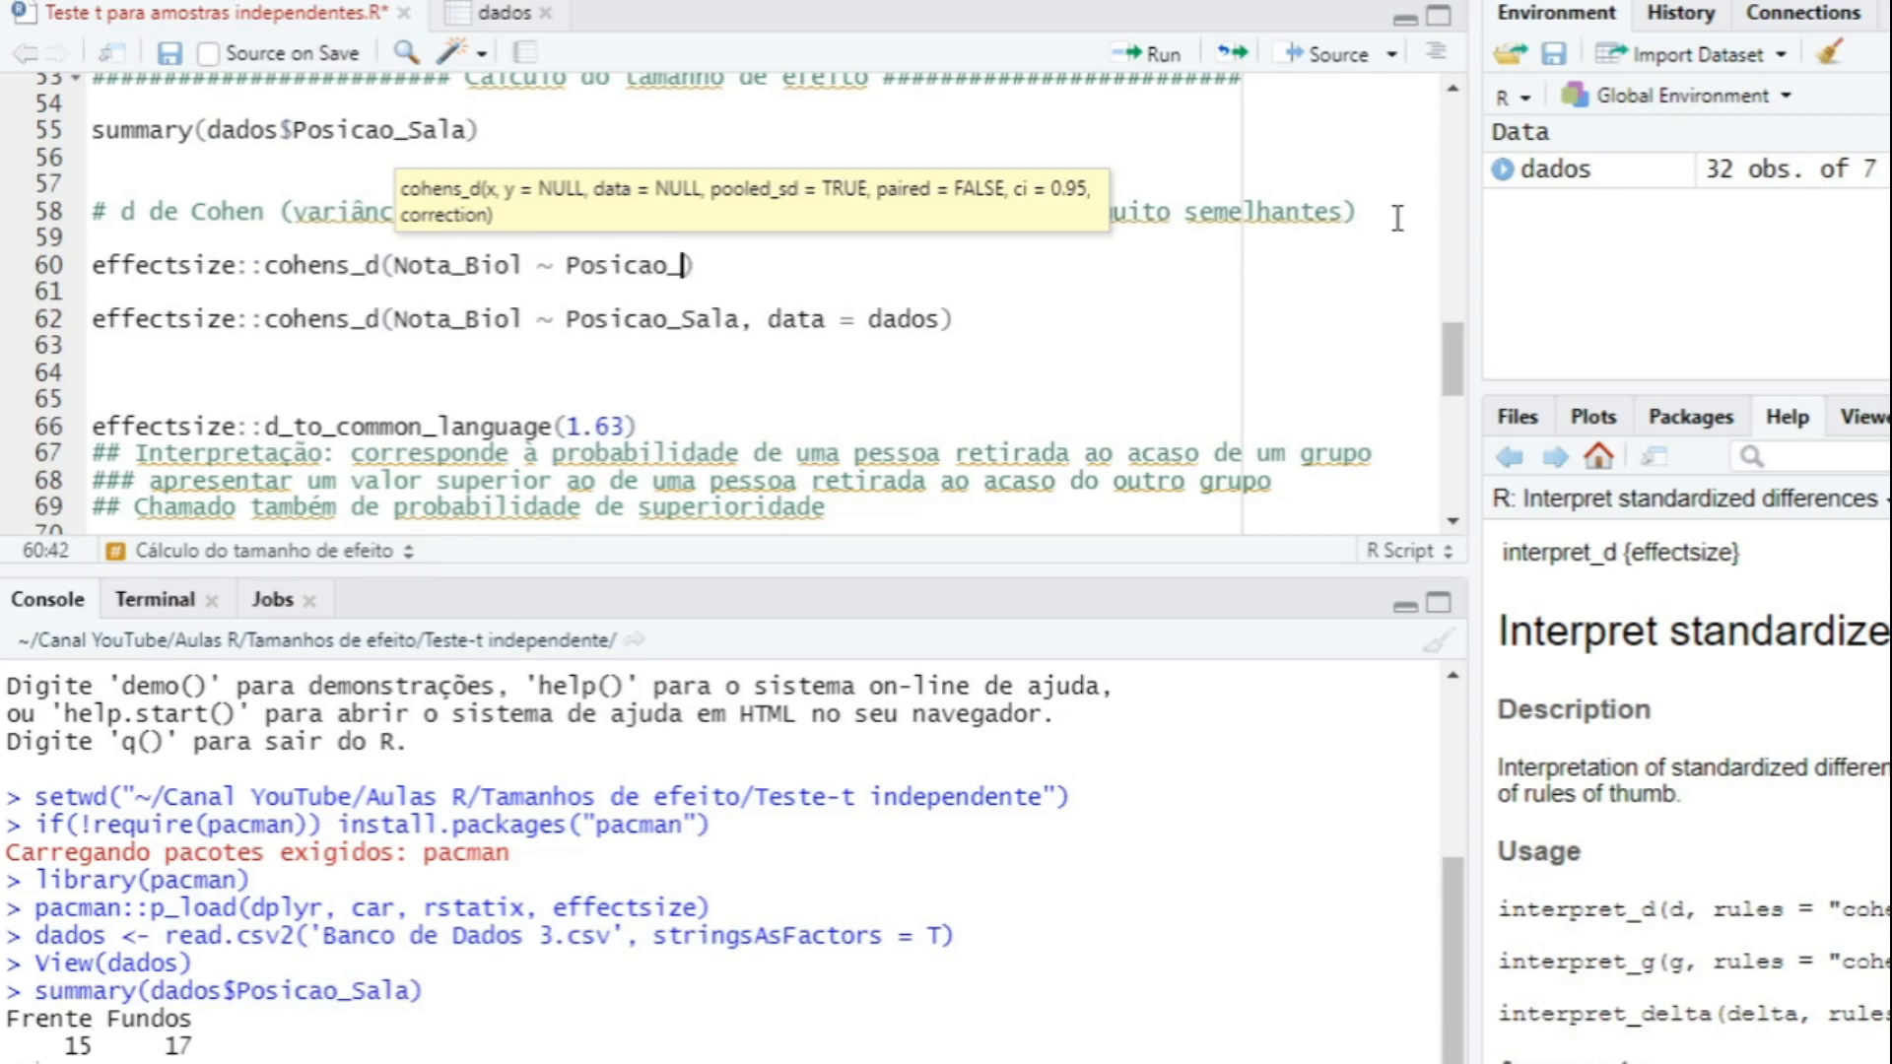
text(Sala, d)
text(ata = dado)
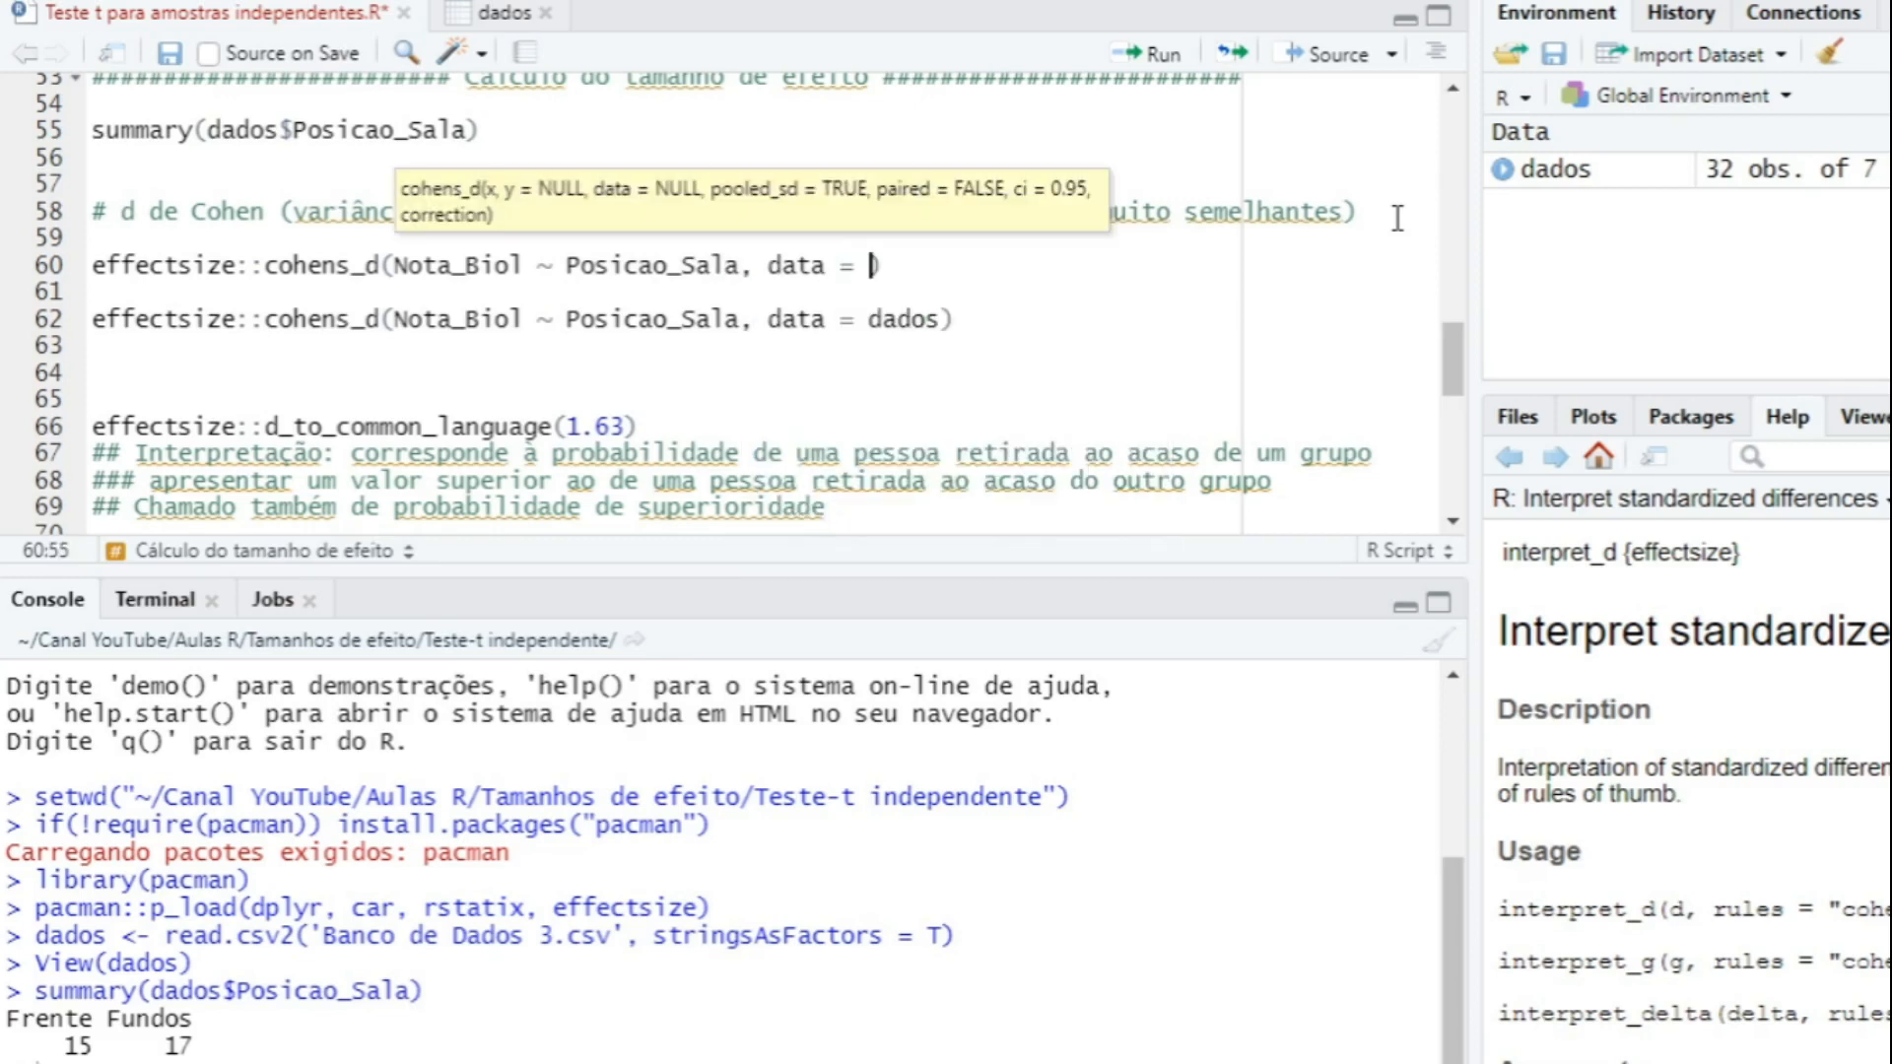
text(s)
key(ctrl+Return)
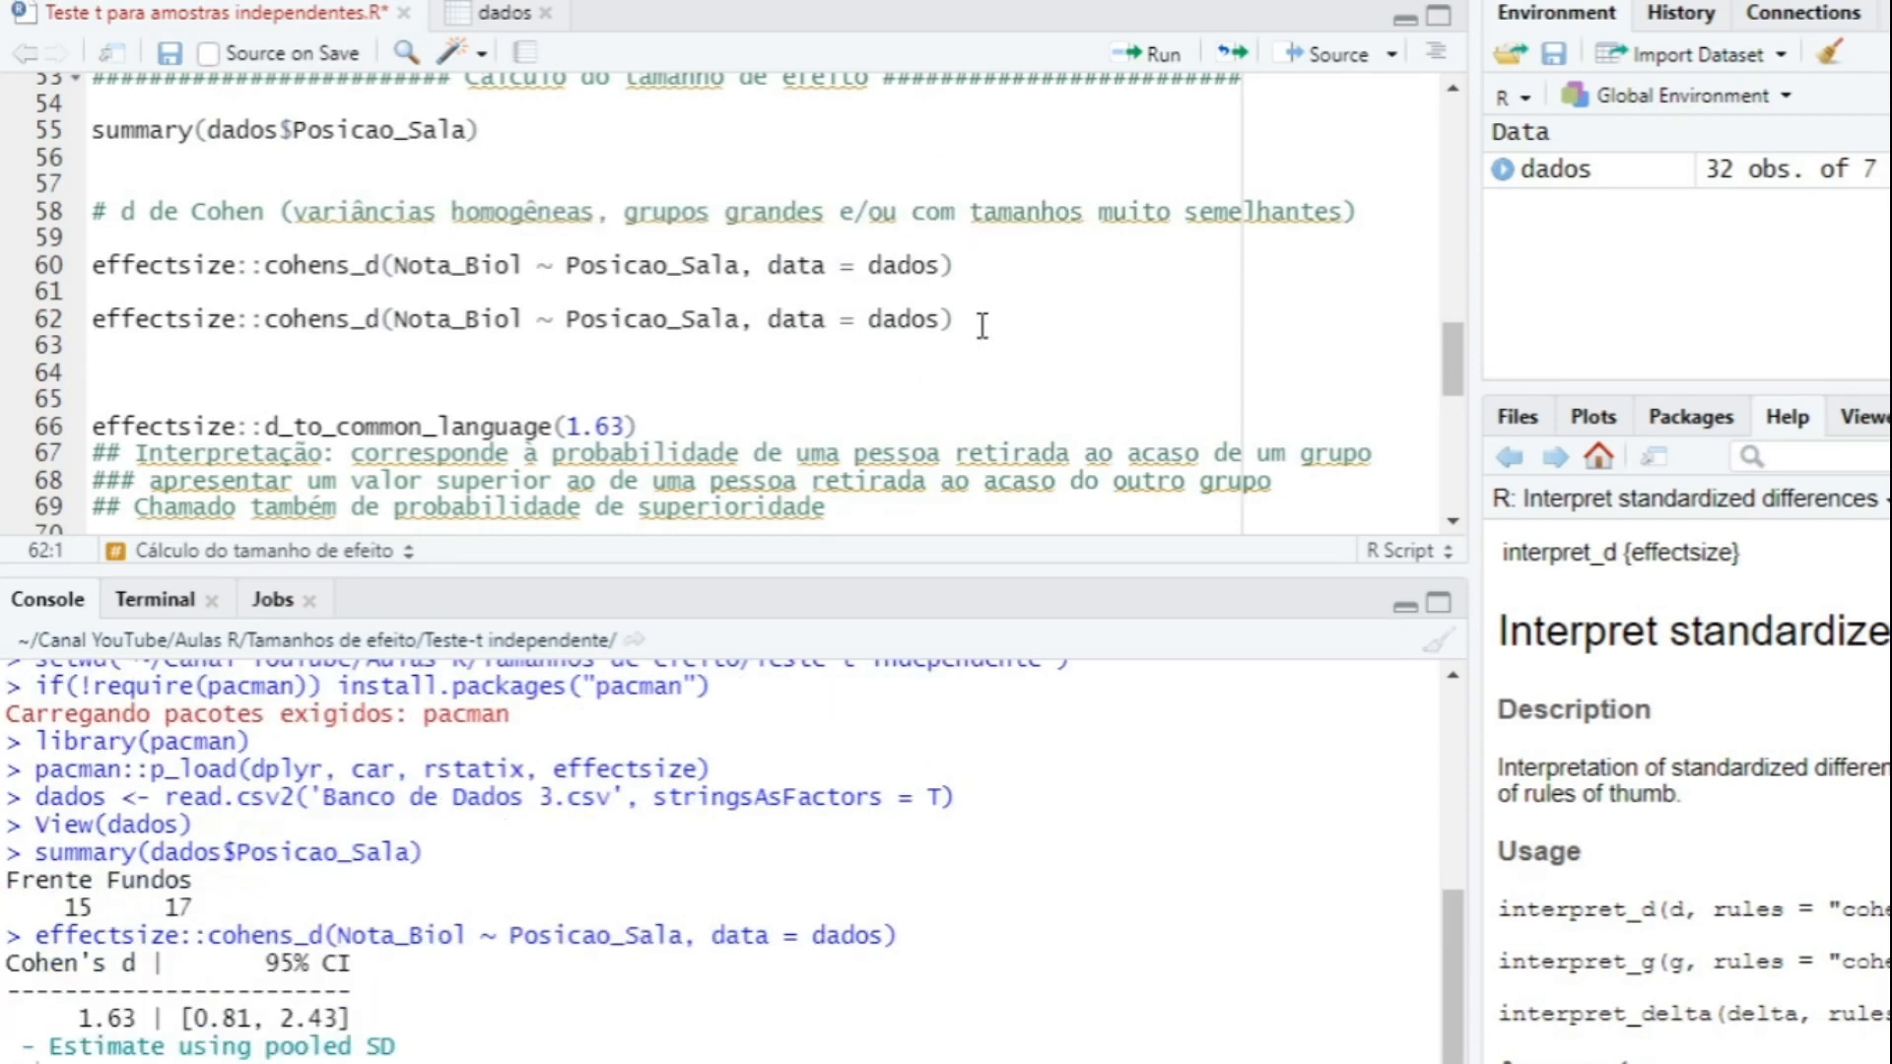
Delete the duplicate effectsize::cohens_d line below the newly written one.
drag(979, 321, 216, 292)
key(BackSpace)
key(Left)
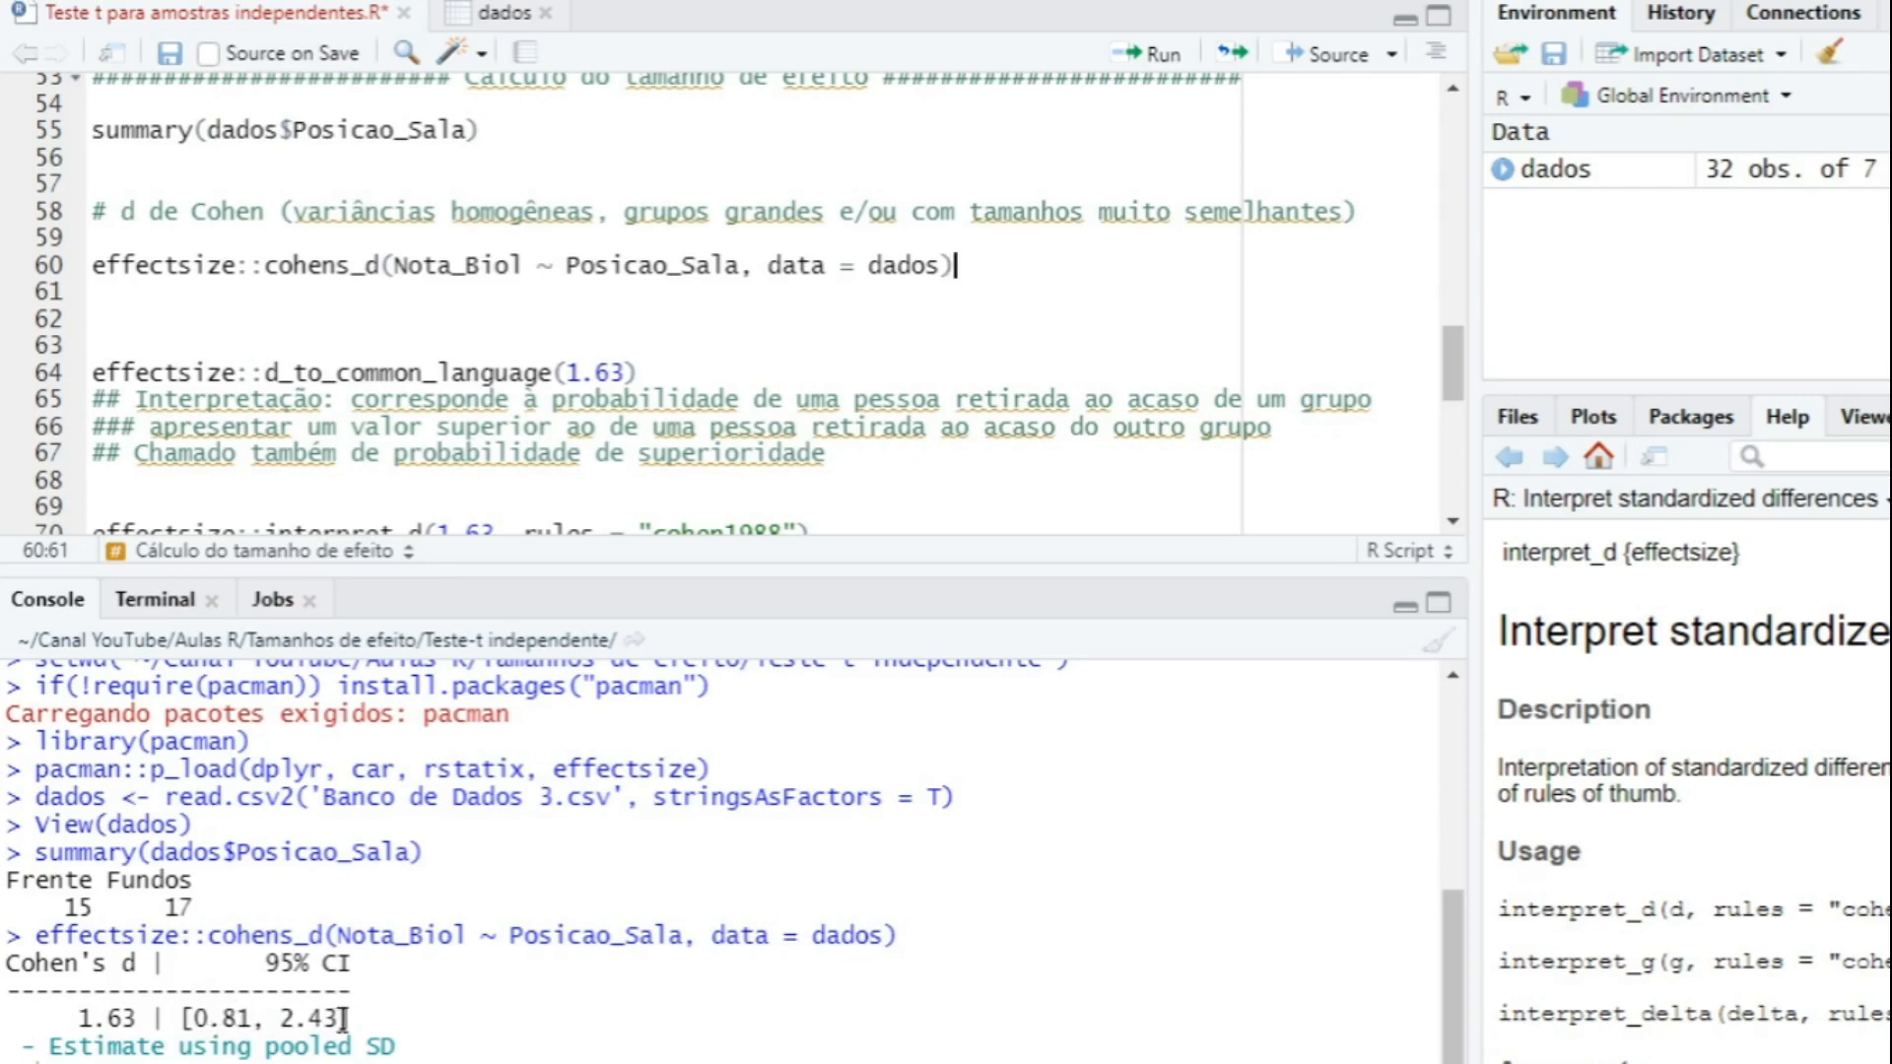
Examine the 95% confidence interval in the console's Cohen's d output.
drag(194, 1018, 344, 1018)
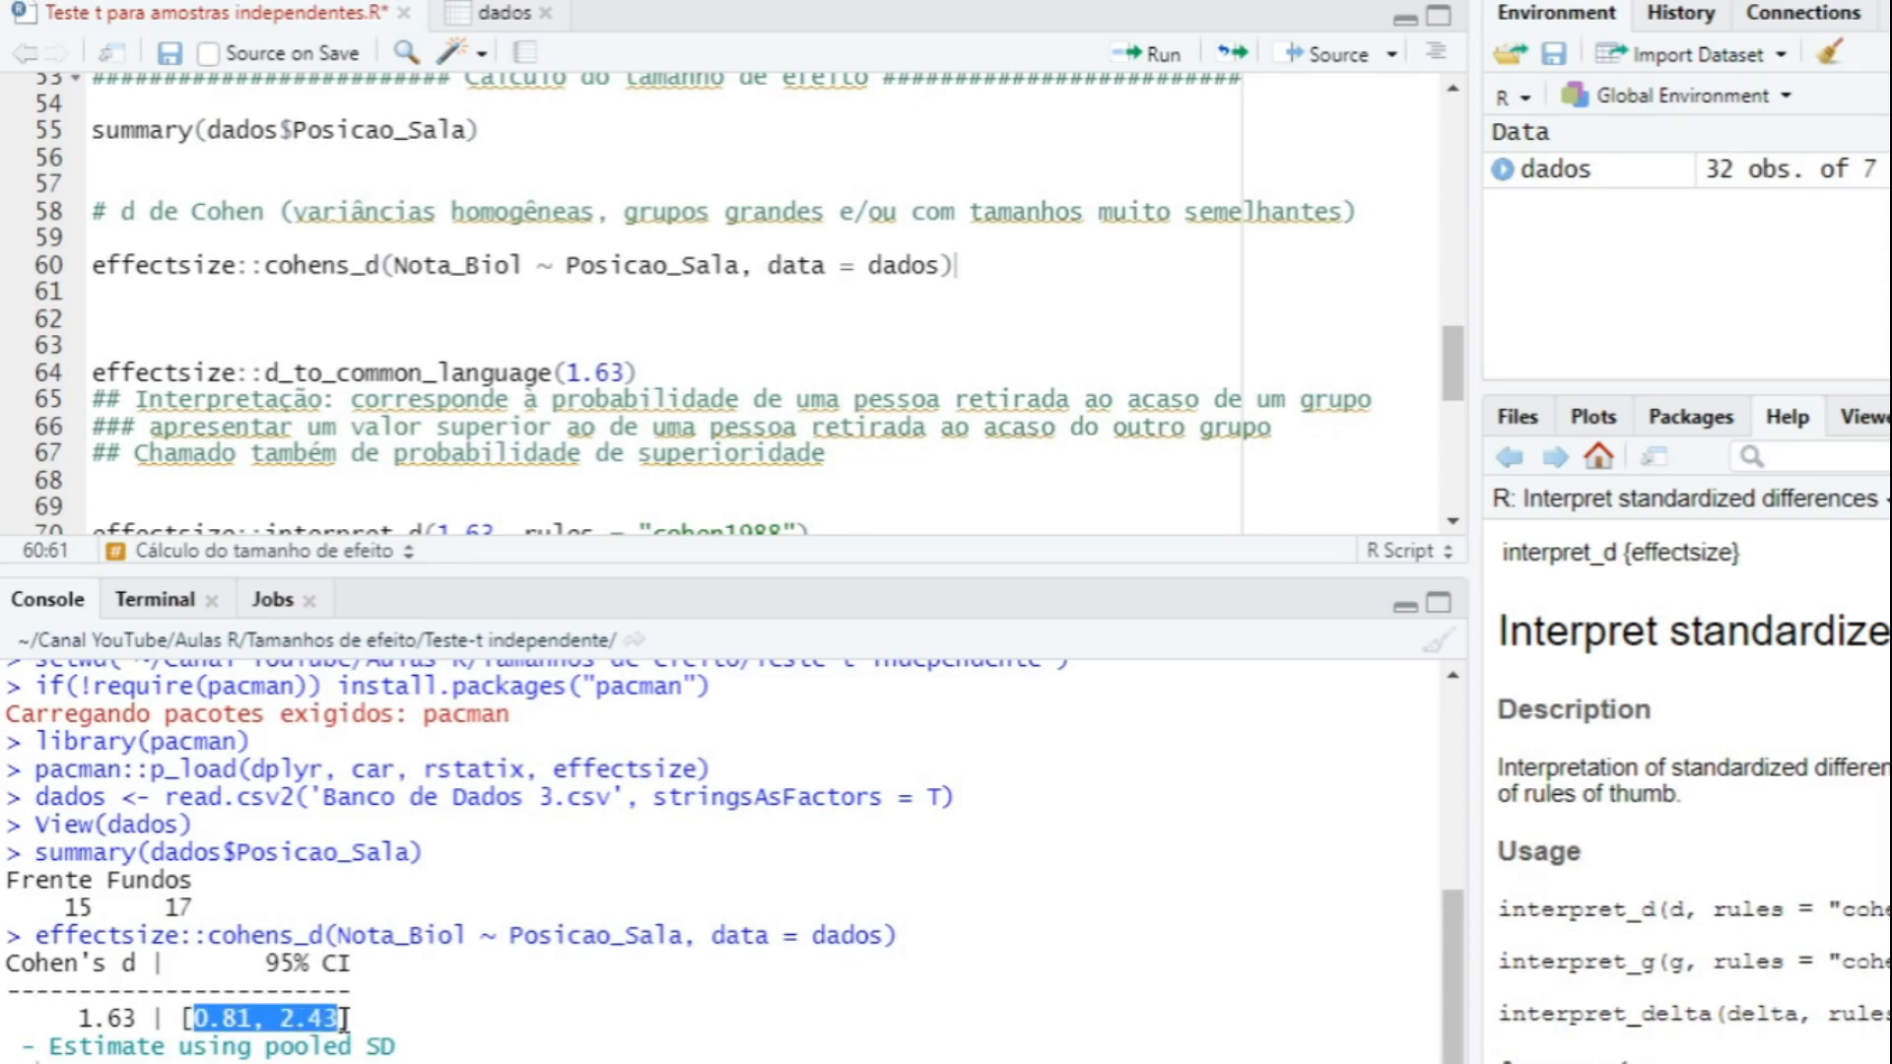
click(344, 1019)
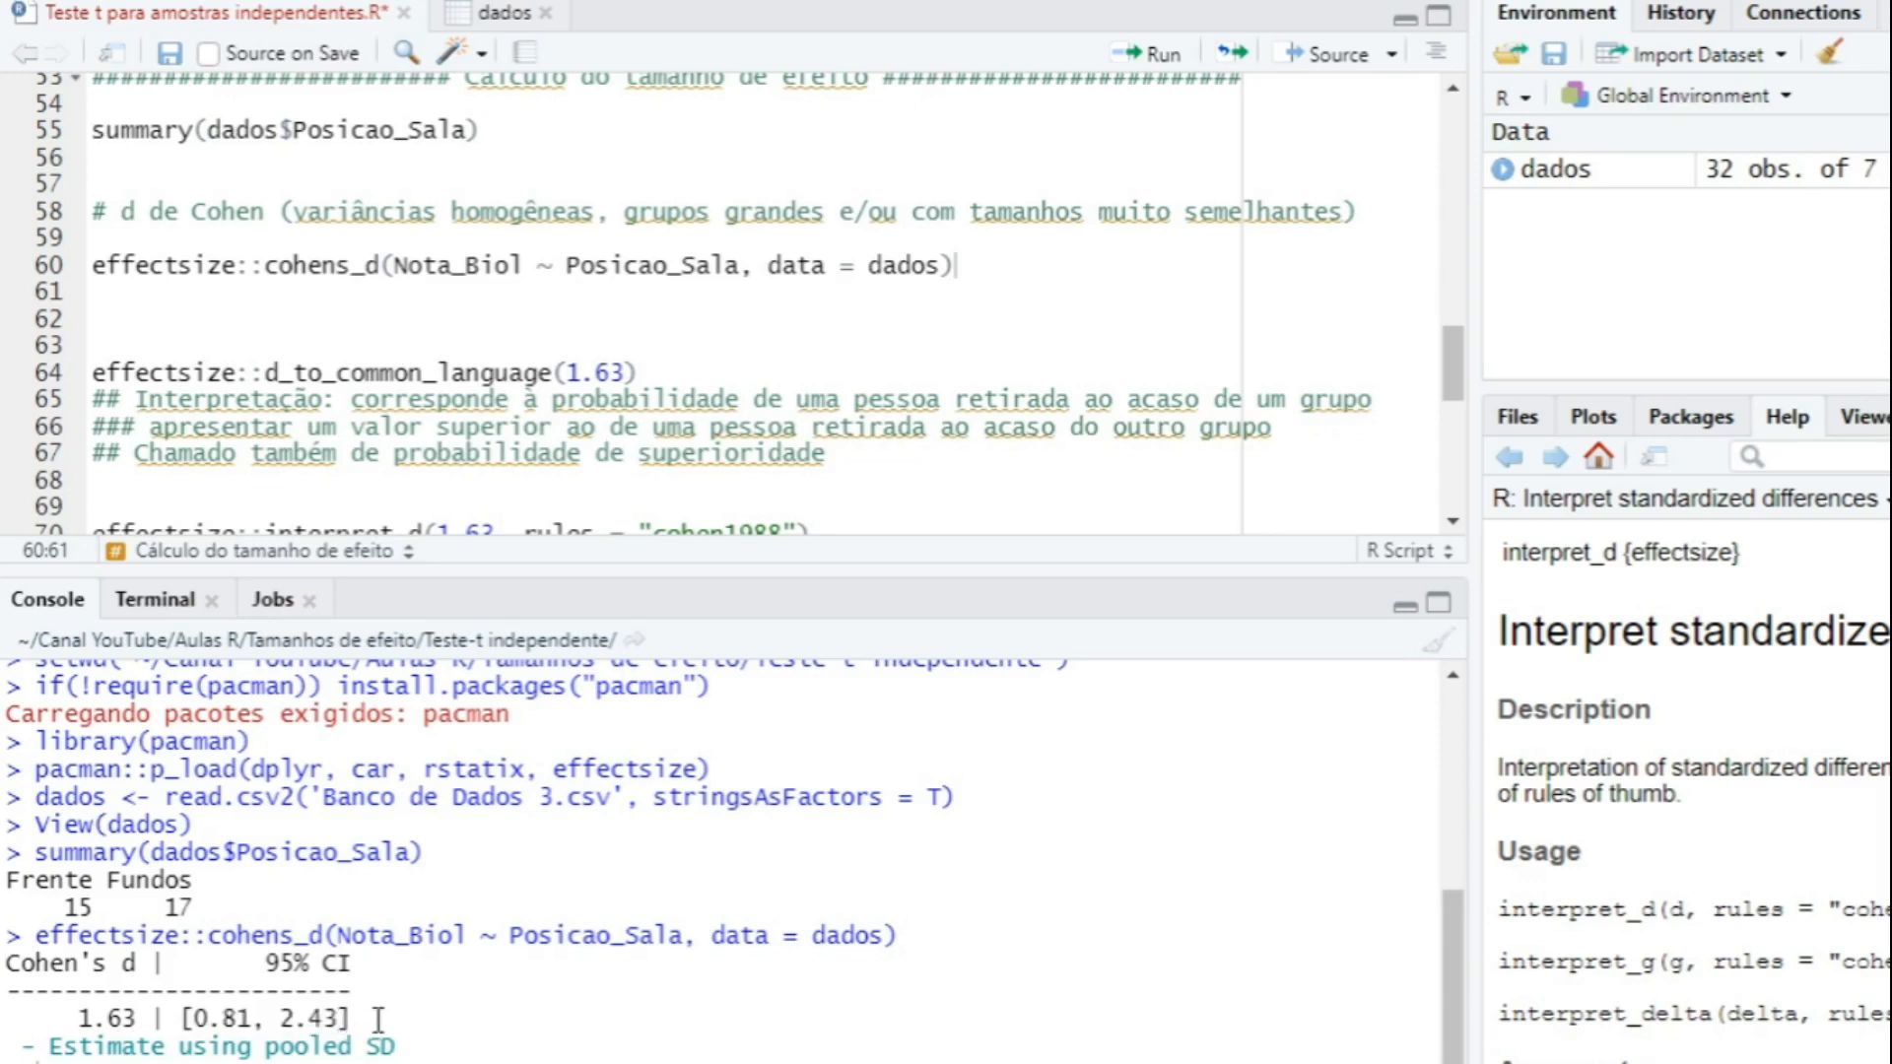
drag(360, 1018, 181, 1018)
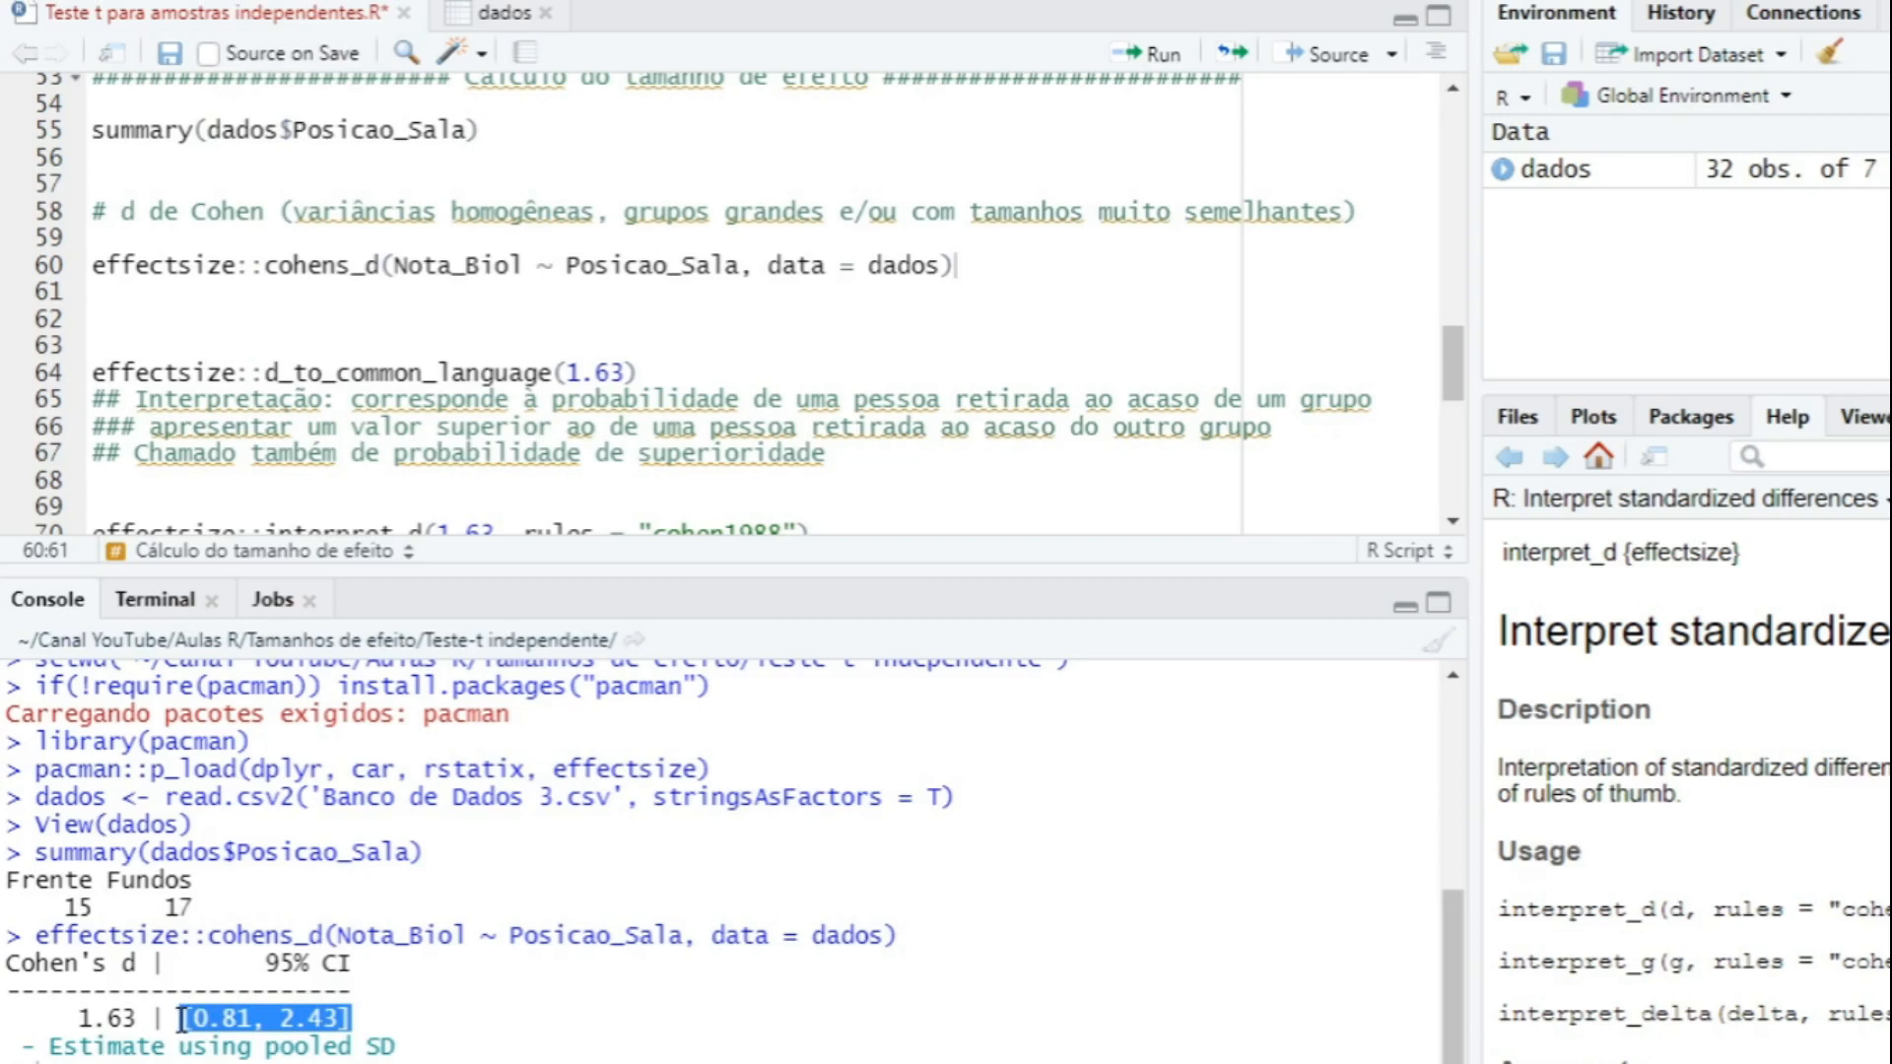
click(182, 1017)
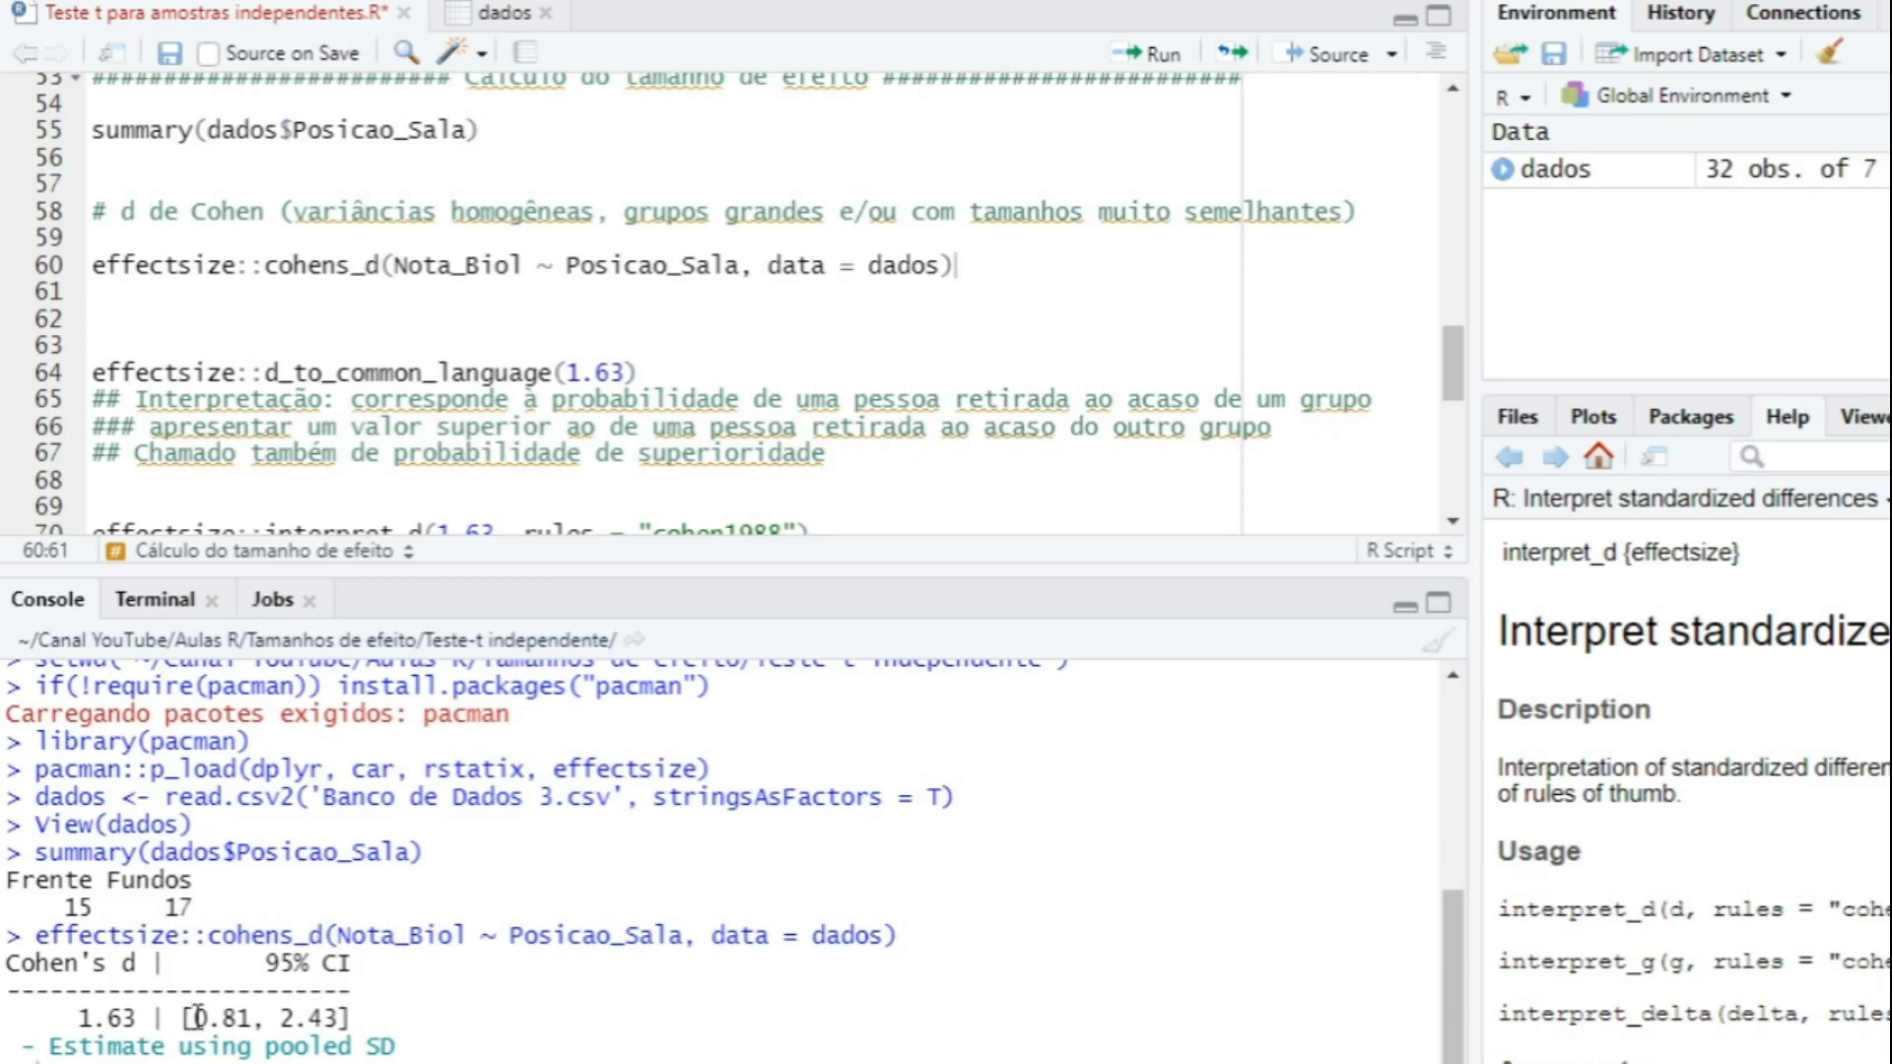
drag(196, 1016, 339, 1020)
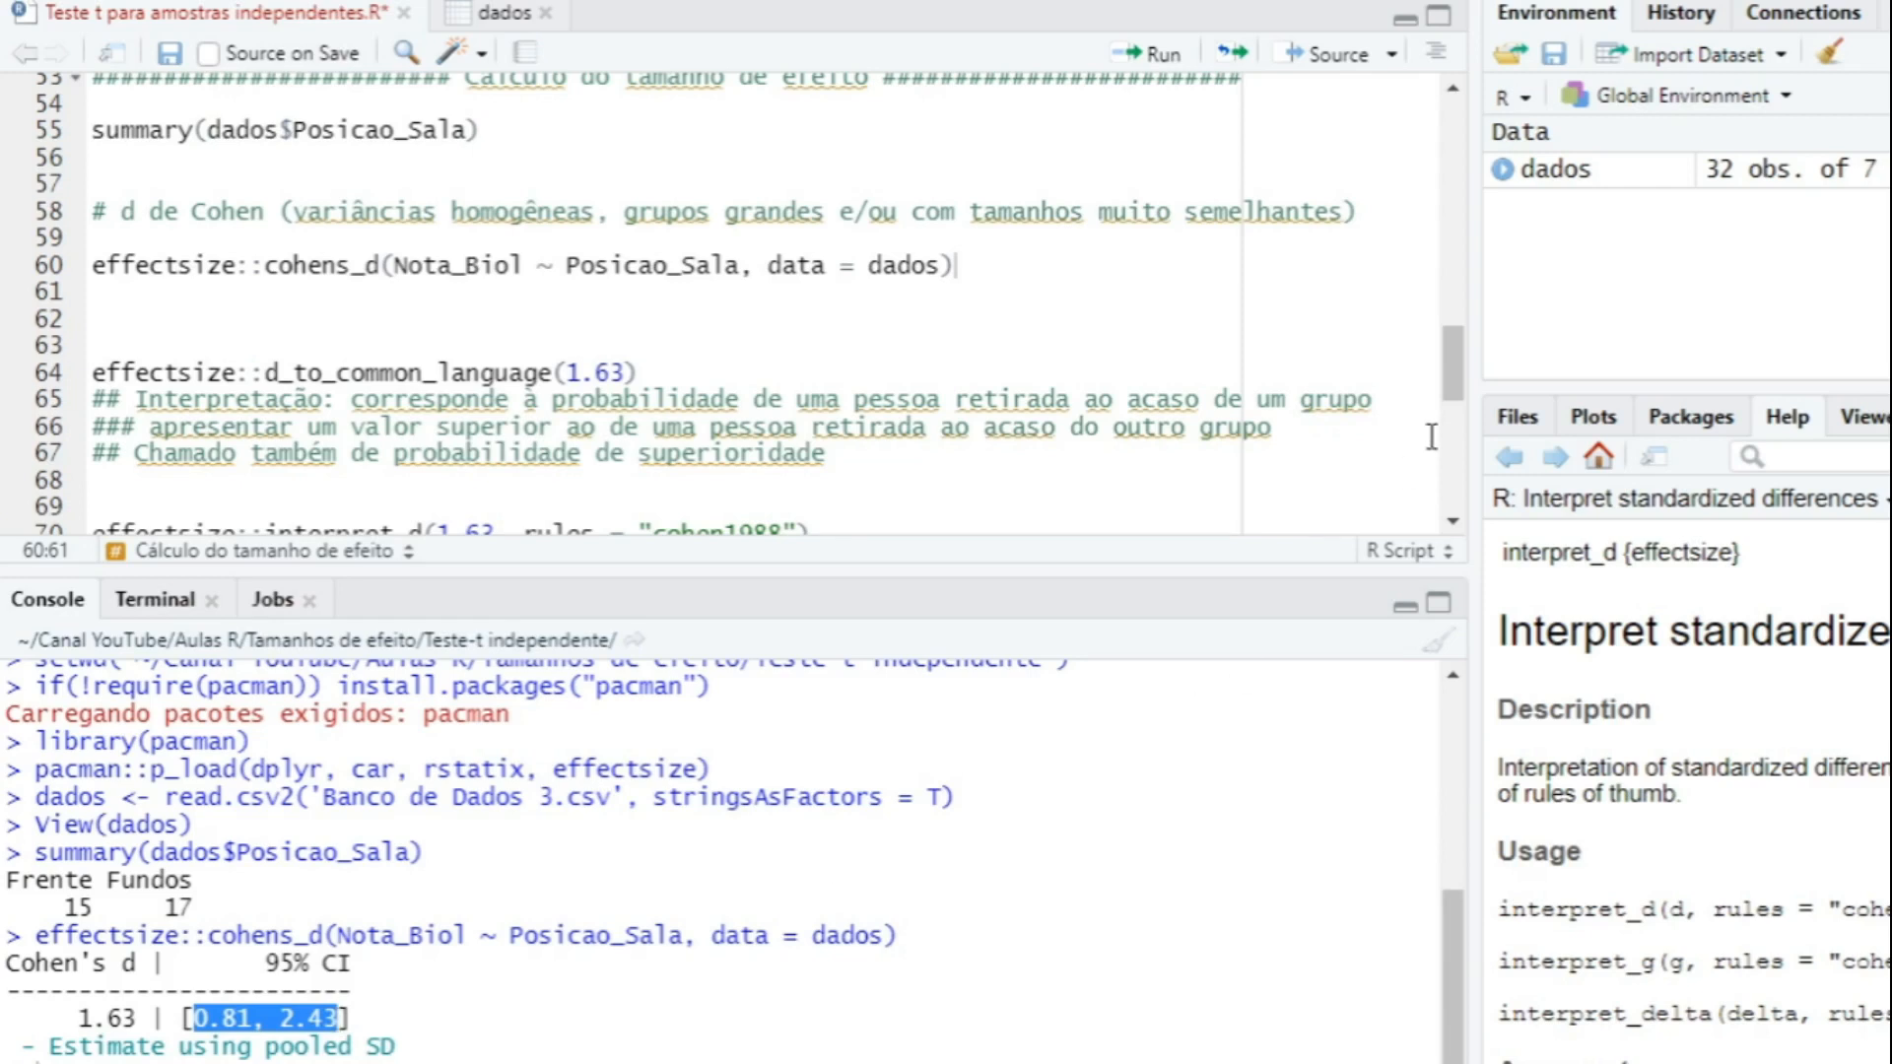
Add effectsize::interpret_d(1.63) below the cohens_d line and run it.
drag(1457, 376, 1457, 398)
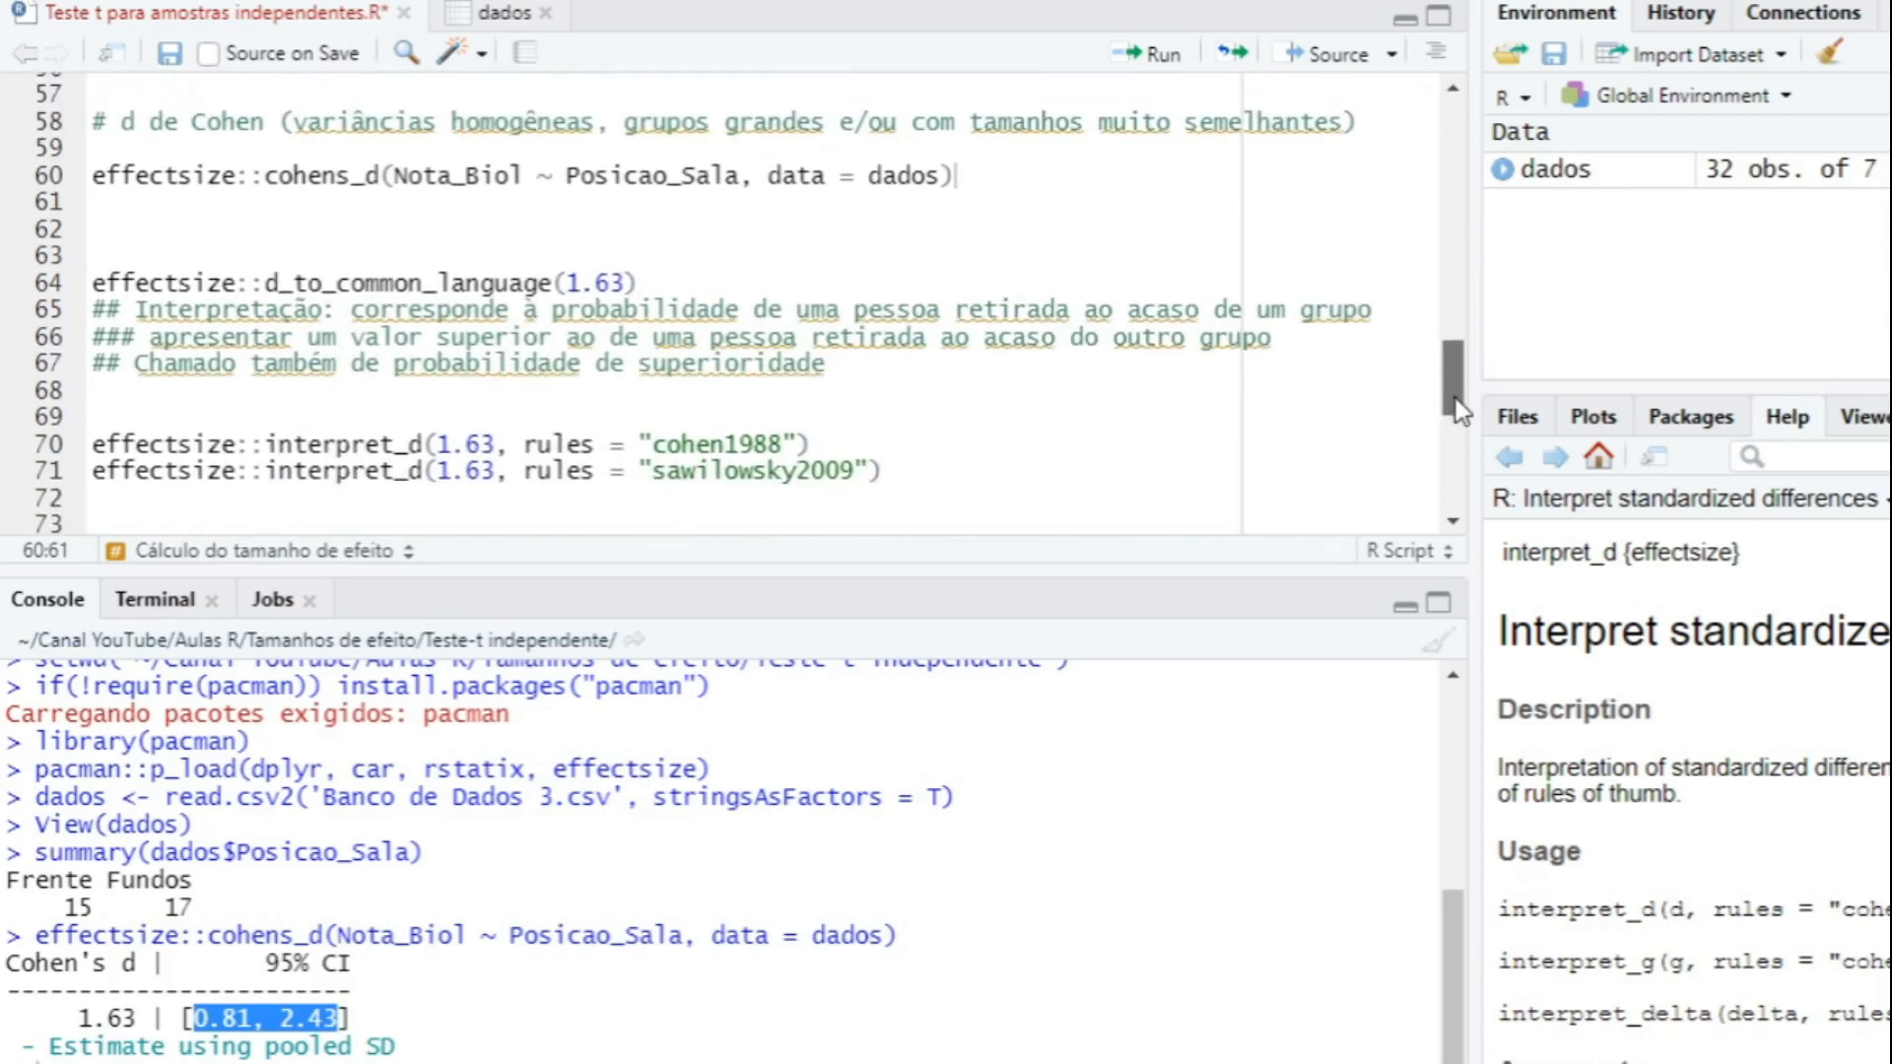
click(980, 182)
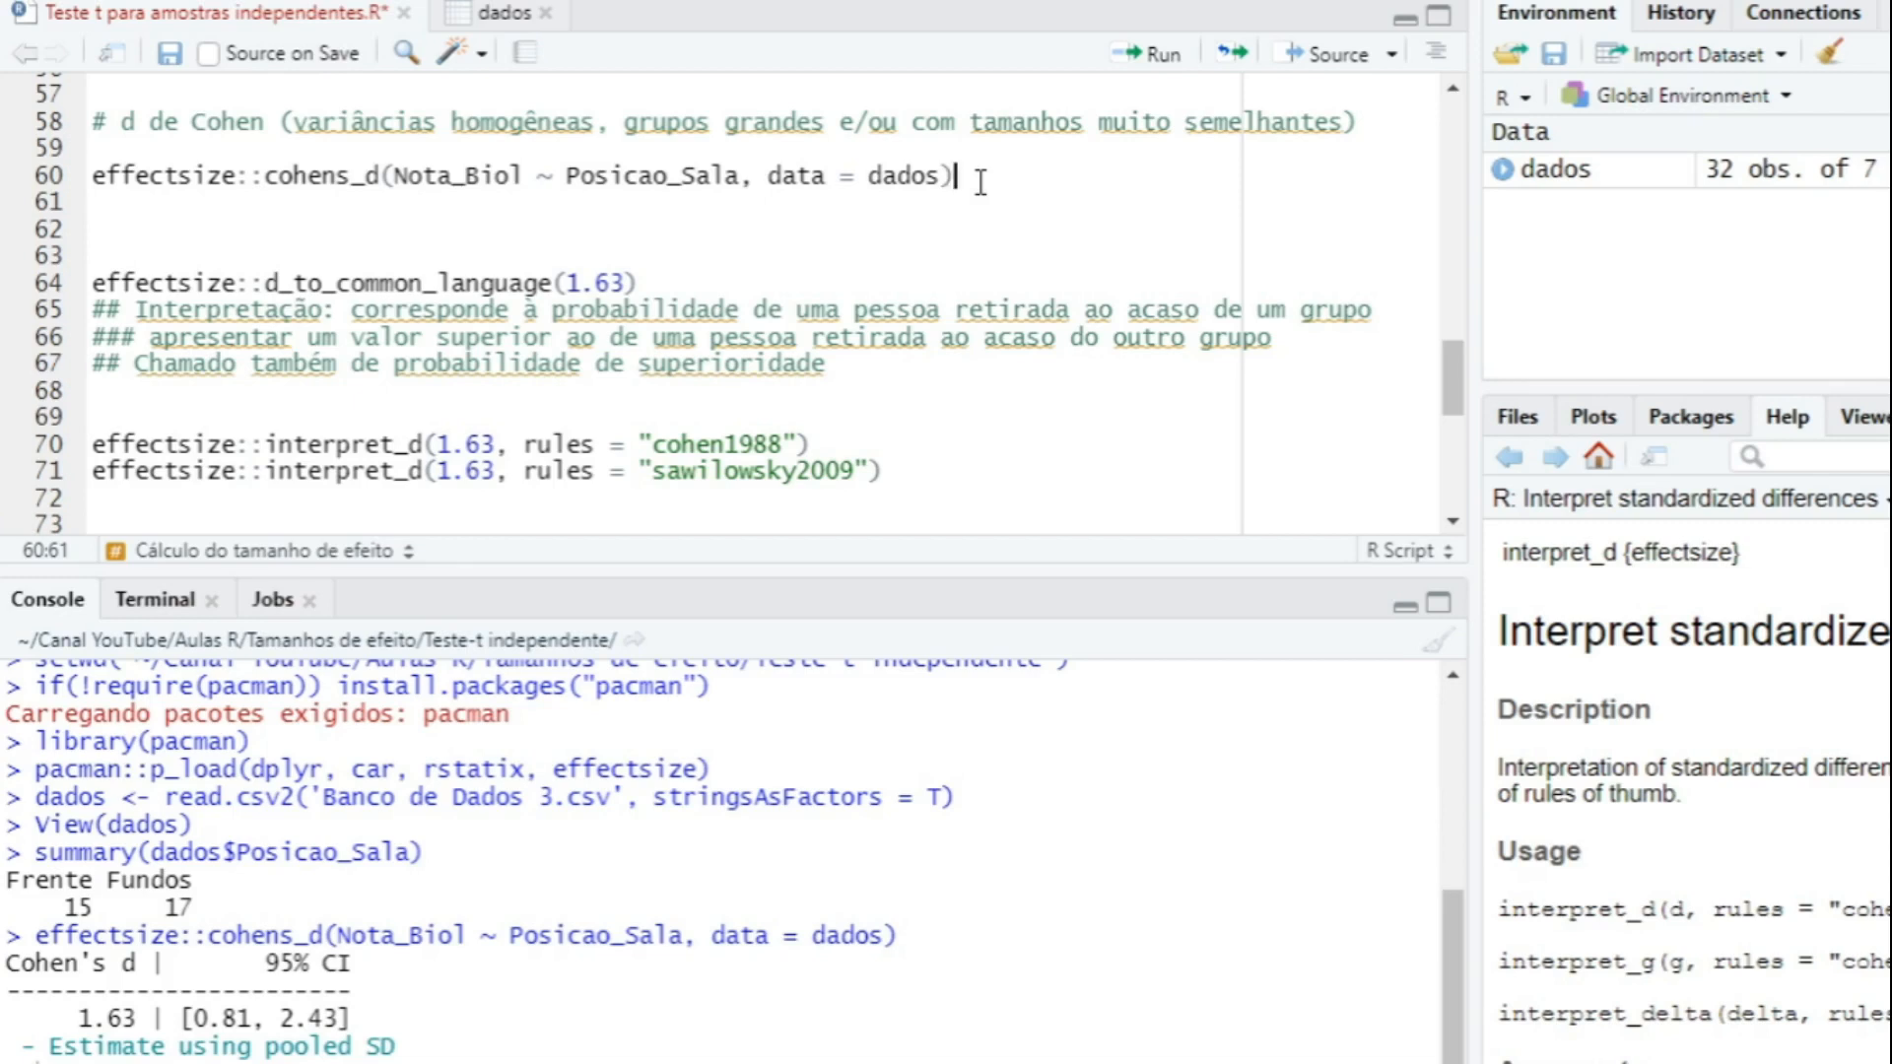
key(Return)
key(Return)
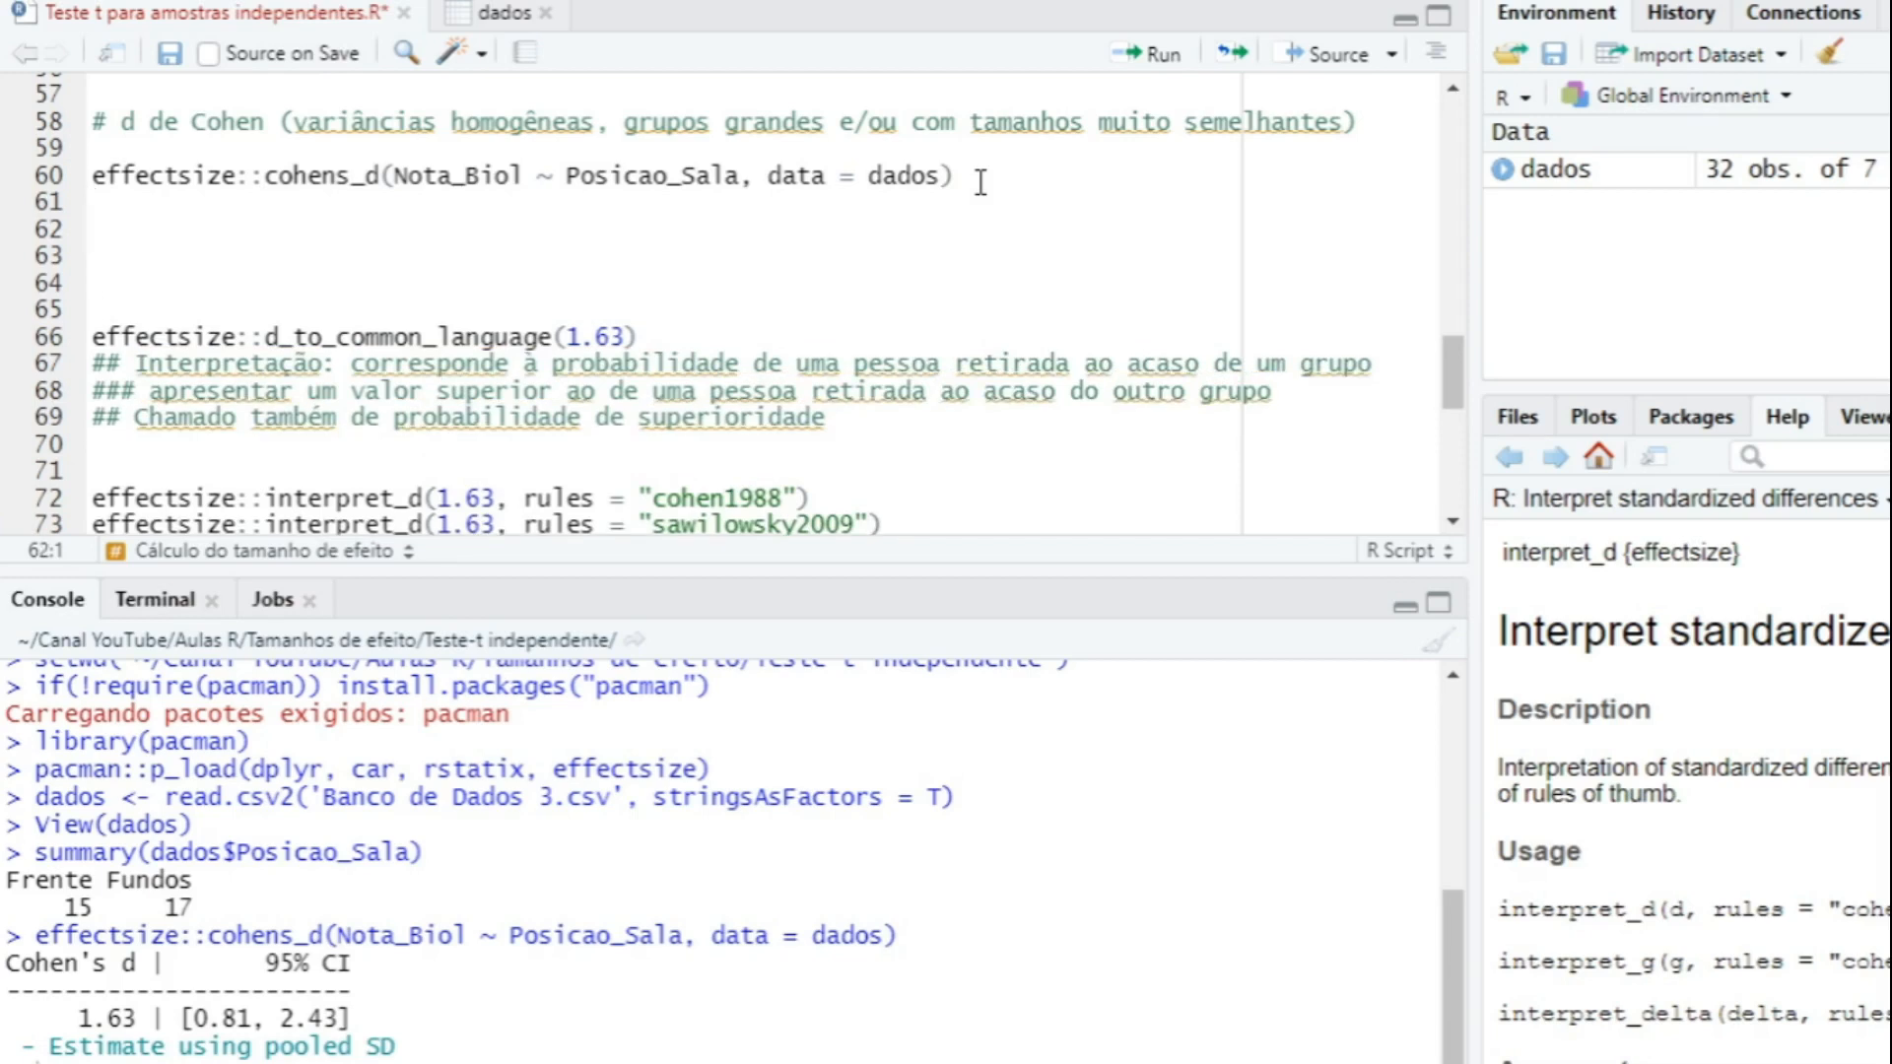
text(effect)
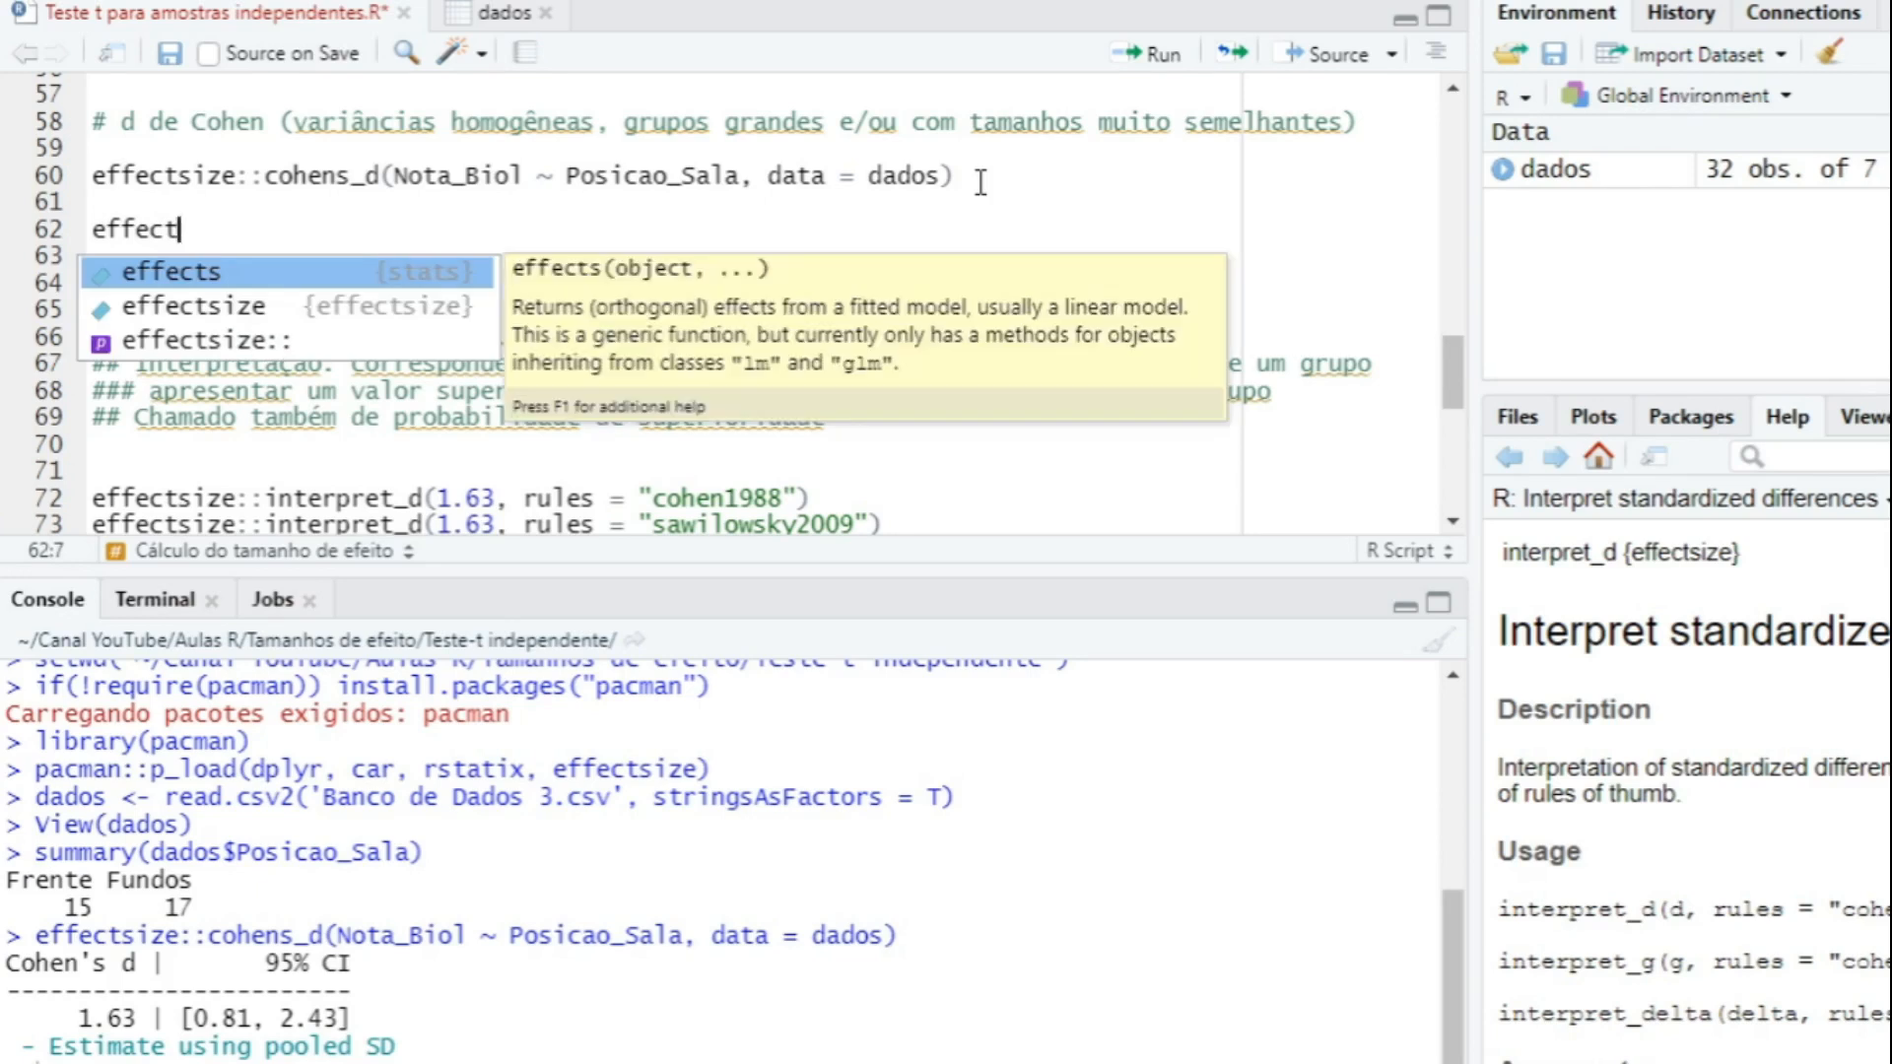
text(size::inter)
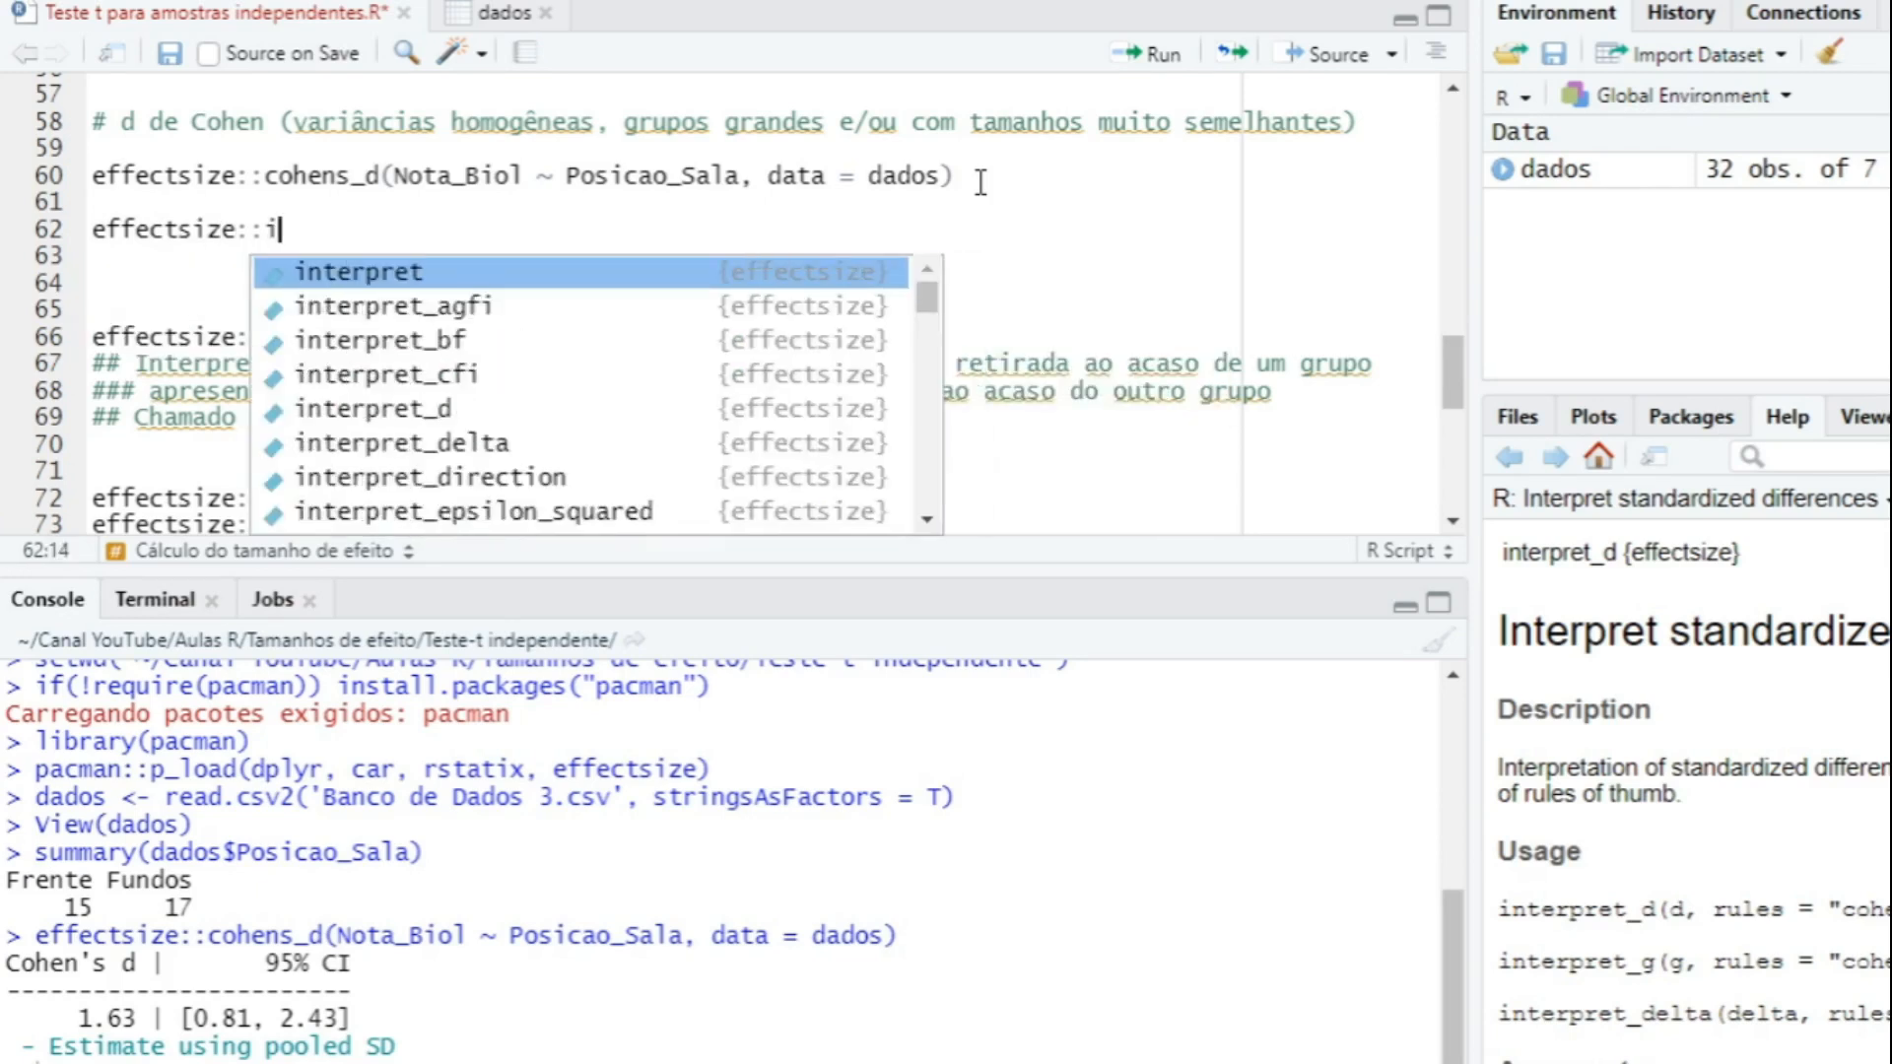
key(Down)
key(Down)
key(Down)
key(Down)
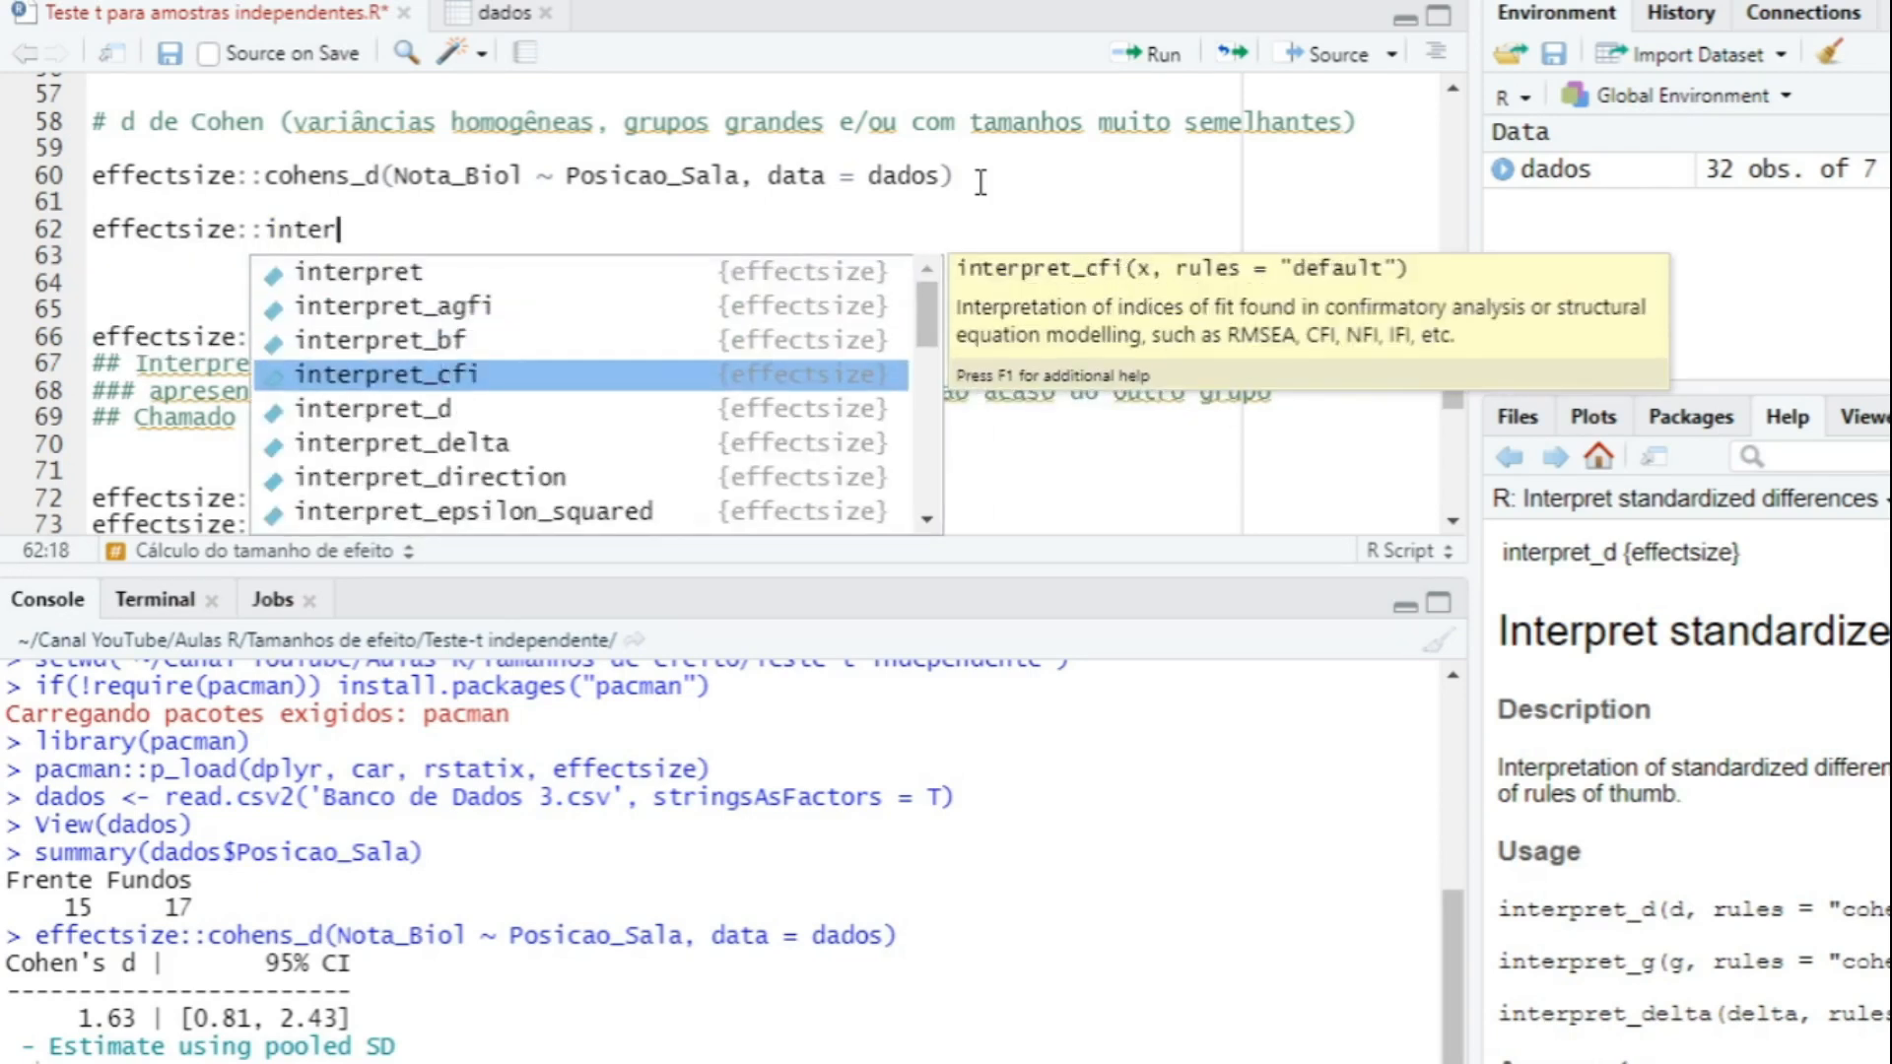
key(Return)
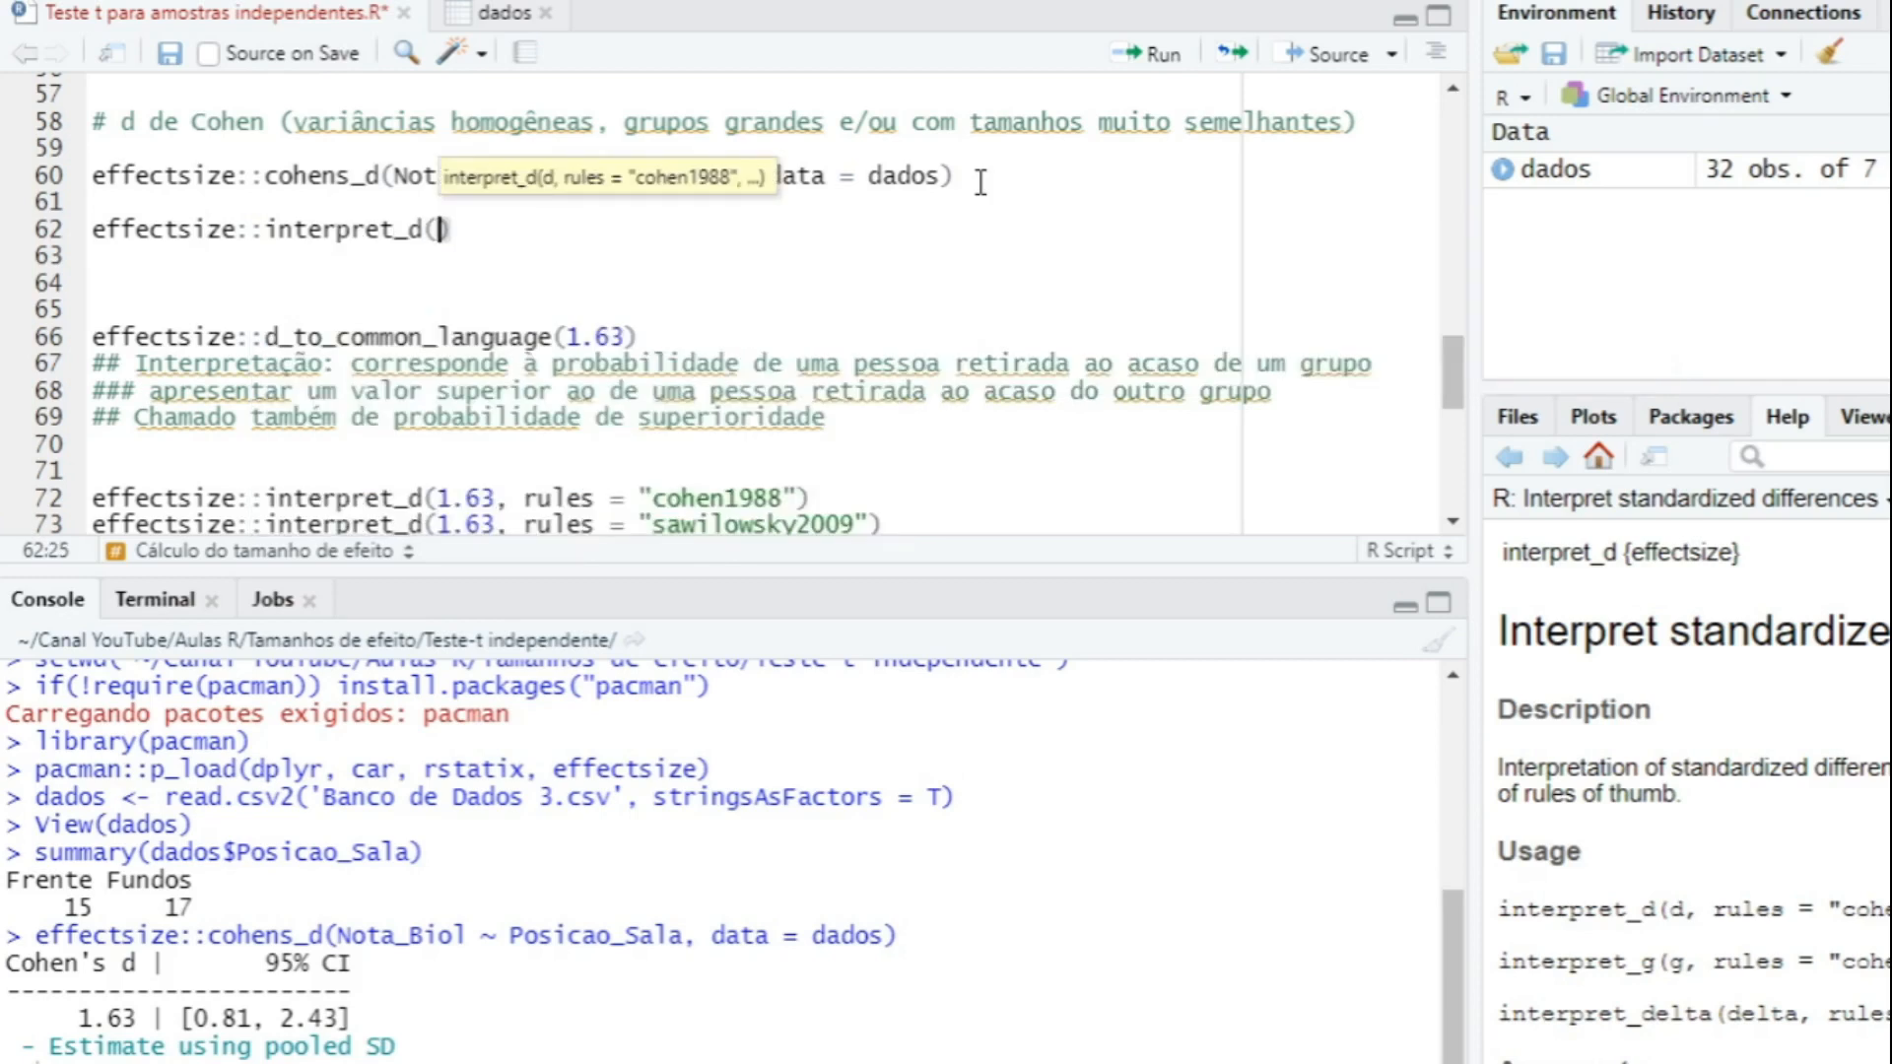
text(1.63)
key(ctrl+Return)
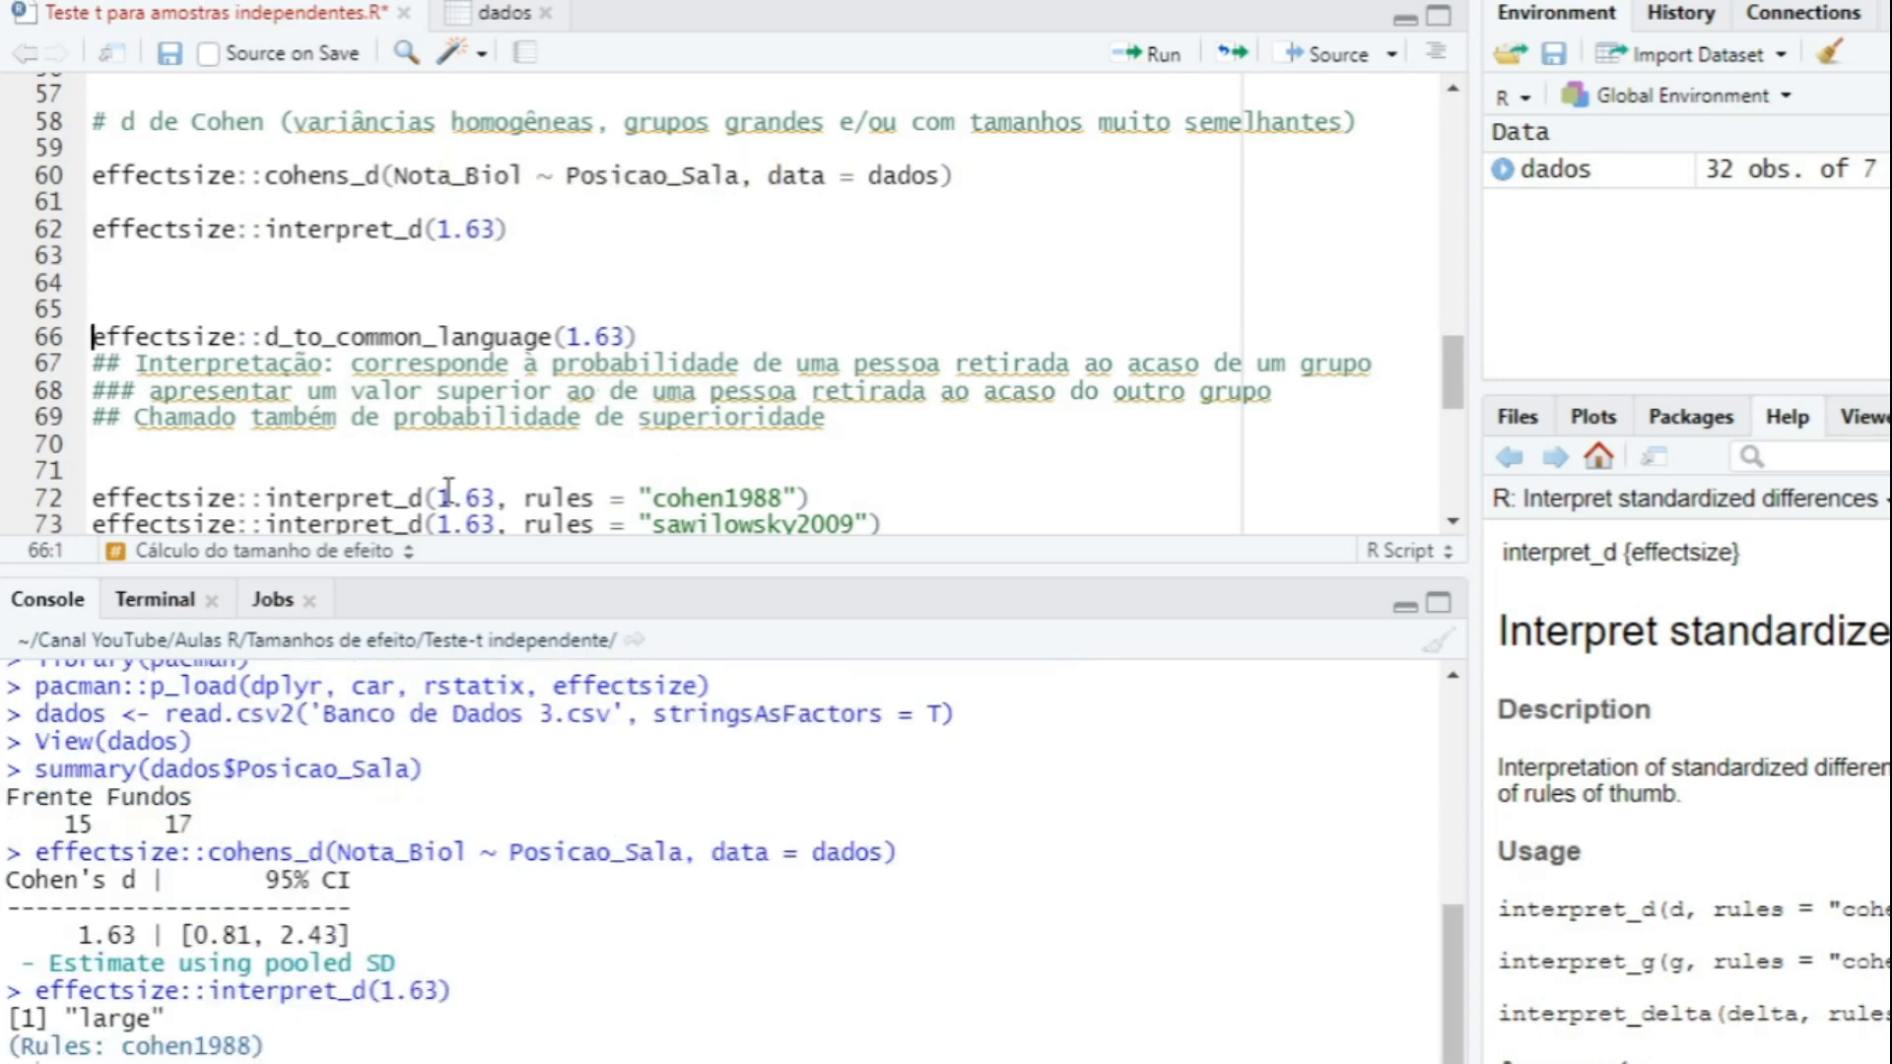
Check the rule set named in the console output and add rules = "cohen1988" to the interpret_d(1.63) call.
drag(78, 1018, 254, 1043)
click(153, 1017)
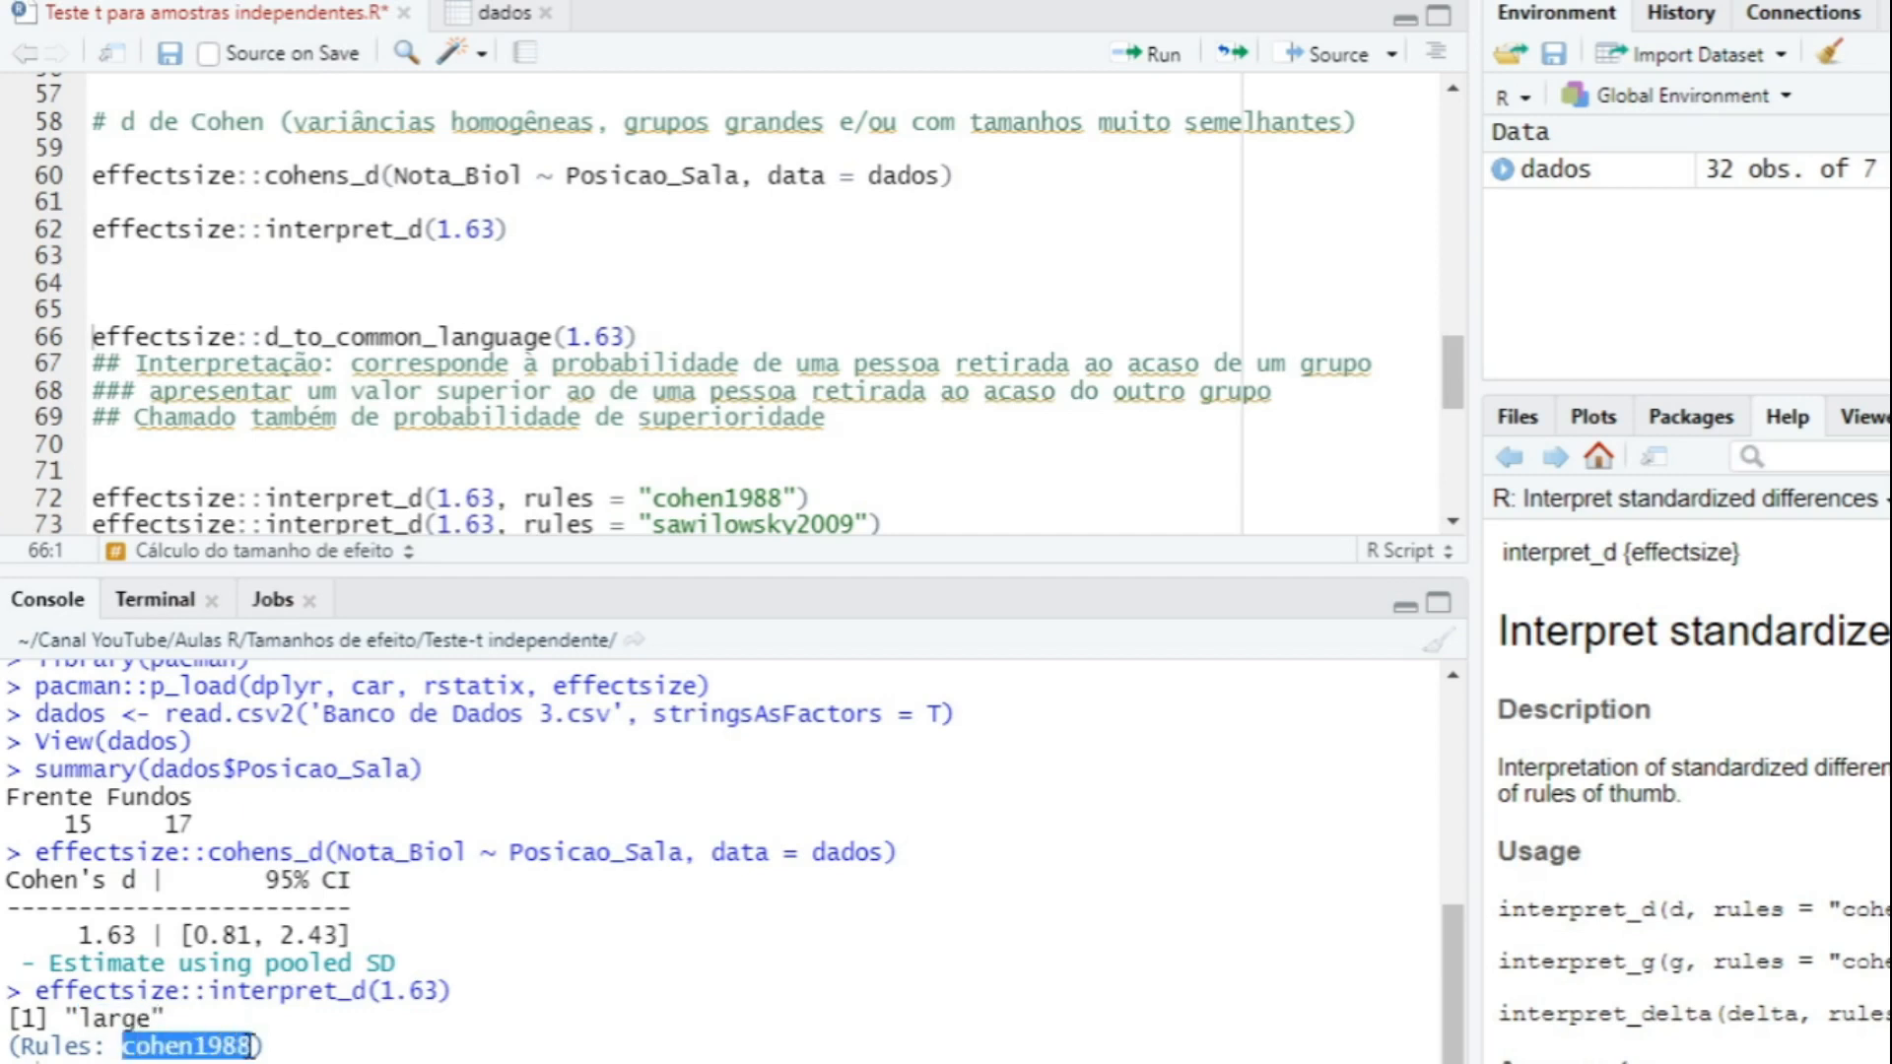
click(251, 1044)
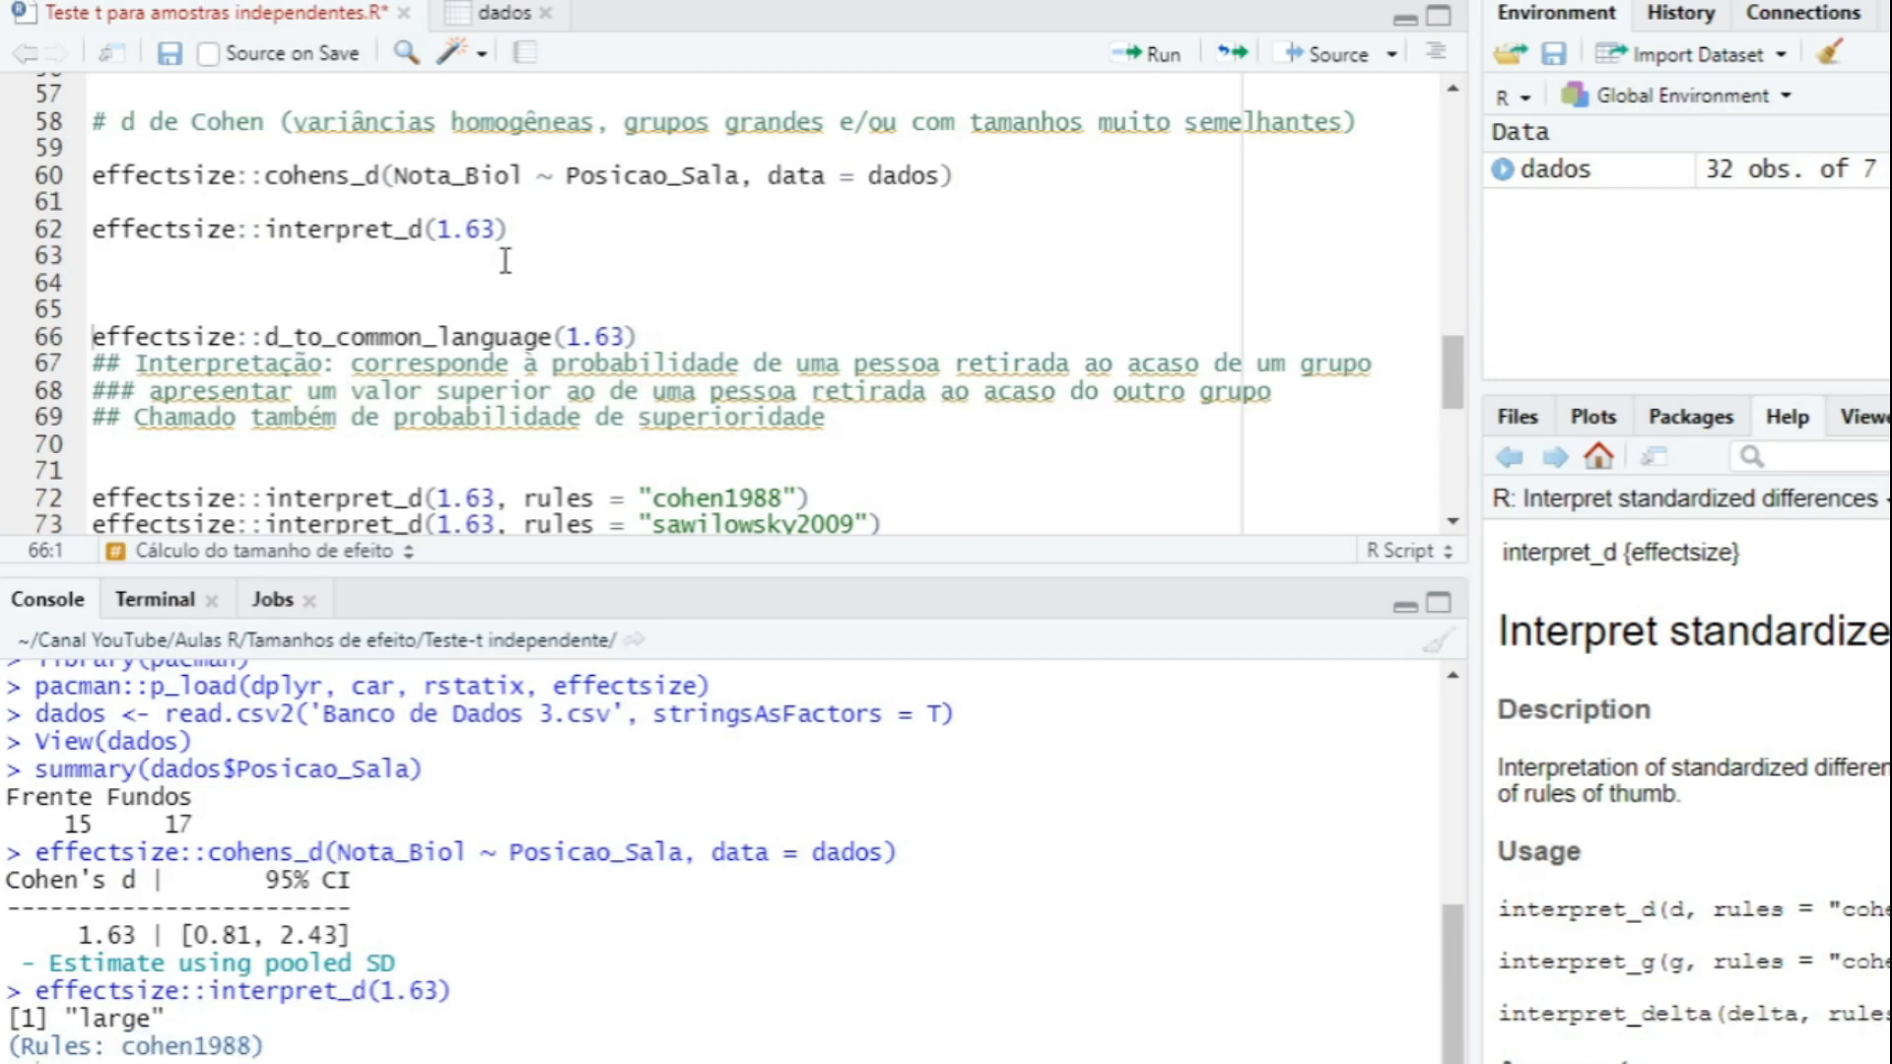
click(501, 233)
text(rules = )
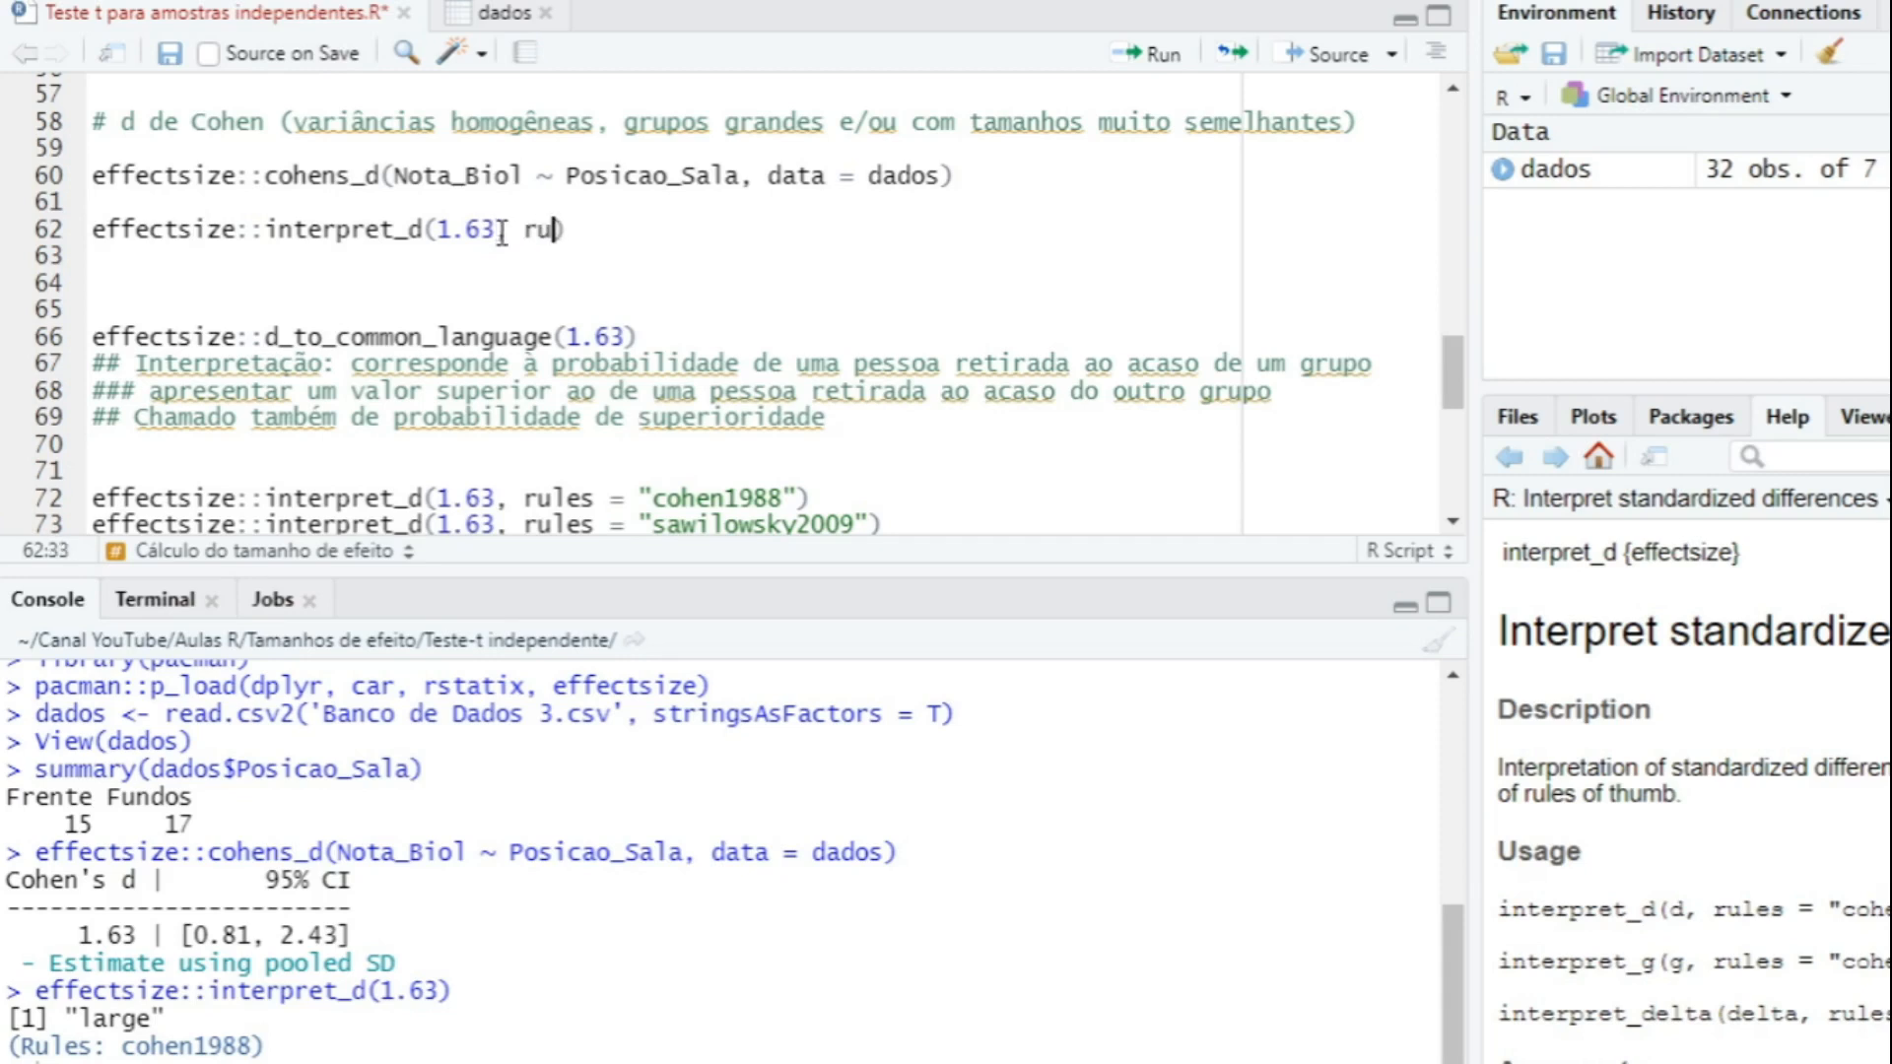
text("cohen1988)
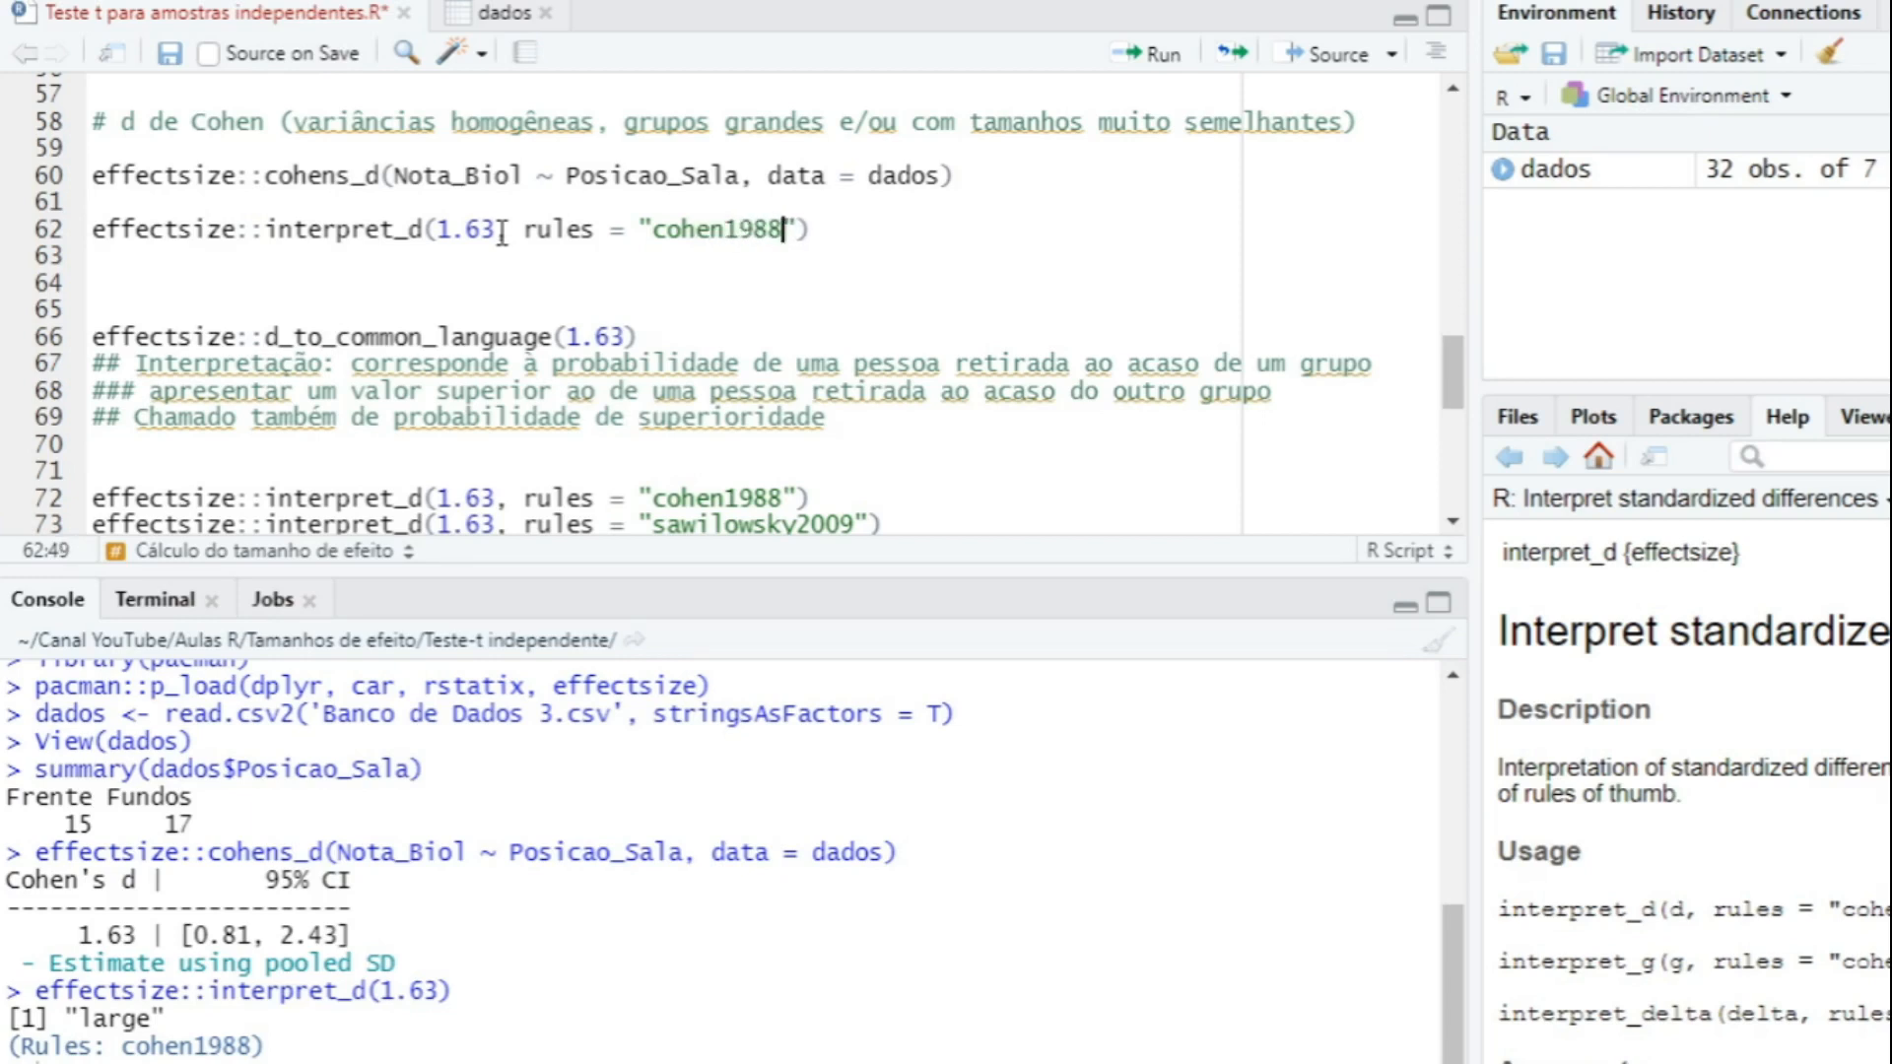
text(")
Run ?interpret_d on a new line below the call and check which values the rules argument accepts.
key(Return)
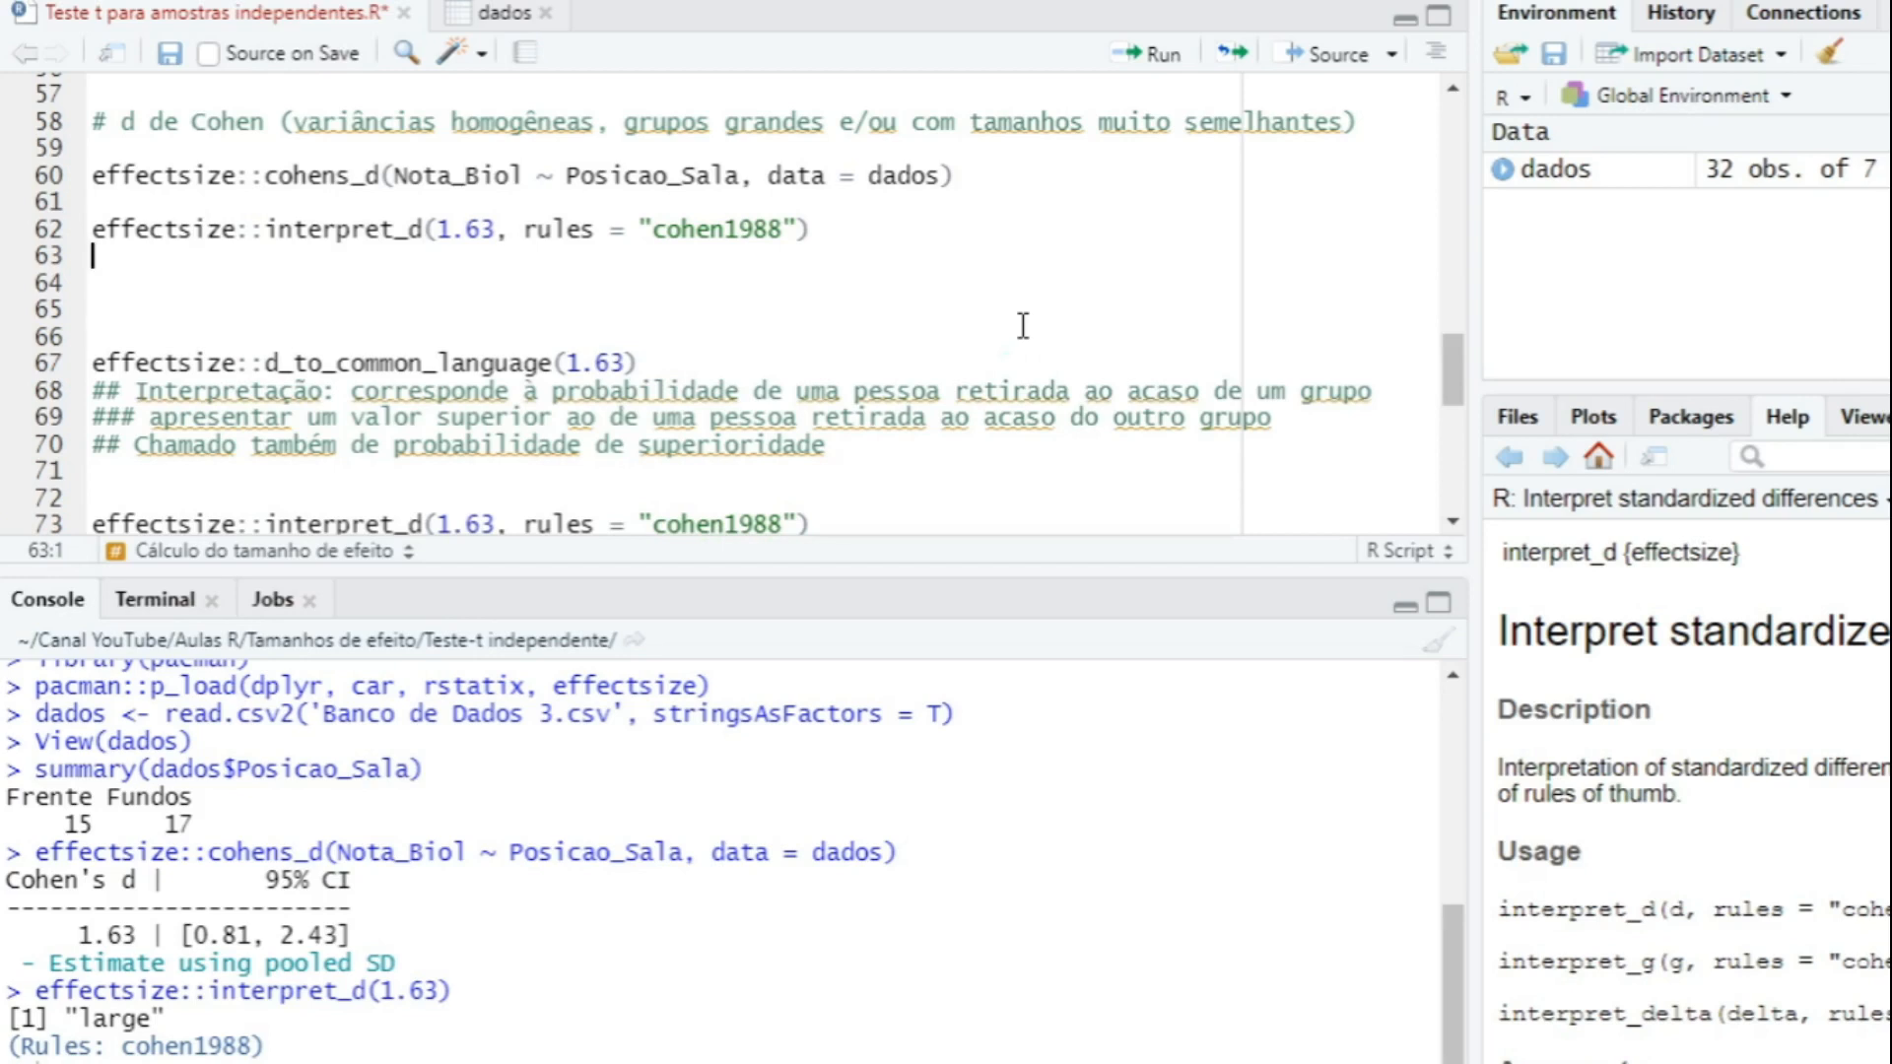
text(?interpret)
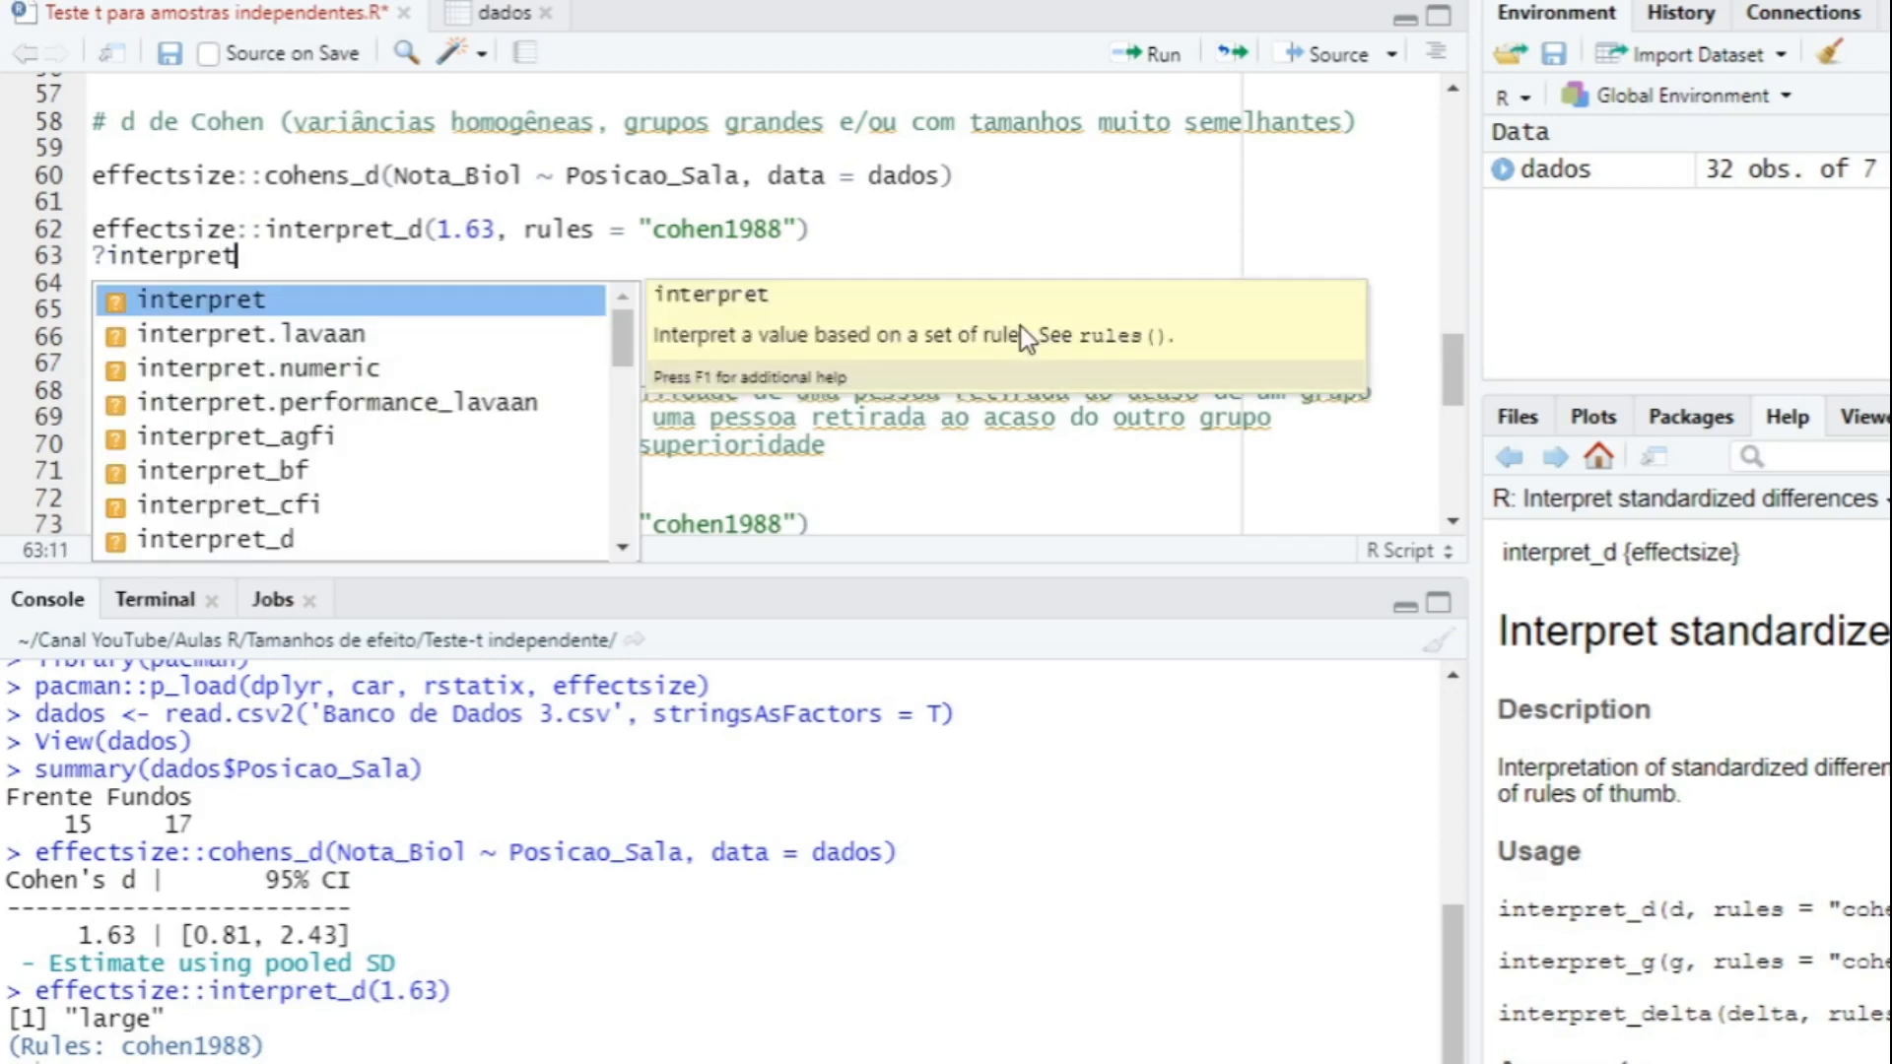
key(Down)
key(Down)
key(Down)
key(Down)
key(Down)
key(Down)
key(Down)
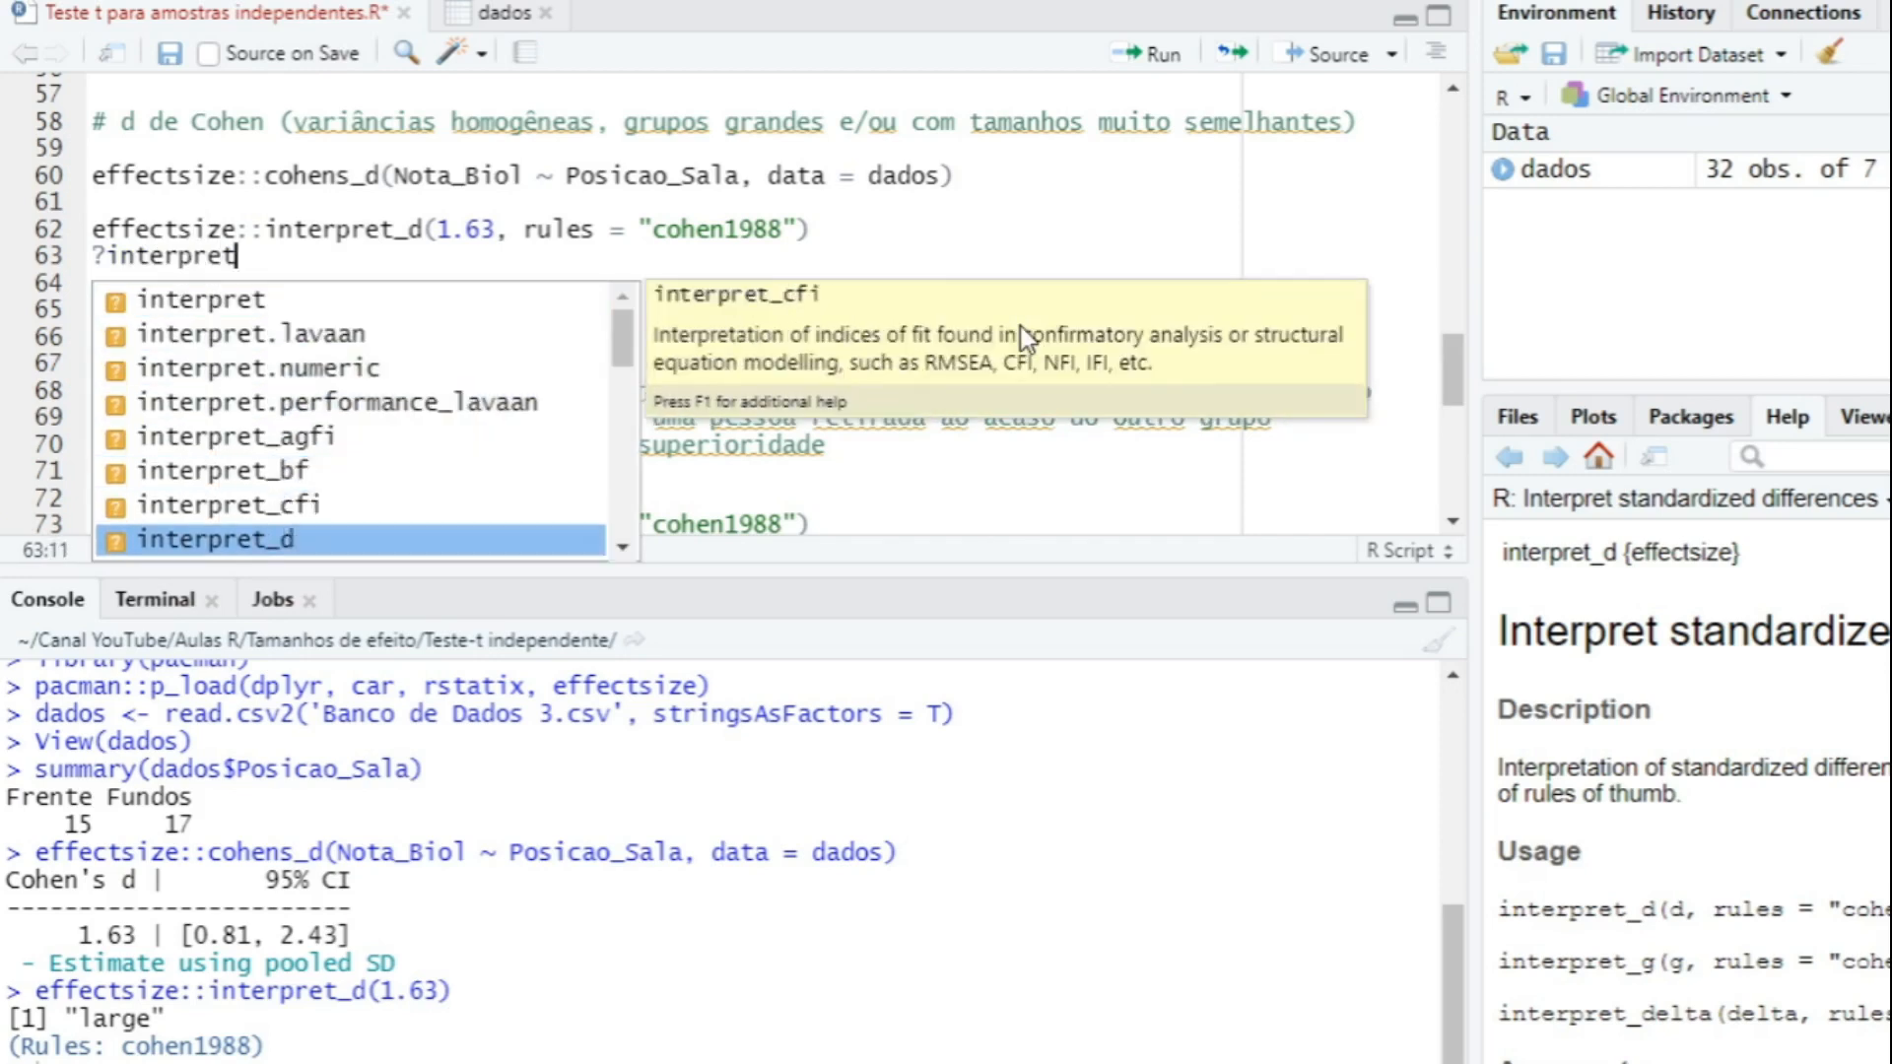
key(Return)
key(ctrl+Return)
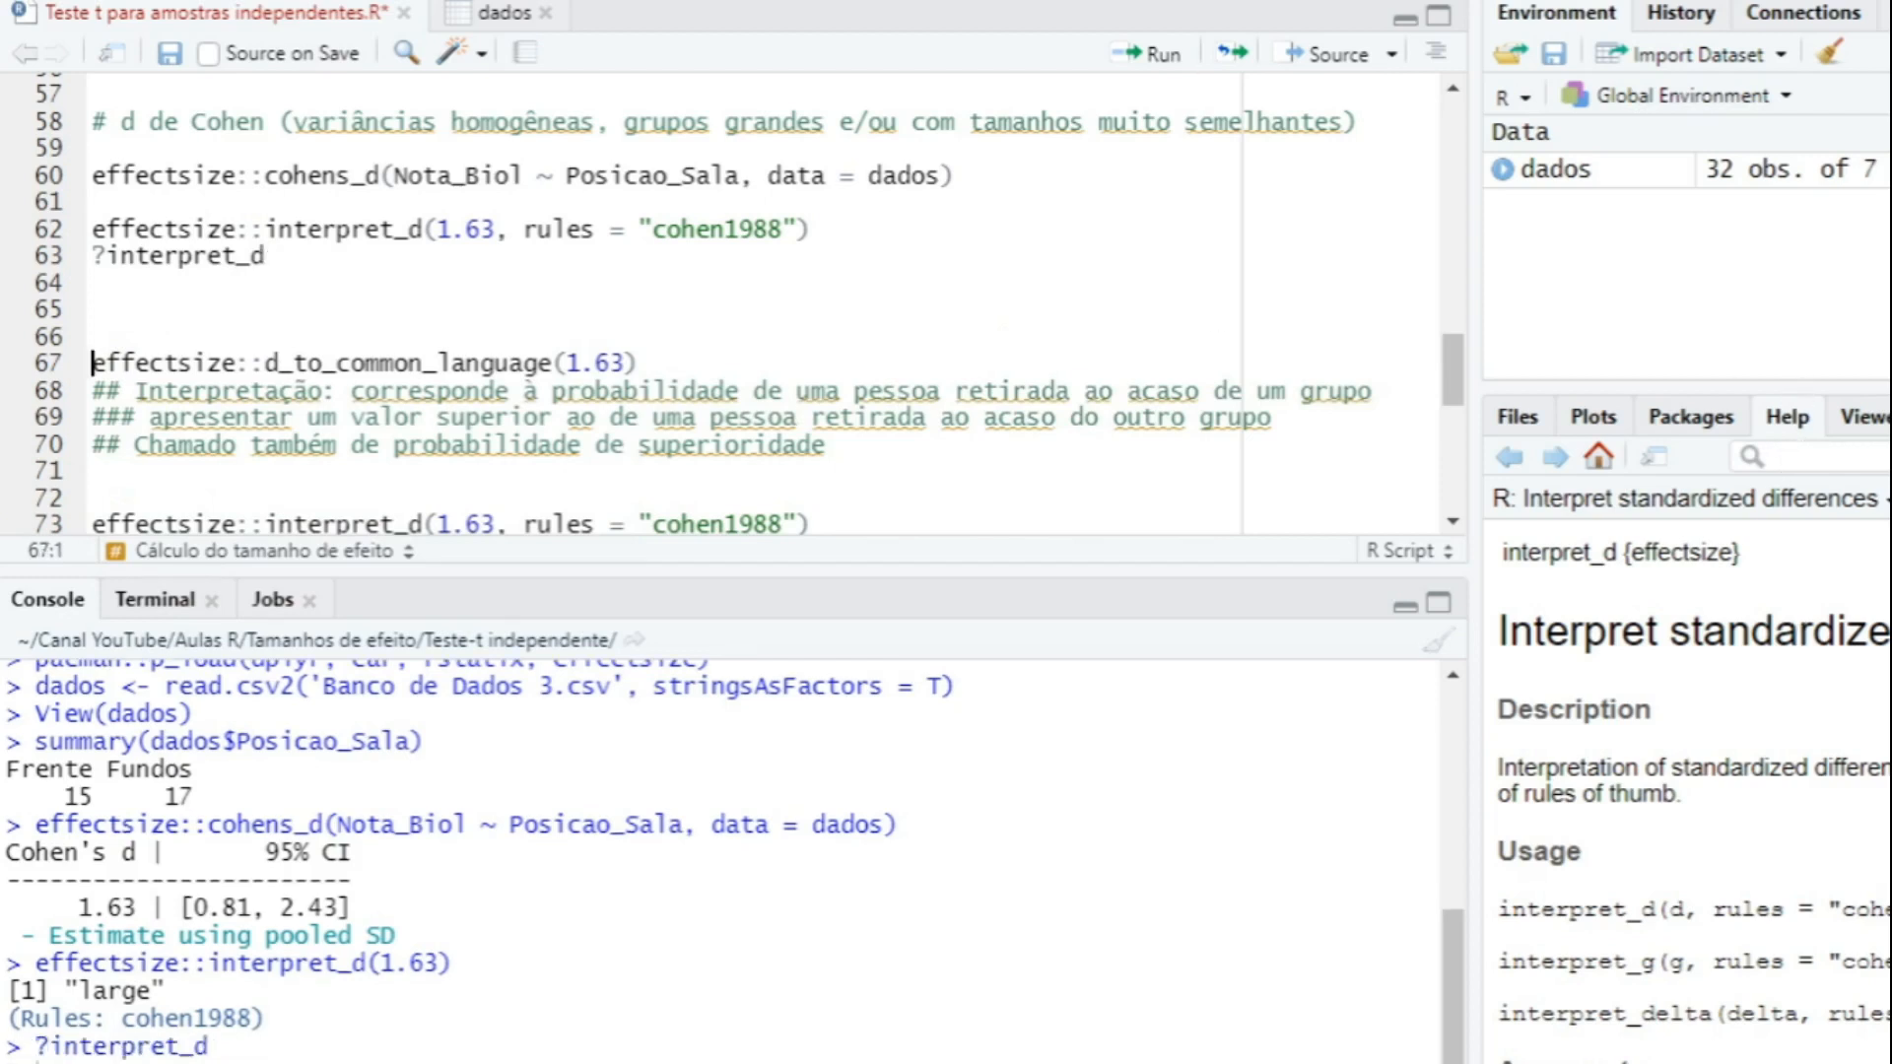
scroll(1685, 788, down, 5)
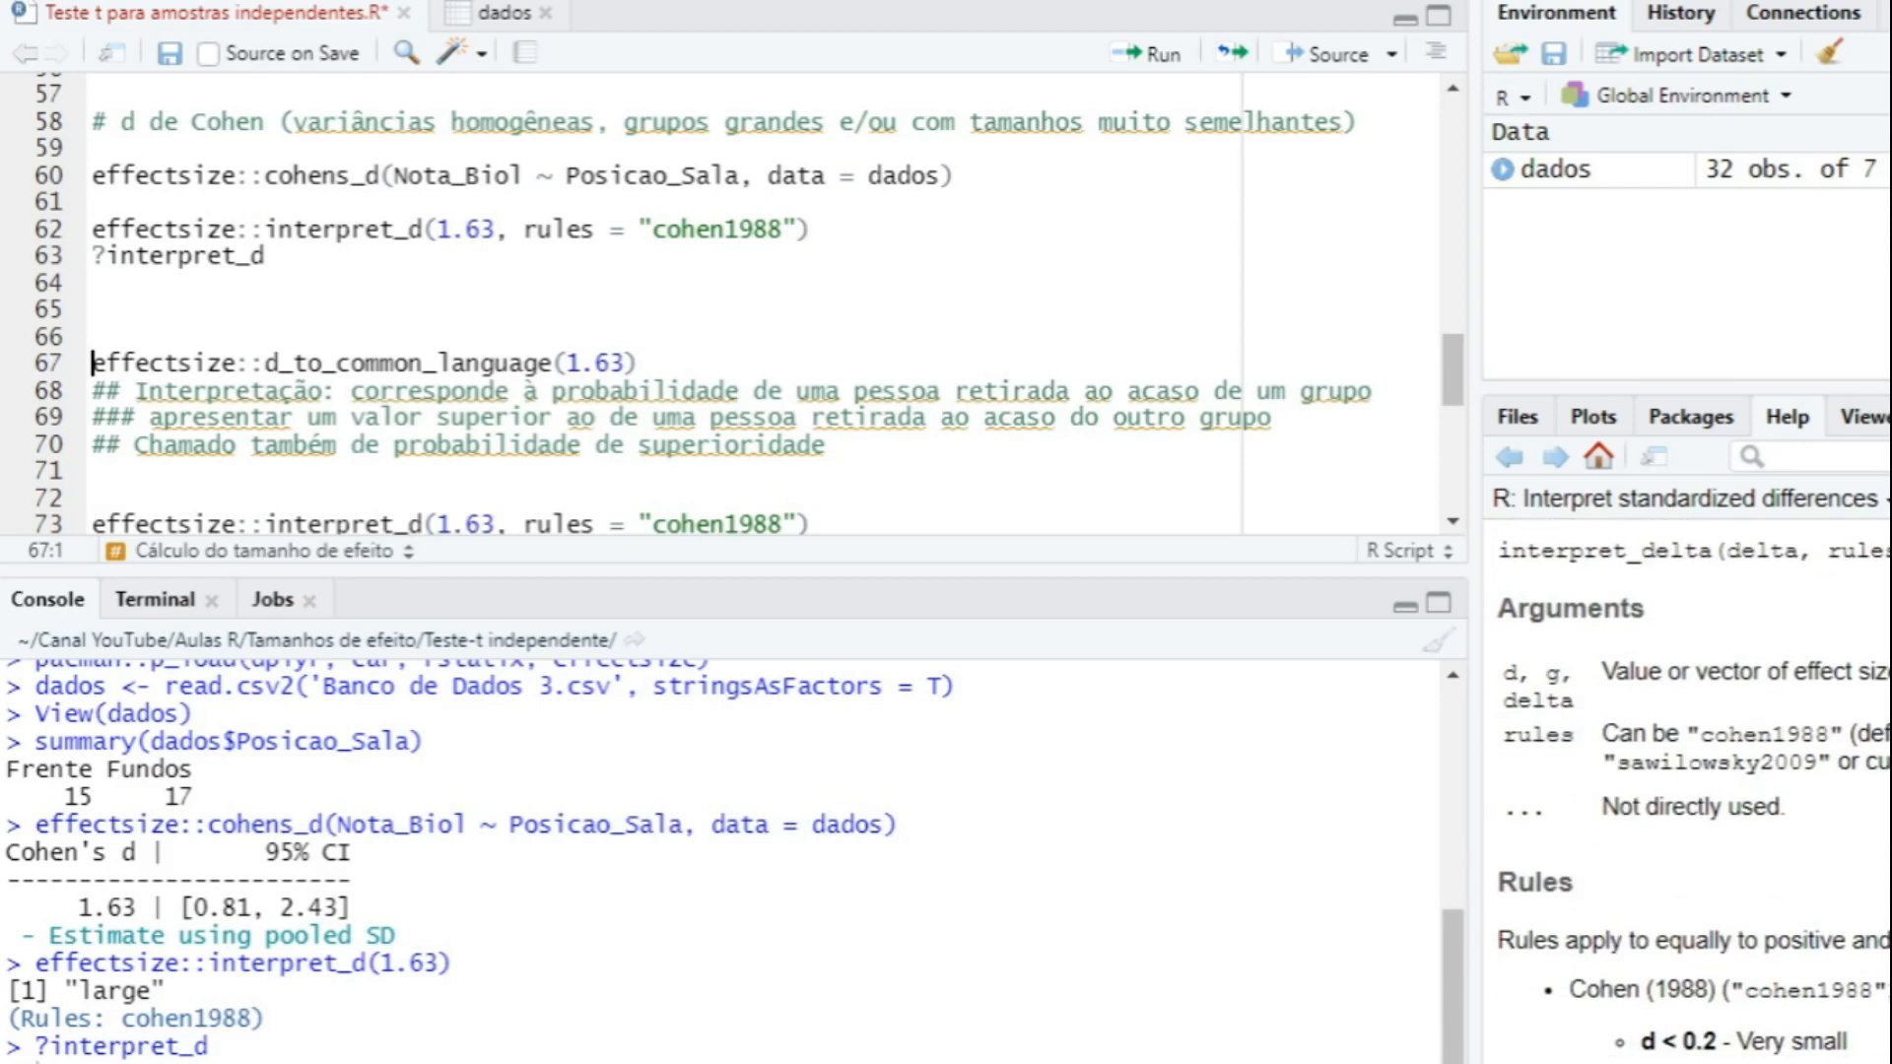
drag(1702, 735, 1835, 734)
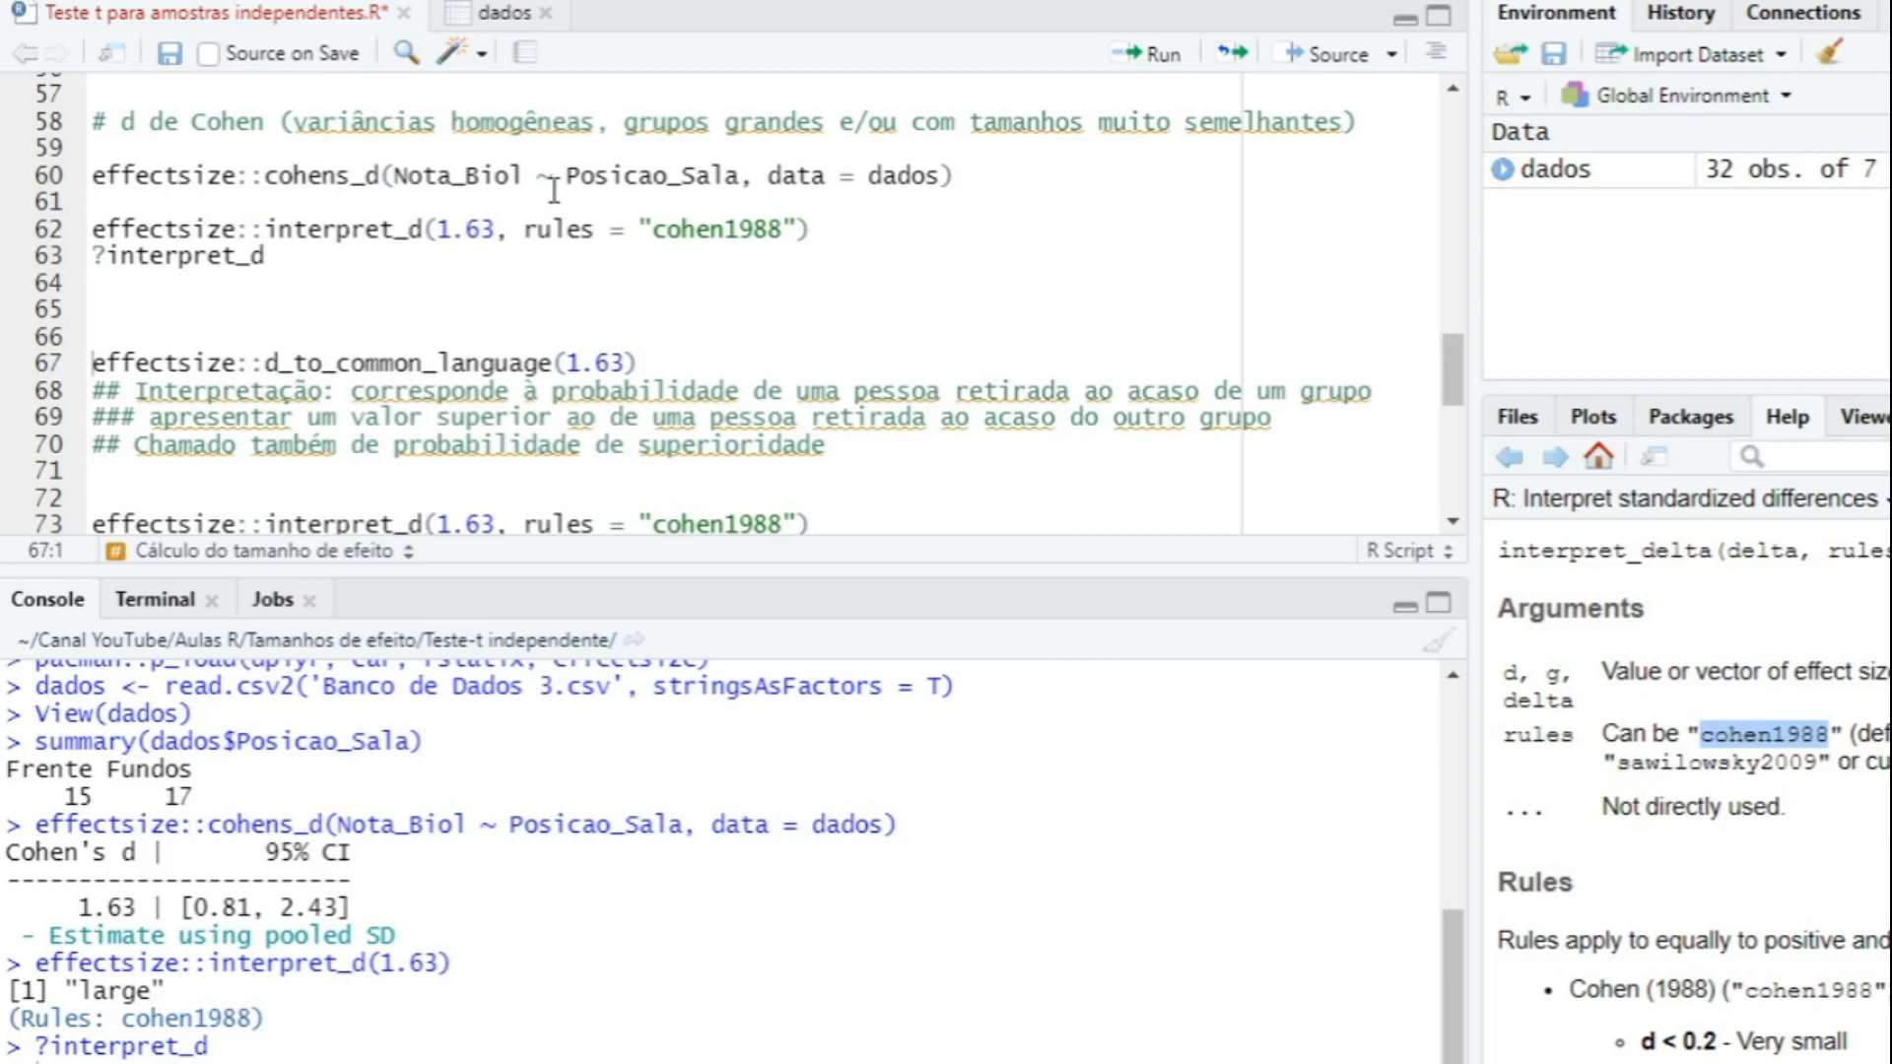
Delete the ?interpret_d line and run the interpret_d call with the cohen1988 rules.
drag(291, 254, 94, 257)
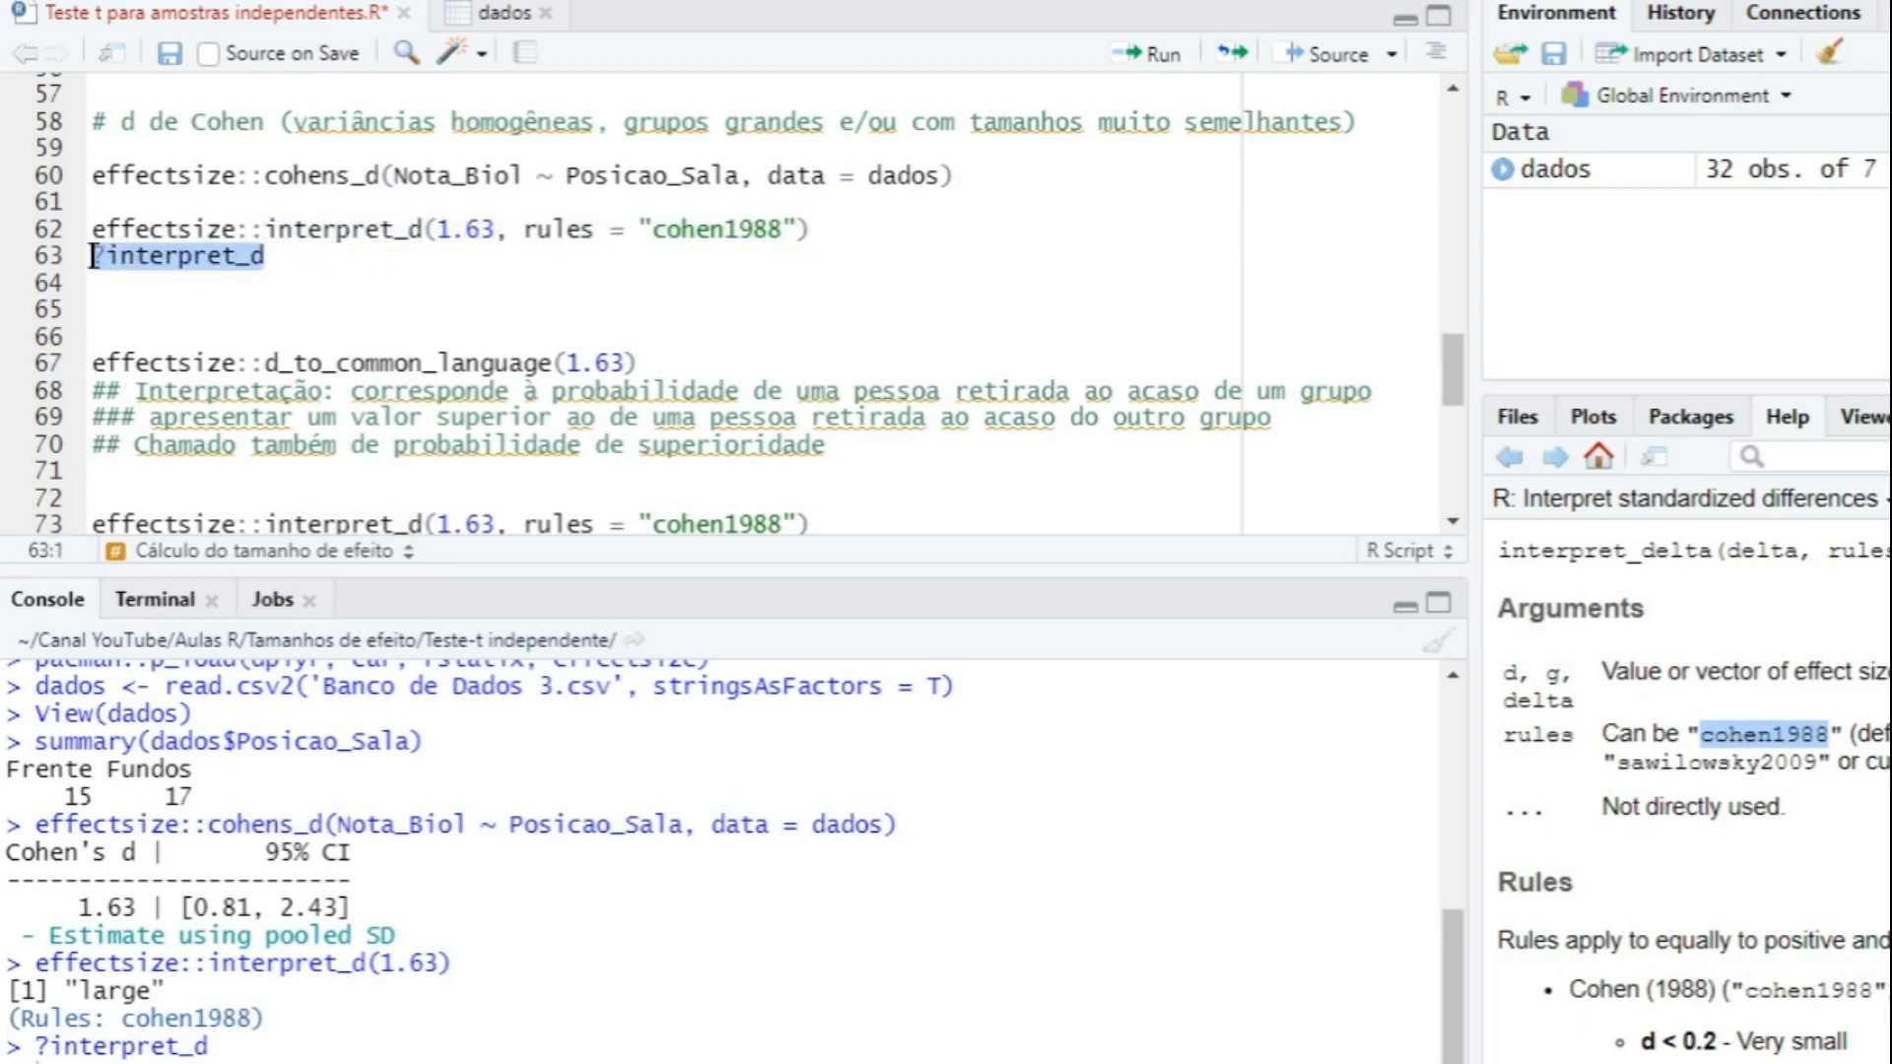
key(BackSpace)
key(BackSpace)
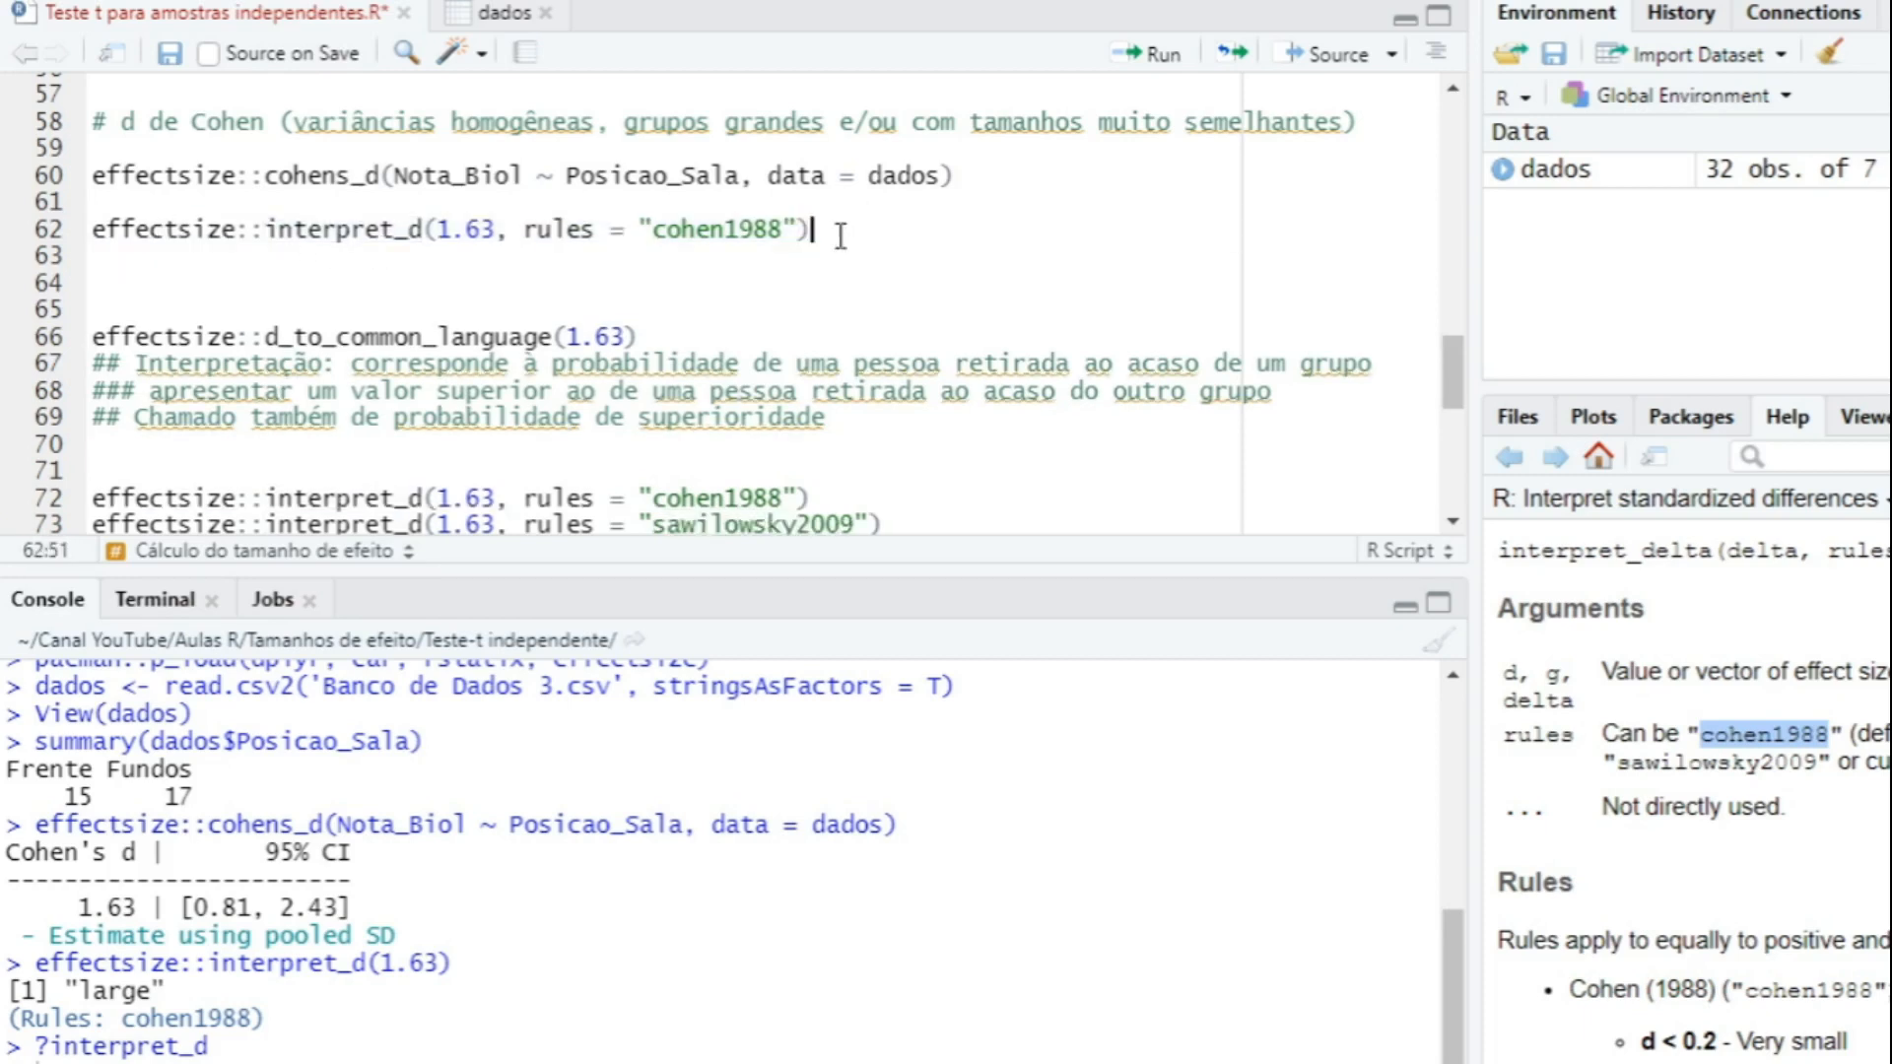
drag(833, 237, 81, 227)
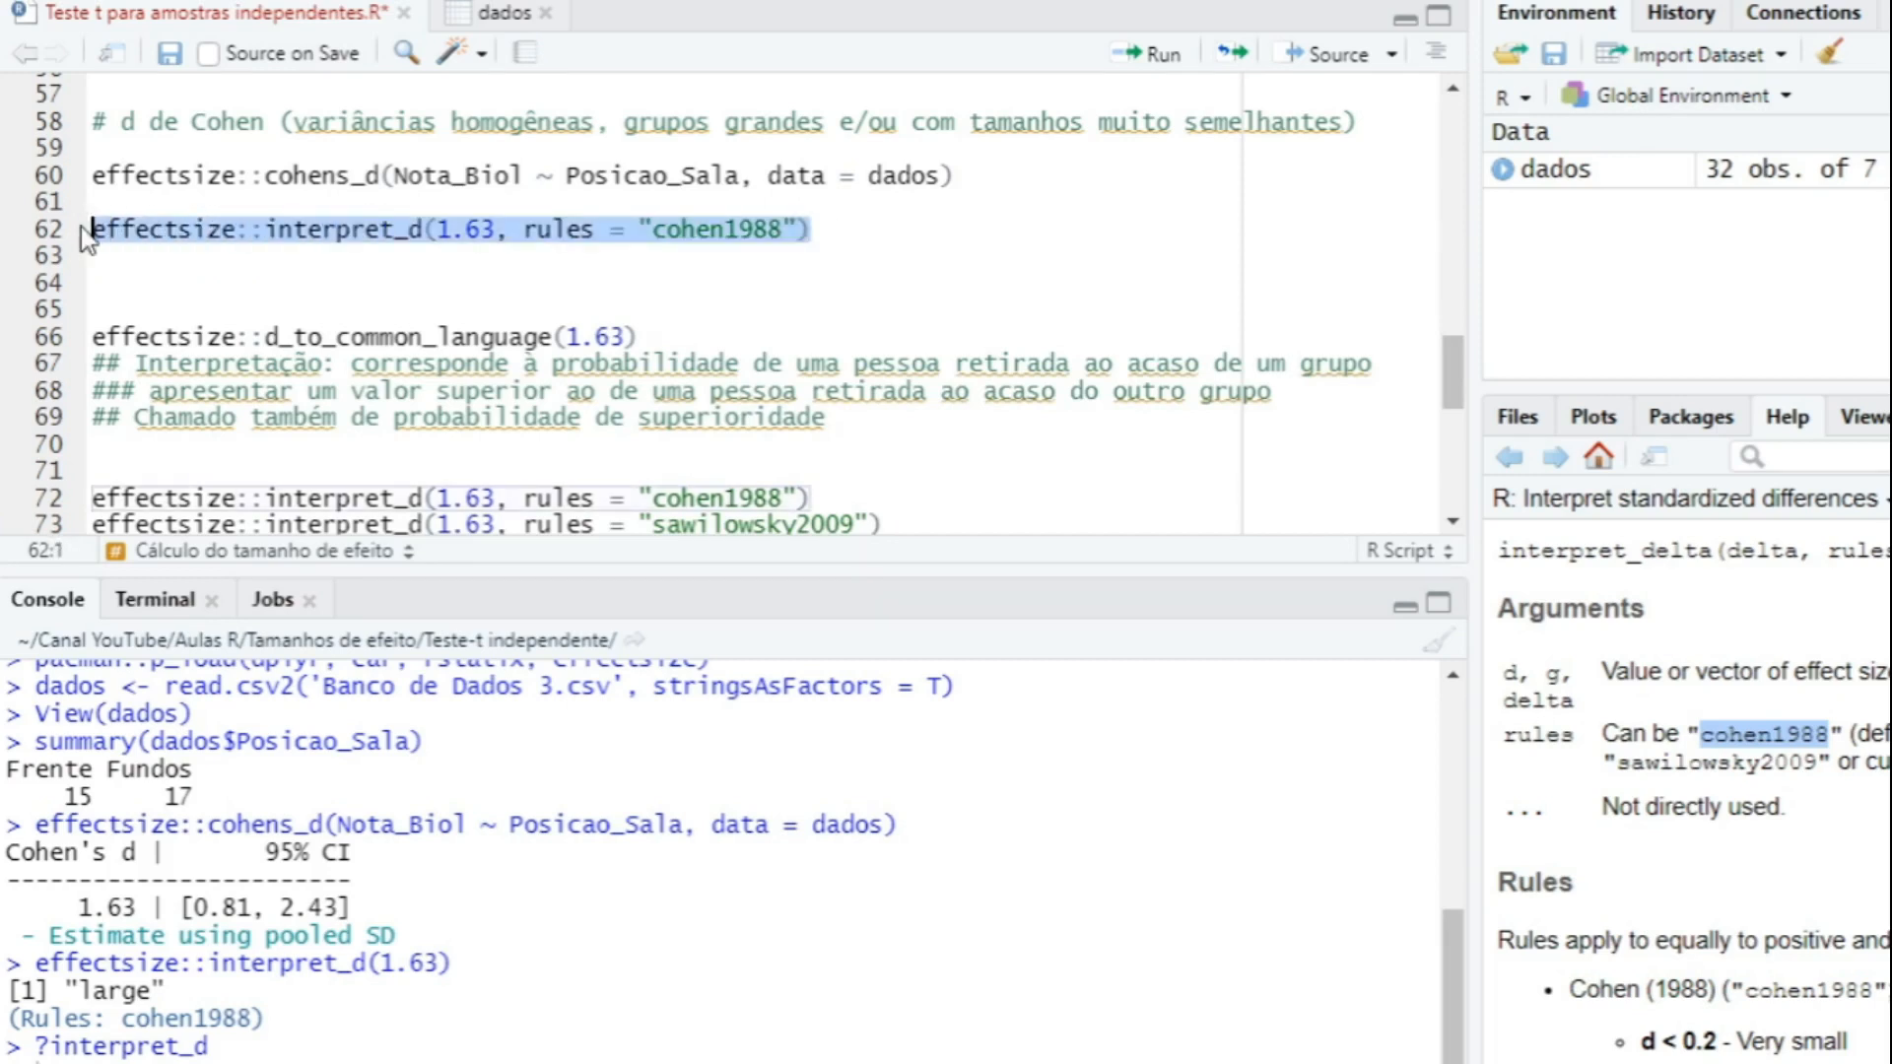
key(ctrl+Return)
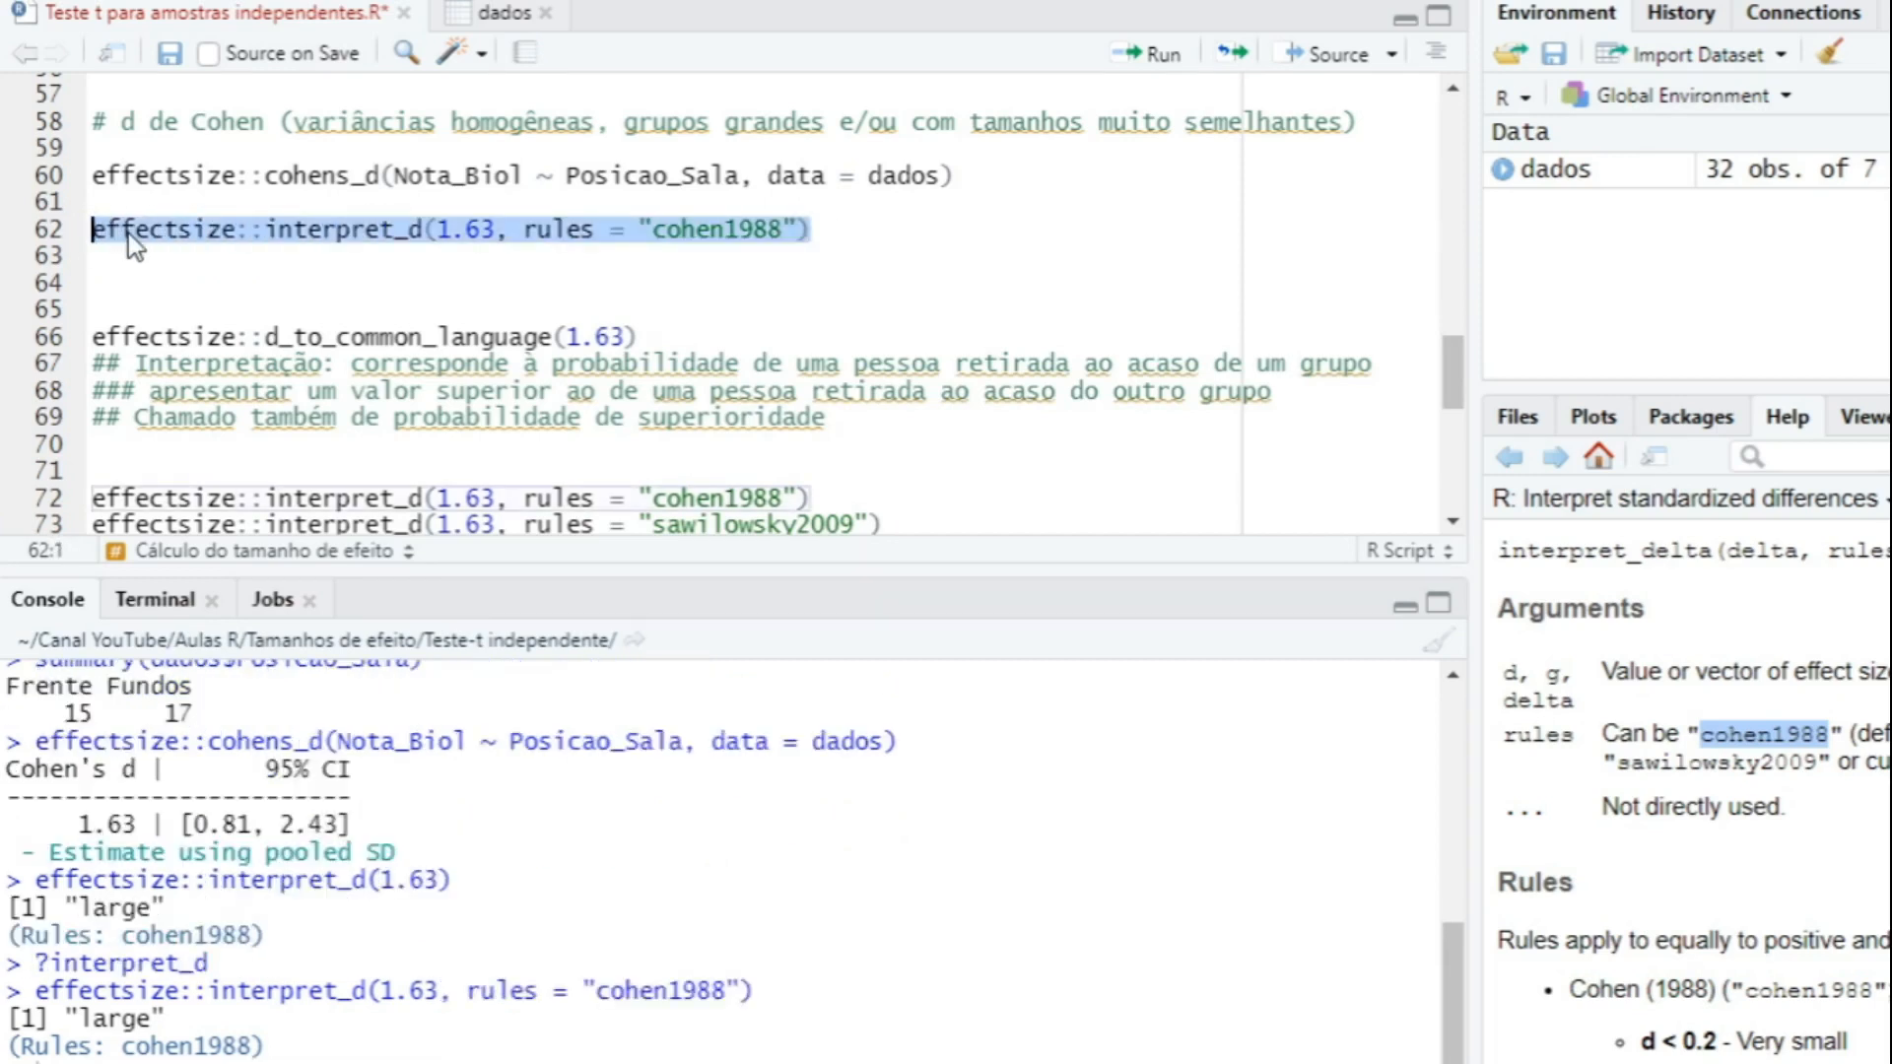
Duplicate the interpret_d line directly below, change its rules to "sawilowsky2009" and run it.
key(ctrl+c)
click(126, 258)
key(ctrl+v)
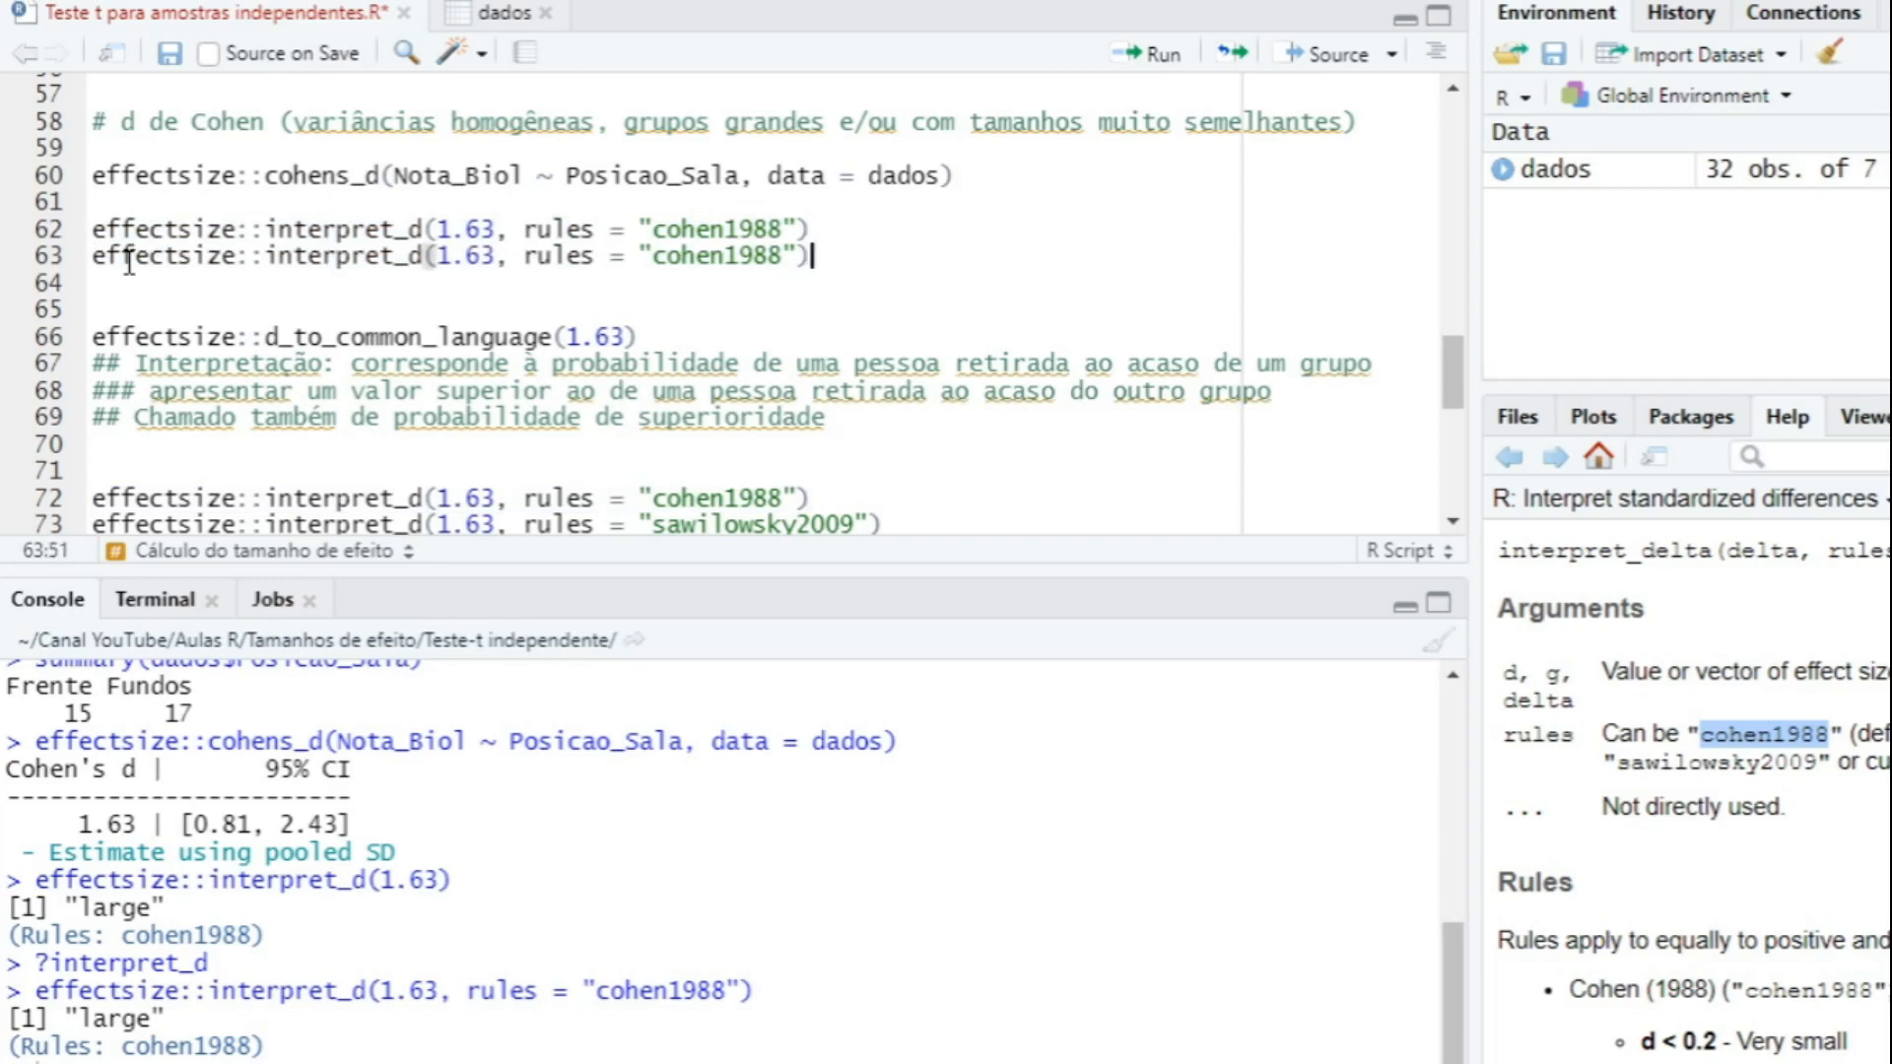
drag(652, 258, 783, 259)
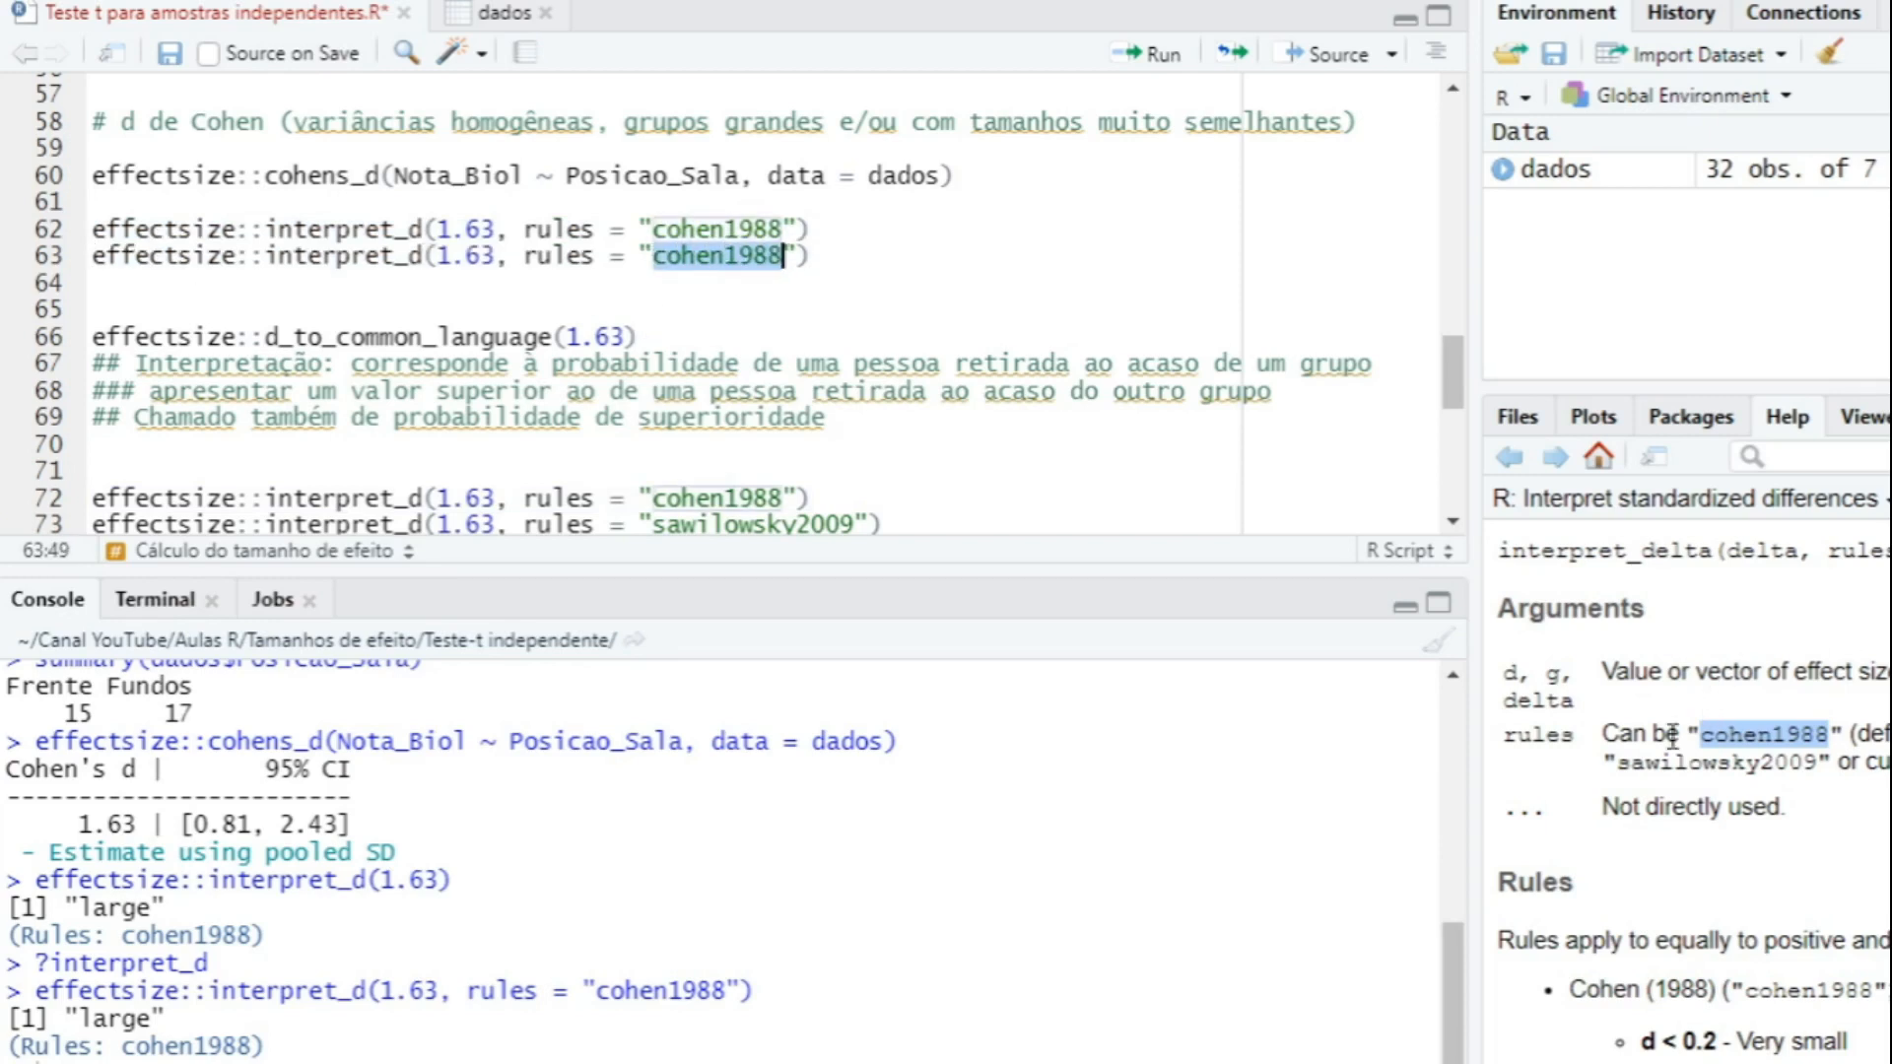
drag(1618, 763, 1817, 761)
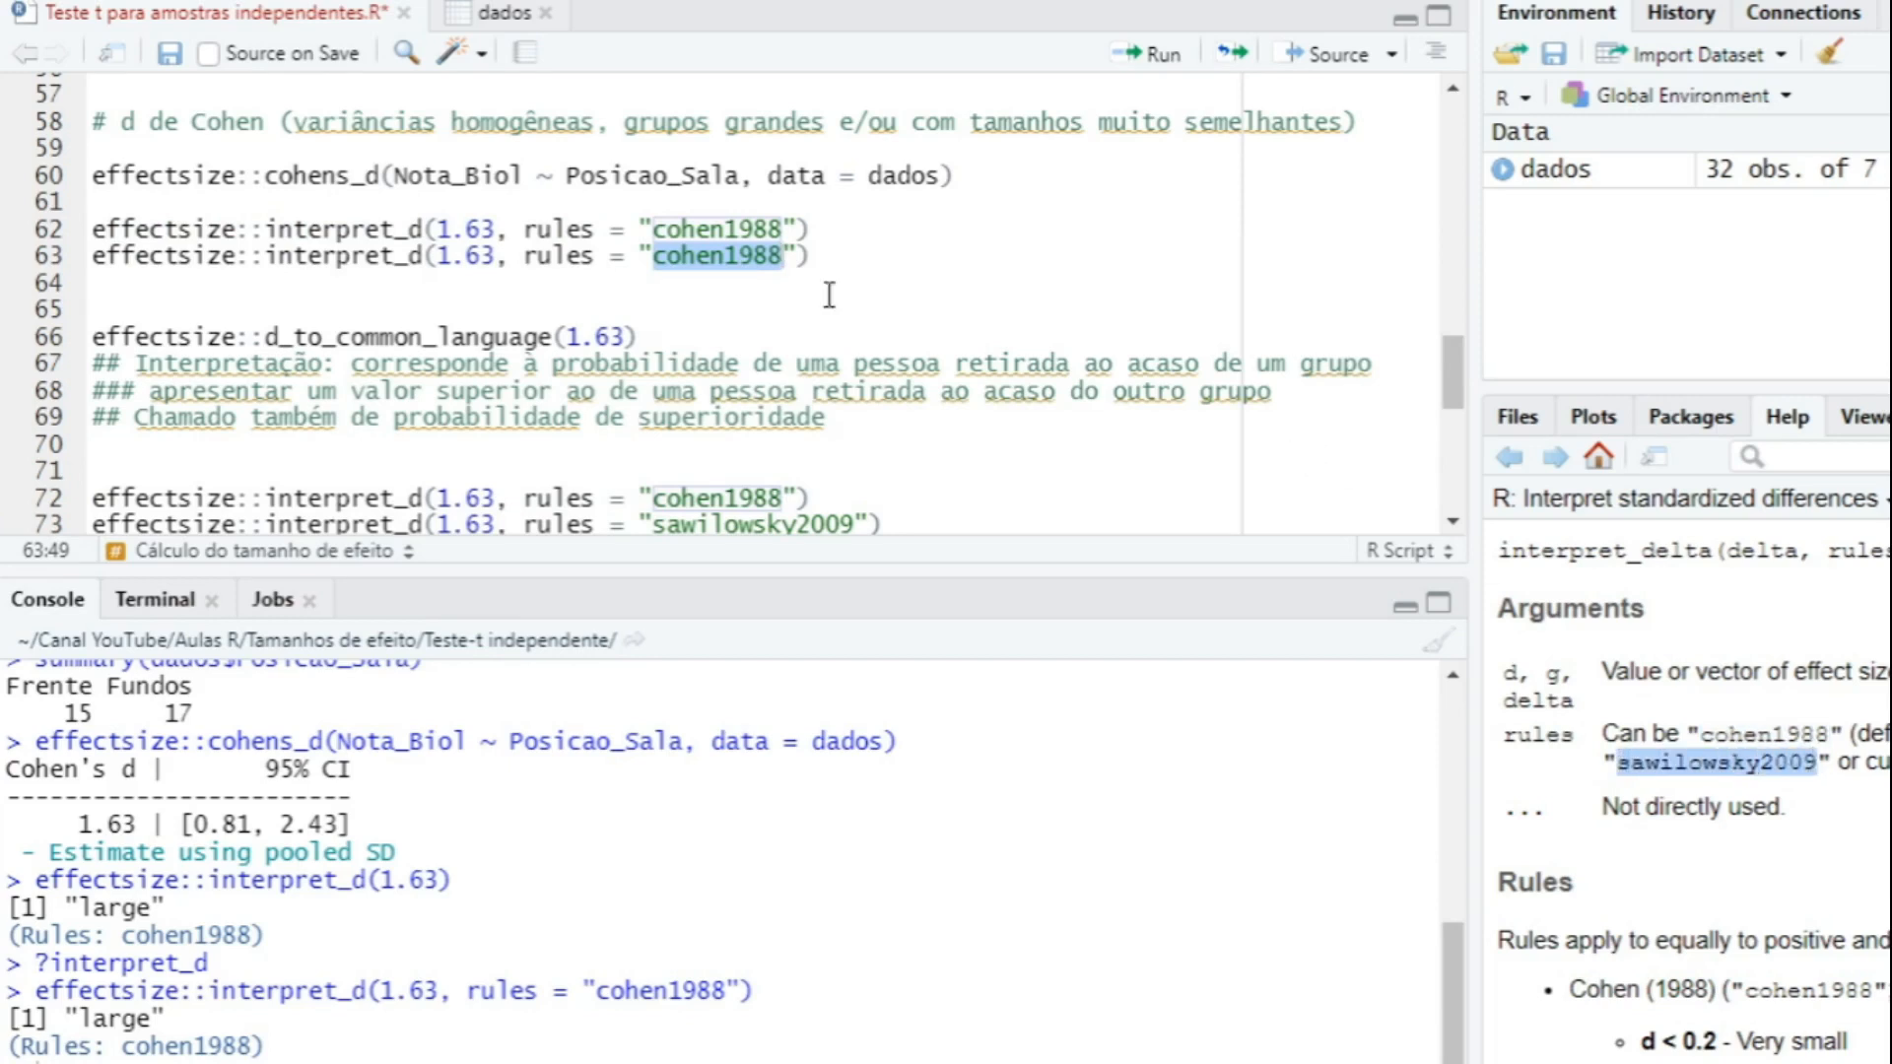
double_click(730, 257)
key(ctrl+v)
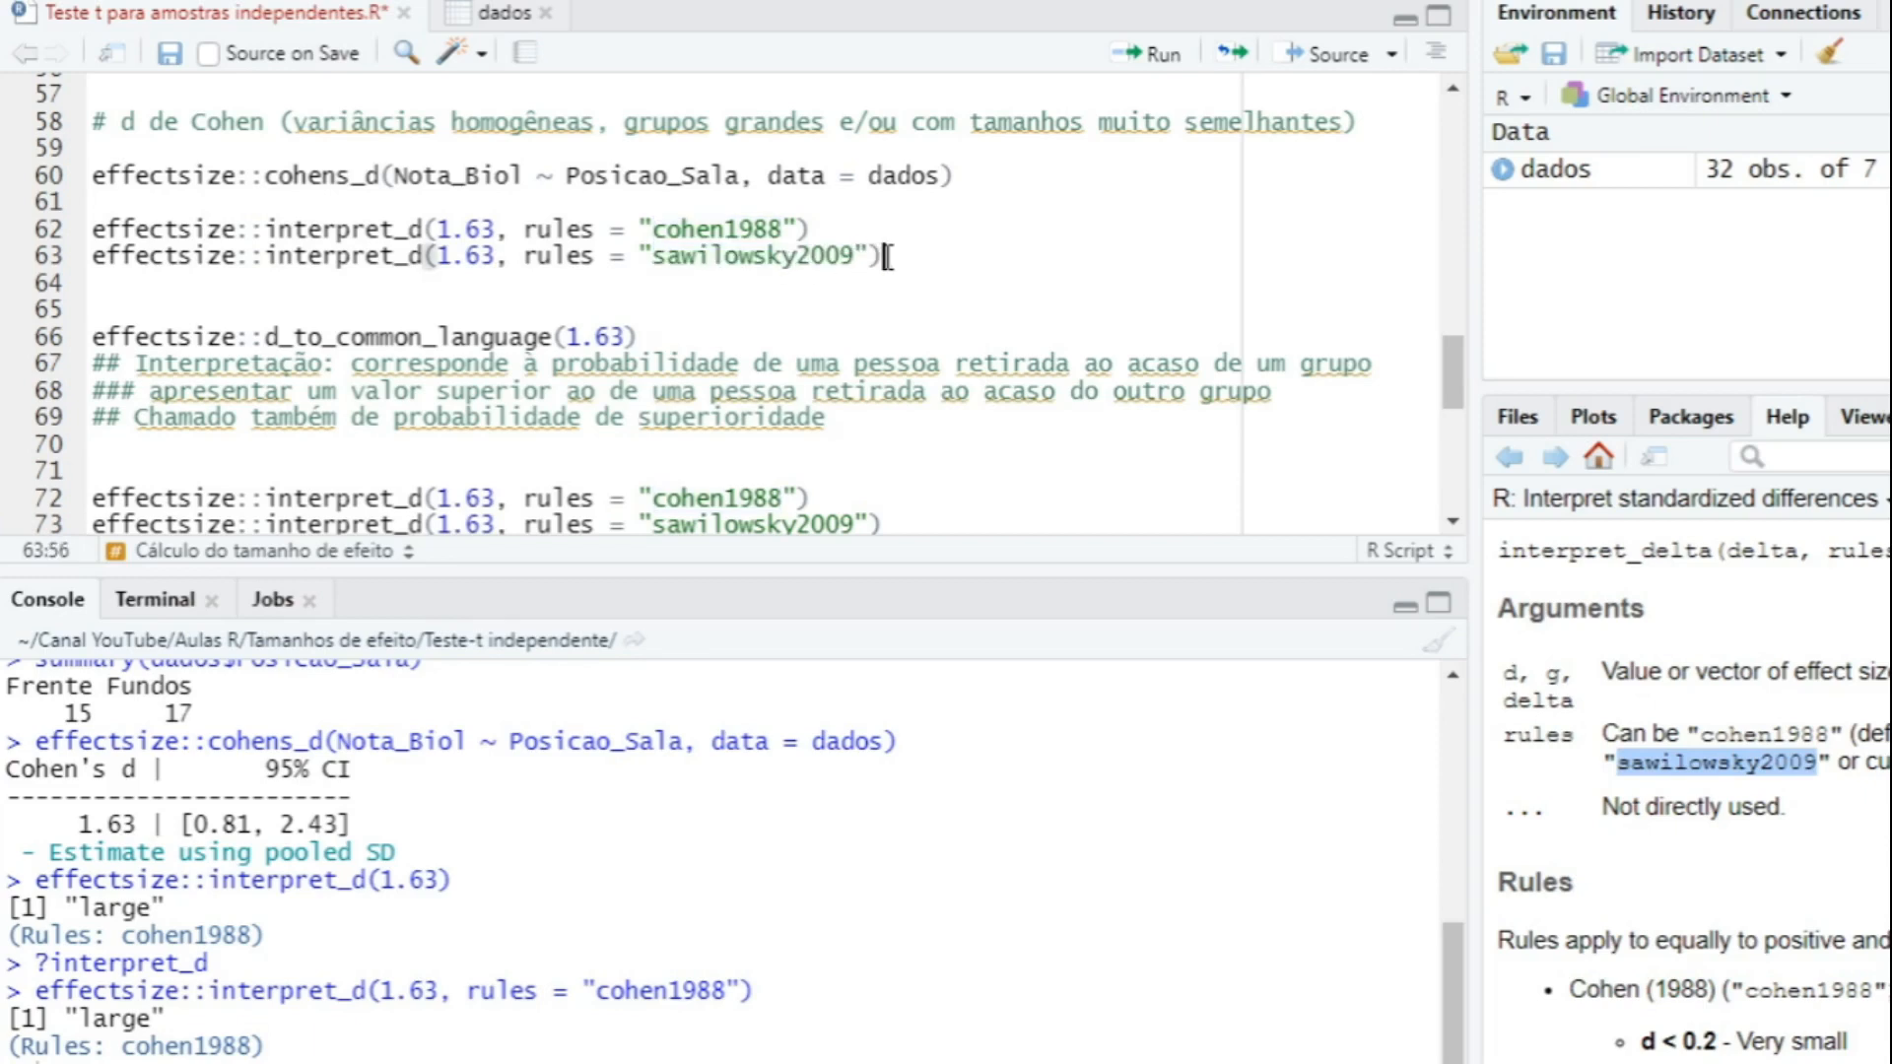
key(ctrl+Return)
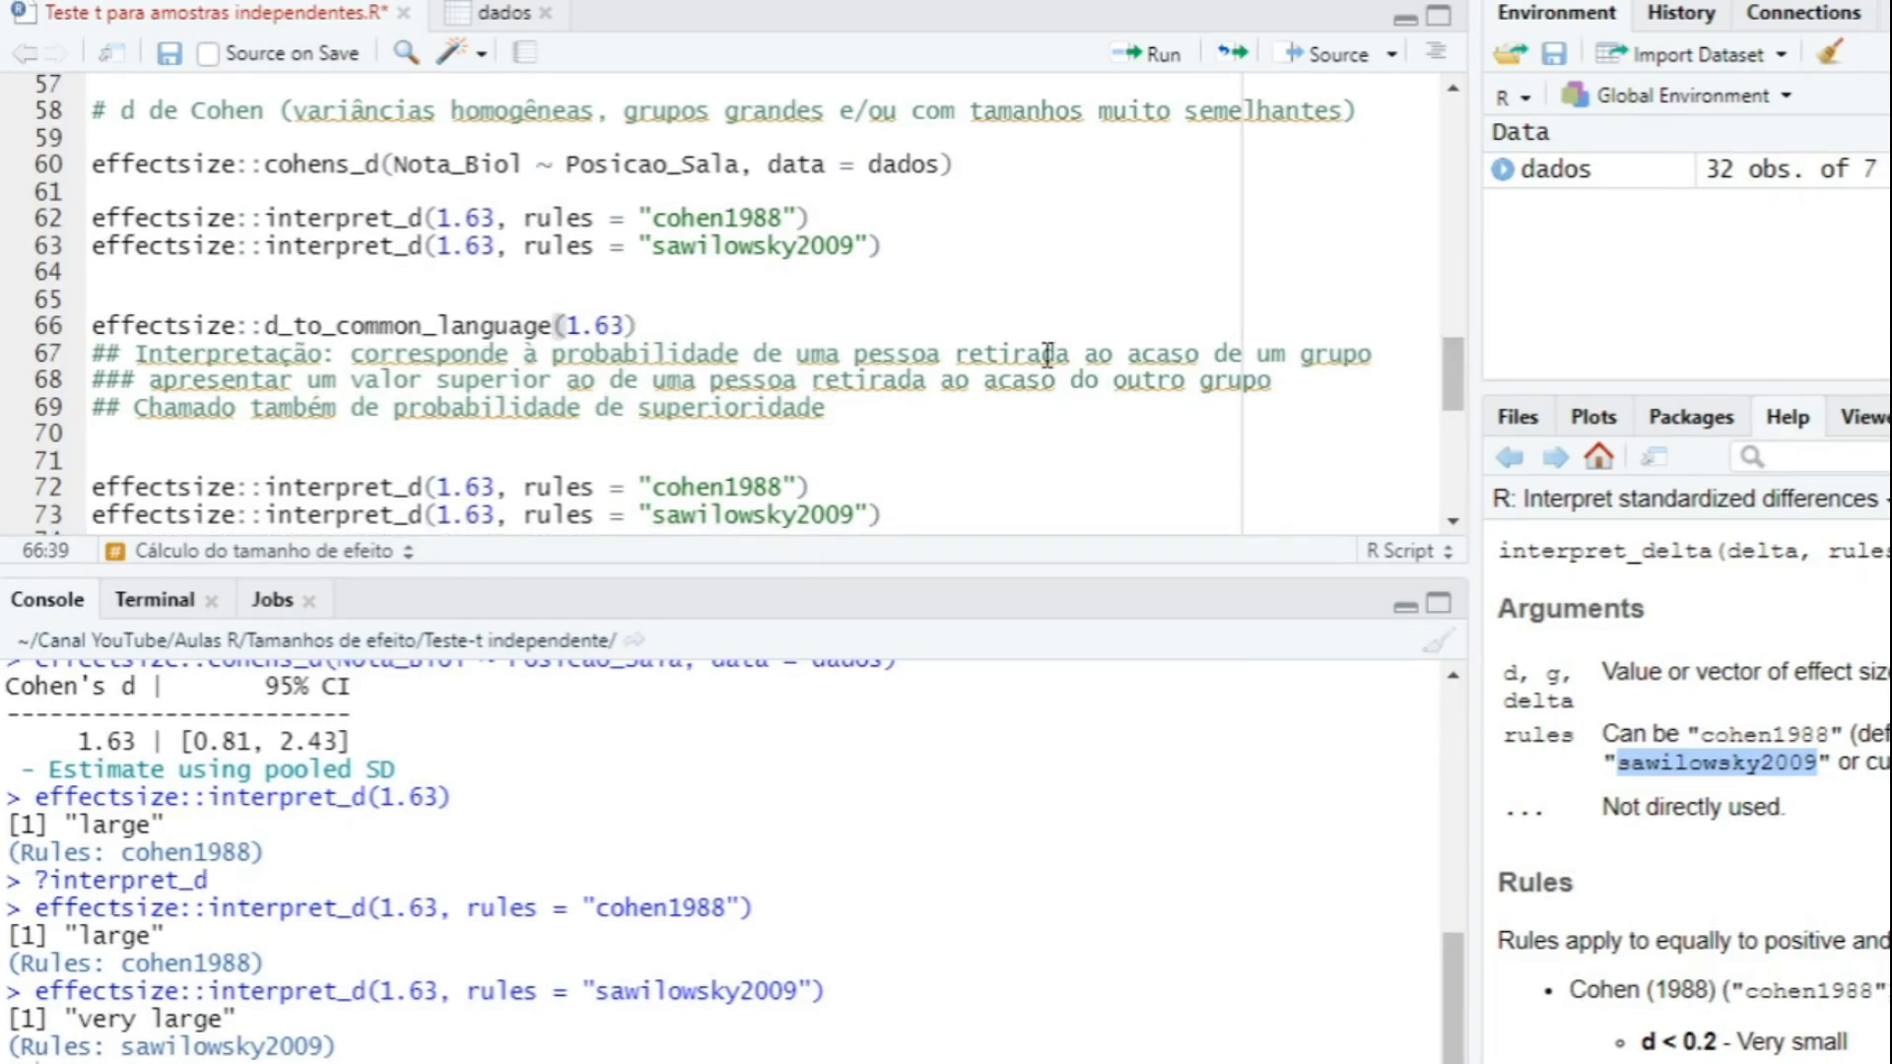
Delete the two duplicate interpret_d lines below the d_to_common_language comments.
drag(734, 524, 91, 488)
key(Delete)
key(Delete)
key(Up)
key(Up)
Insert effectsize::d_to_common_language(1.63) between the interpret_d lines and the existing d_to_common_language line, and run it.
scroll(1448, 377, up, 1)
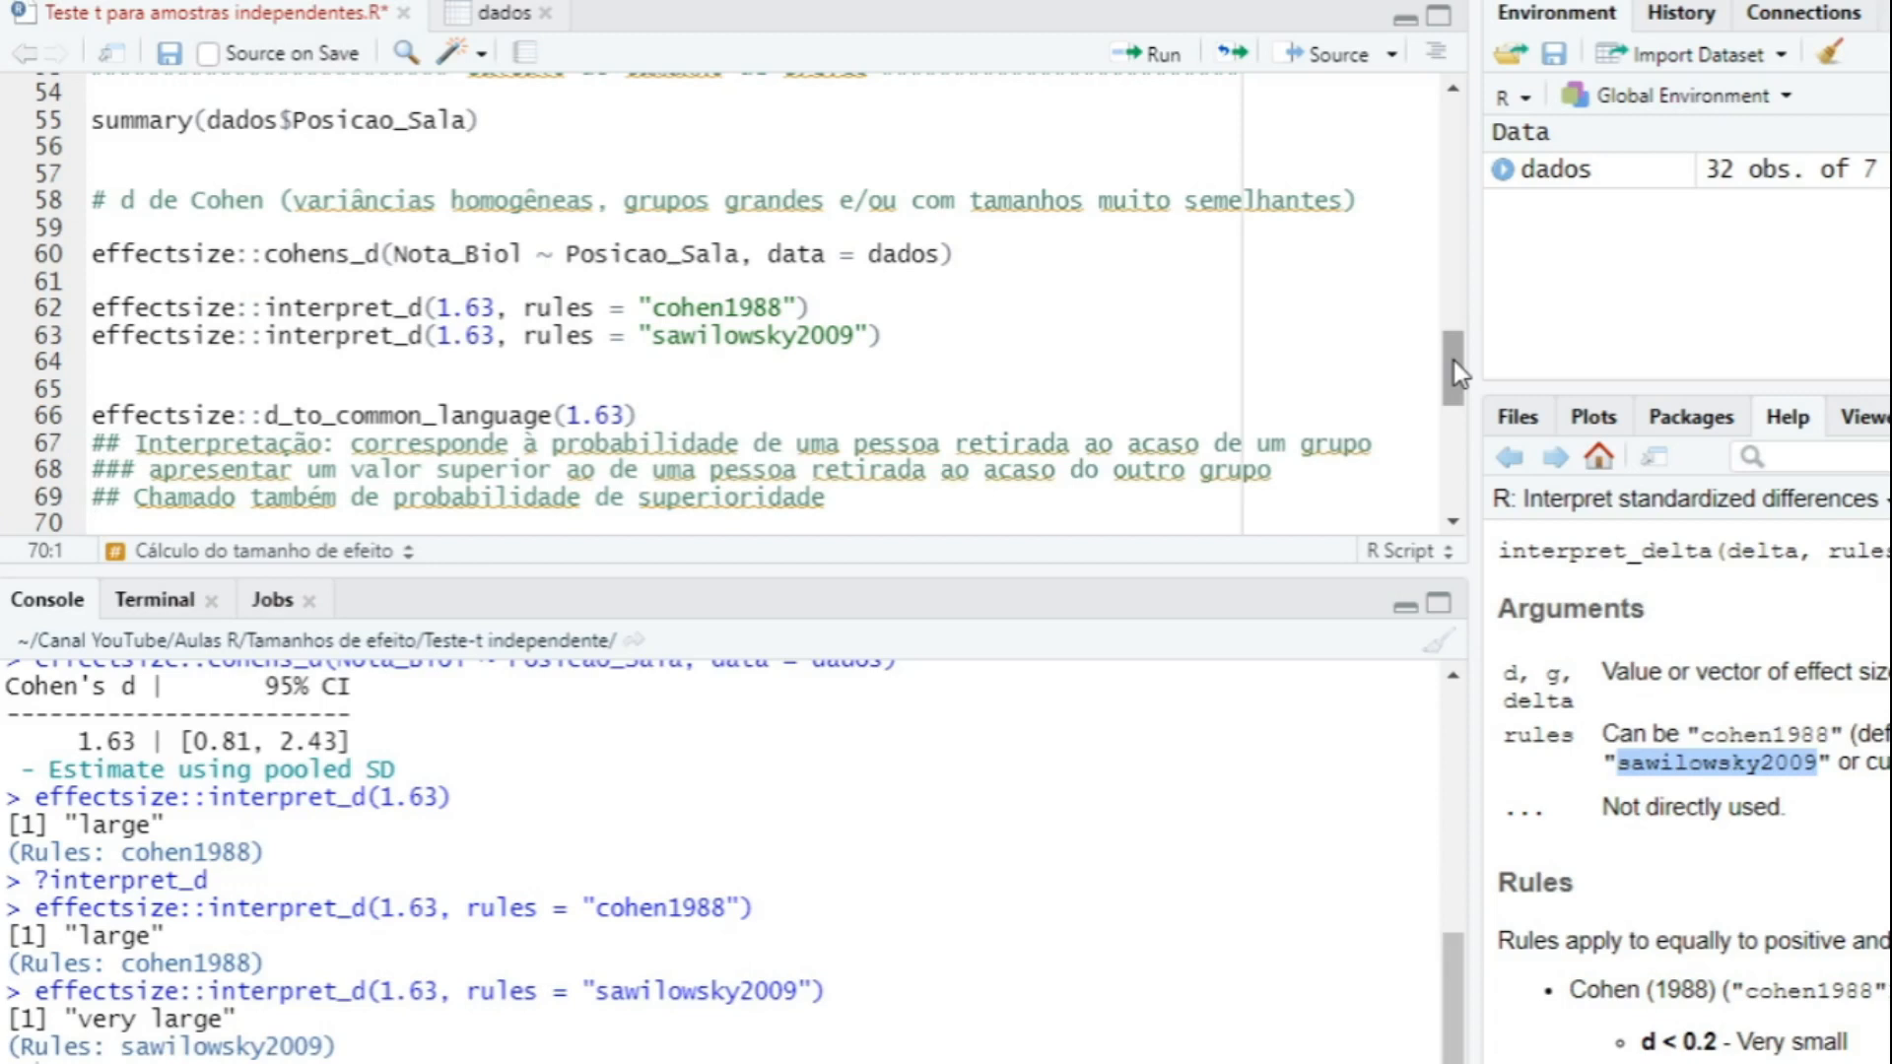
click(706, 369)
key(Return)
key(Return)
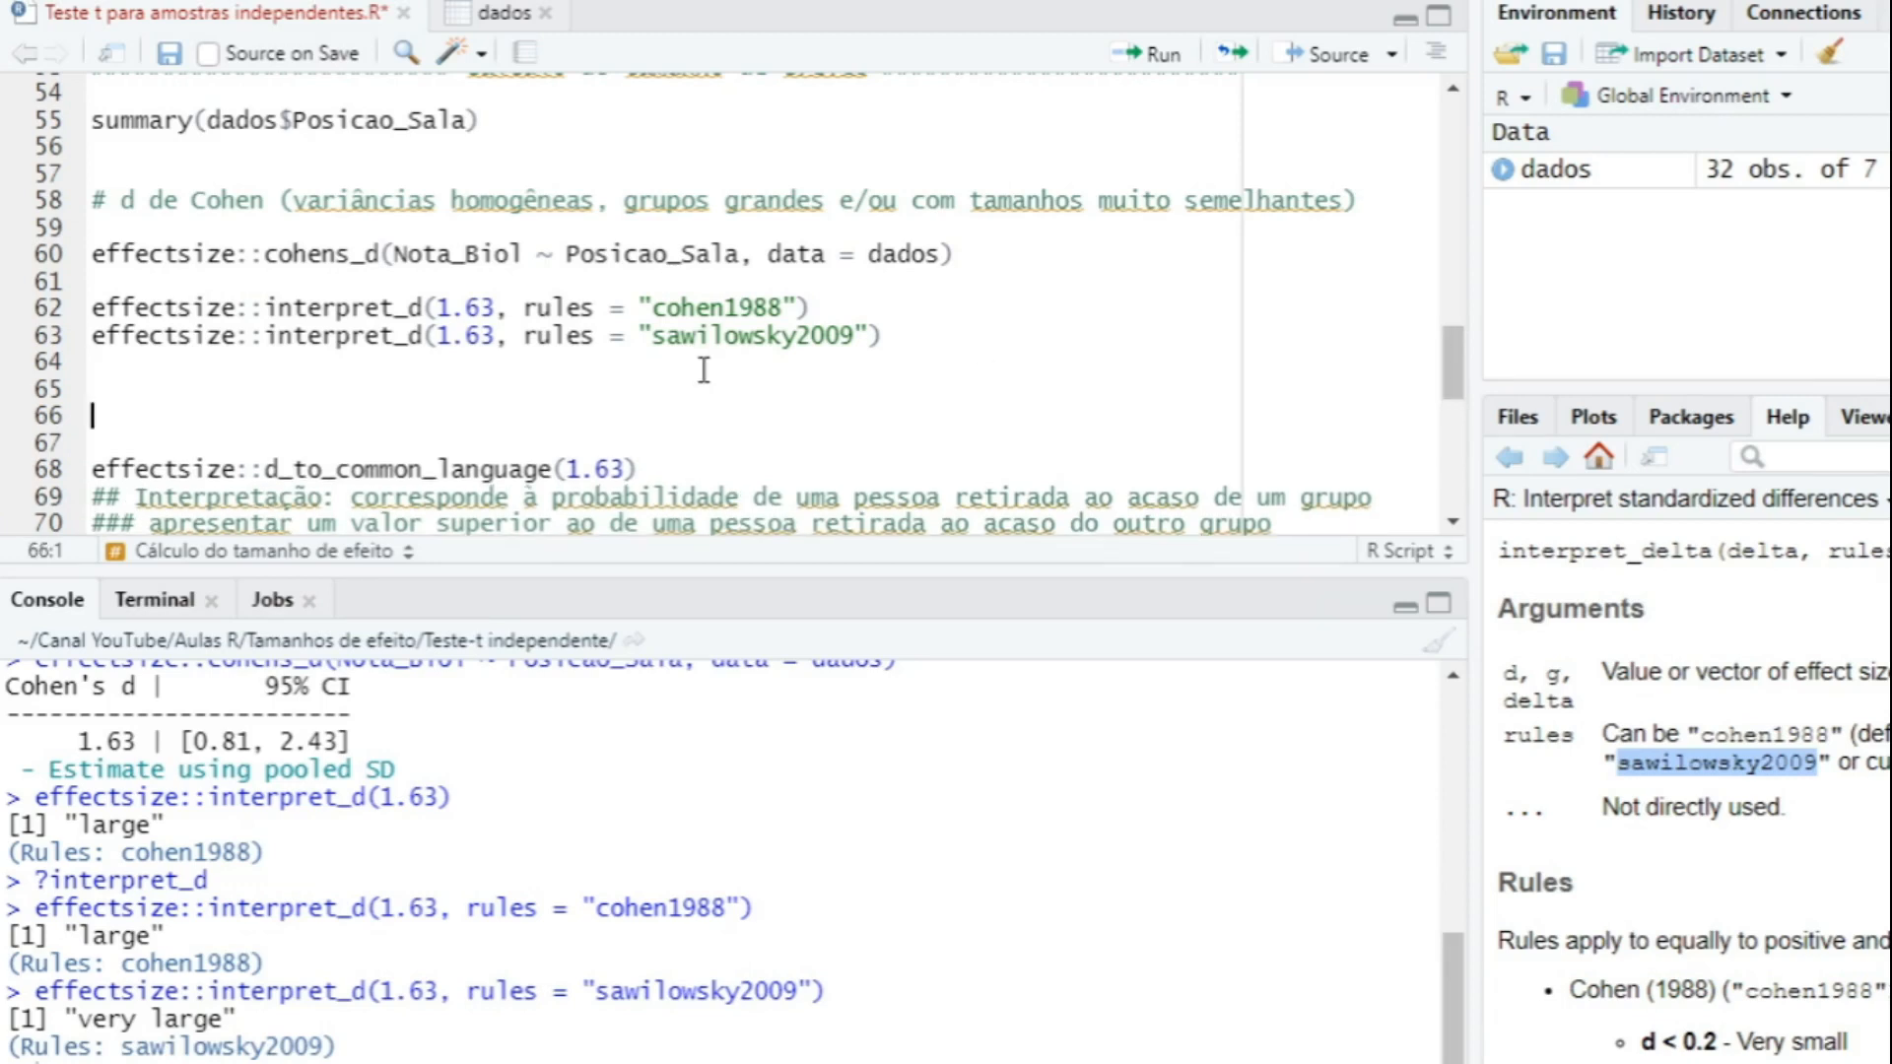
drag(1458, 363, 1452, 374)
text(effect)
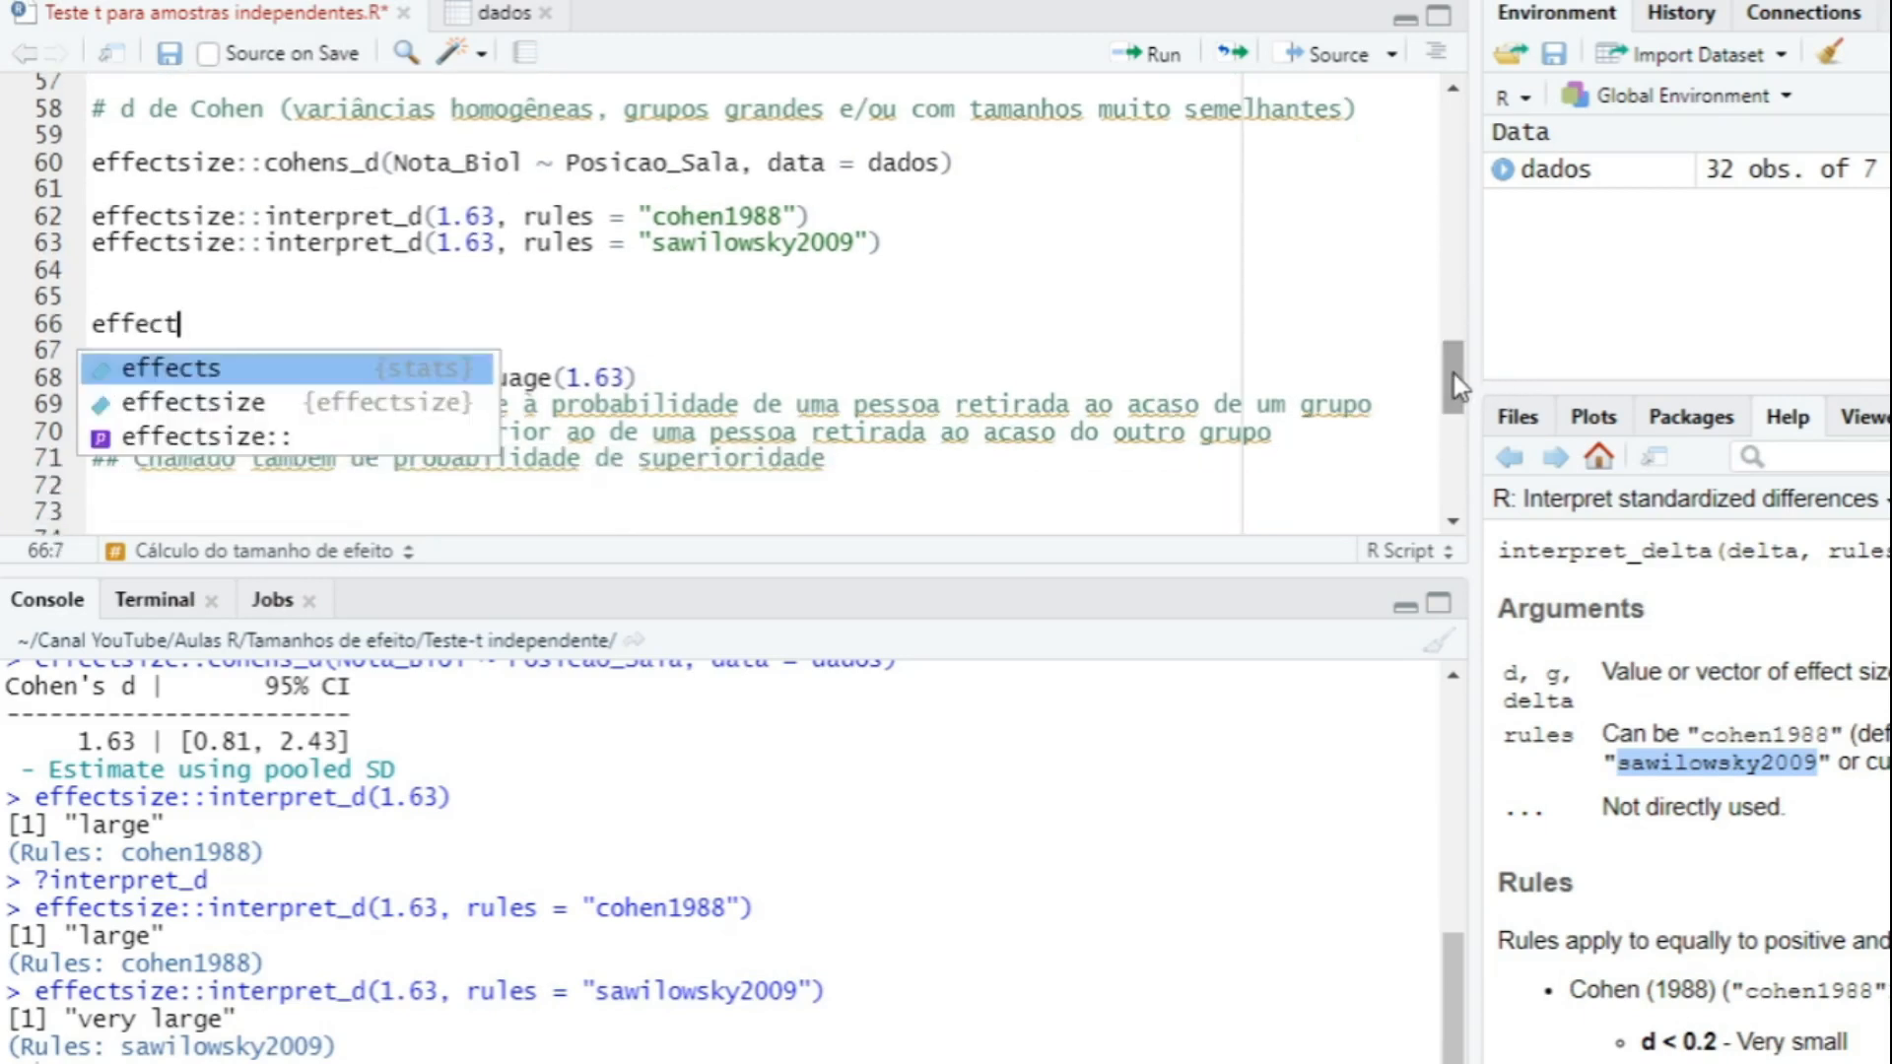
text(size::)
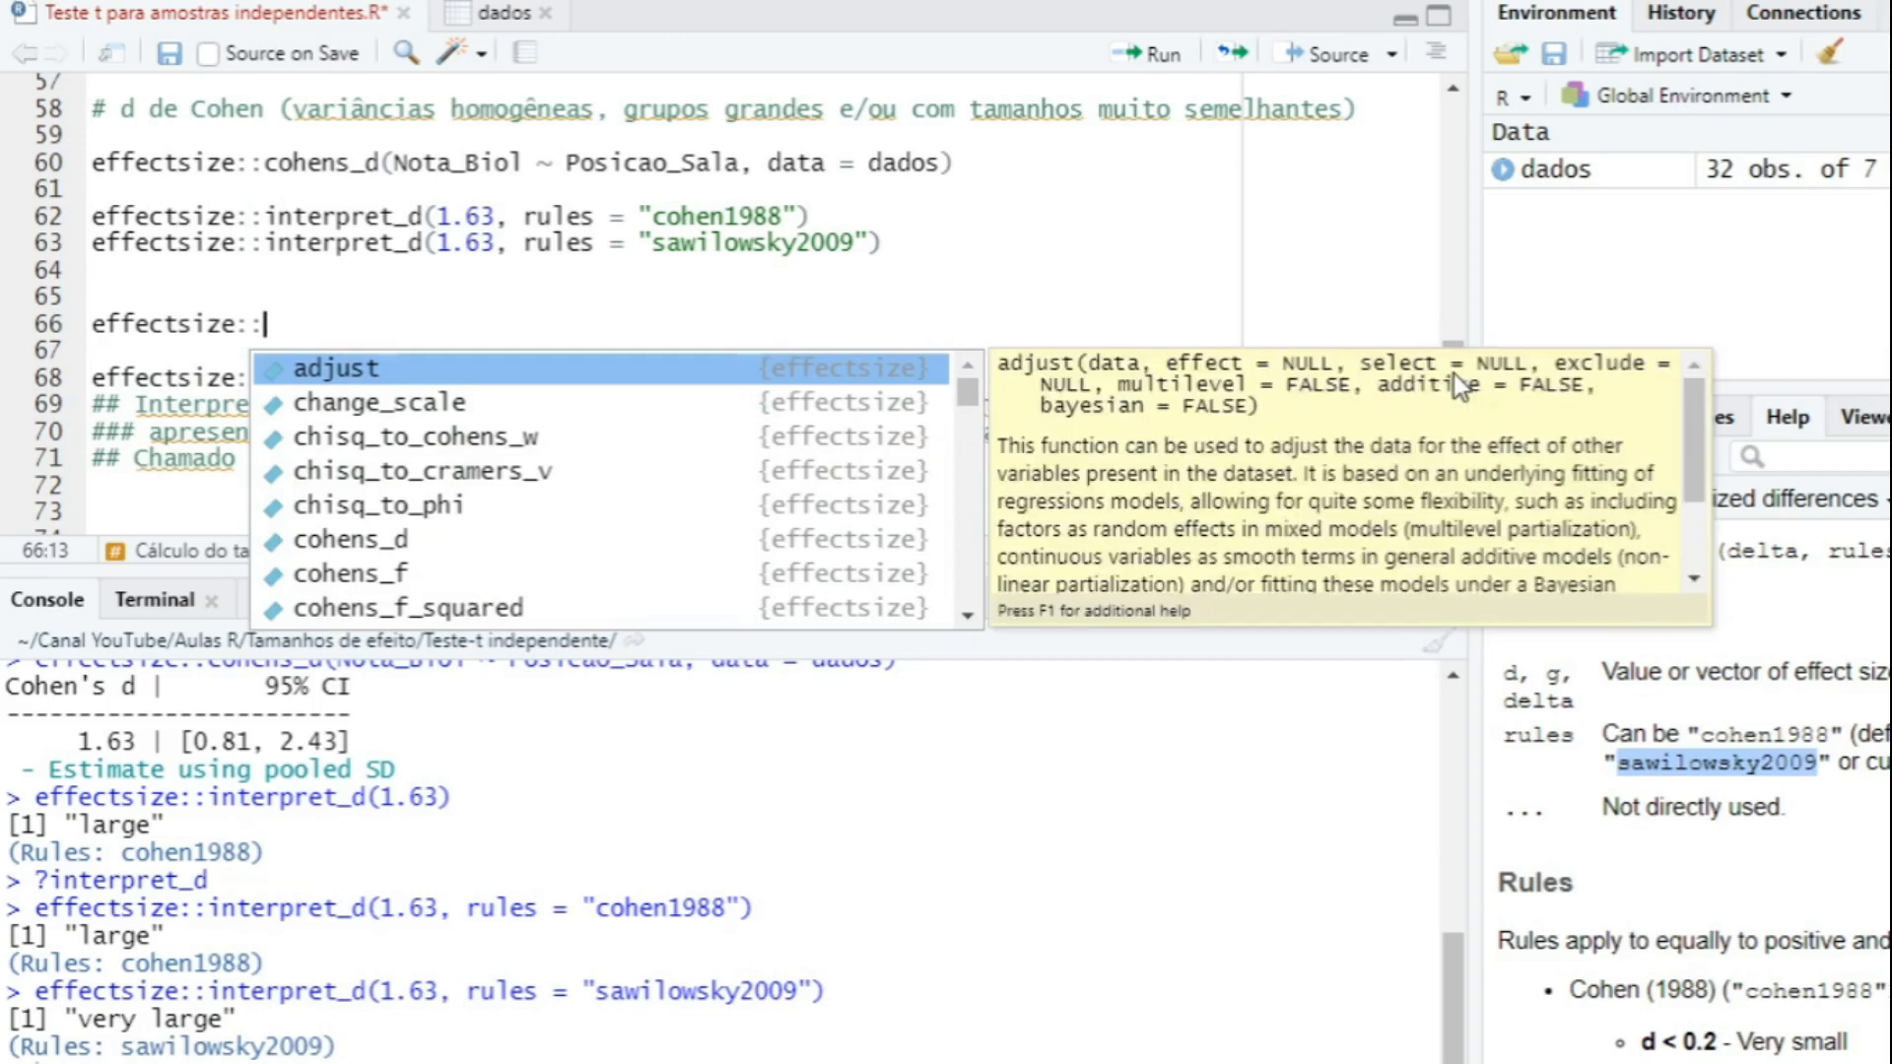
text(d_to)
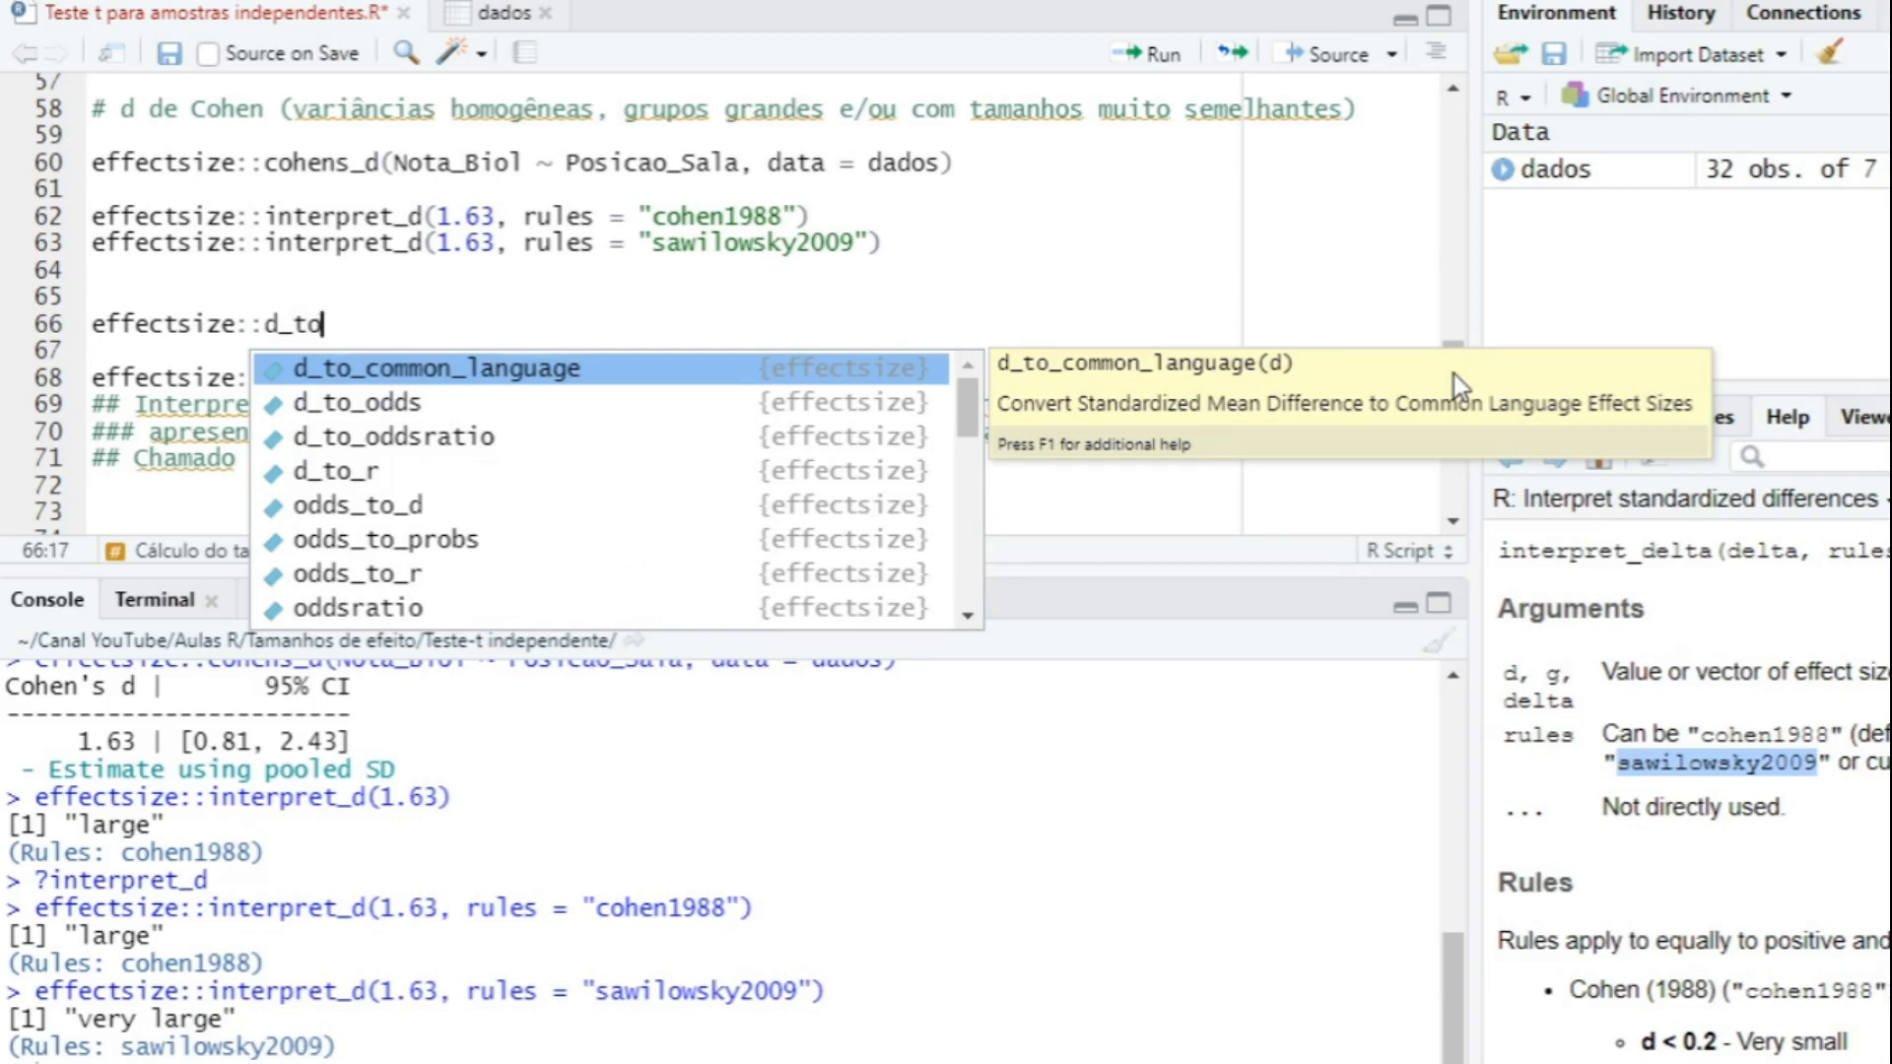
click(607, 439)
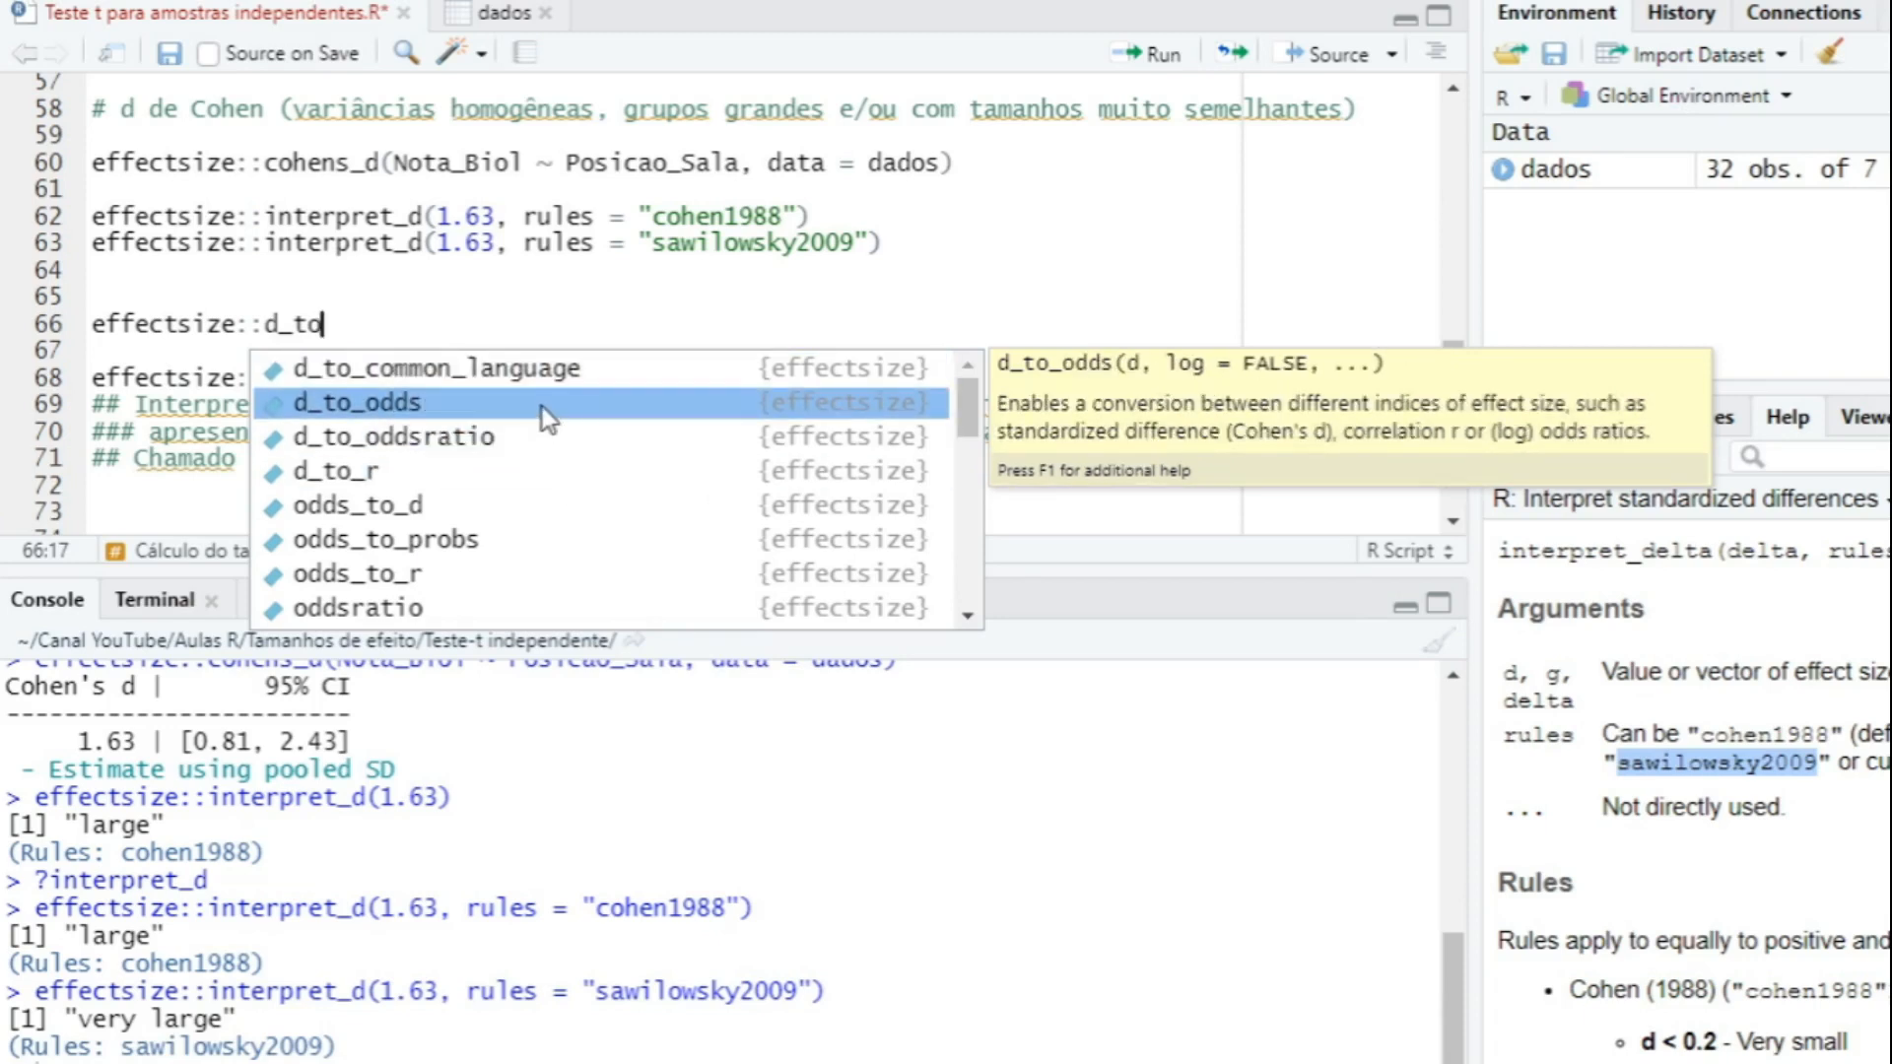
double_click(524, 382)
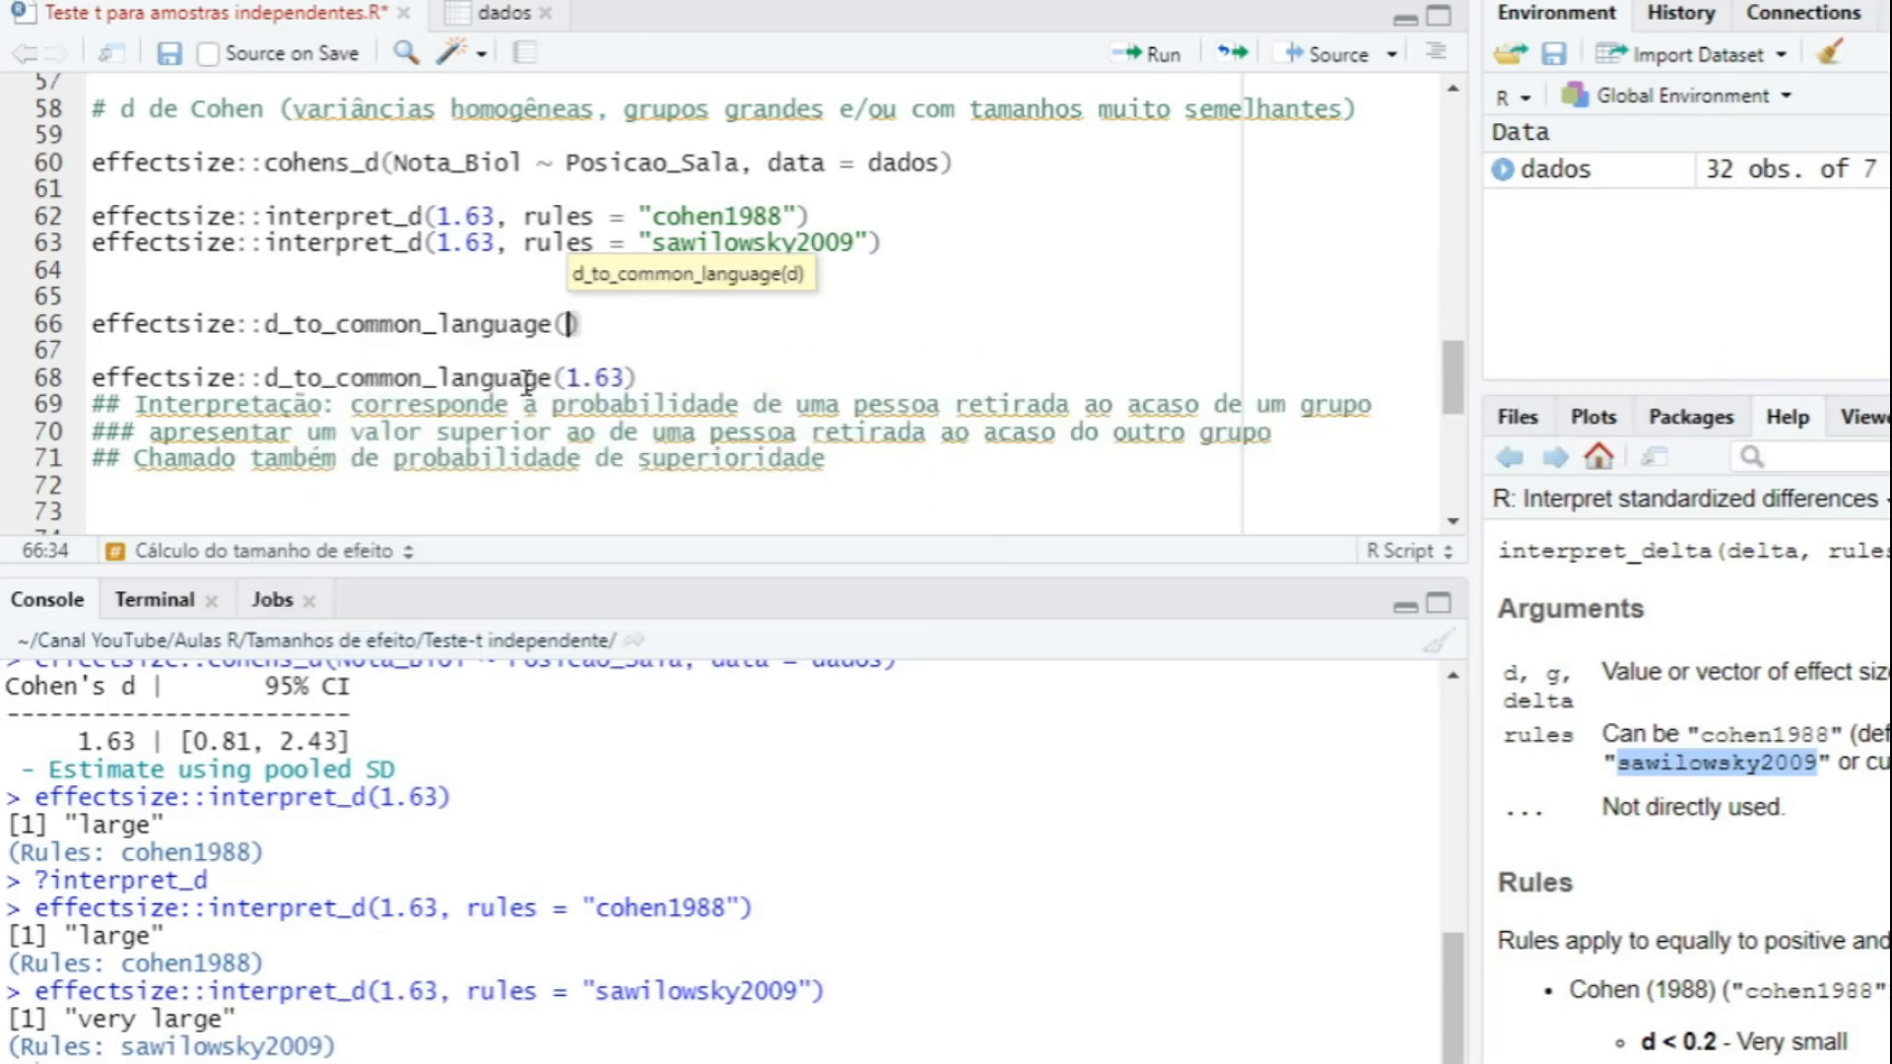
text(1.63)
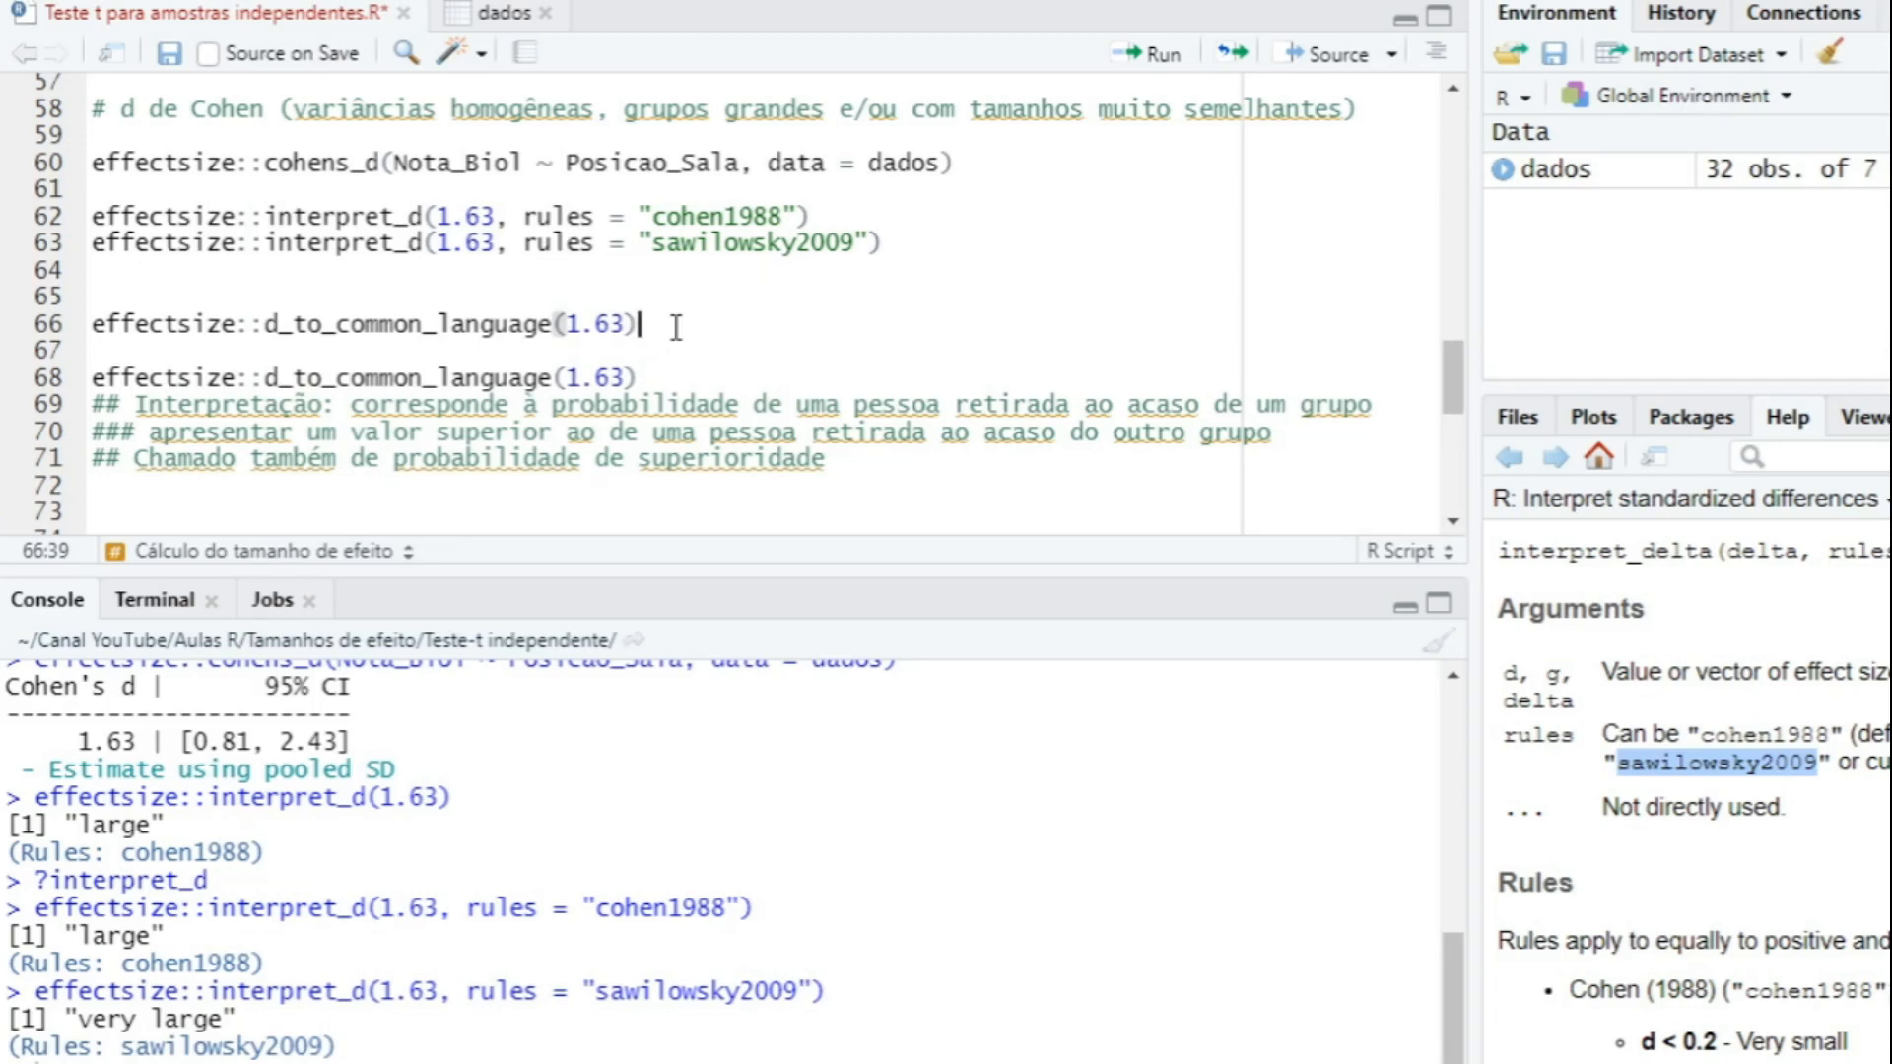
key(ctrl+Return)
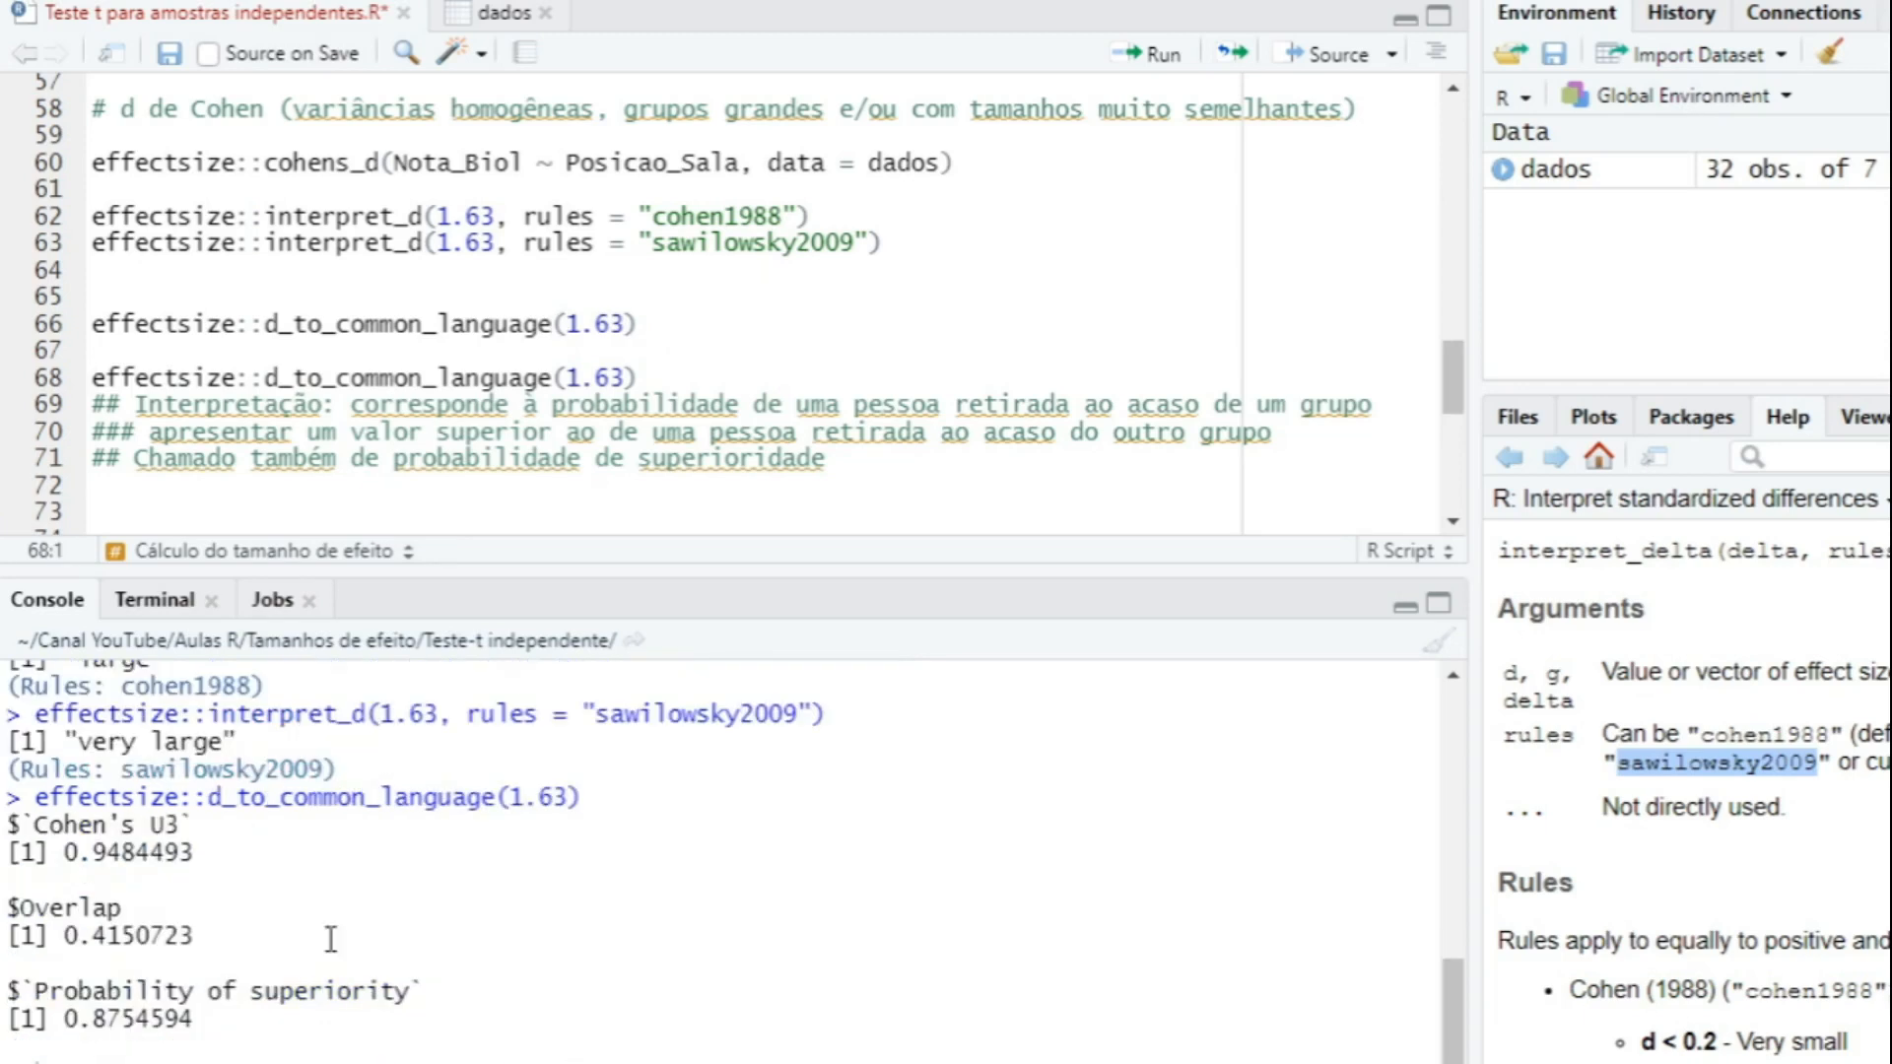
Examine the probability of superiority in the console's d_to_common_language output.
drag(36, 986, 415, 992)
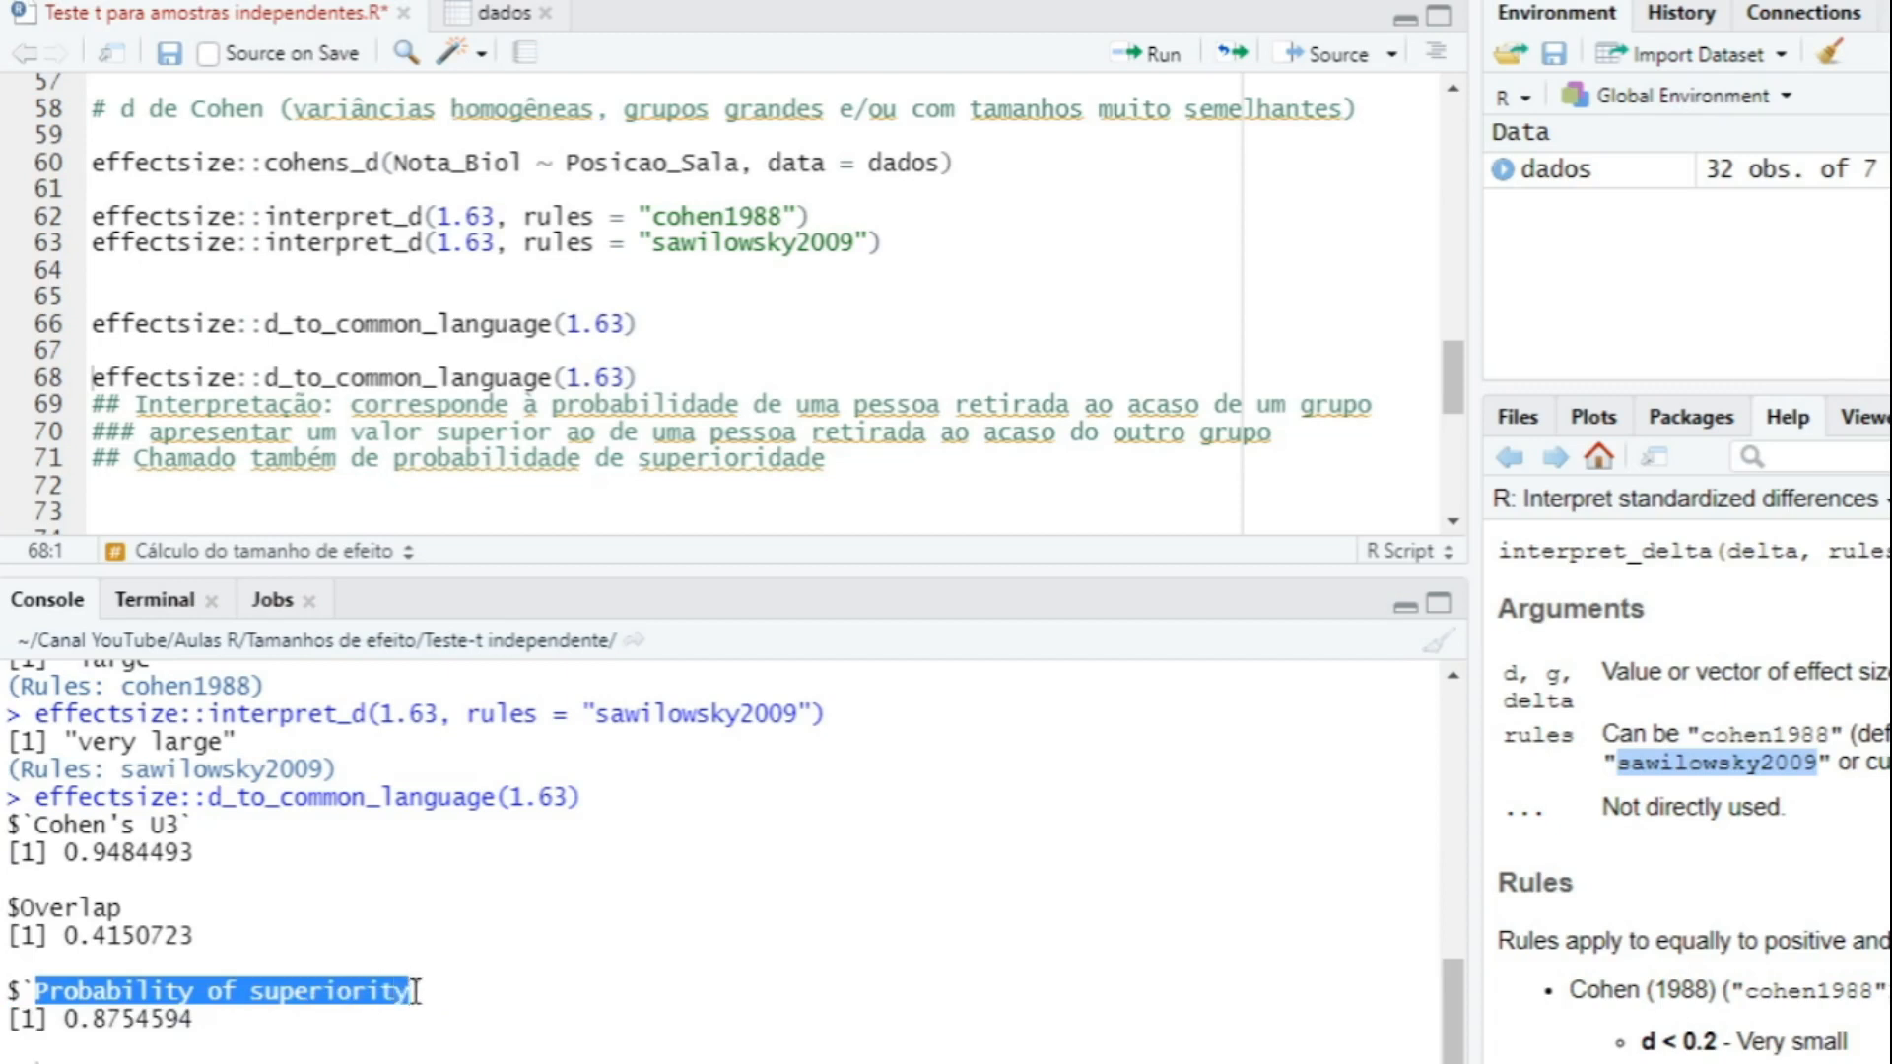
click(415, 992)
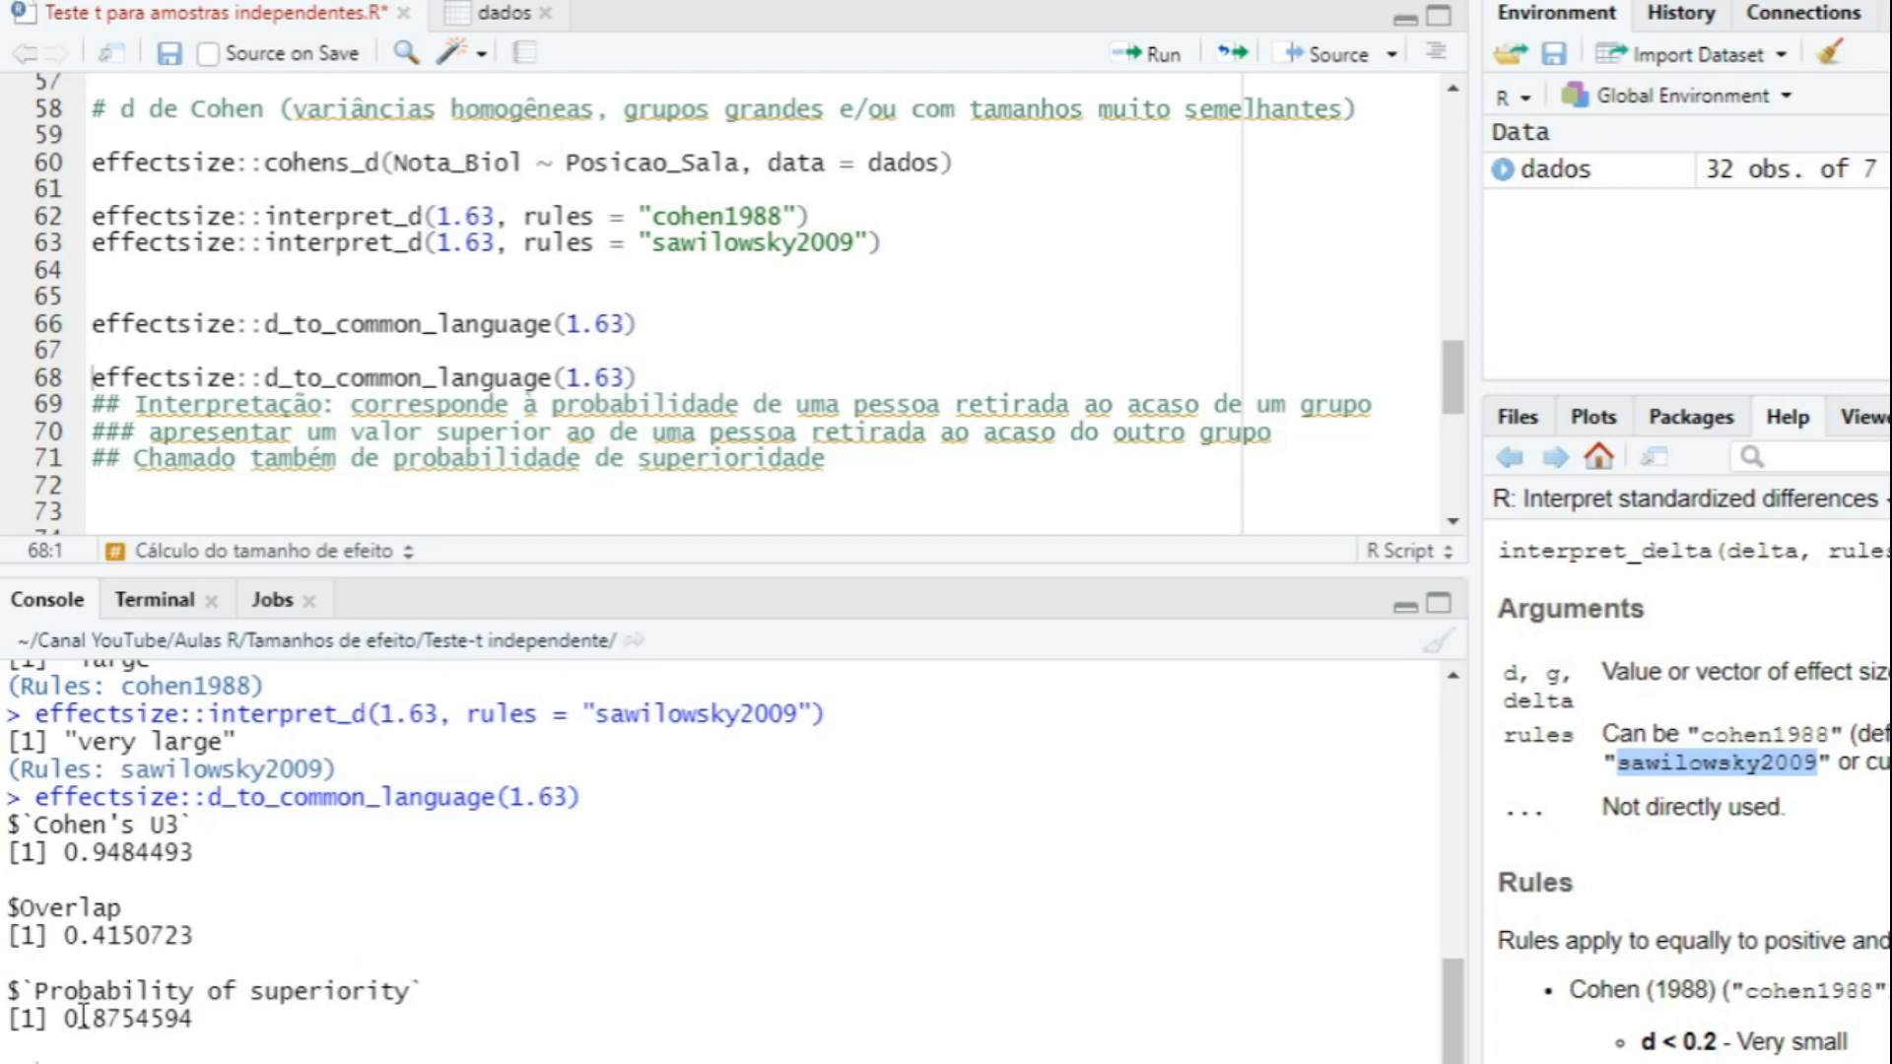
drag(71, 1018, 154, 1023)
click(148, 1024)
Delete the duplicate d_to_common_language line and the blank line above it.
drag(638, 377, 118, 350)
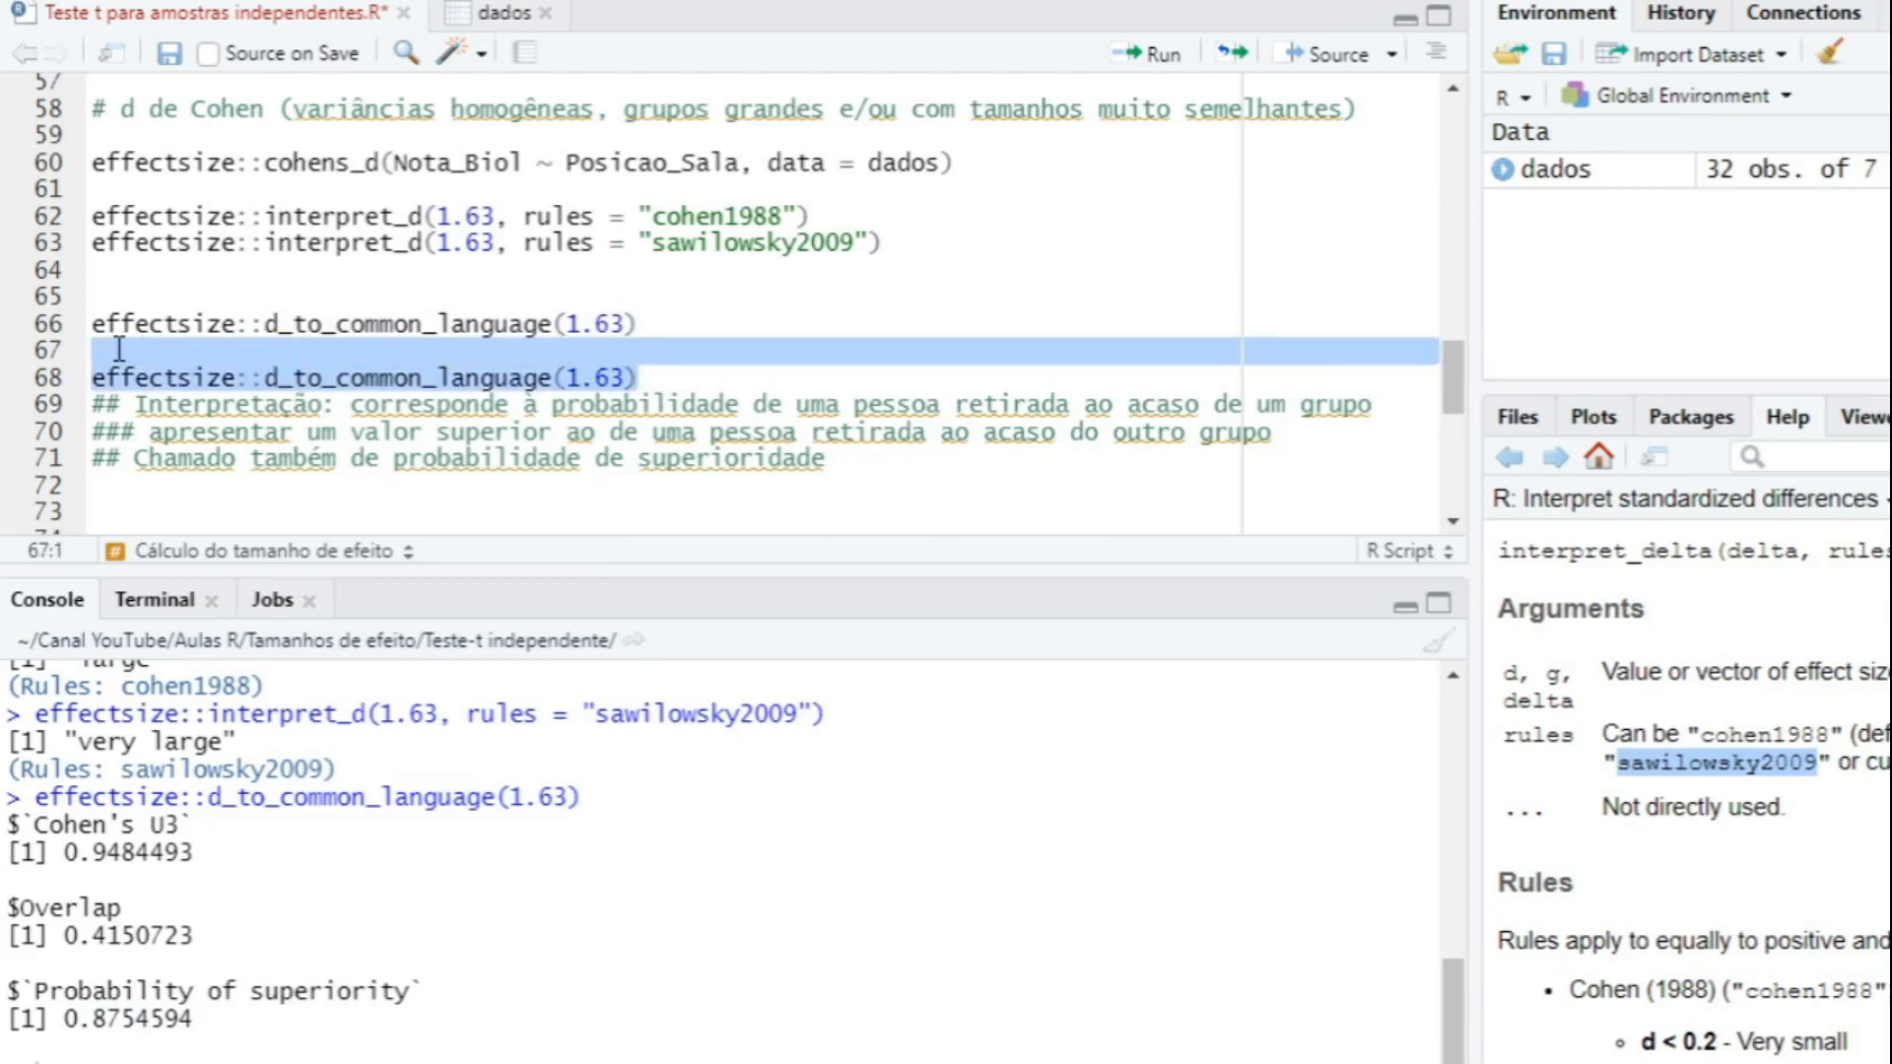
key(Delete)
key(Delete)
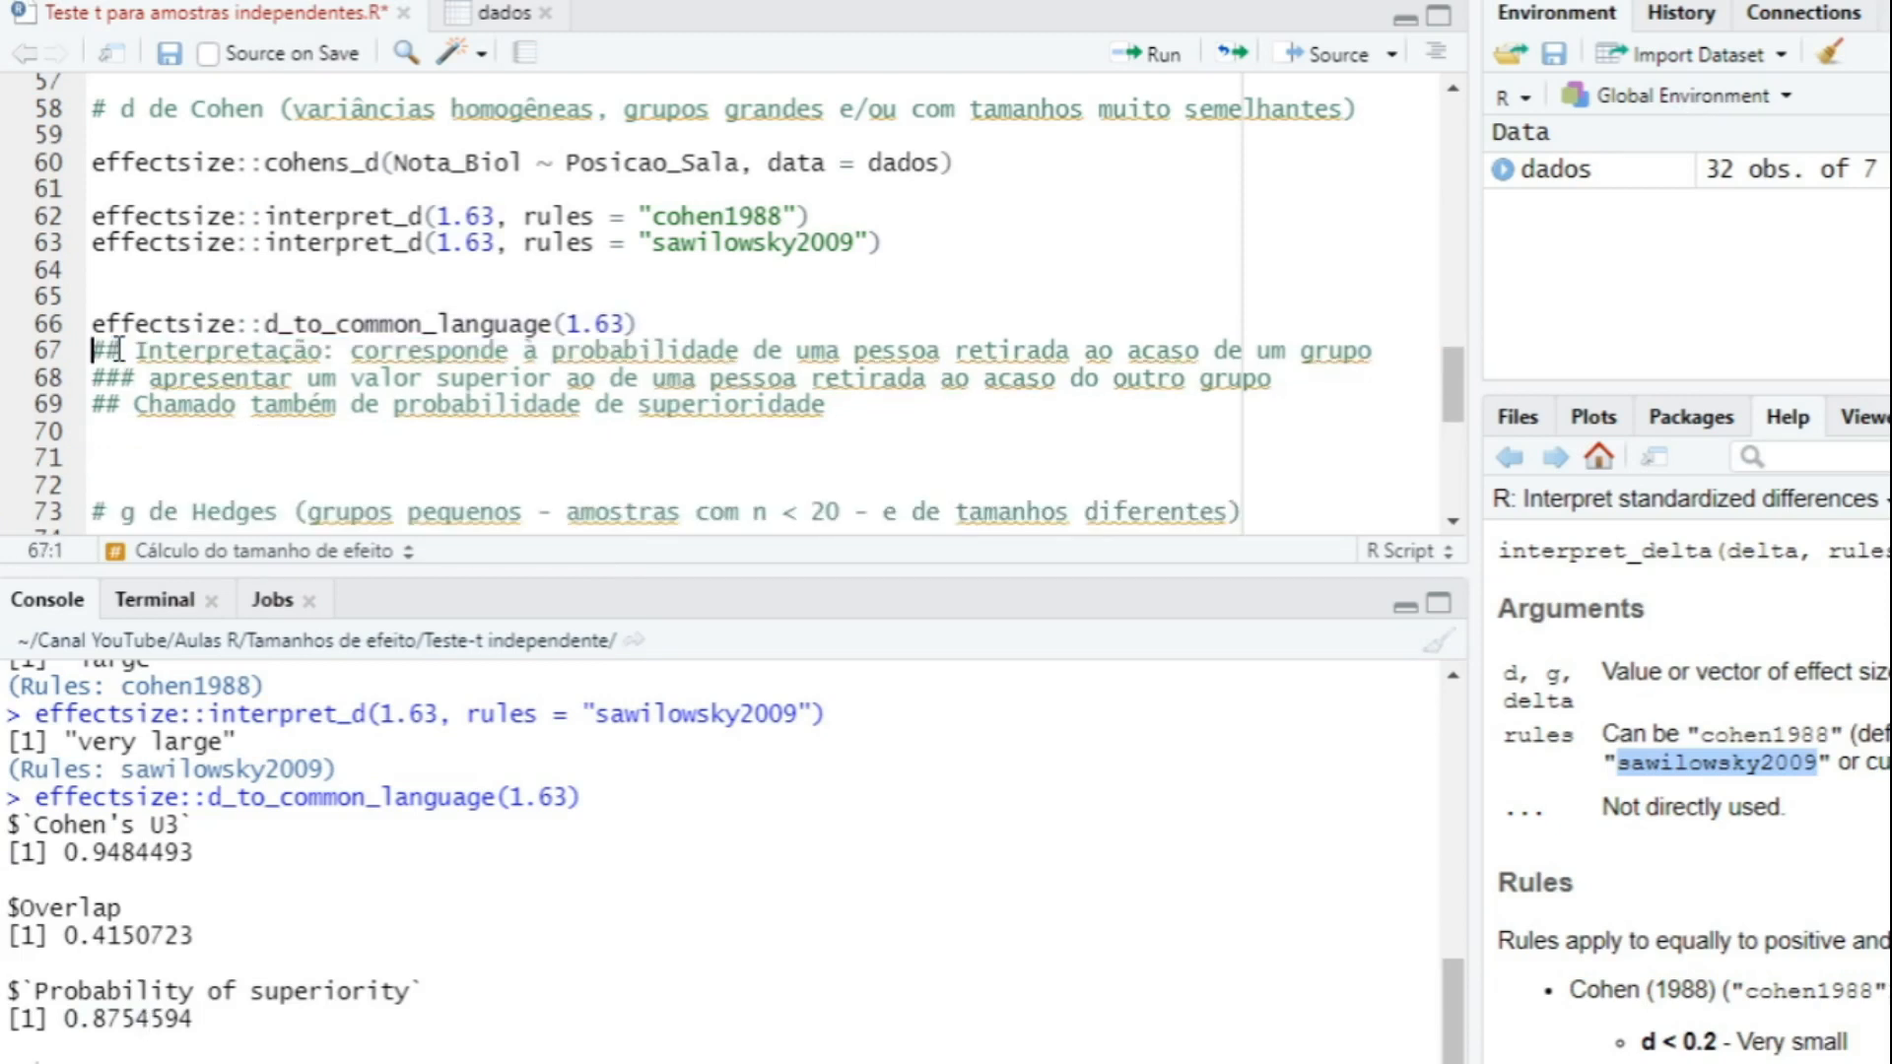
Review the comment lines that explain how to interpret the probability of superiority.
click(368, 351)
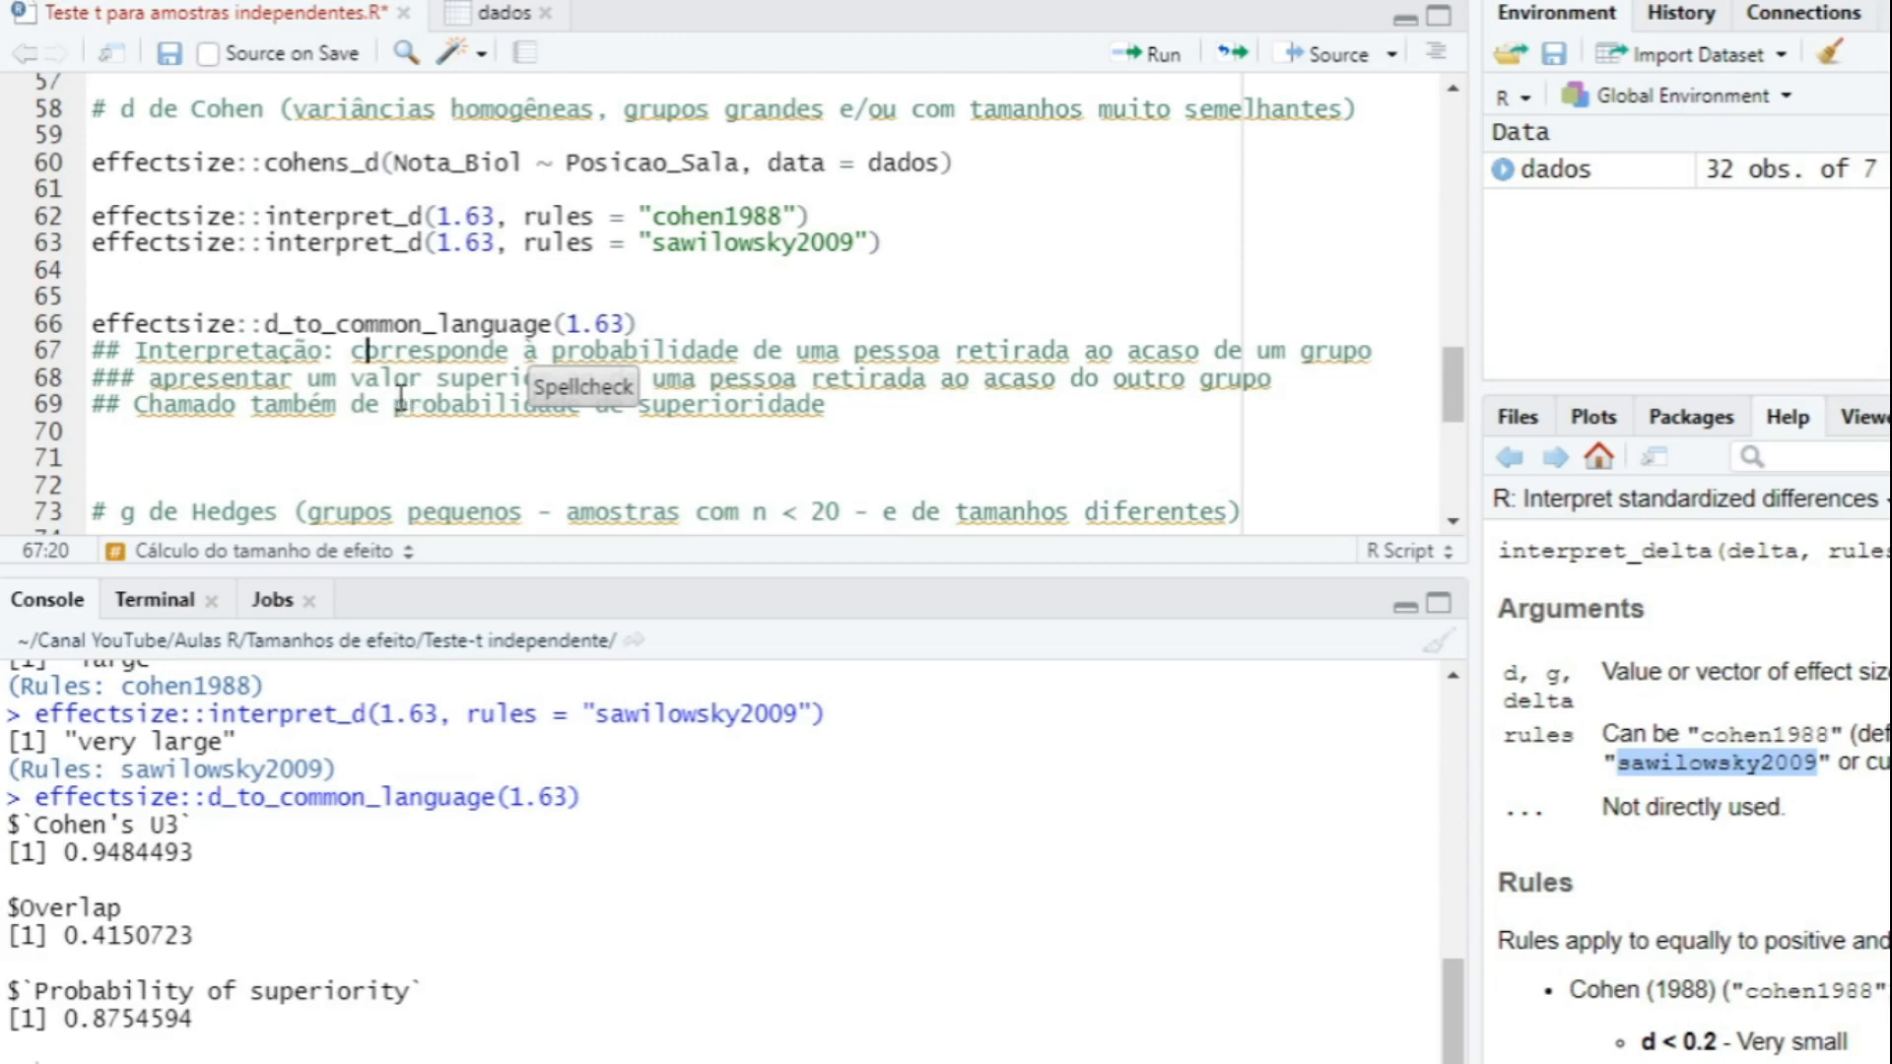
click(828, 404)
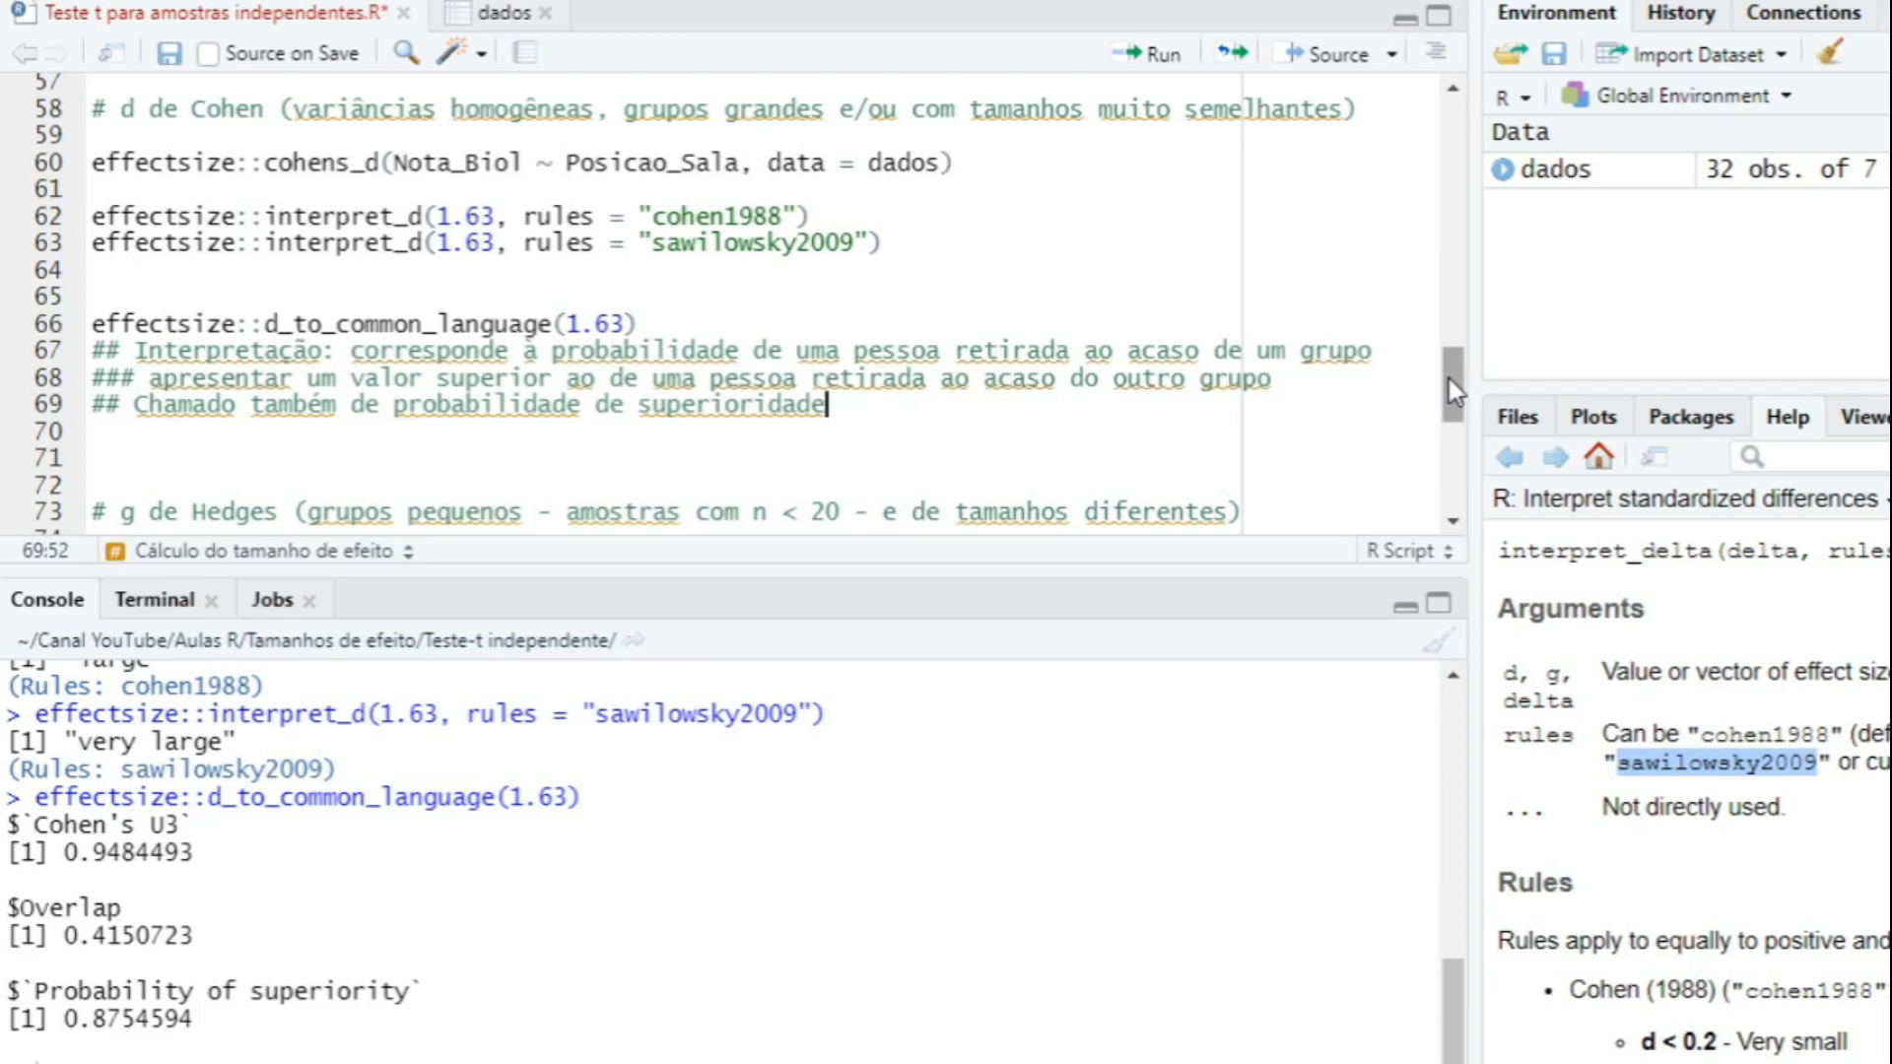
drag(1449, 378, 1457, 364)
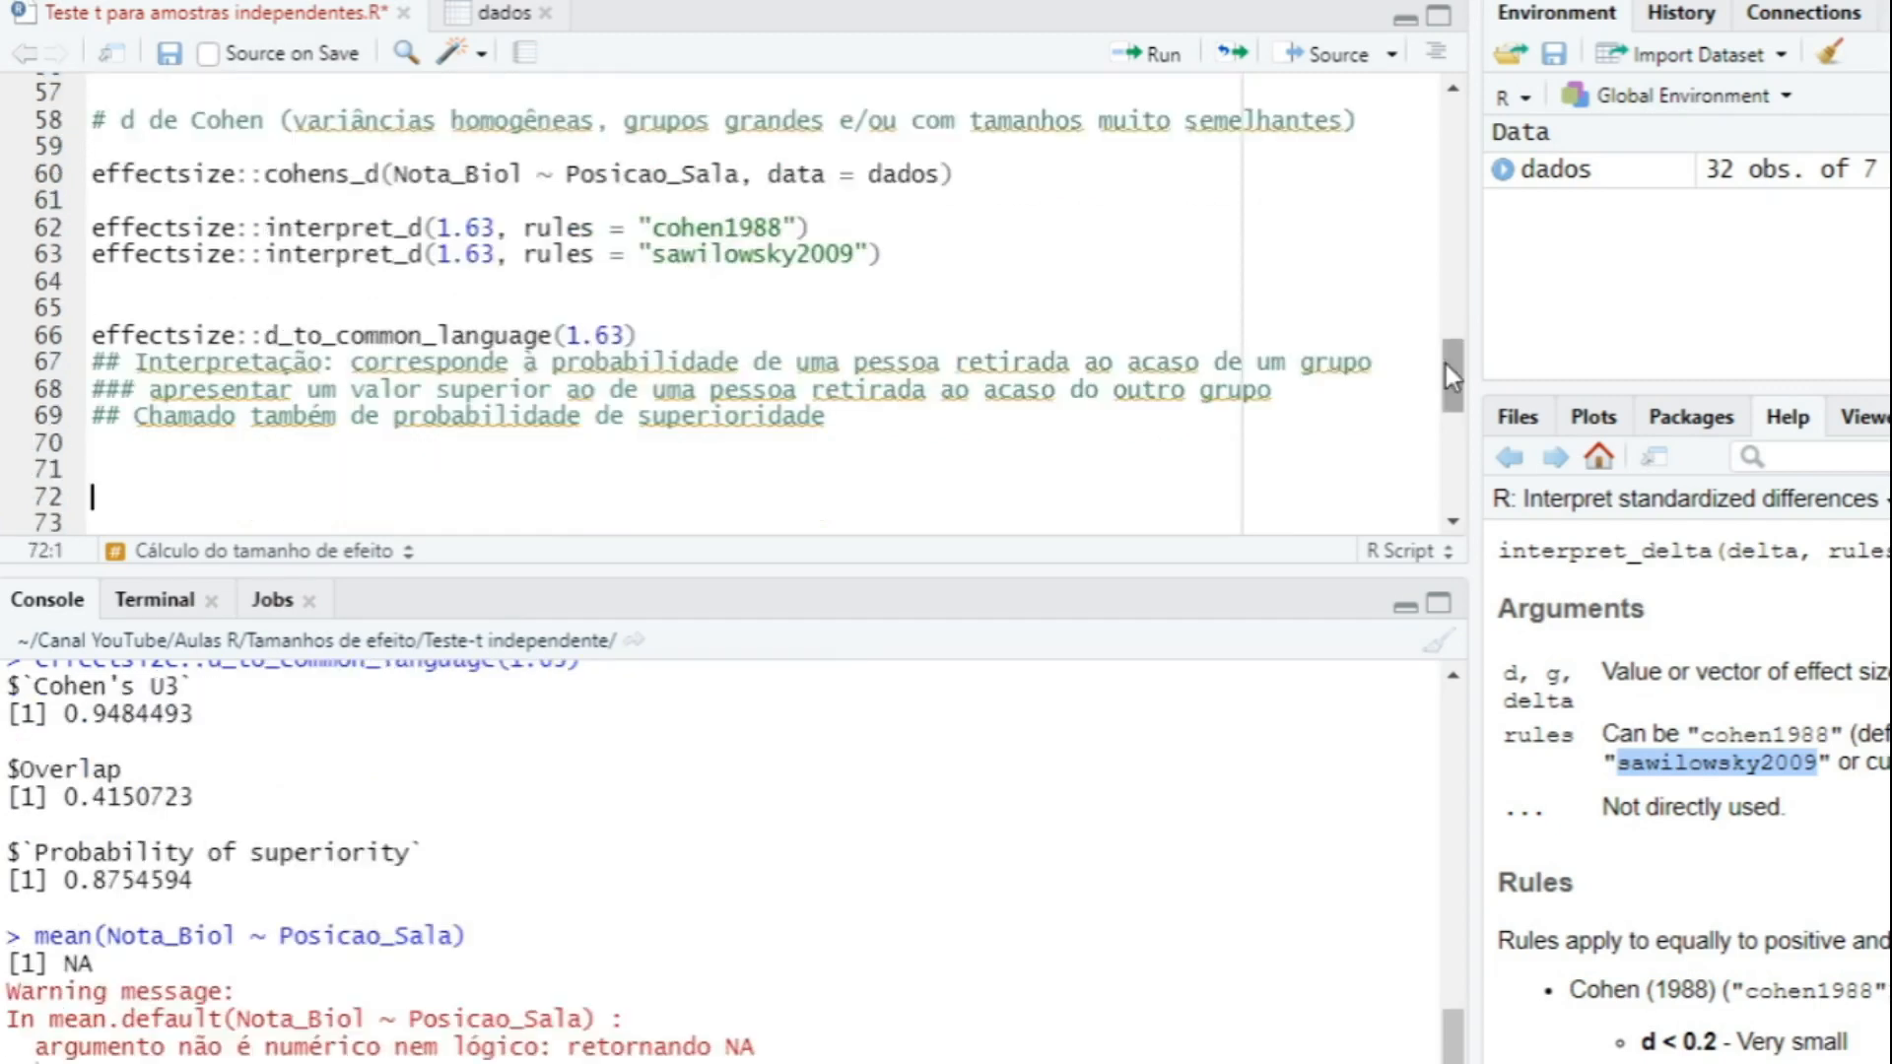
Start a pipeline below the probability of superiority comments that groups dados by Posicao_Sala with group_by.
drag(1445, 364, 1445, 383)
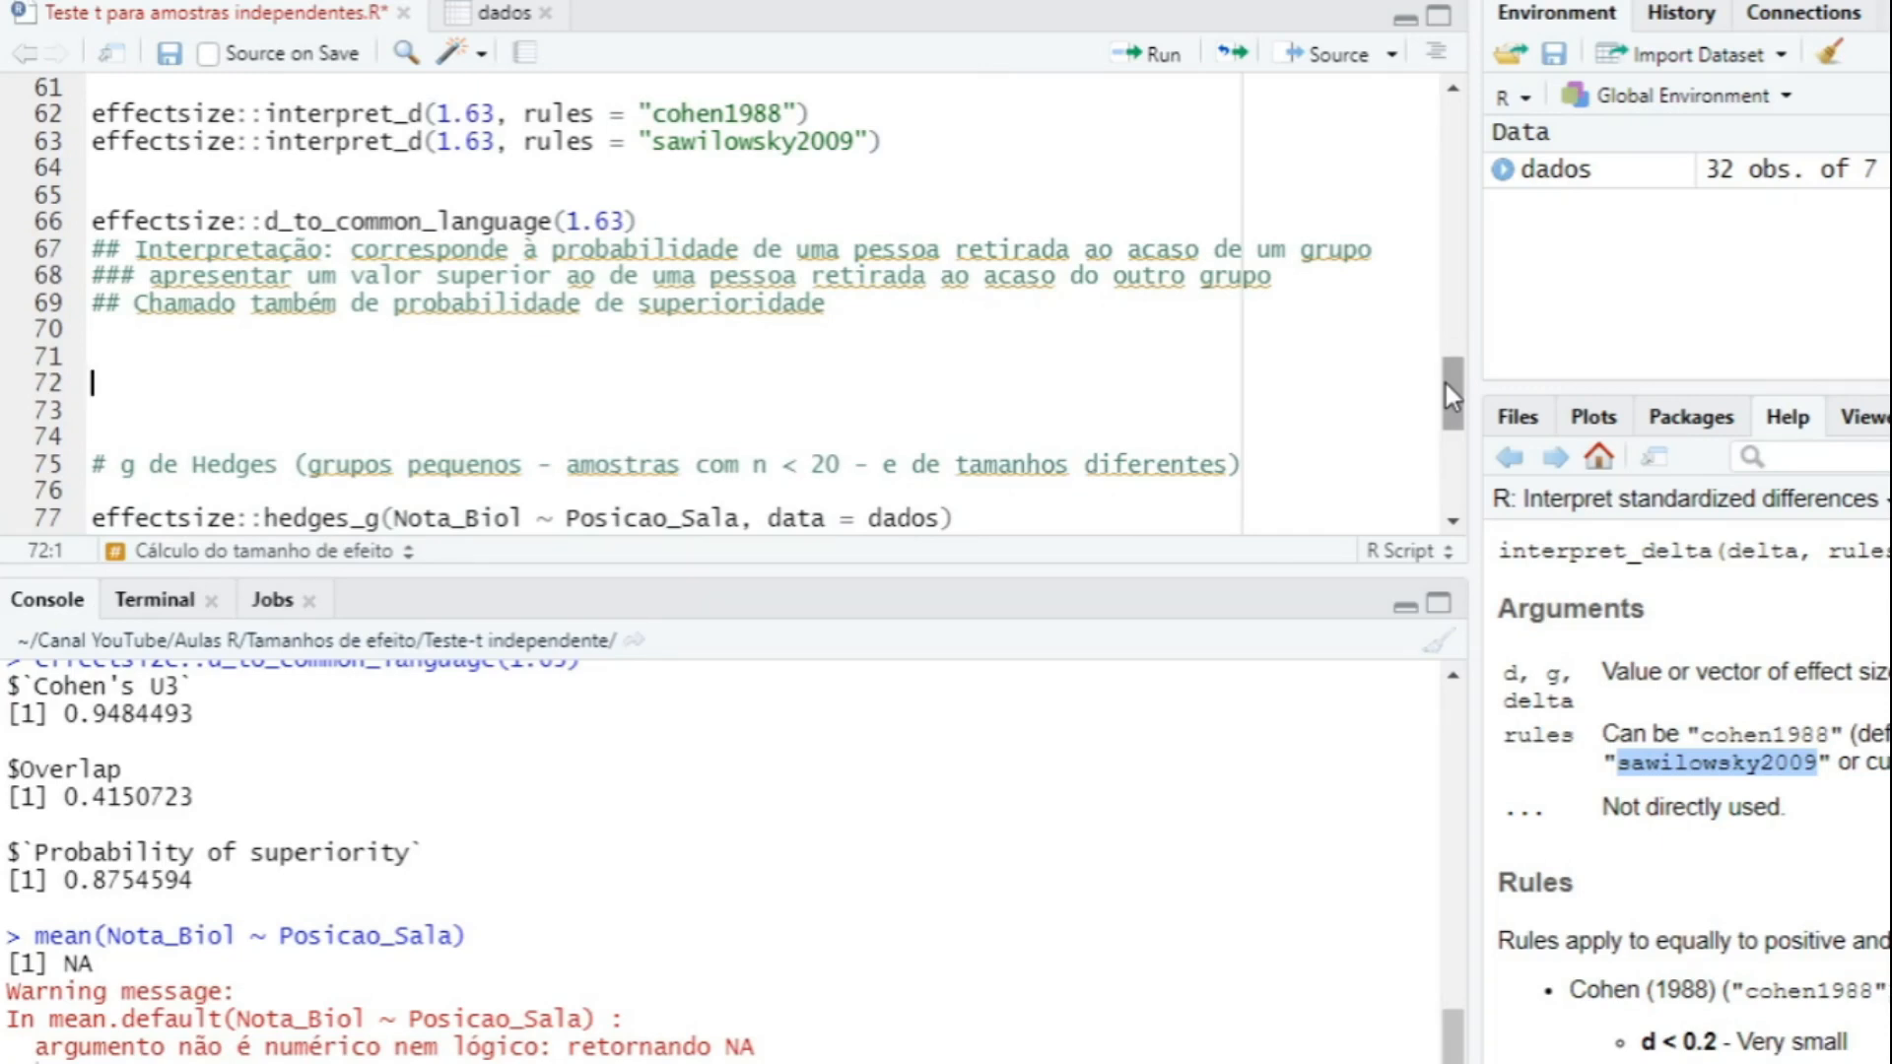
text(dados)
key(ctrl+shift+m)
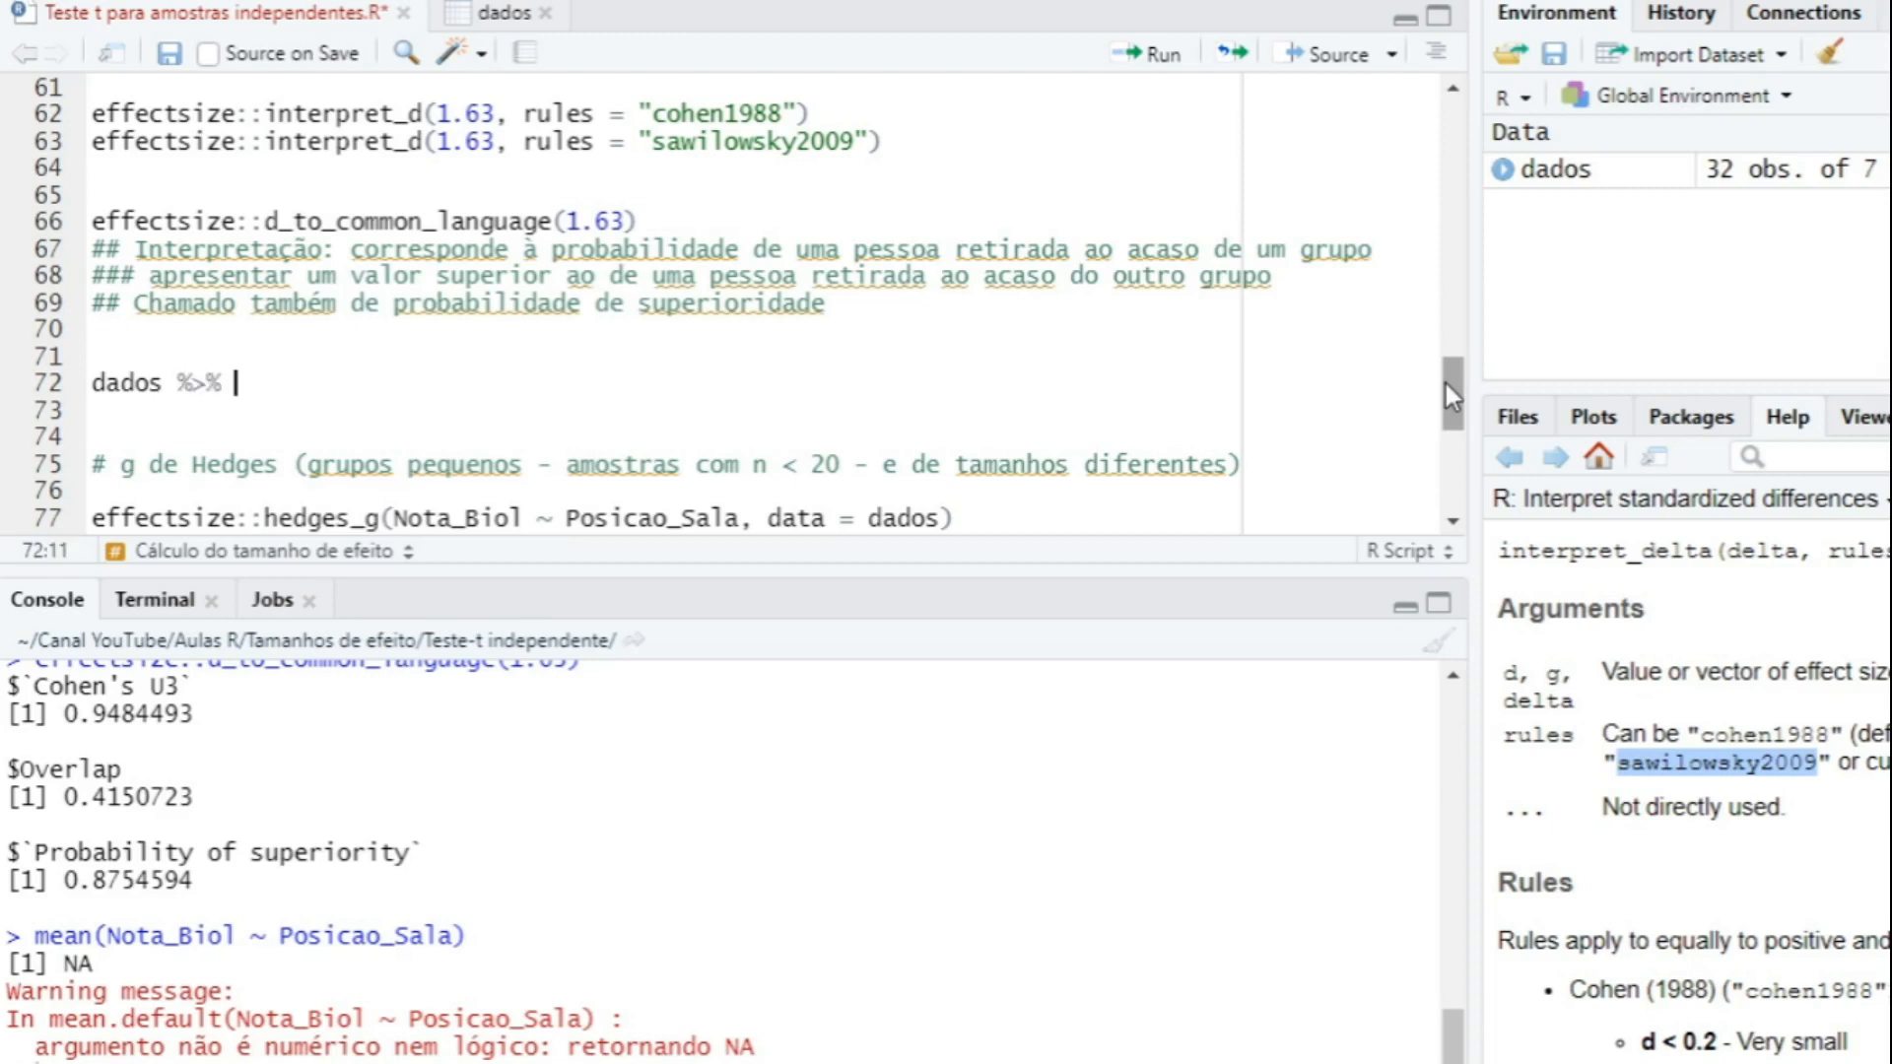
text(group_)
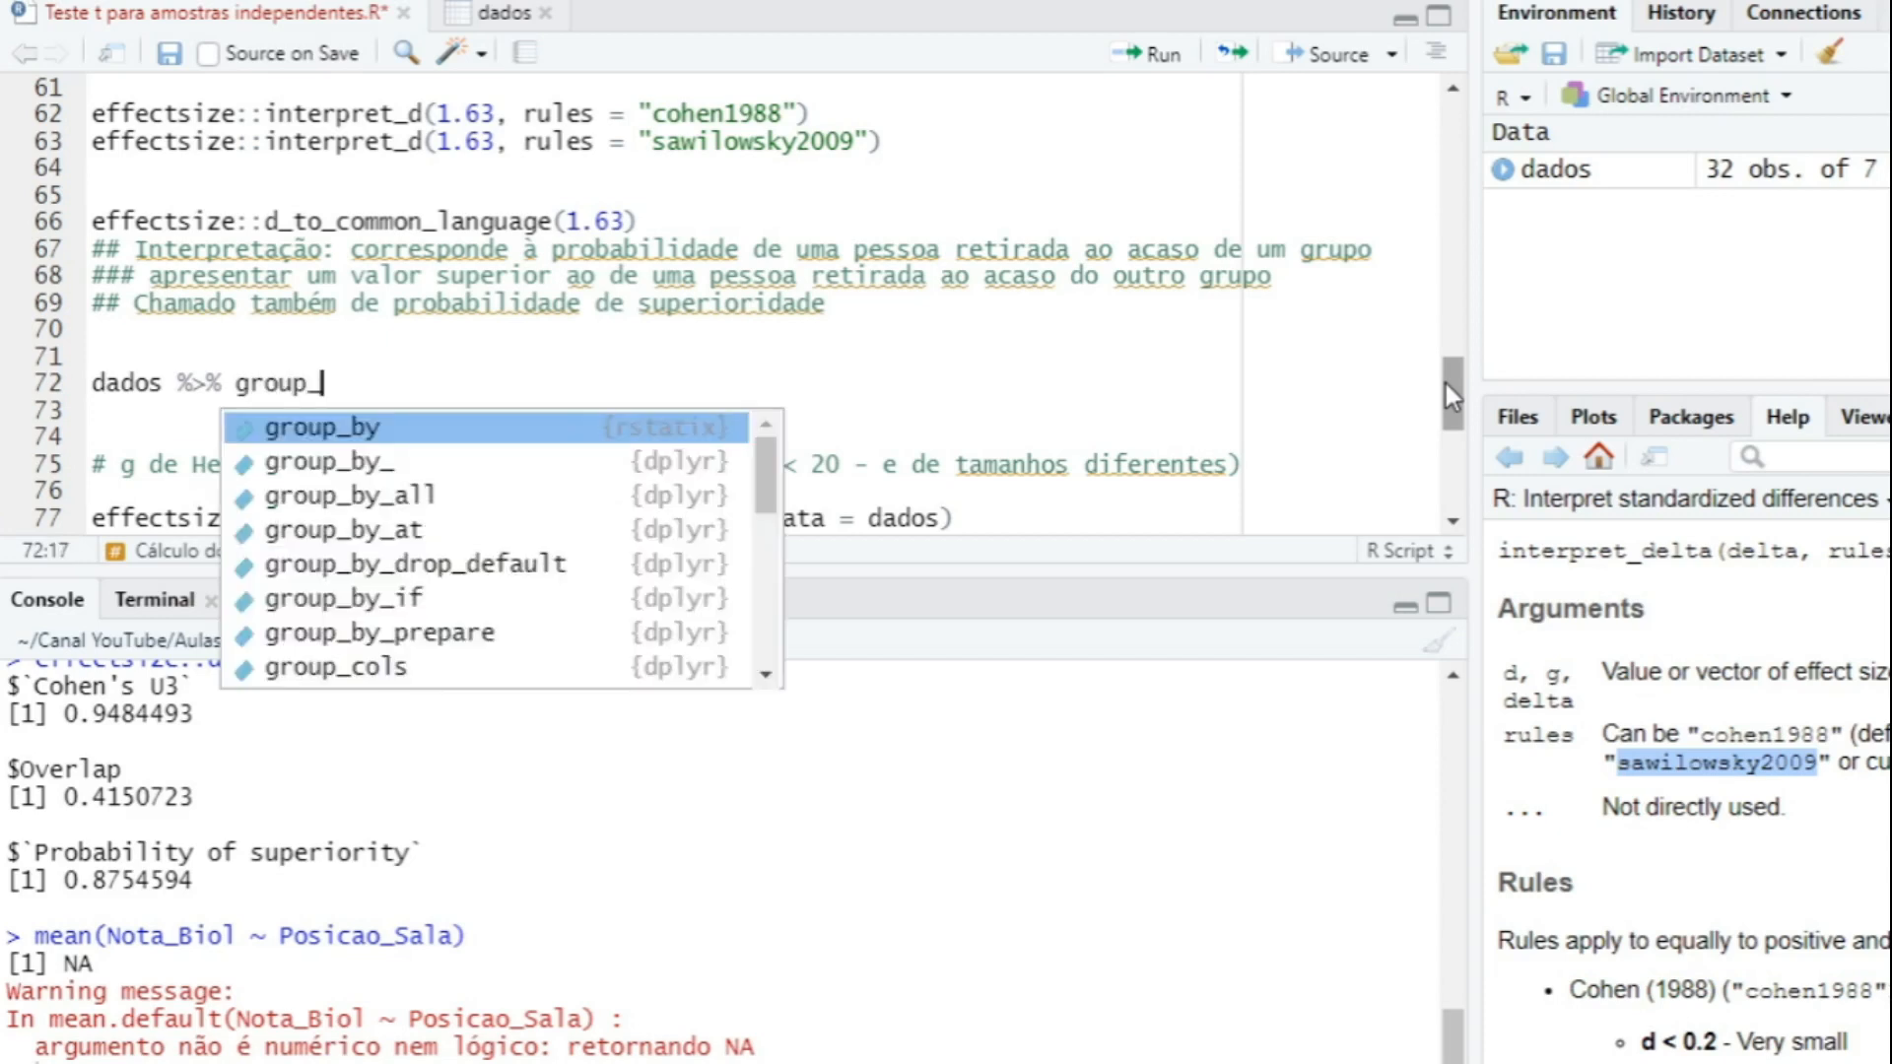
text(by(Posic)
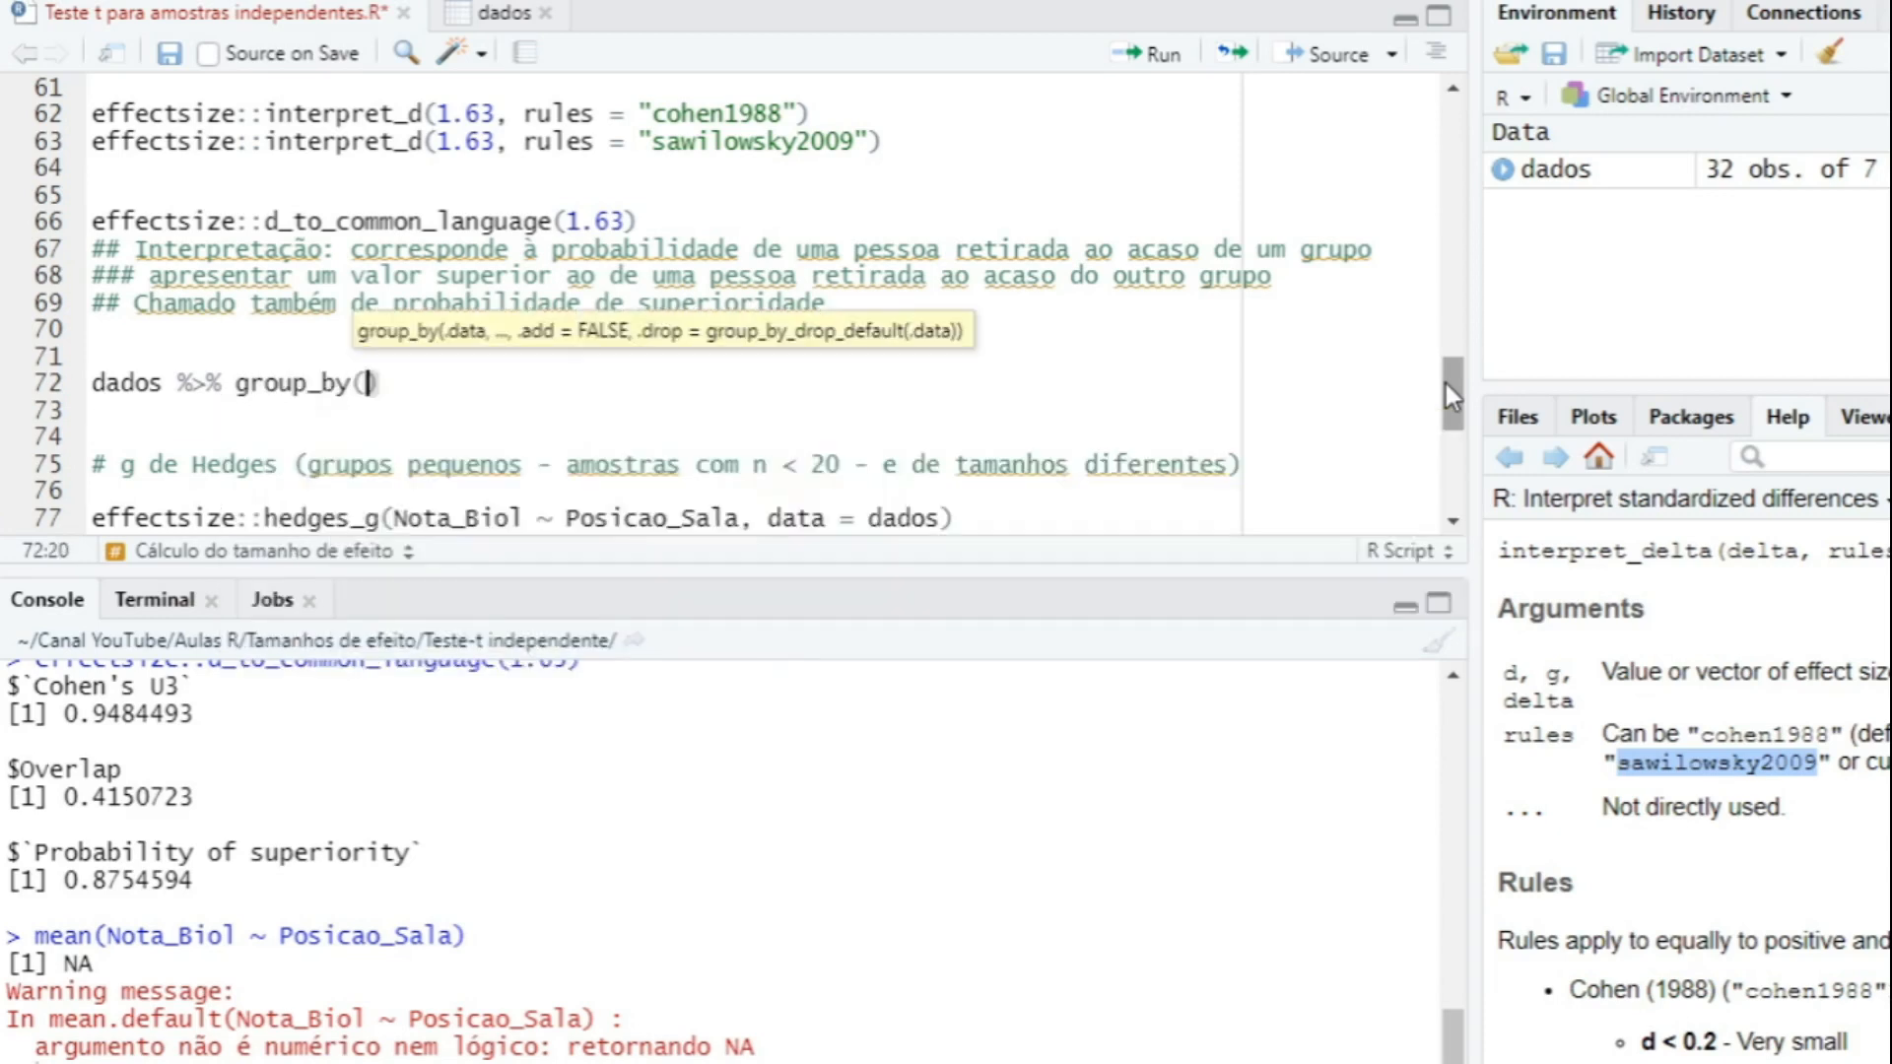
text(ao_S)
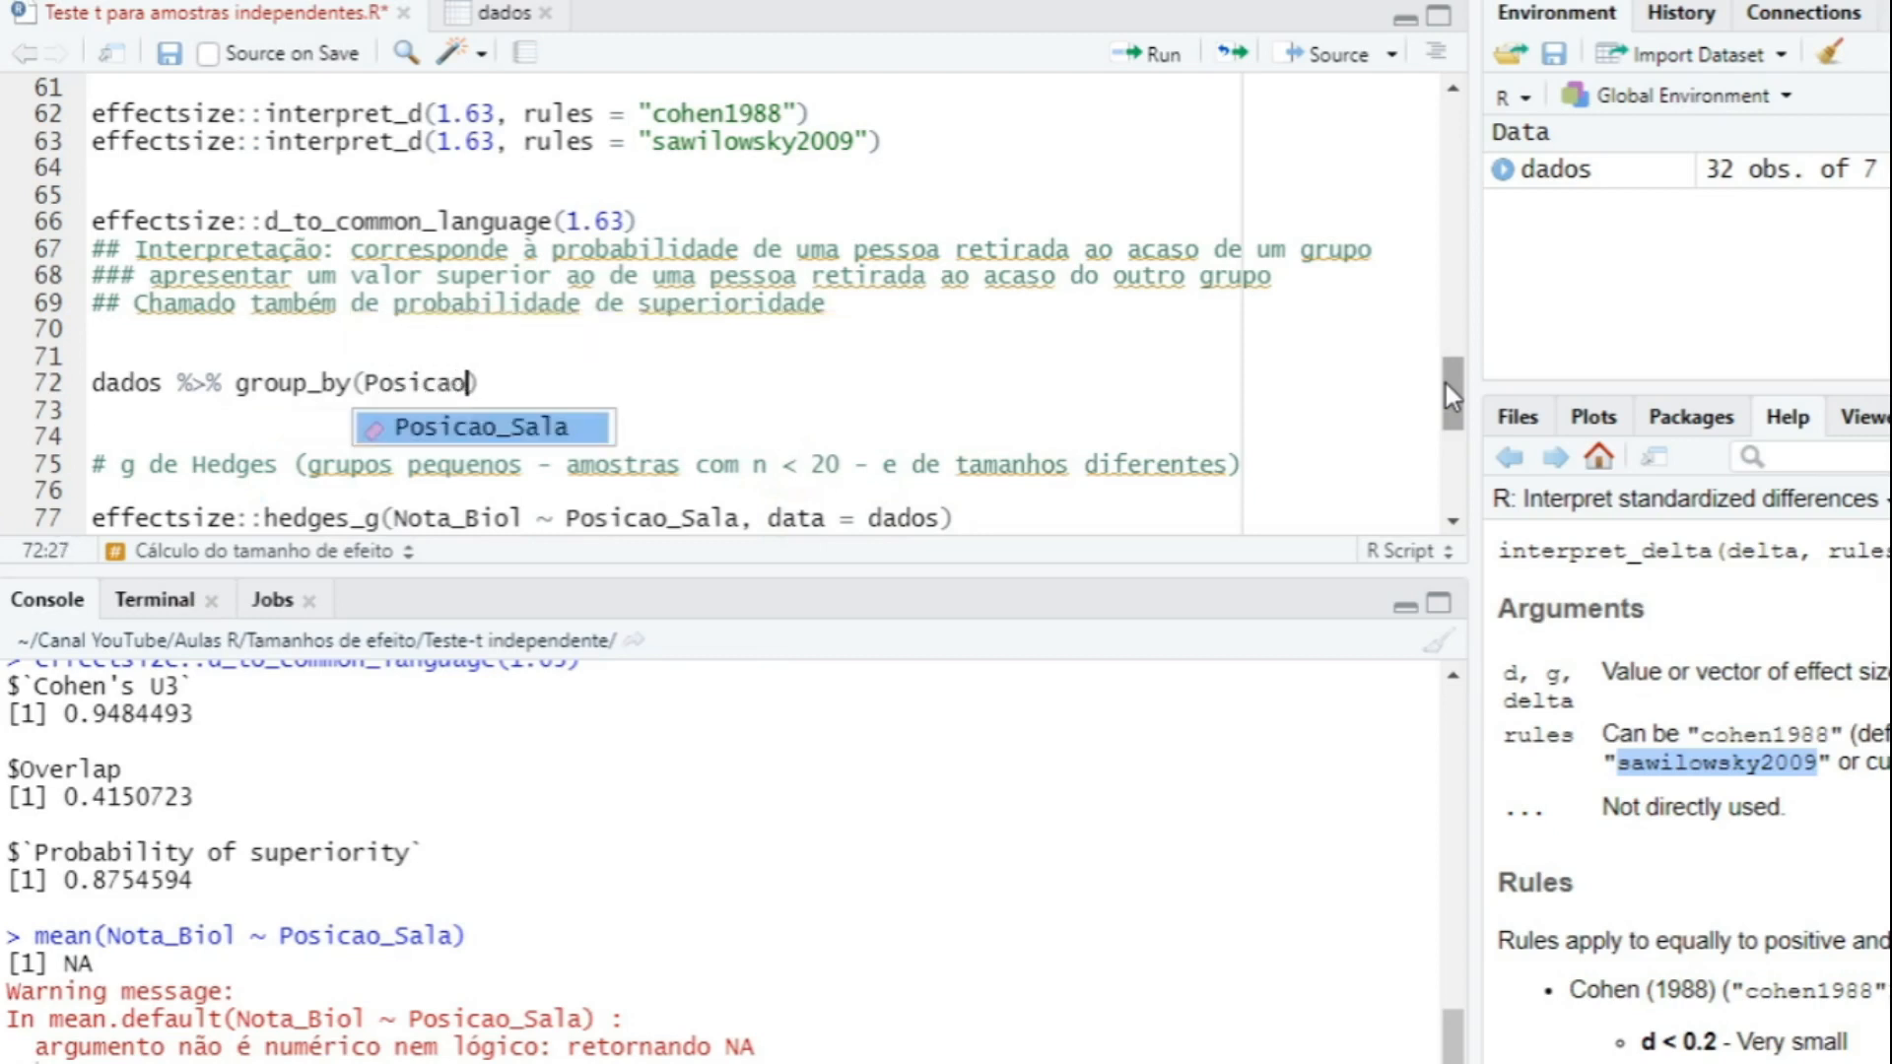
key(Return)
text())
key(ctrl+shift+m)
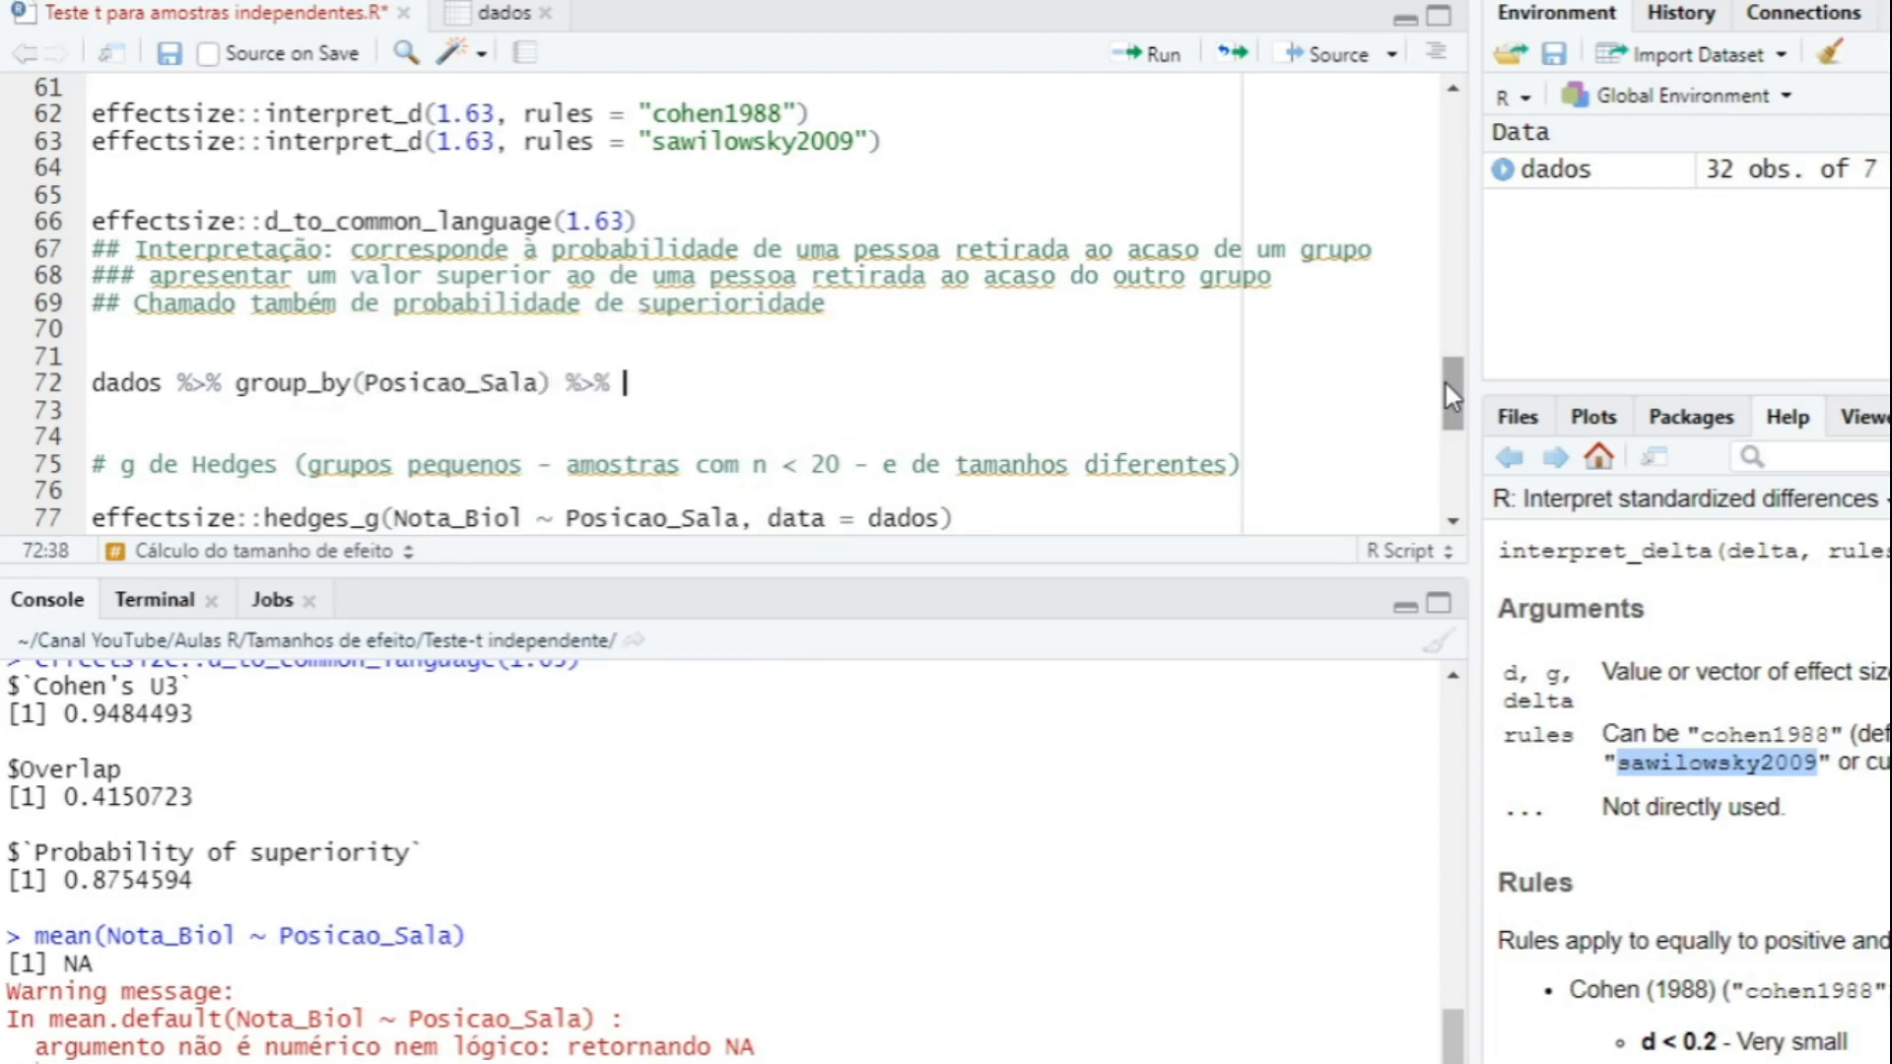
Complete the grouped pipeline with get_summary_stats(Nota_Biol, type = "mean_sd") and run it.
text(get_)
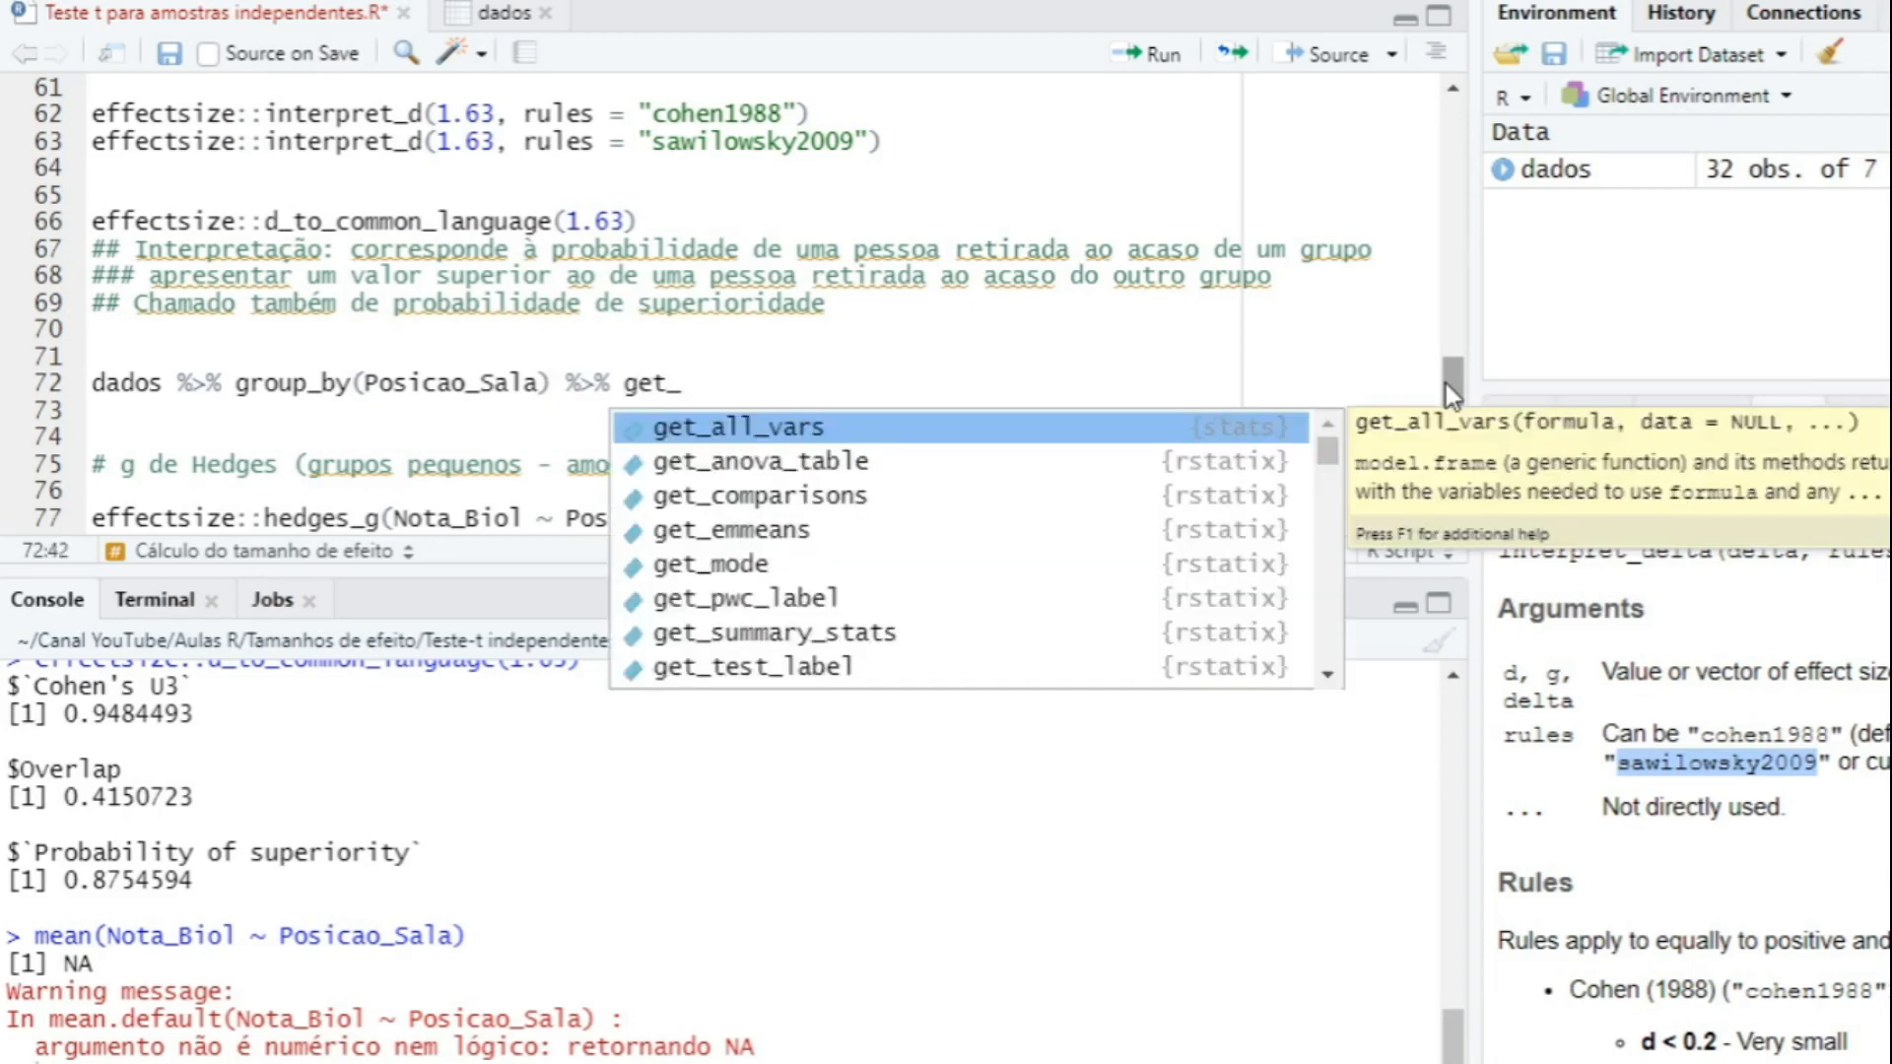
text(s)
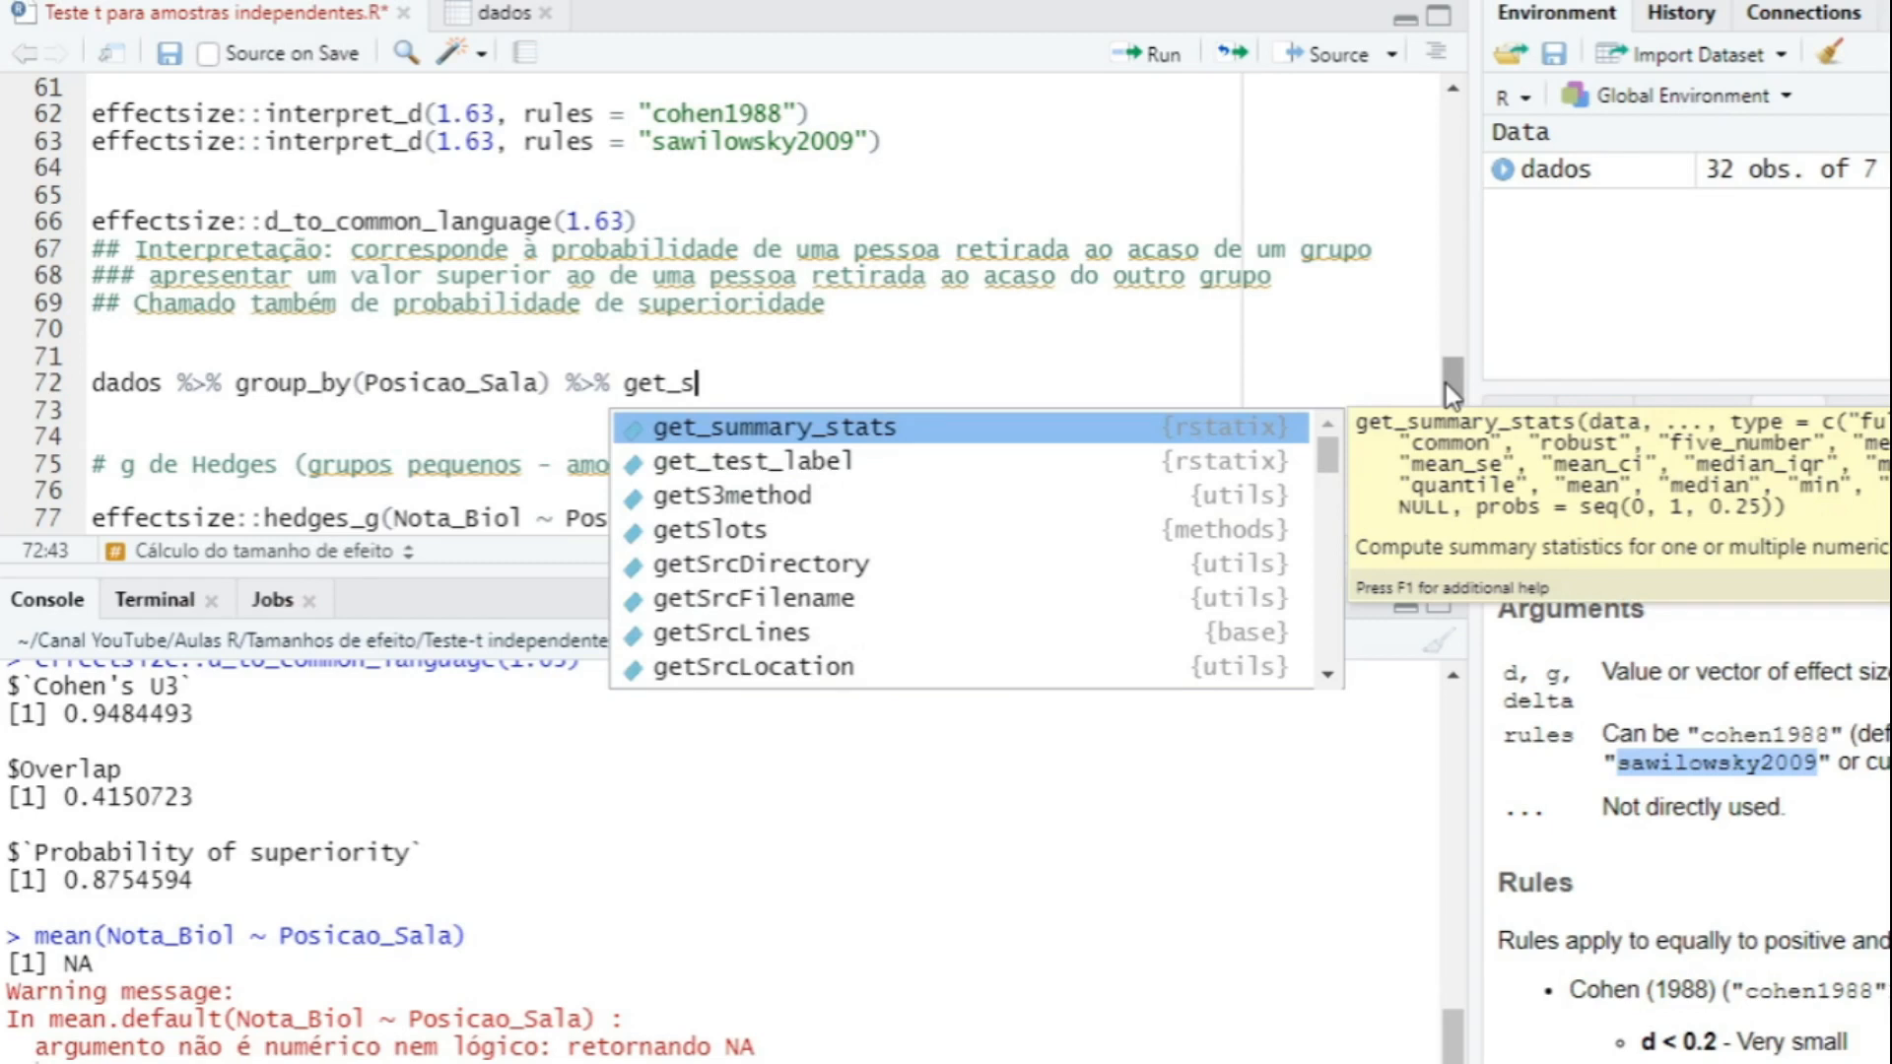
key(Tab)
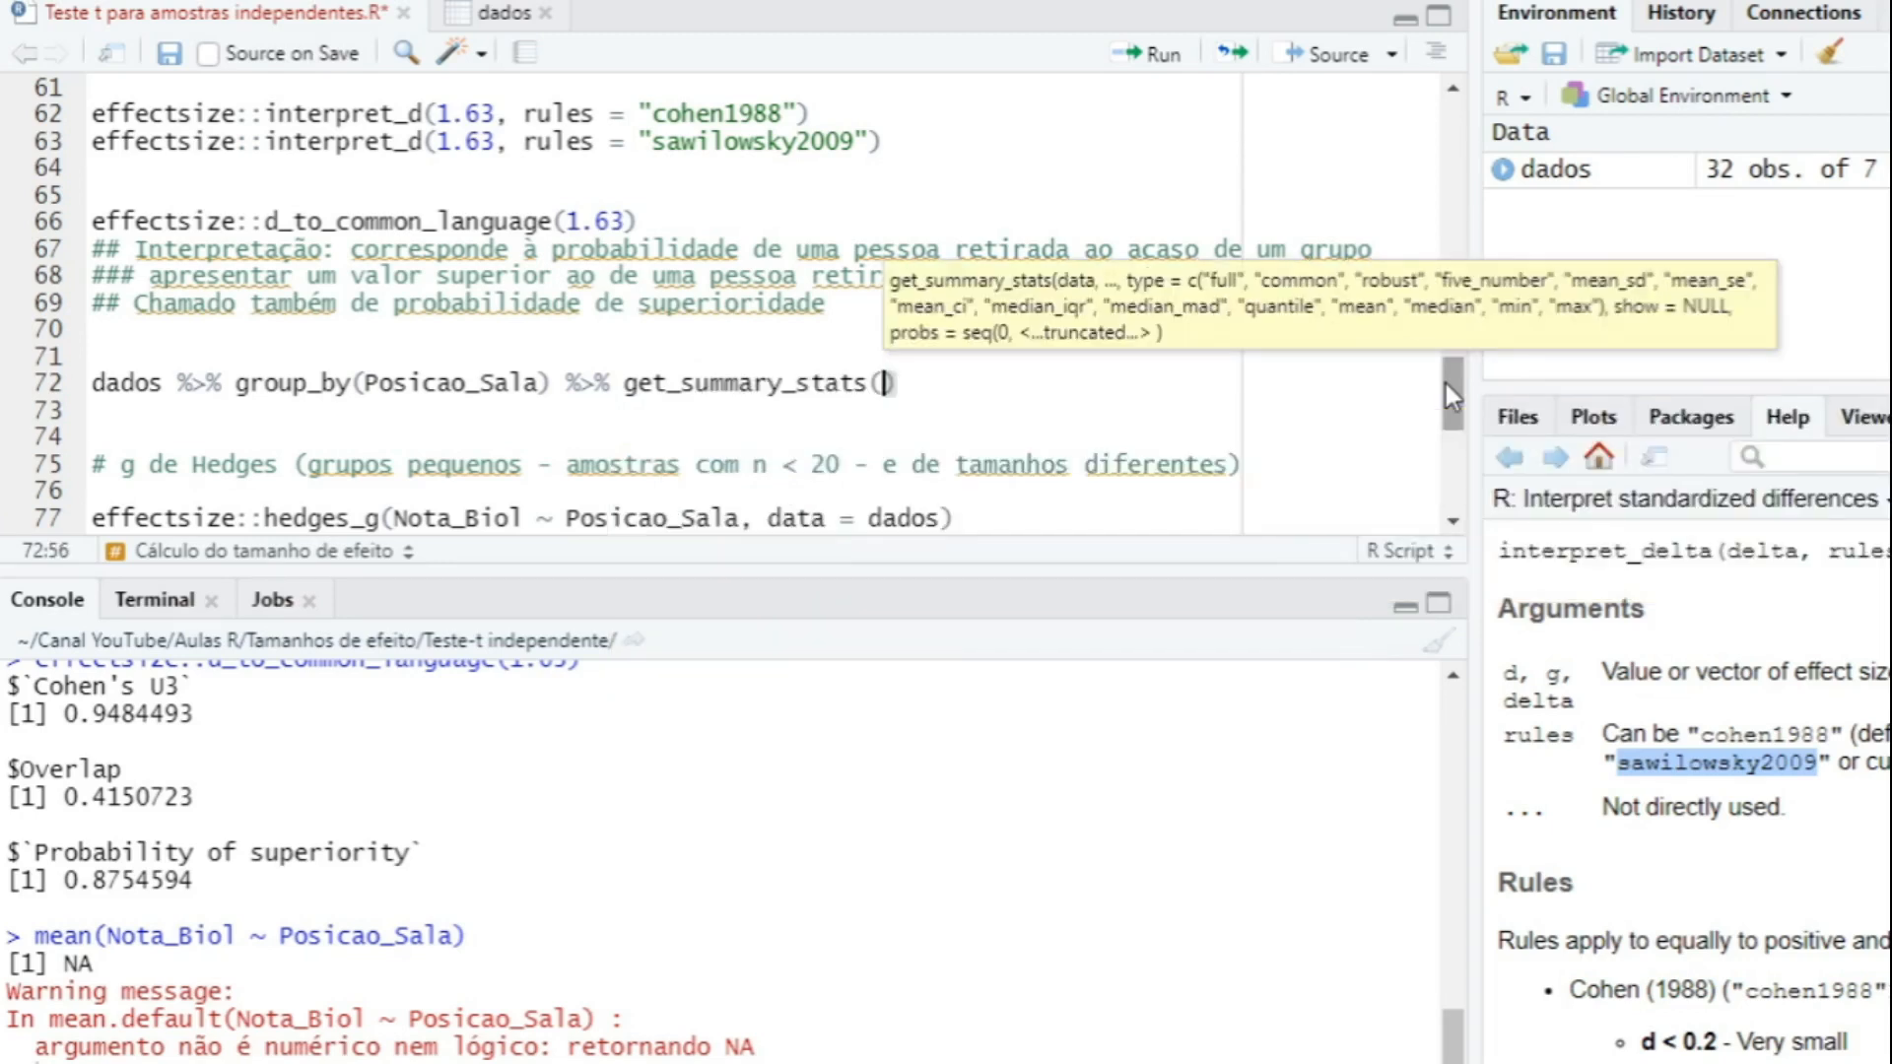
text(Nota_)
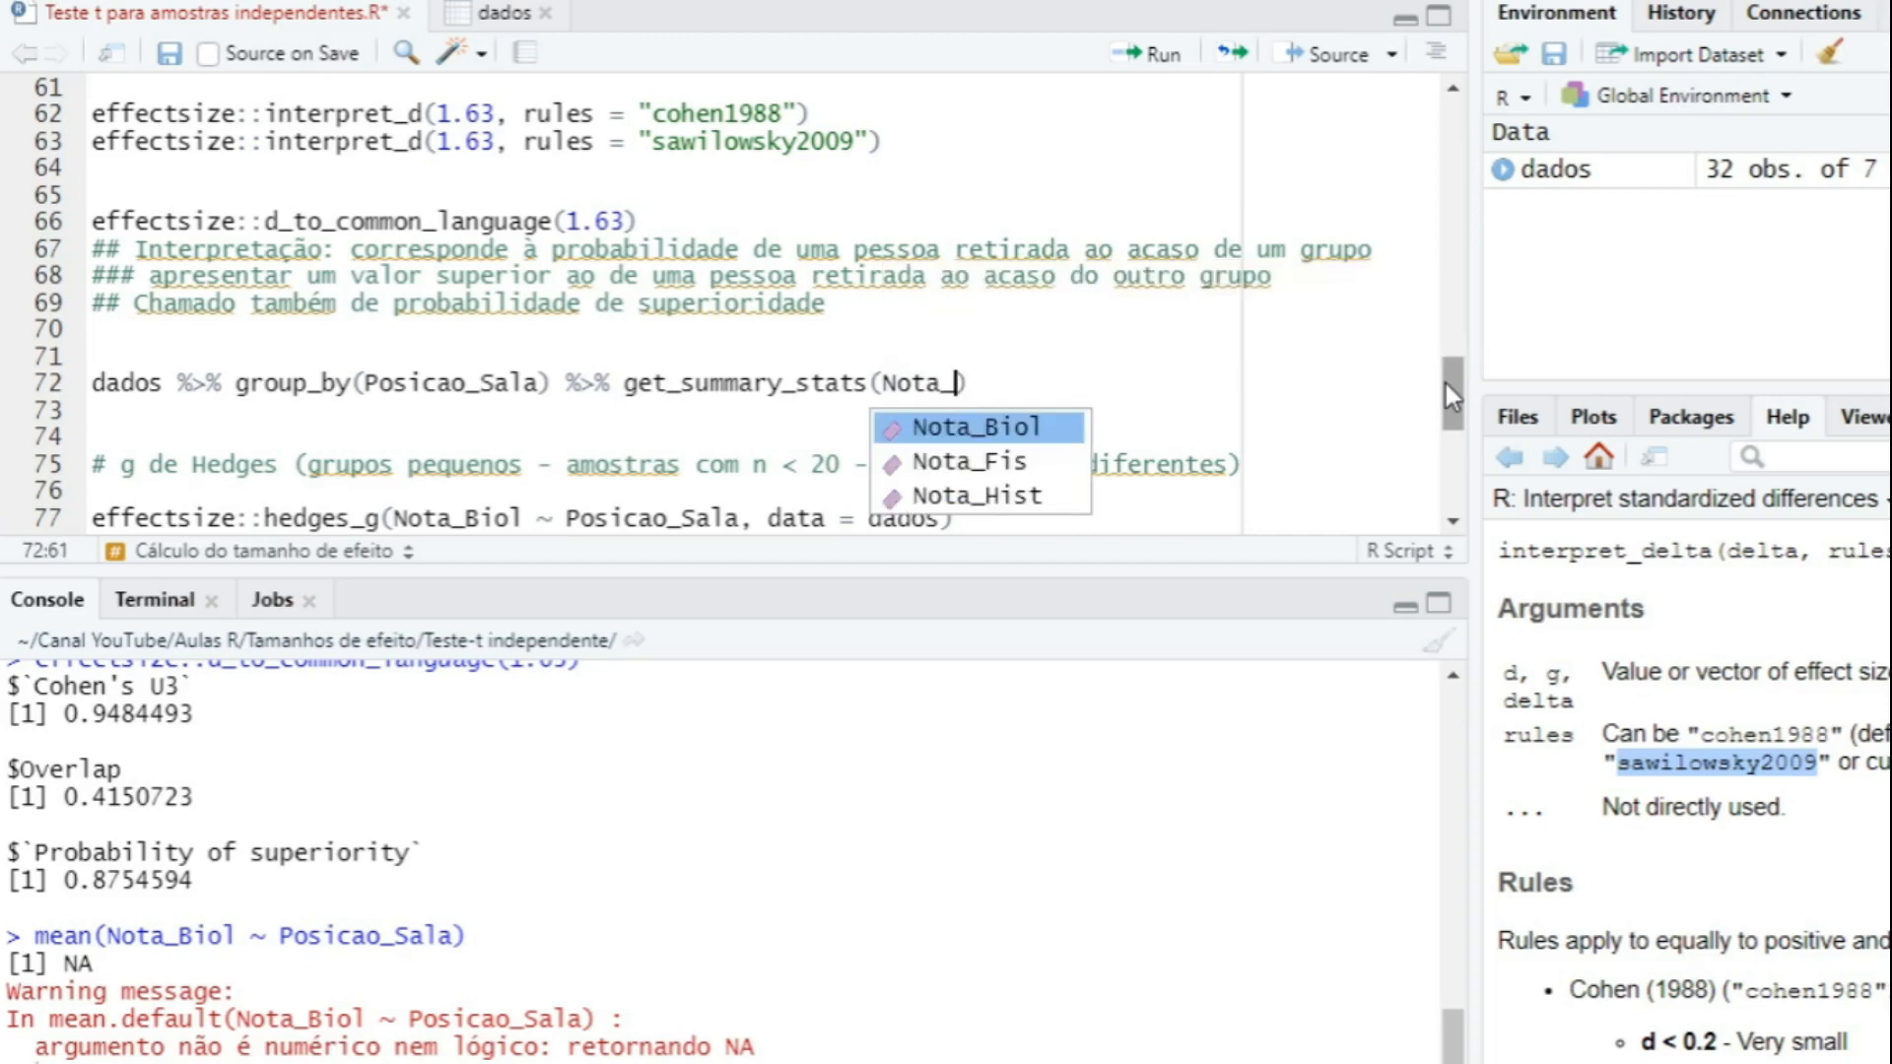
key(Tab)
key(BackSpace)
text(, type )
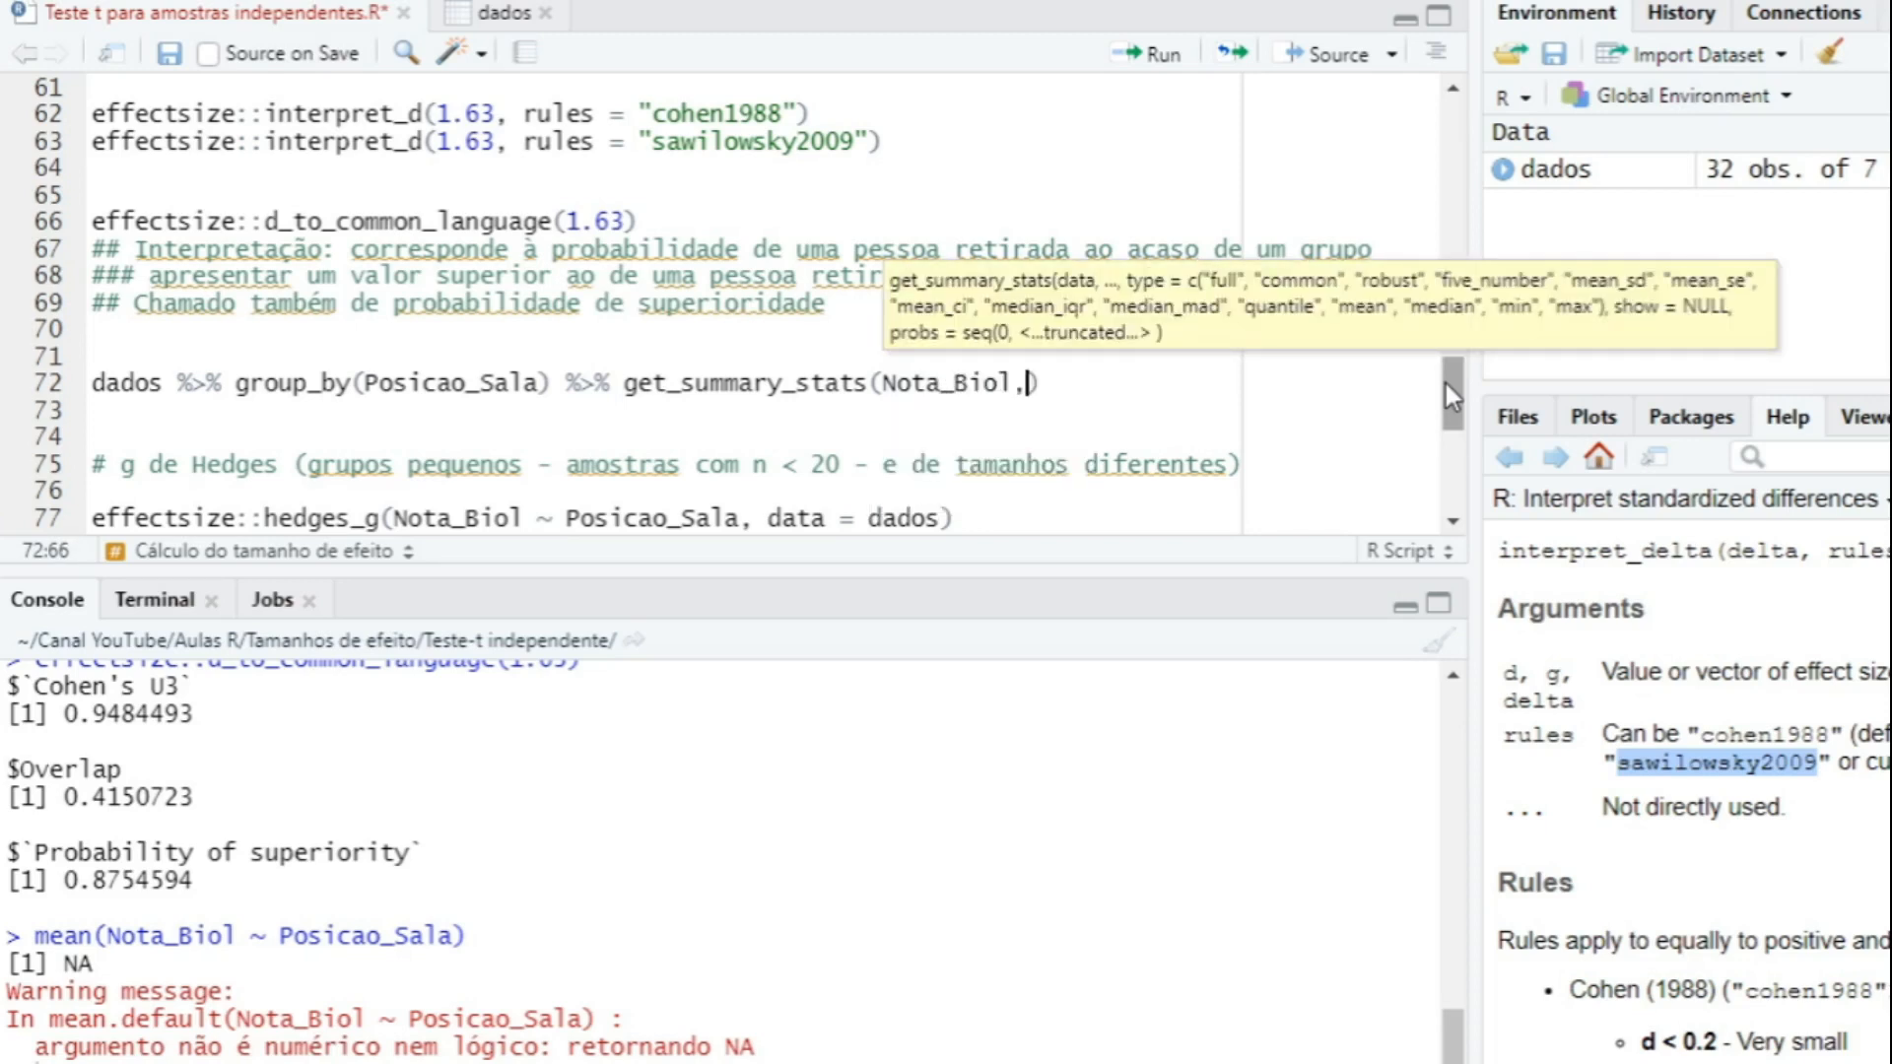
text(= "mean)
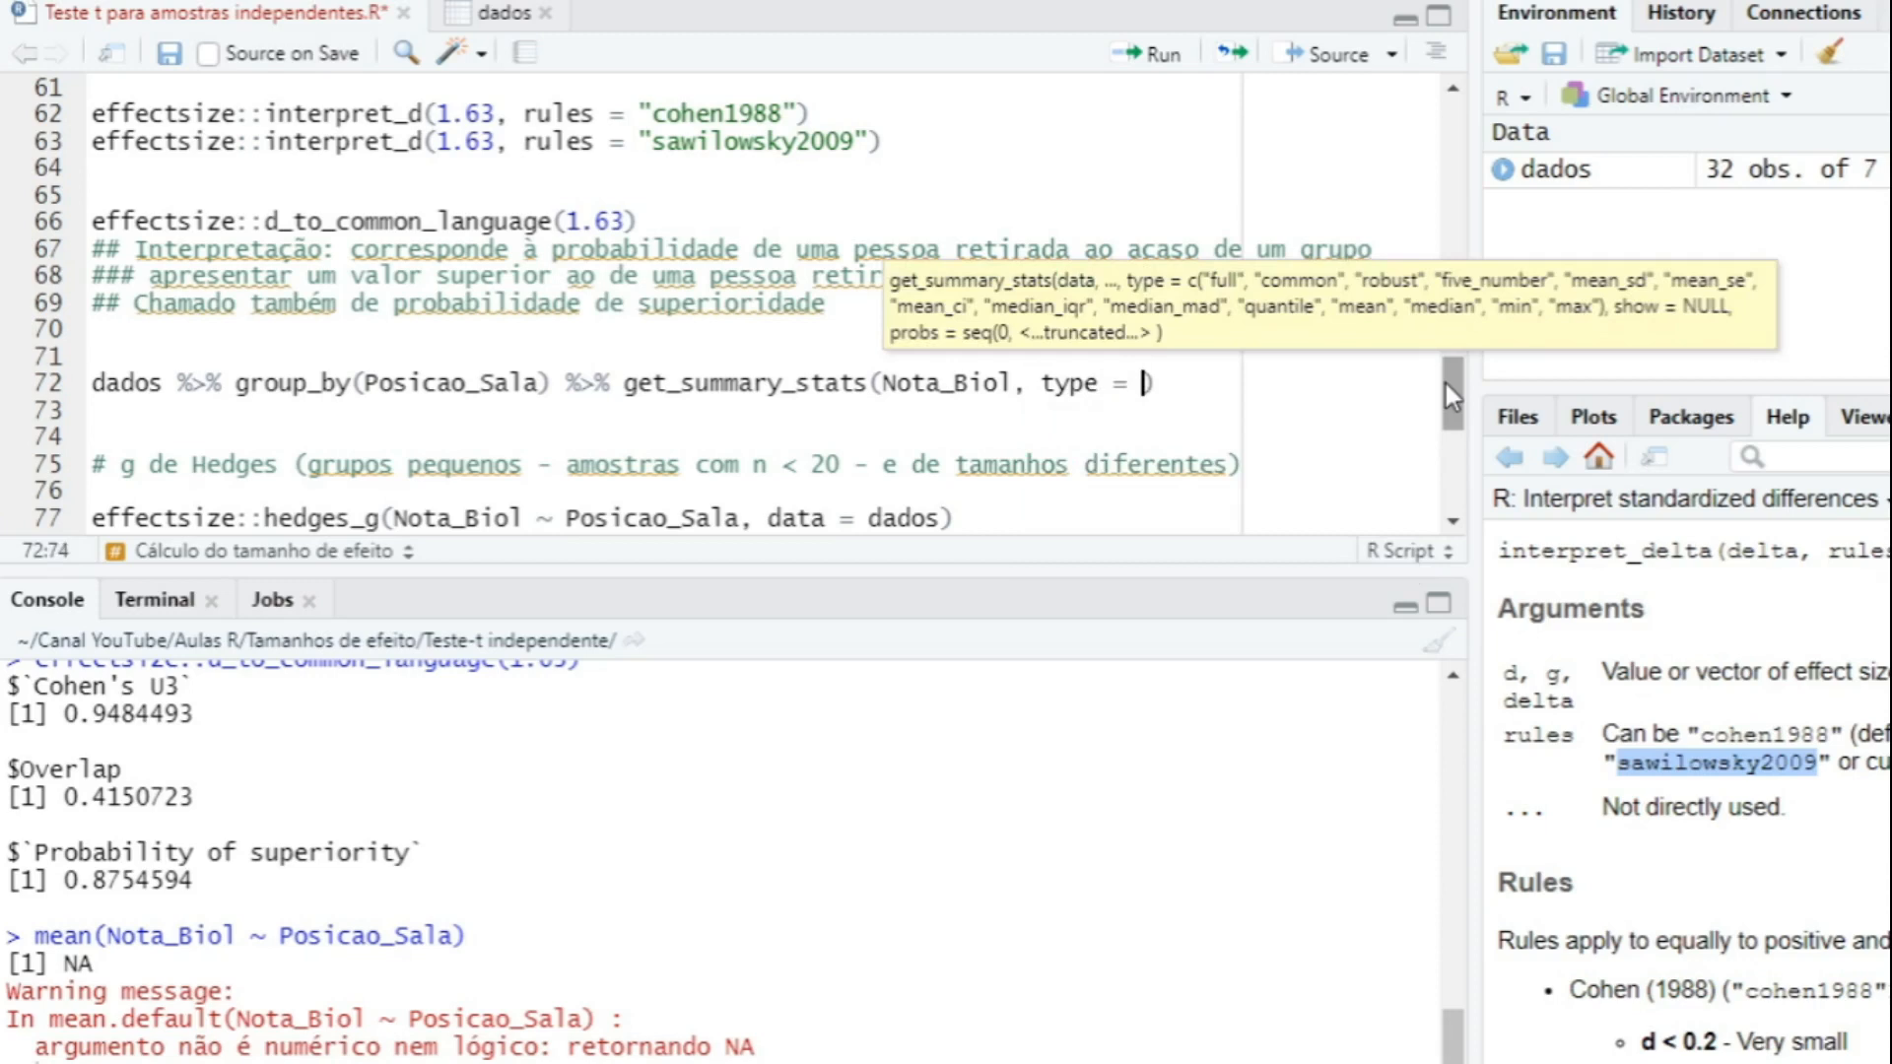
text(_sd)
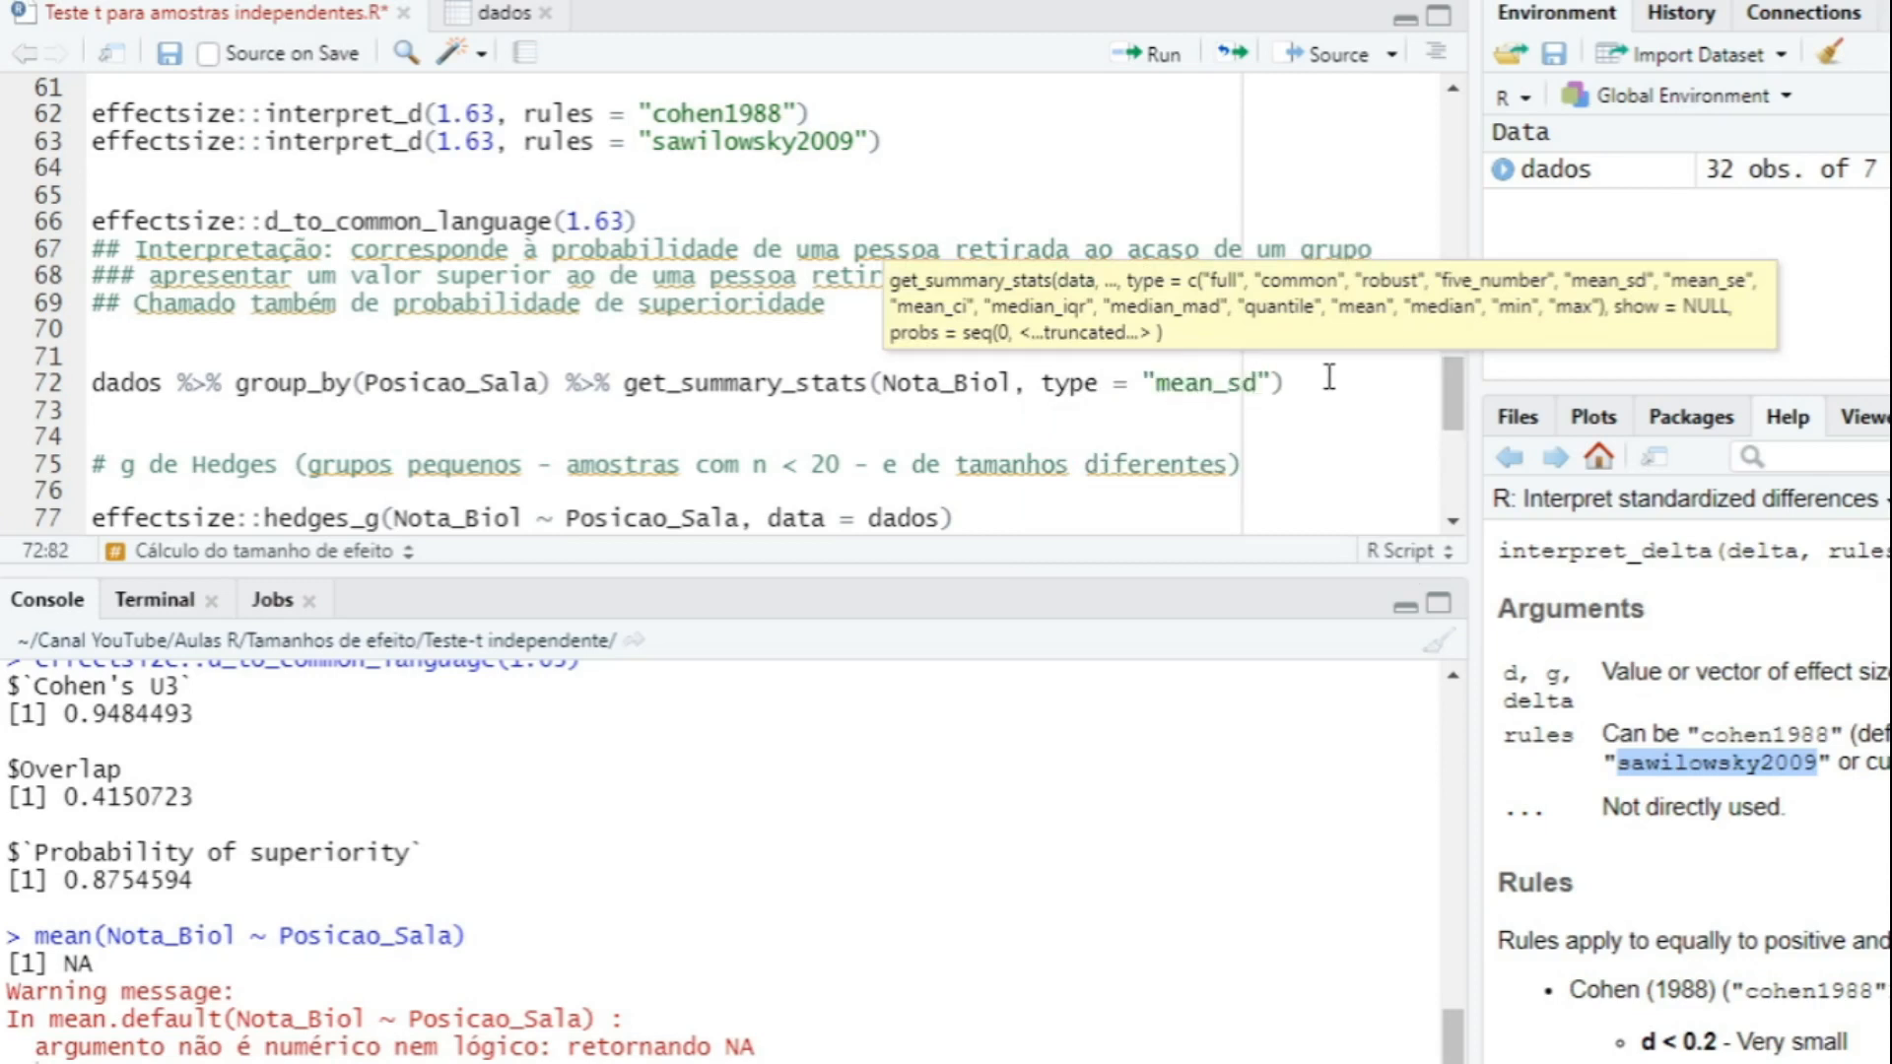
key(ctrl+Return)
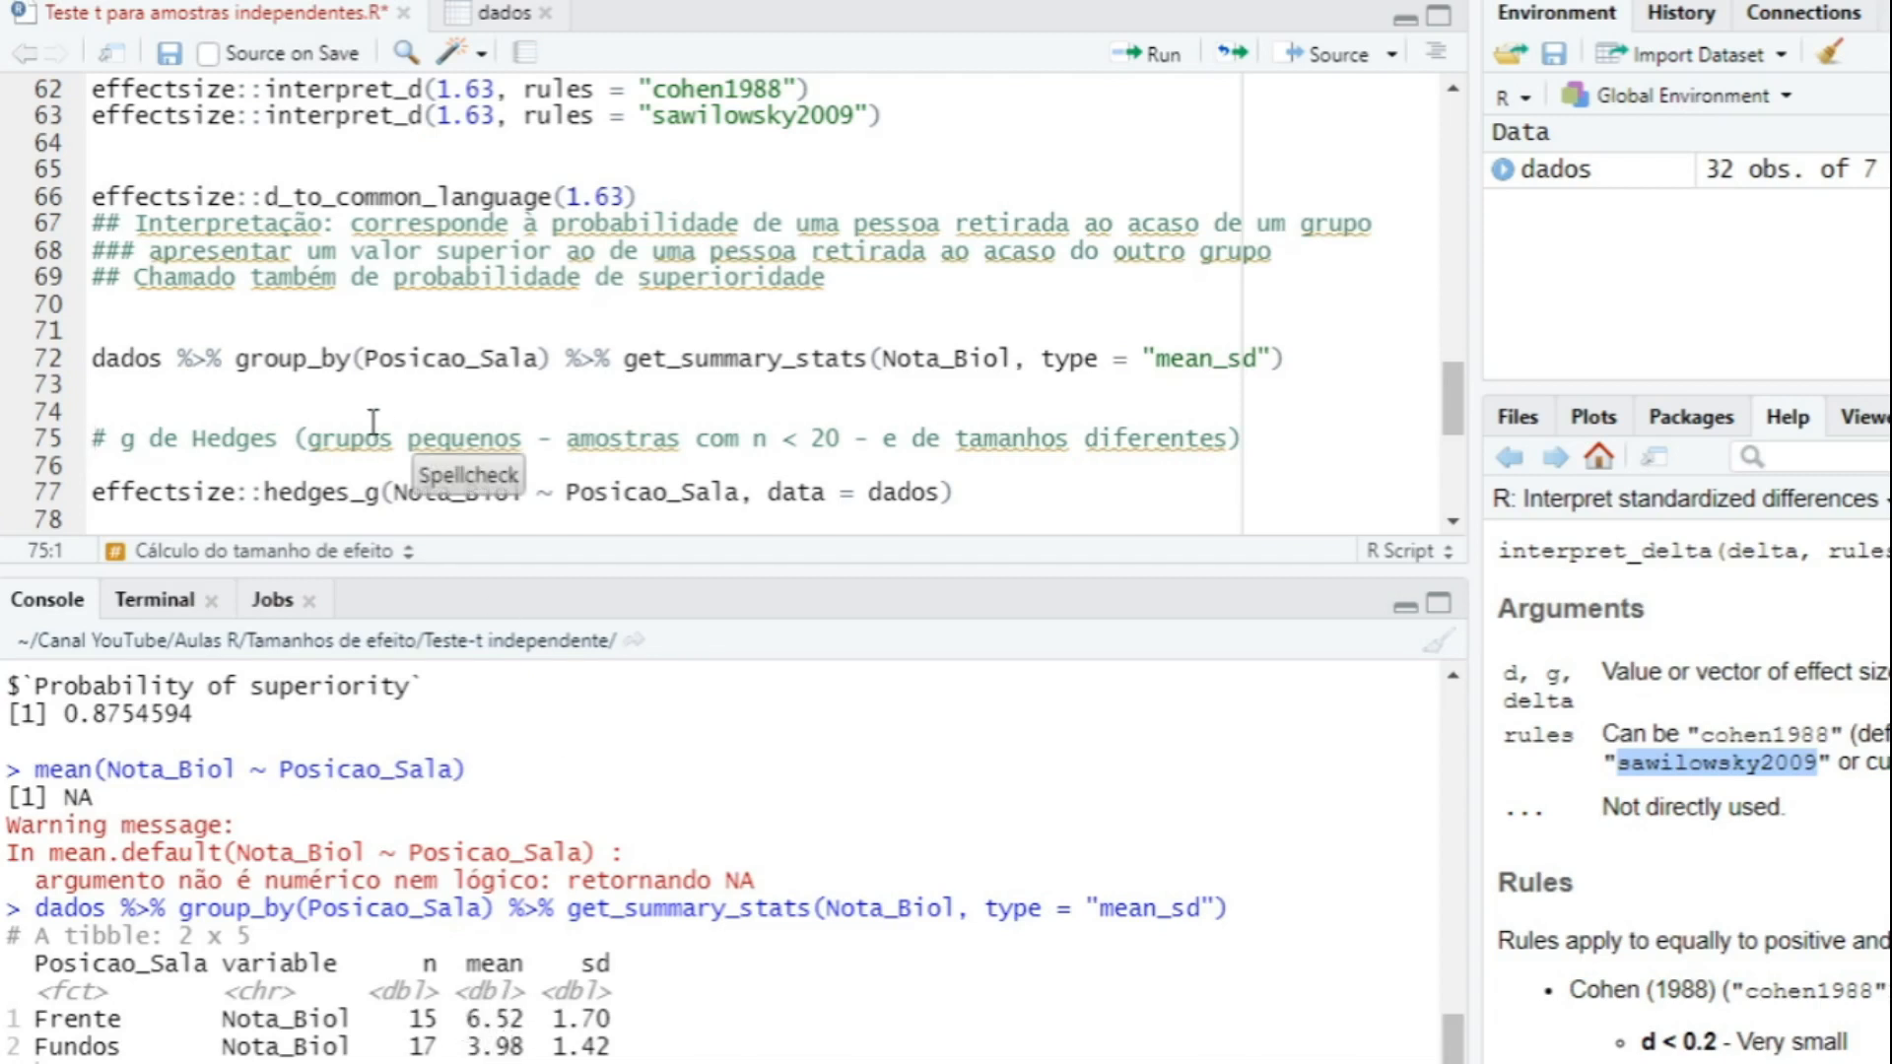
Compute the difference between the group means by running 6.52-3.98 on a temporary script line, and remove that line.
click(363, 383)
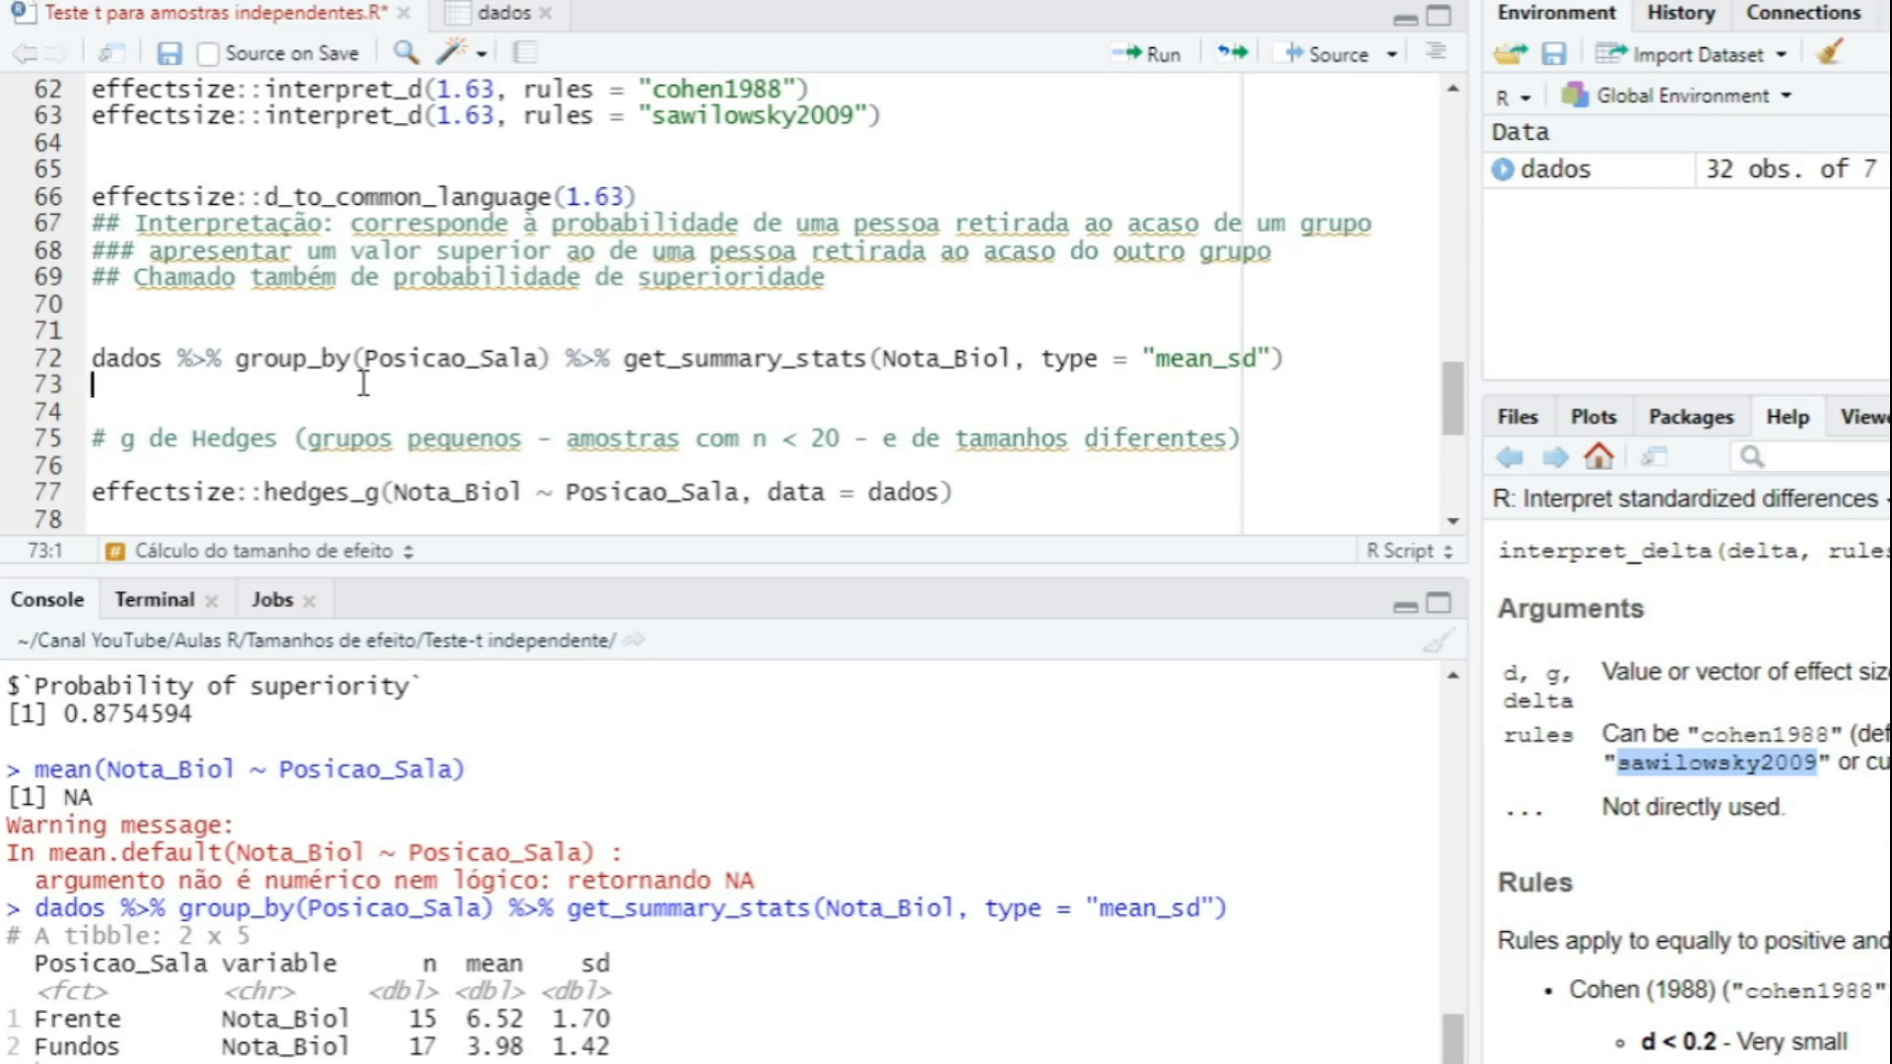
text(6.52-3.98)
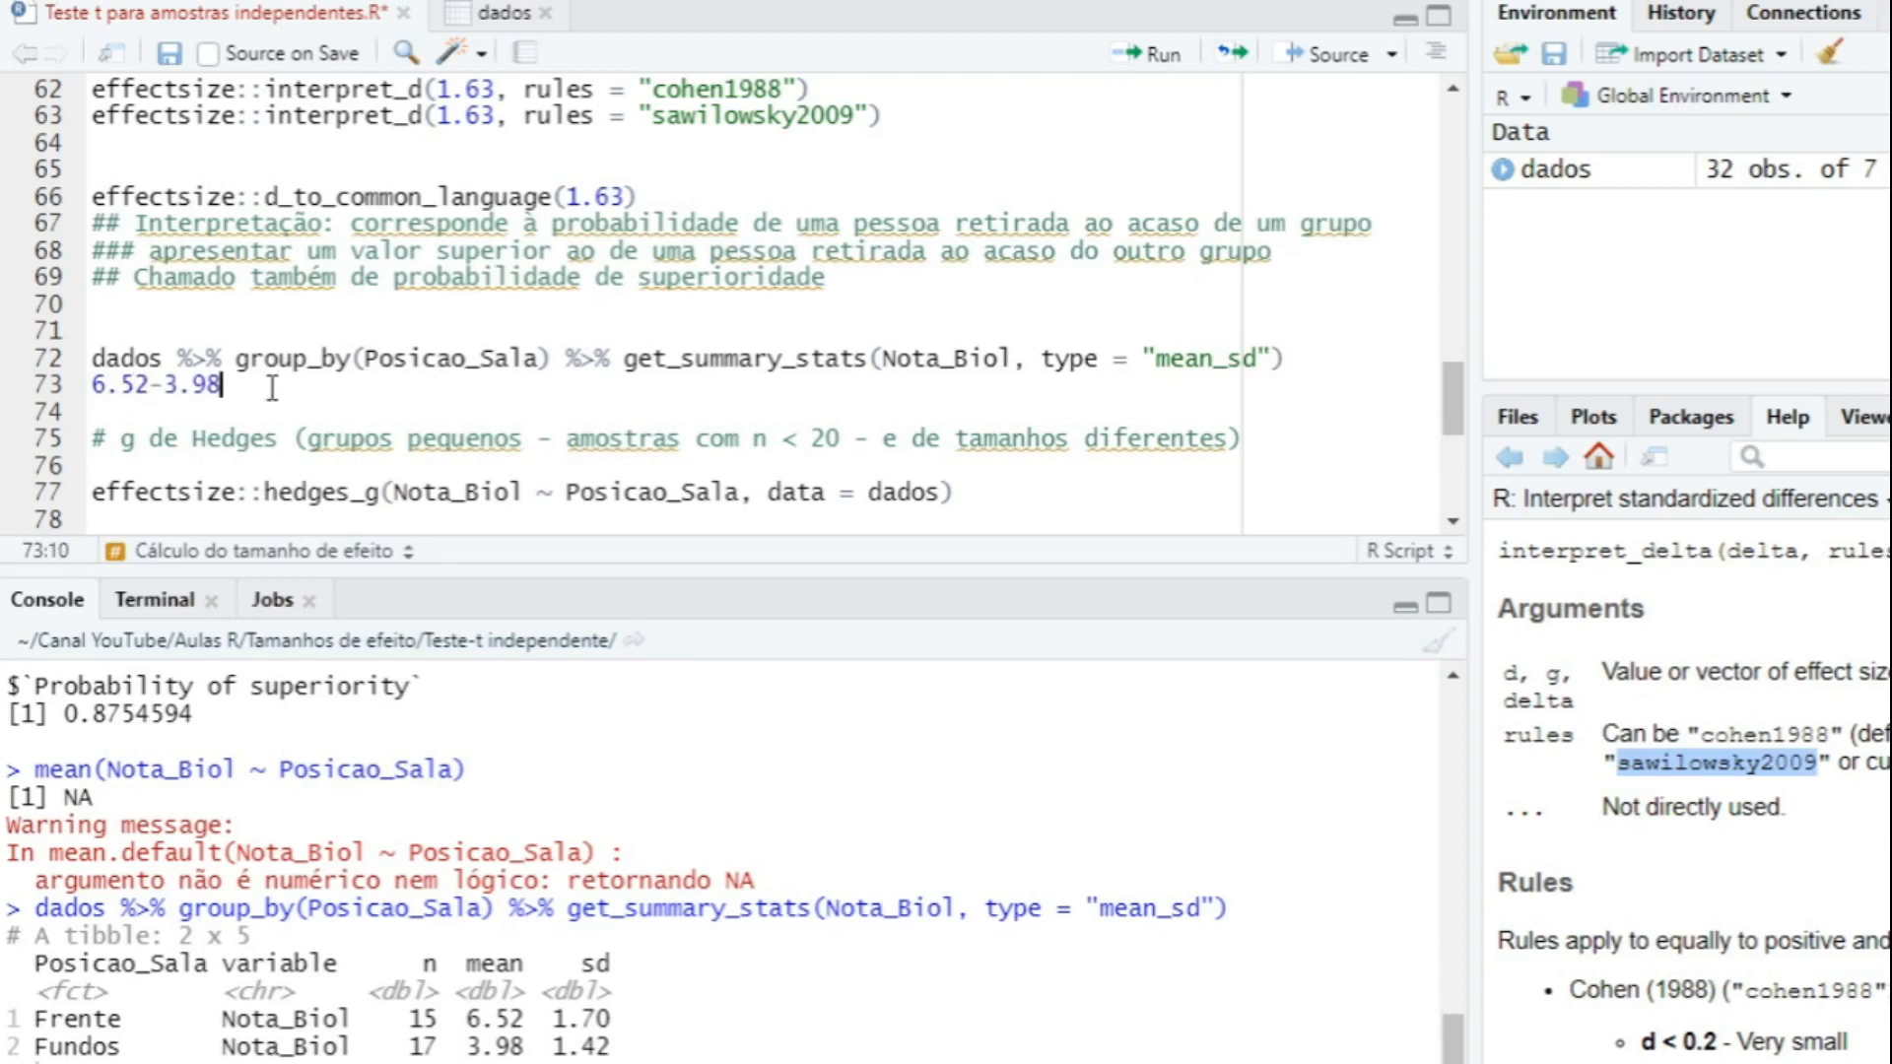
drag(223, 384, 83, 394)
key(ctrl+Return)
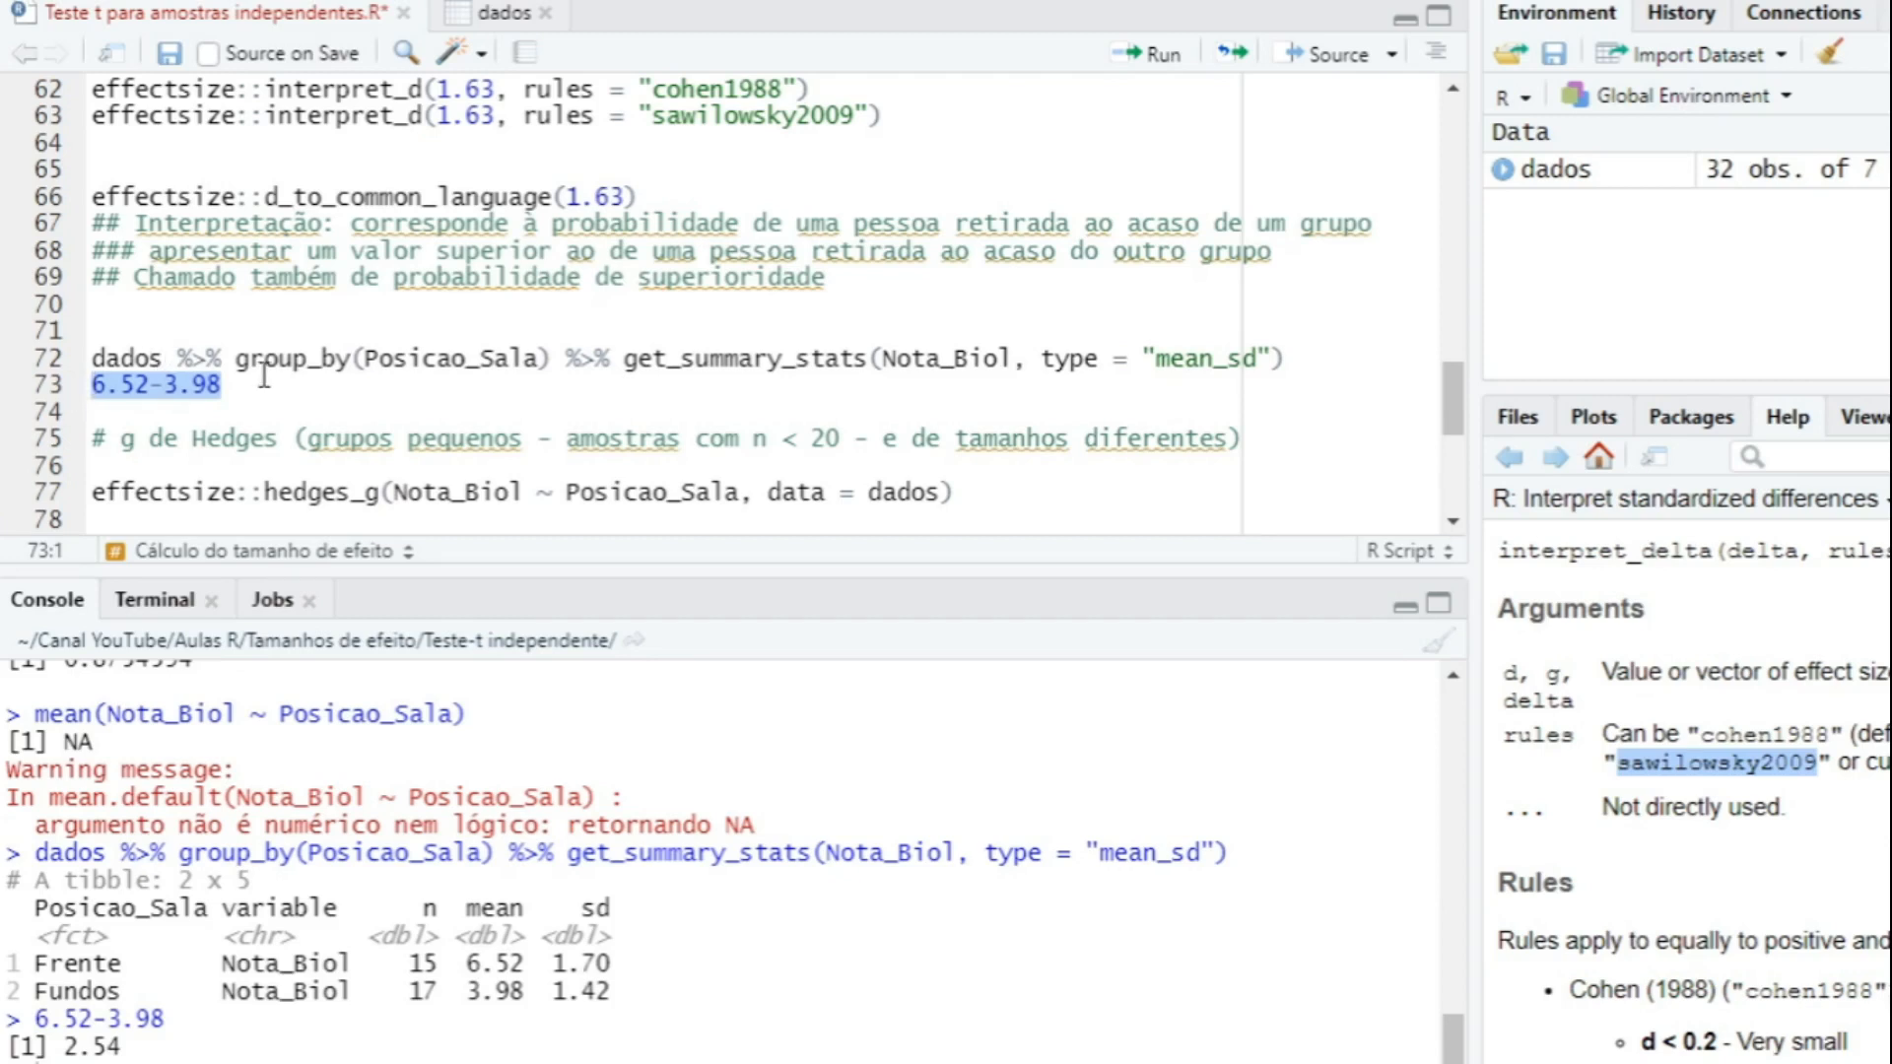
key(BackSpace)
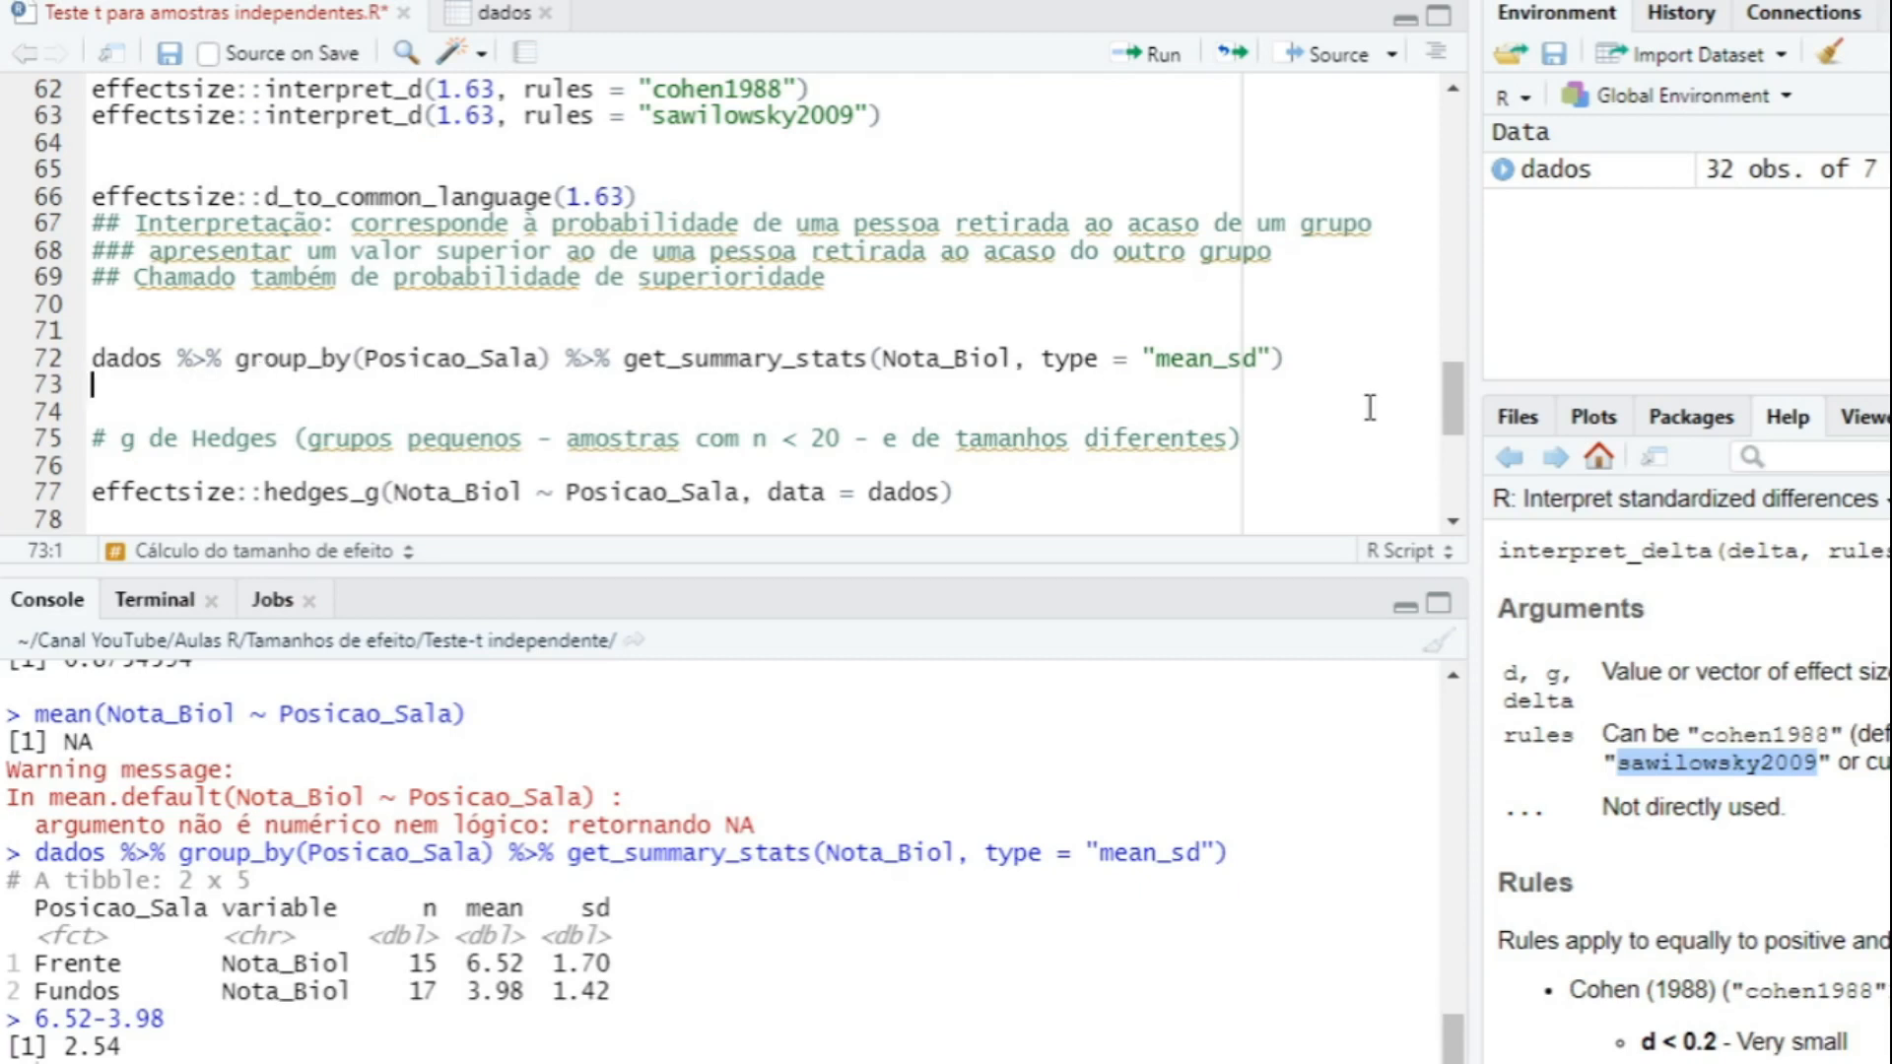
Insert effectsize::hedges_g(Nota_Biol ~ Posicao_Sala, data = dados) directly below the Hedges' g comment.
drag(1449, 383, 1450, 412)
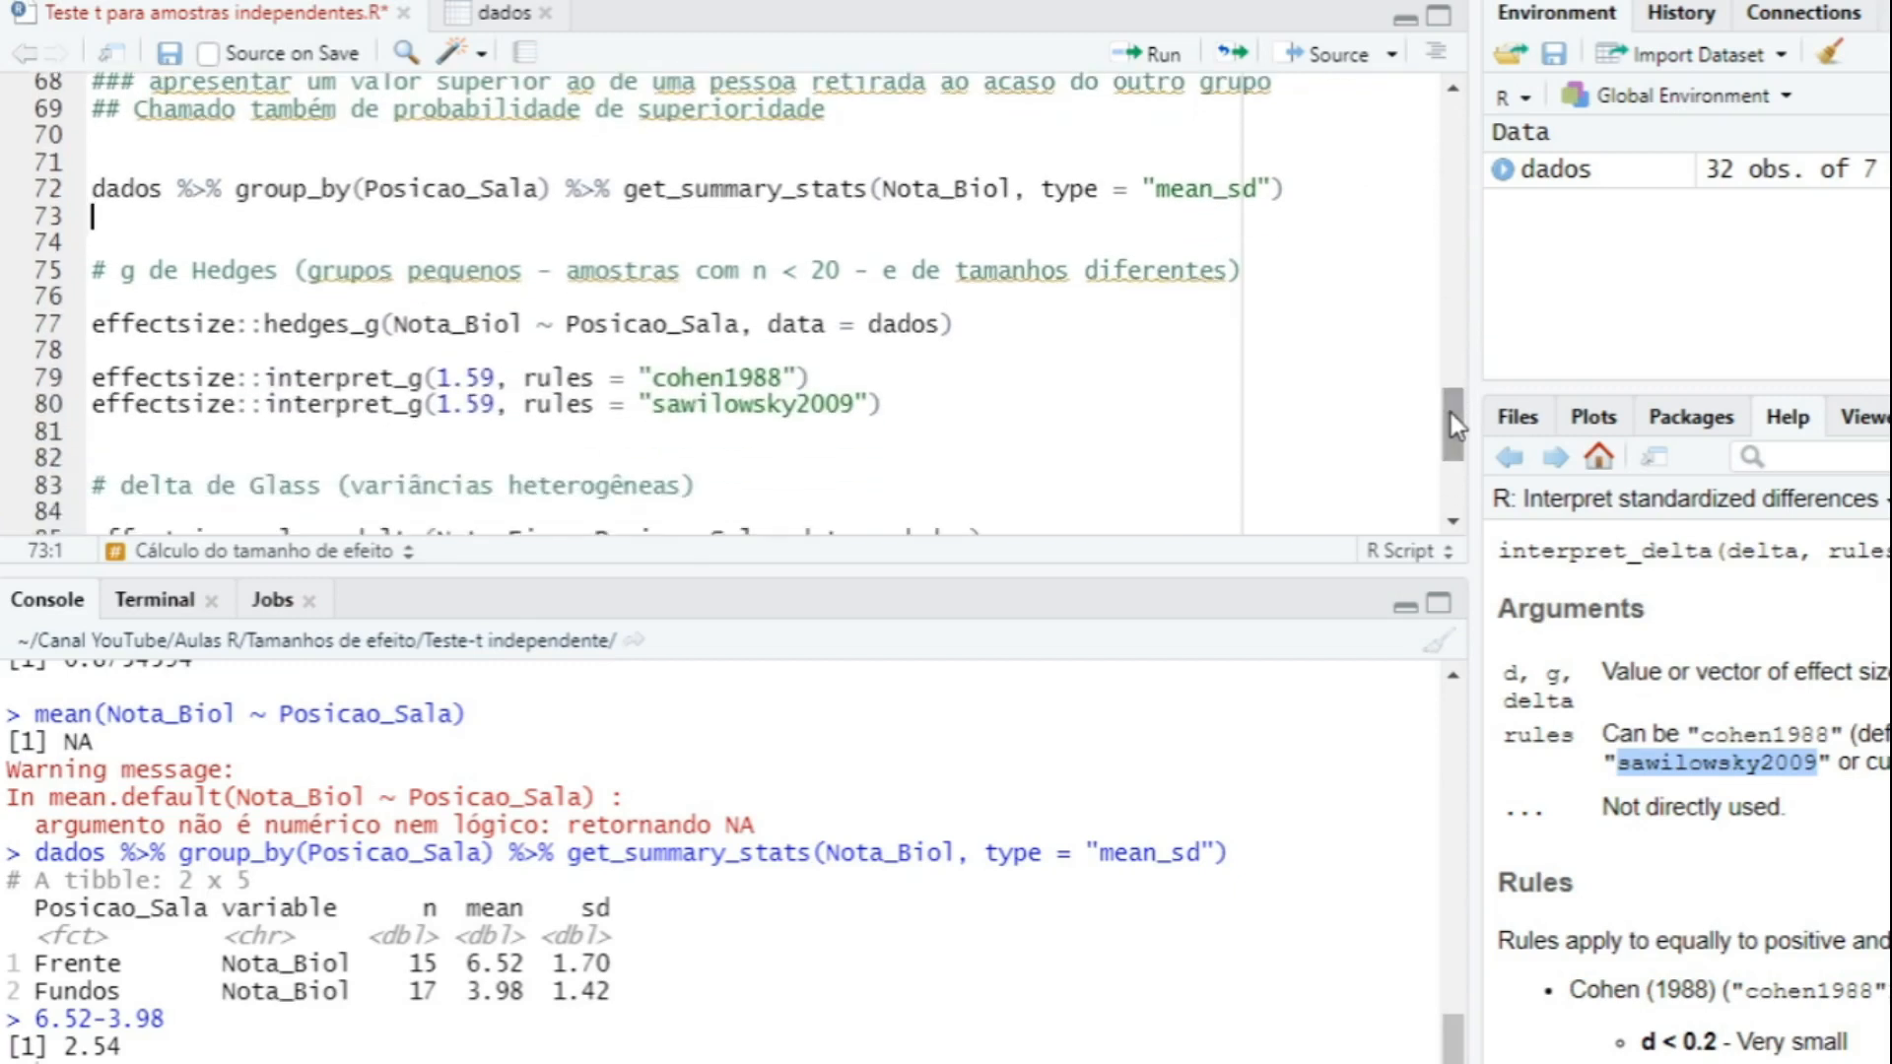
click(1299, 276)
key(Return)
key(Return)
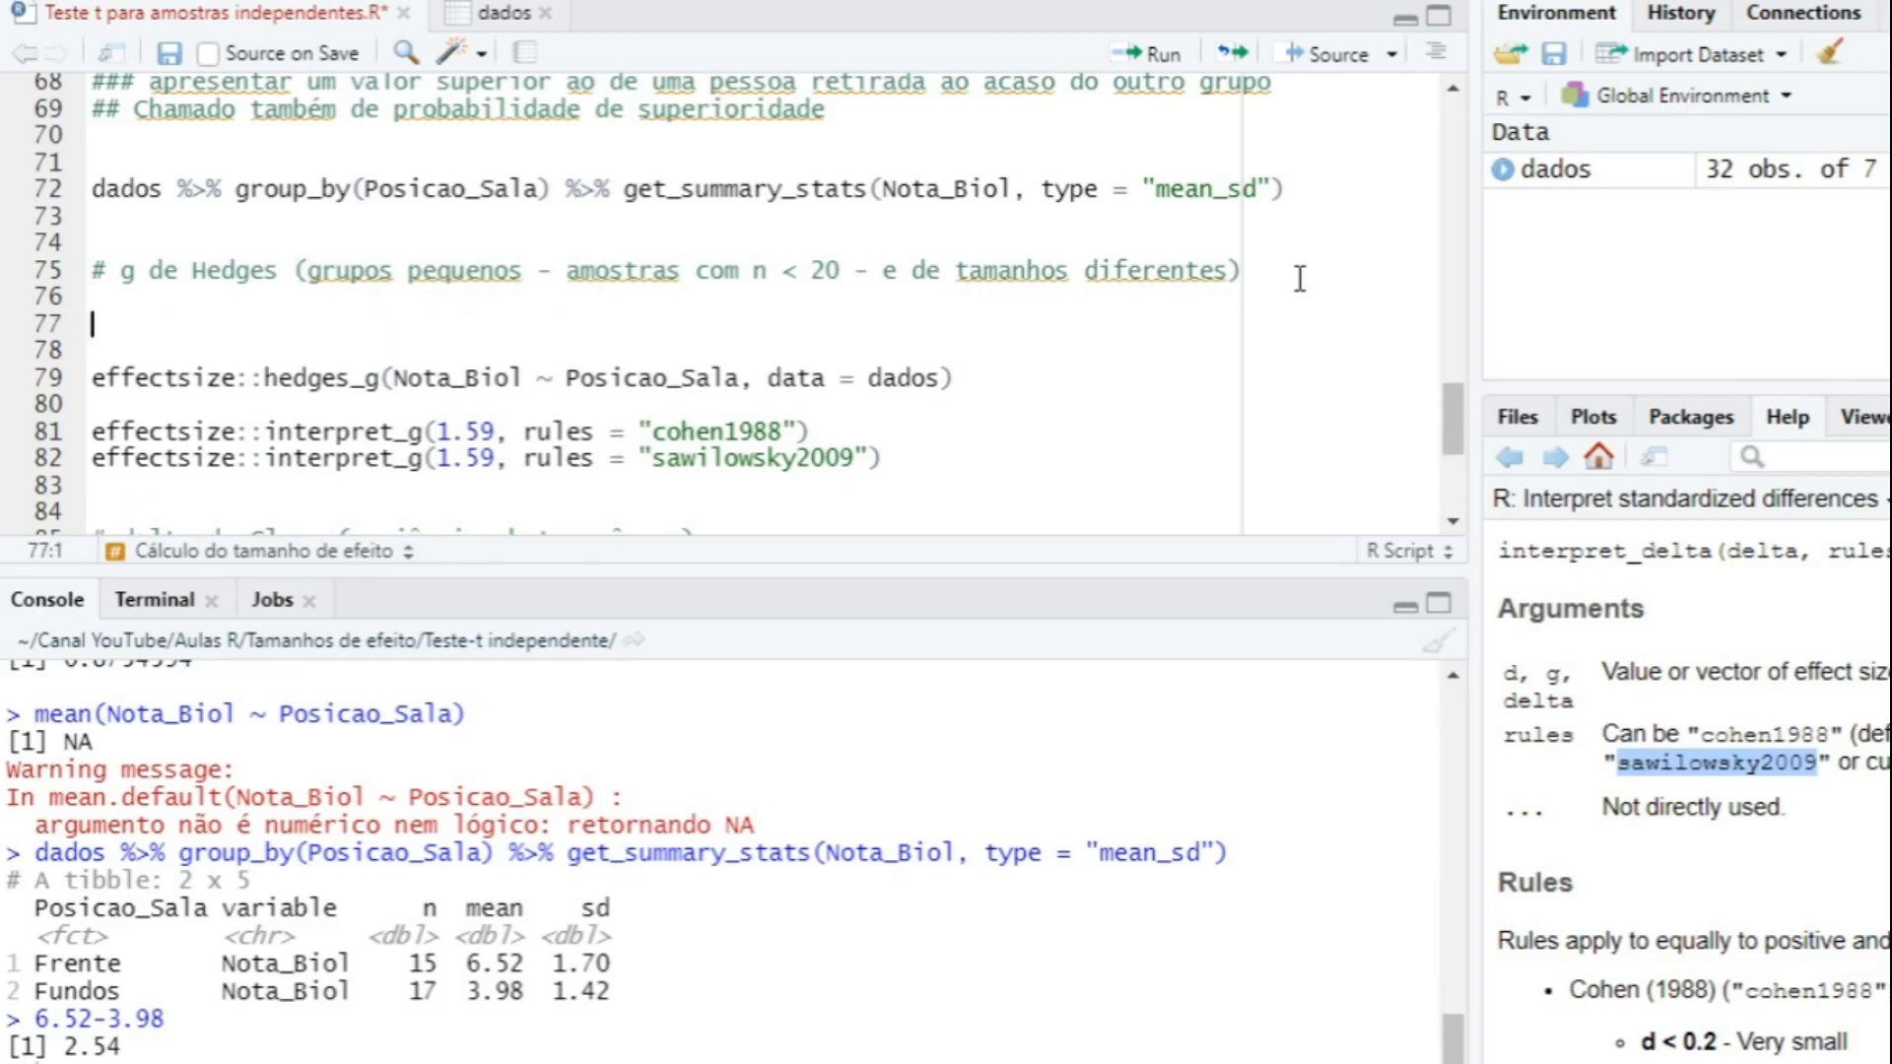
text(effects)
key(Down)
key(Down)
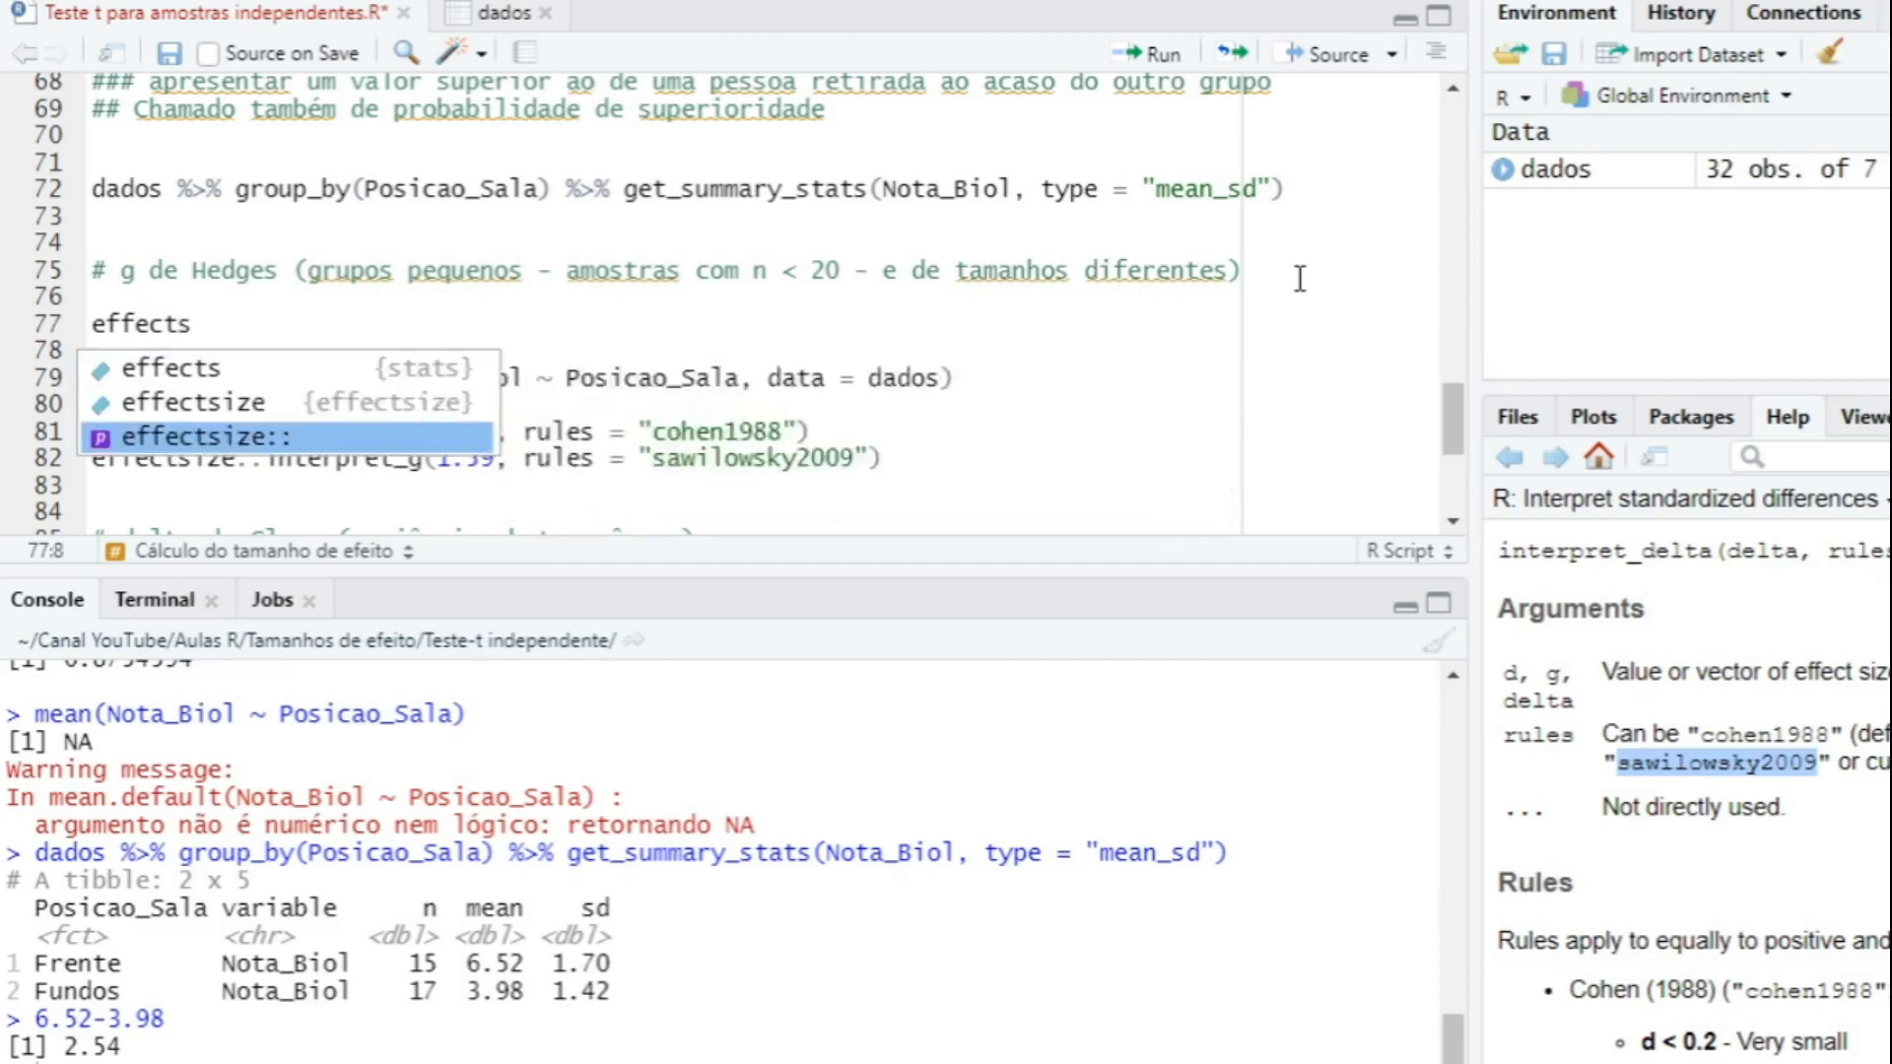
key(Return)
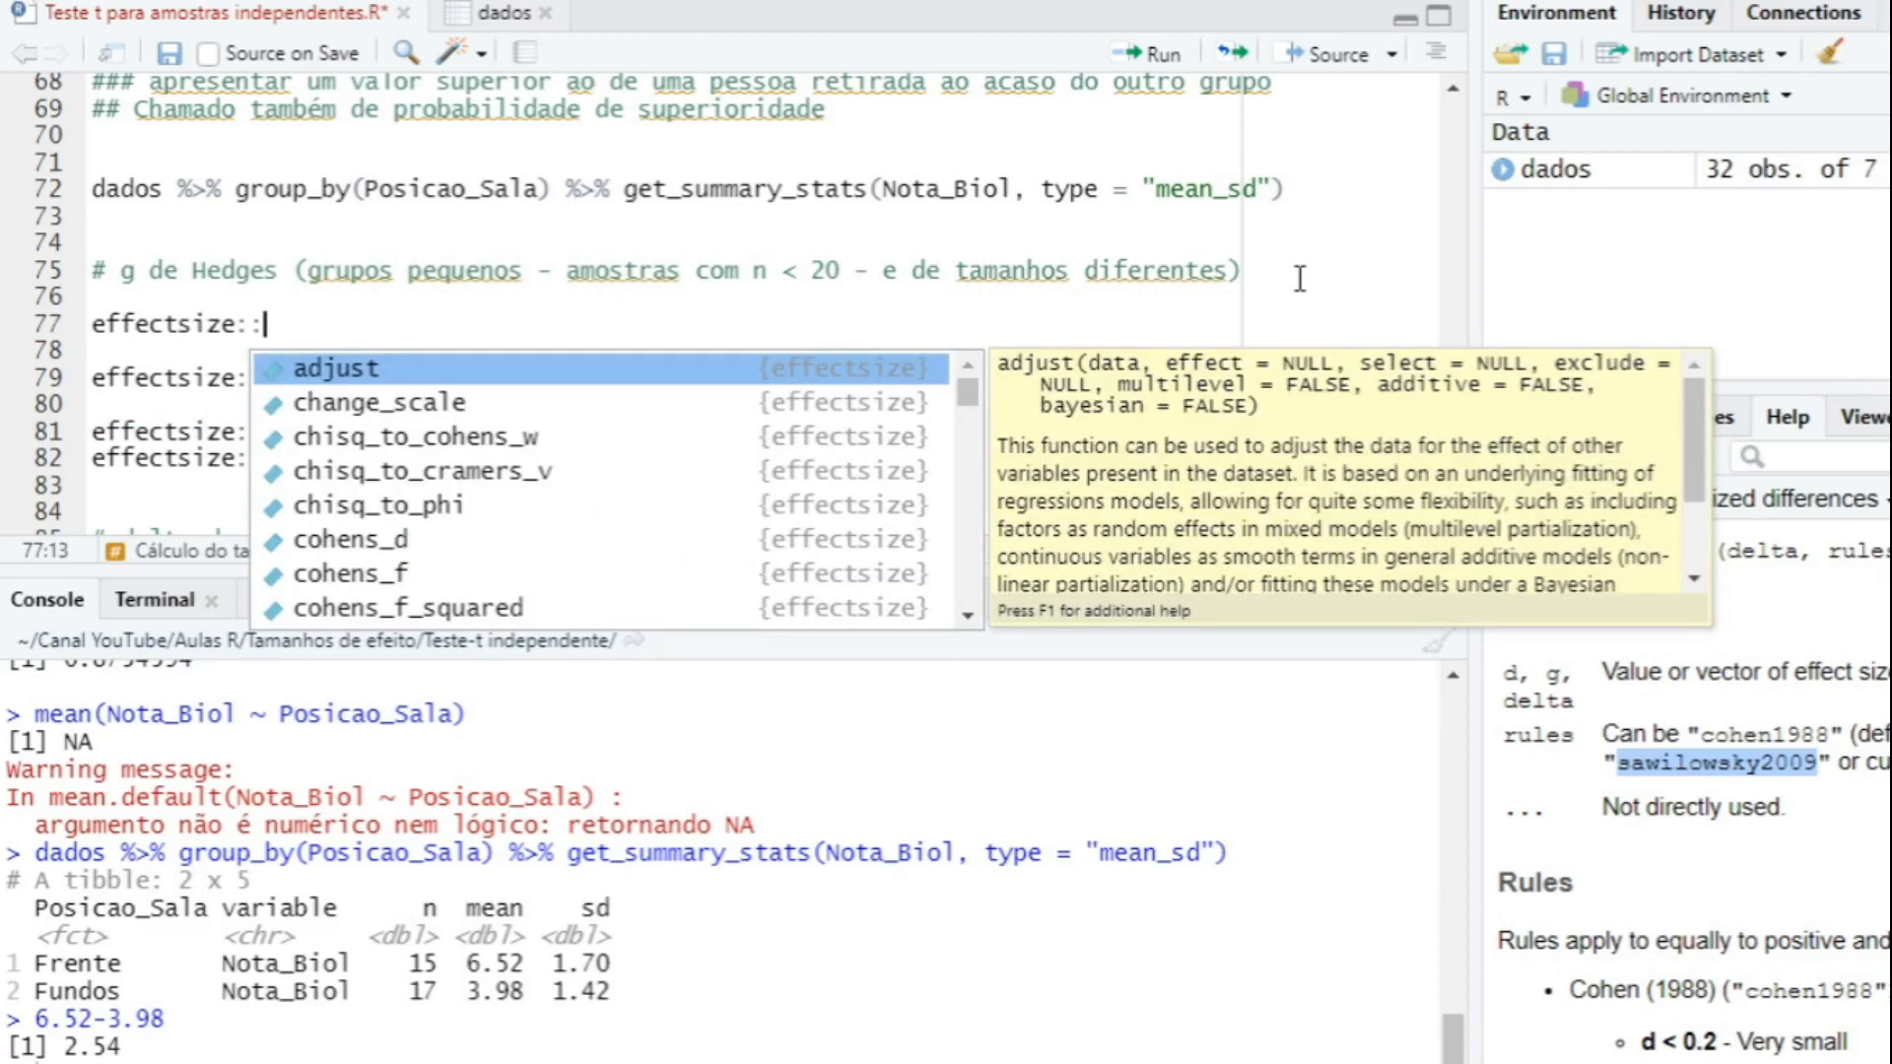
text(hede)
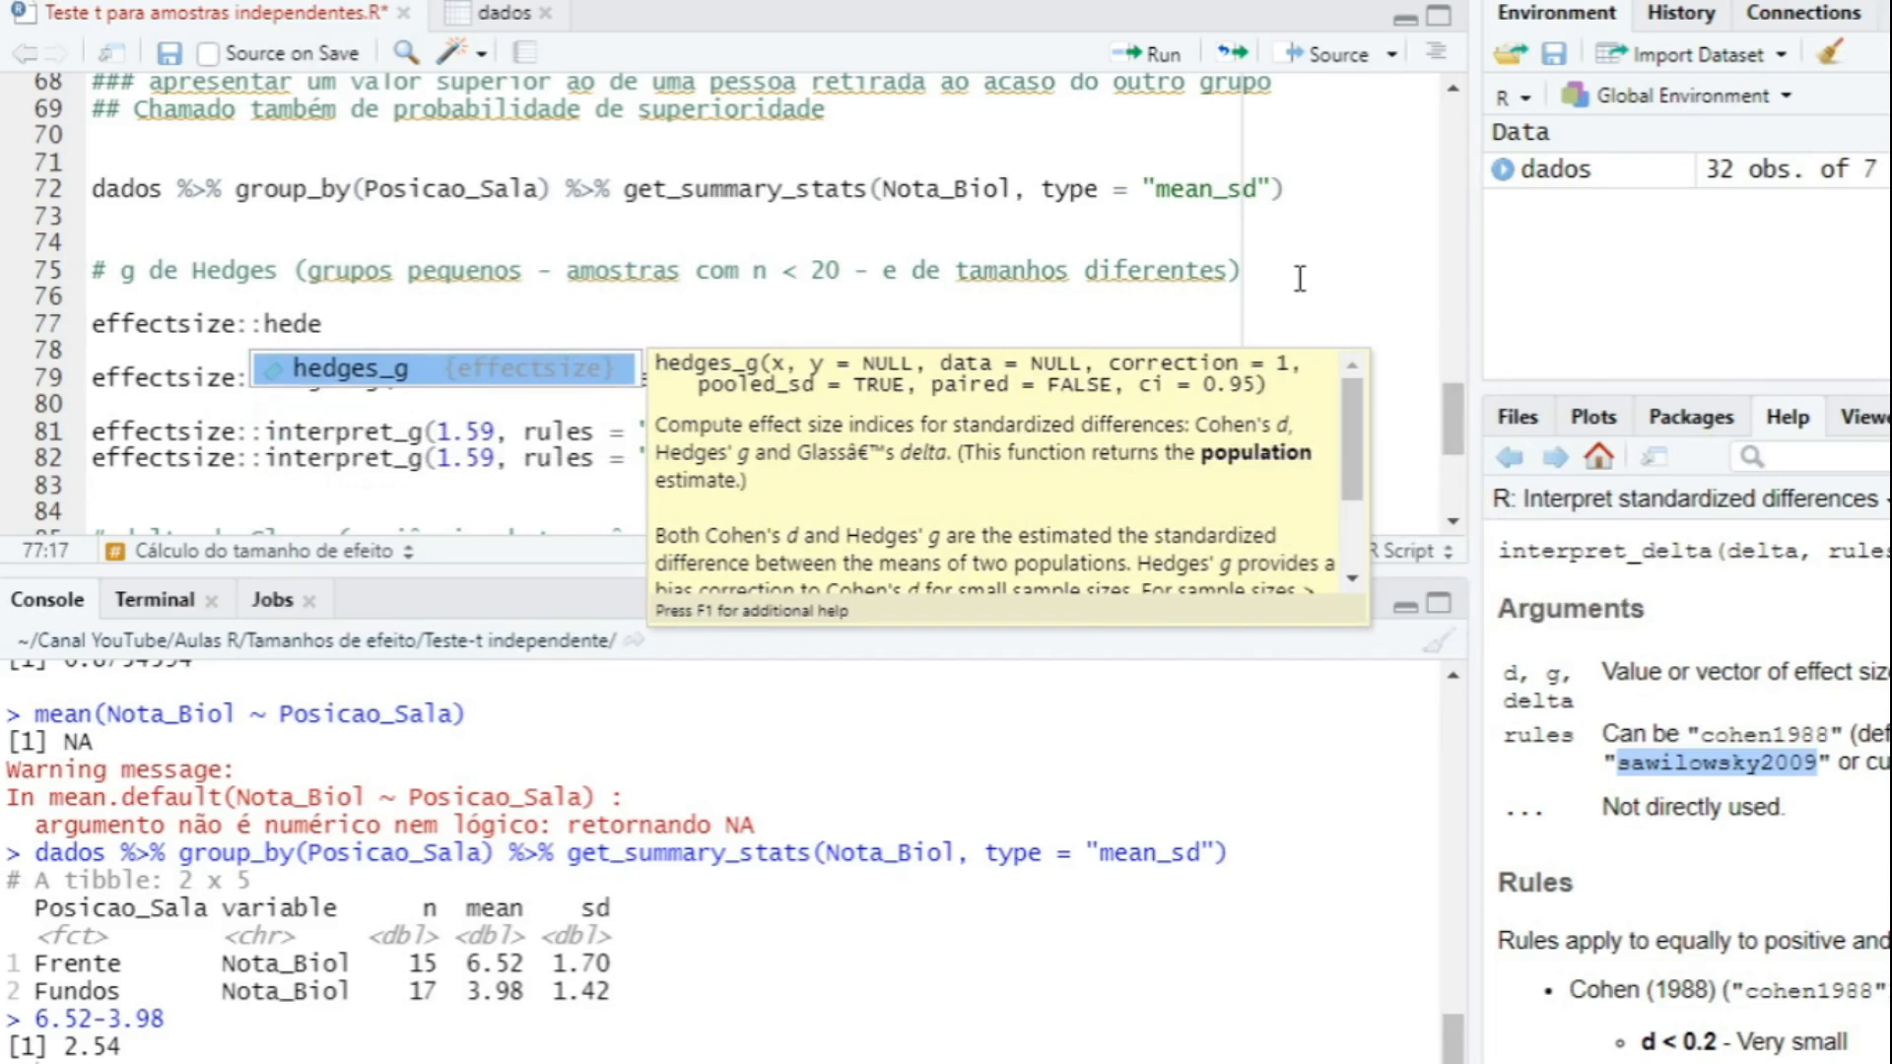
key(Return)
text(Nota_Biol ~ Posicao_Sala, data)
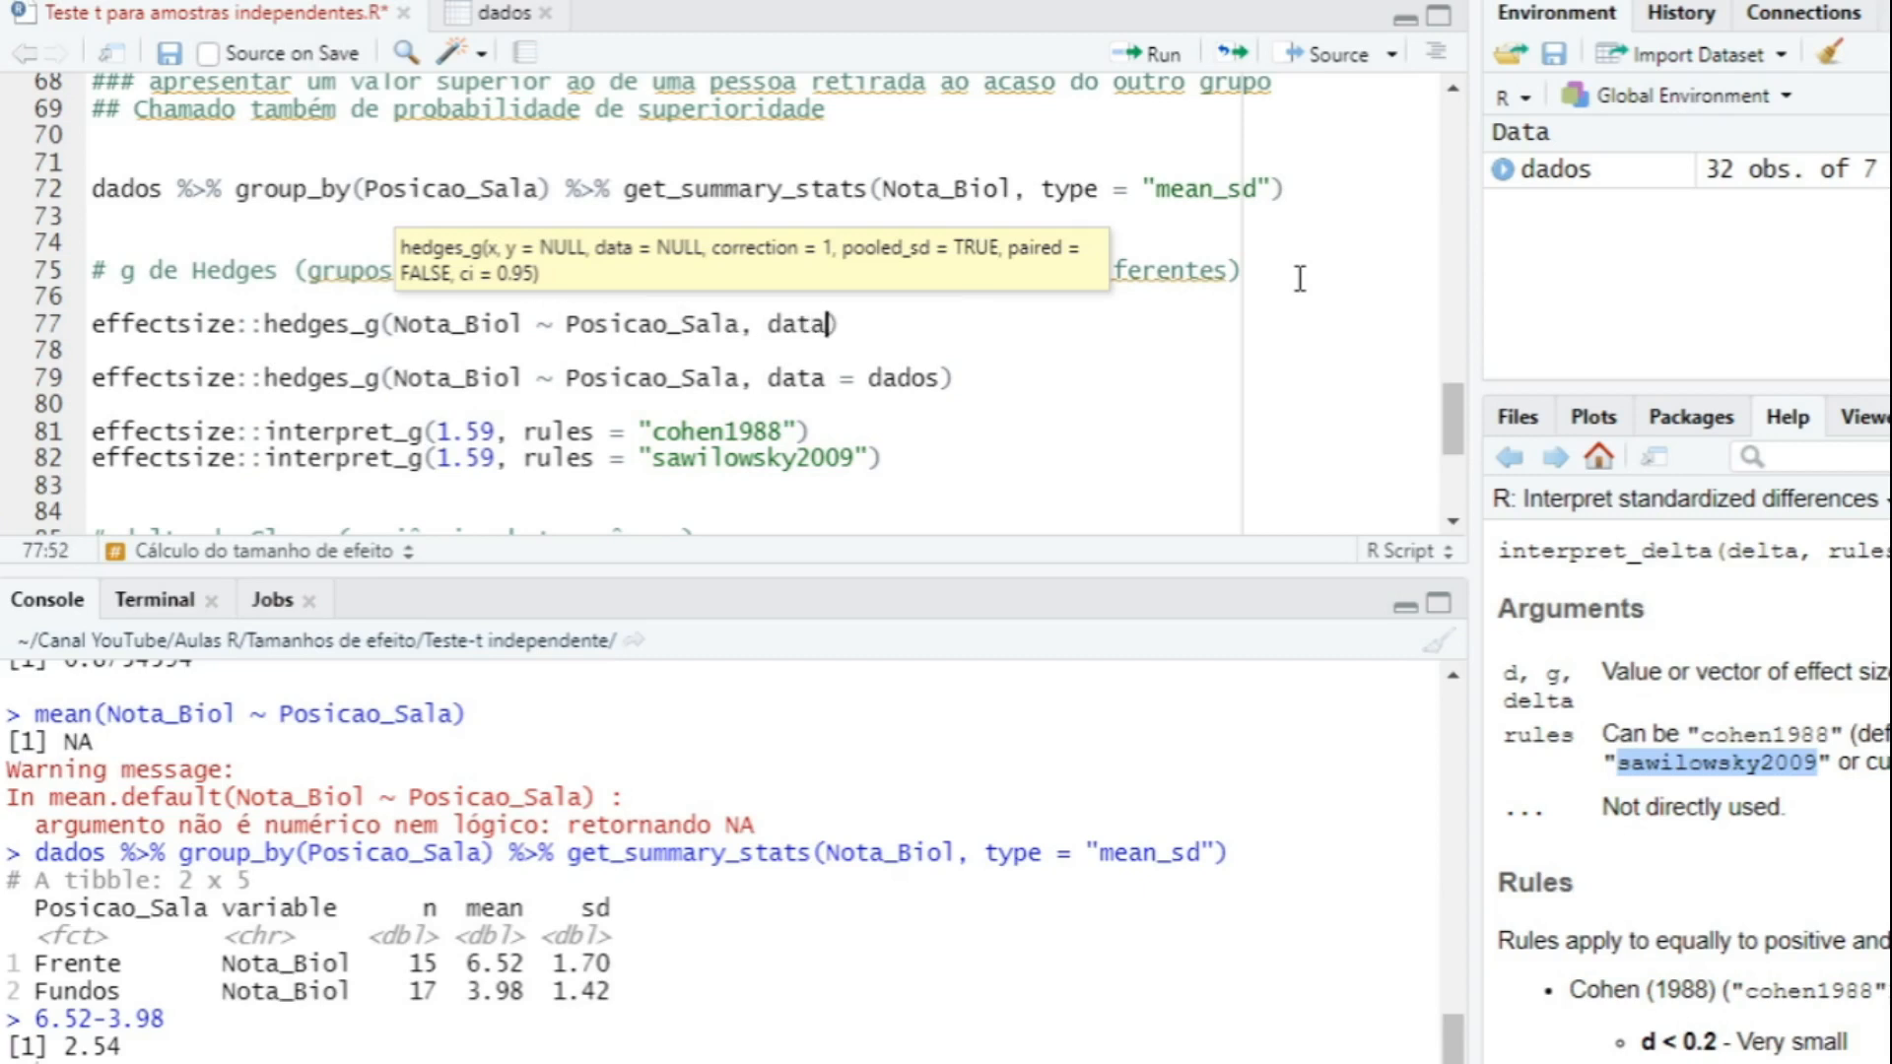
text( = dados)
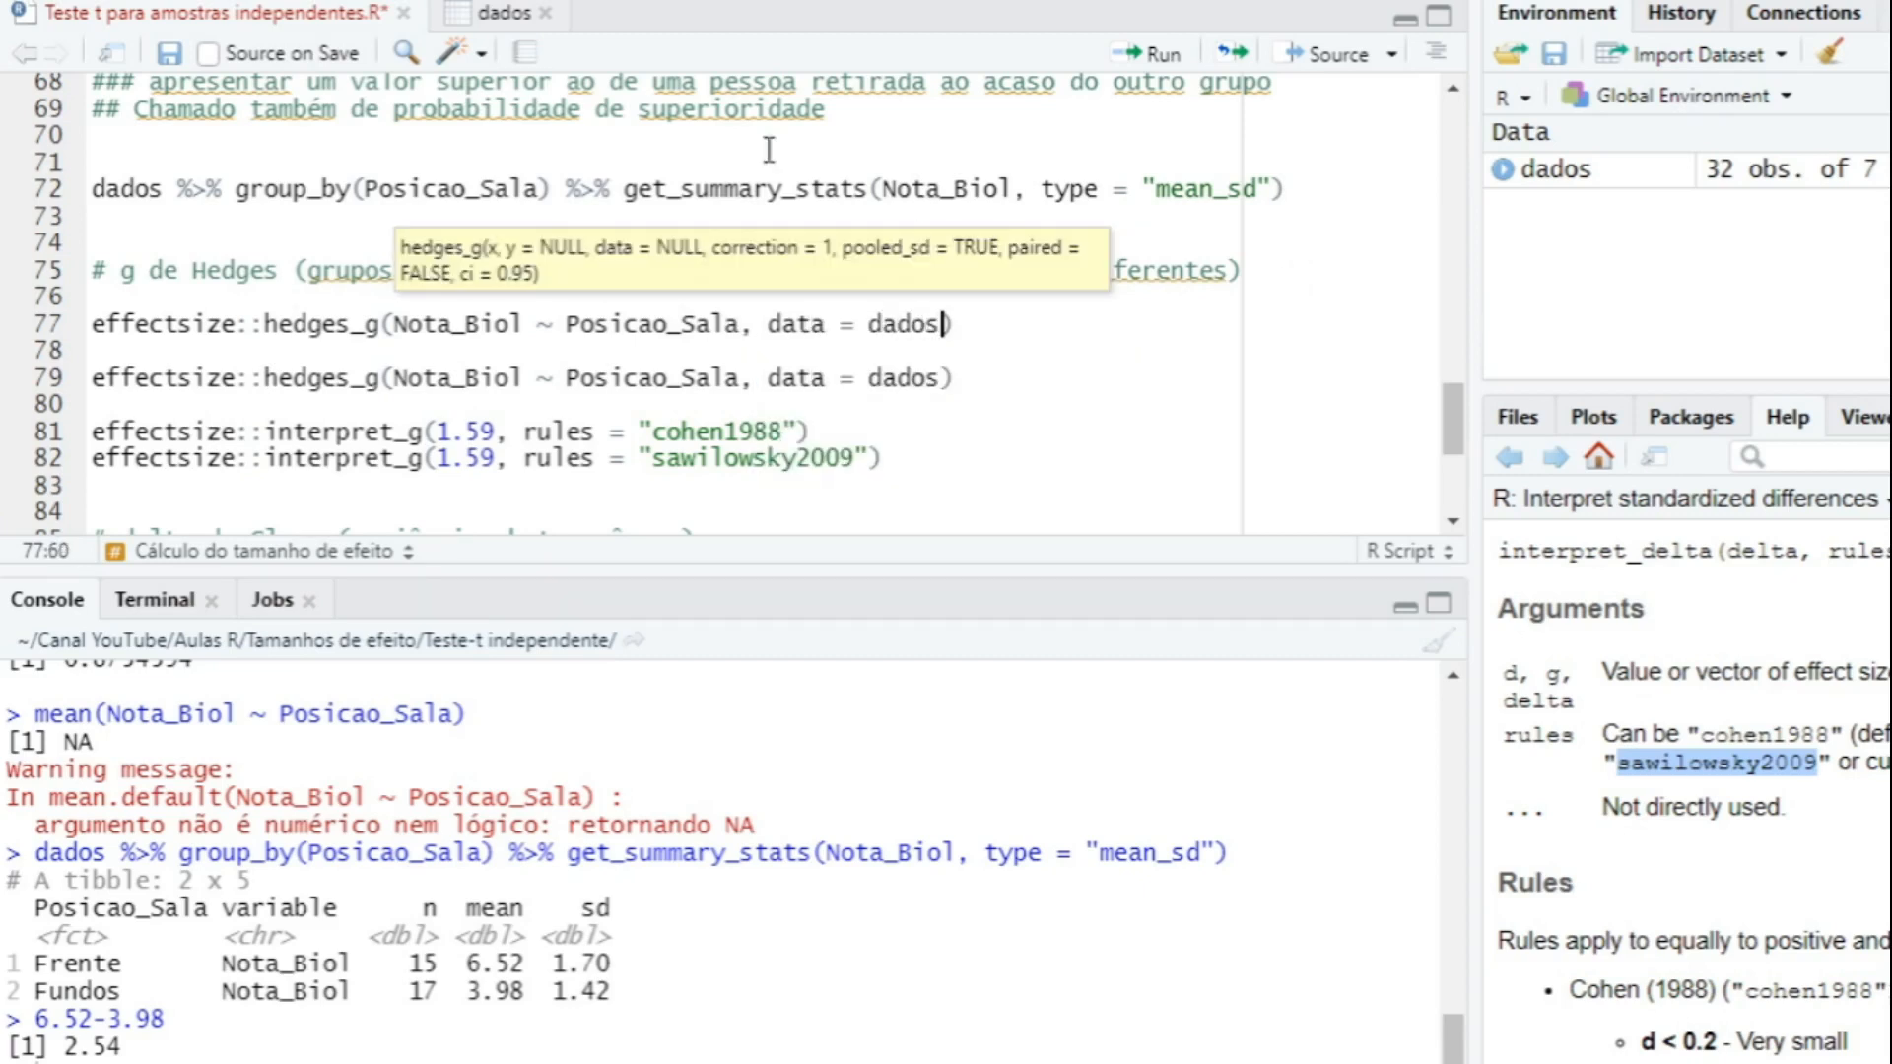
Delete the duplicate hedges_g line with the blank line above it, and run the remaining hedges_g call.
drag(975, 369, 121, 360)
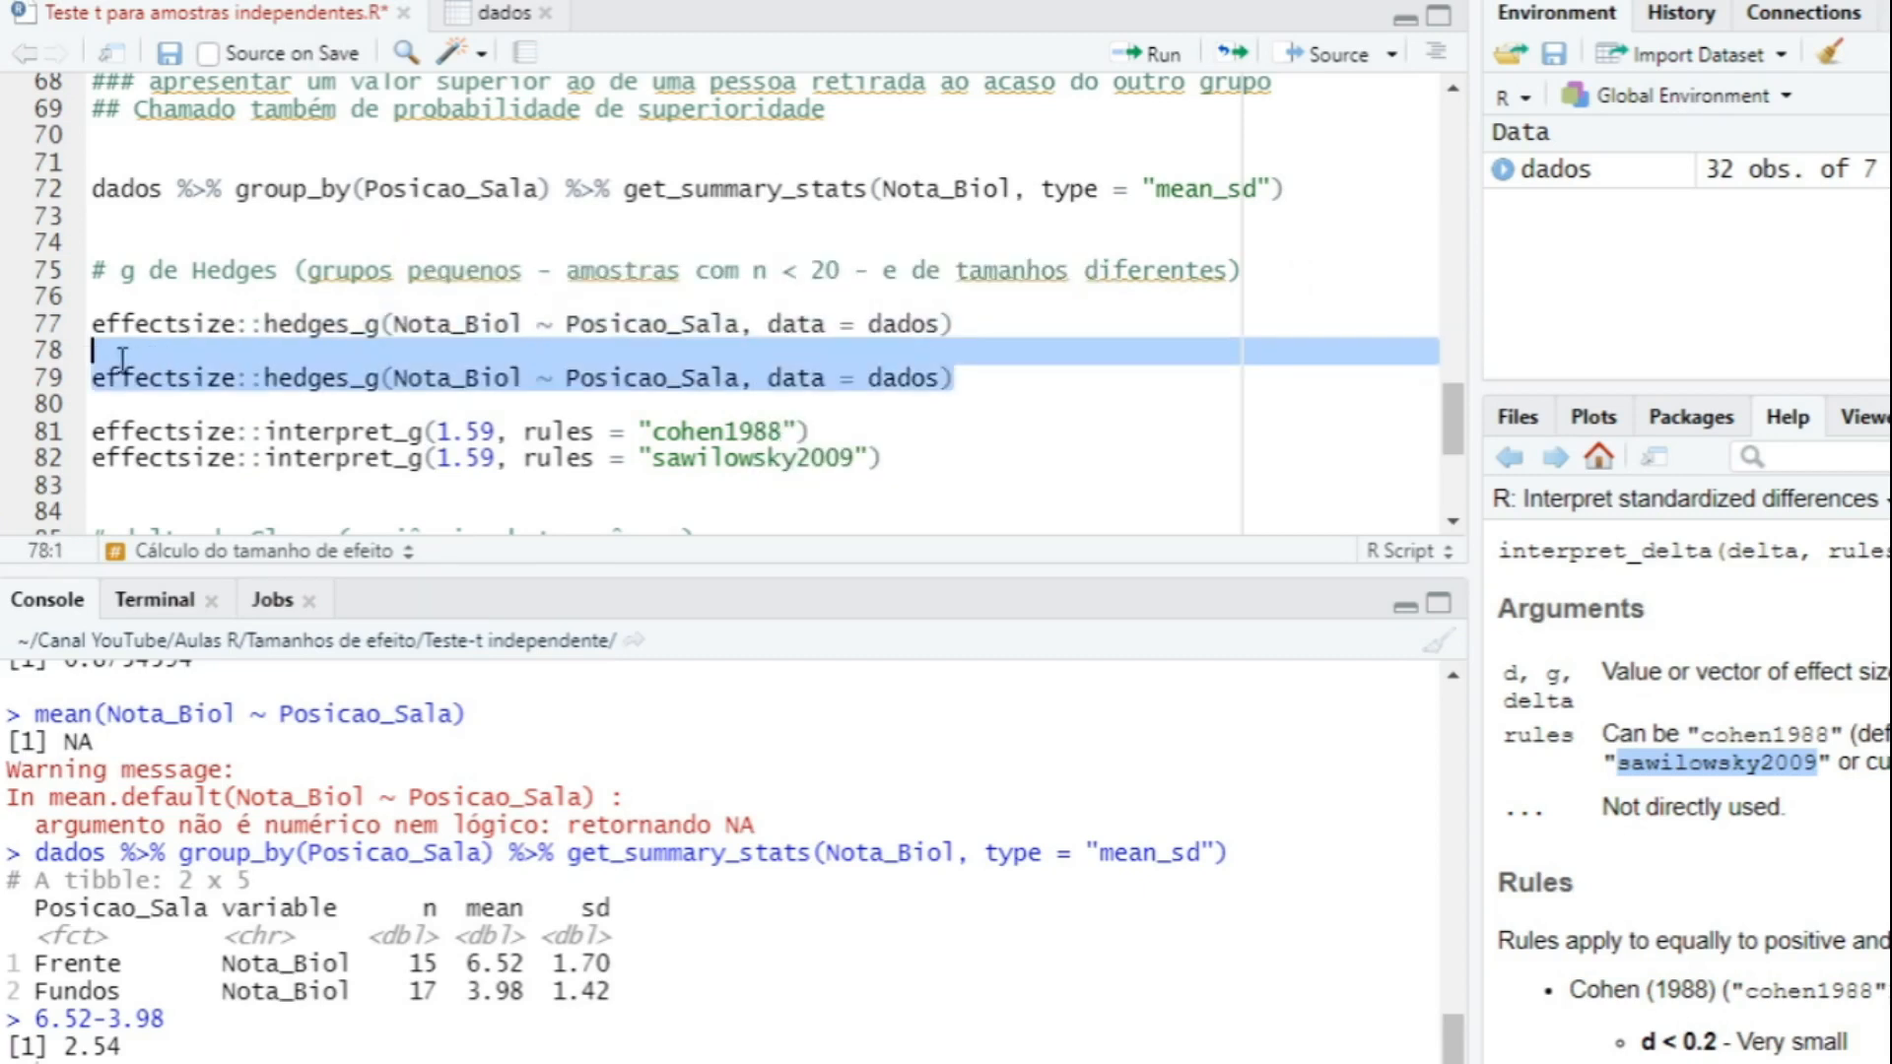
key(BackSpace)
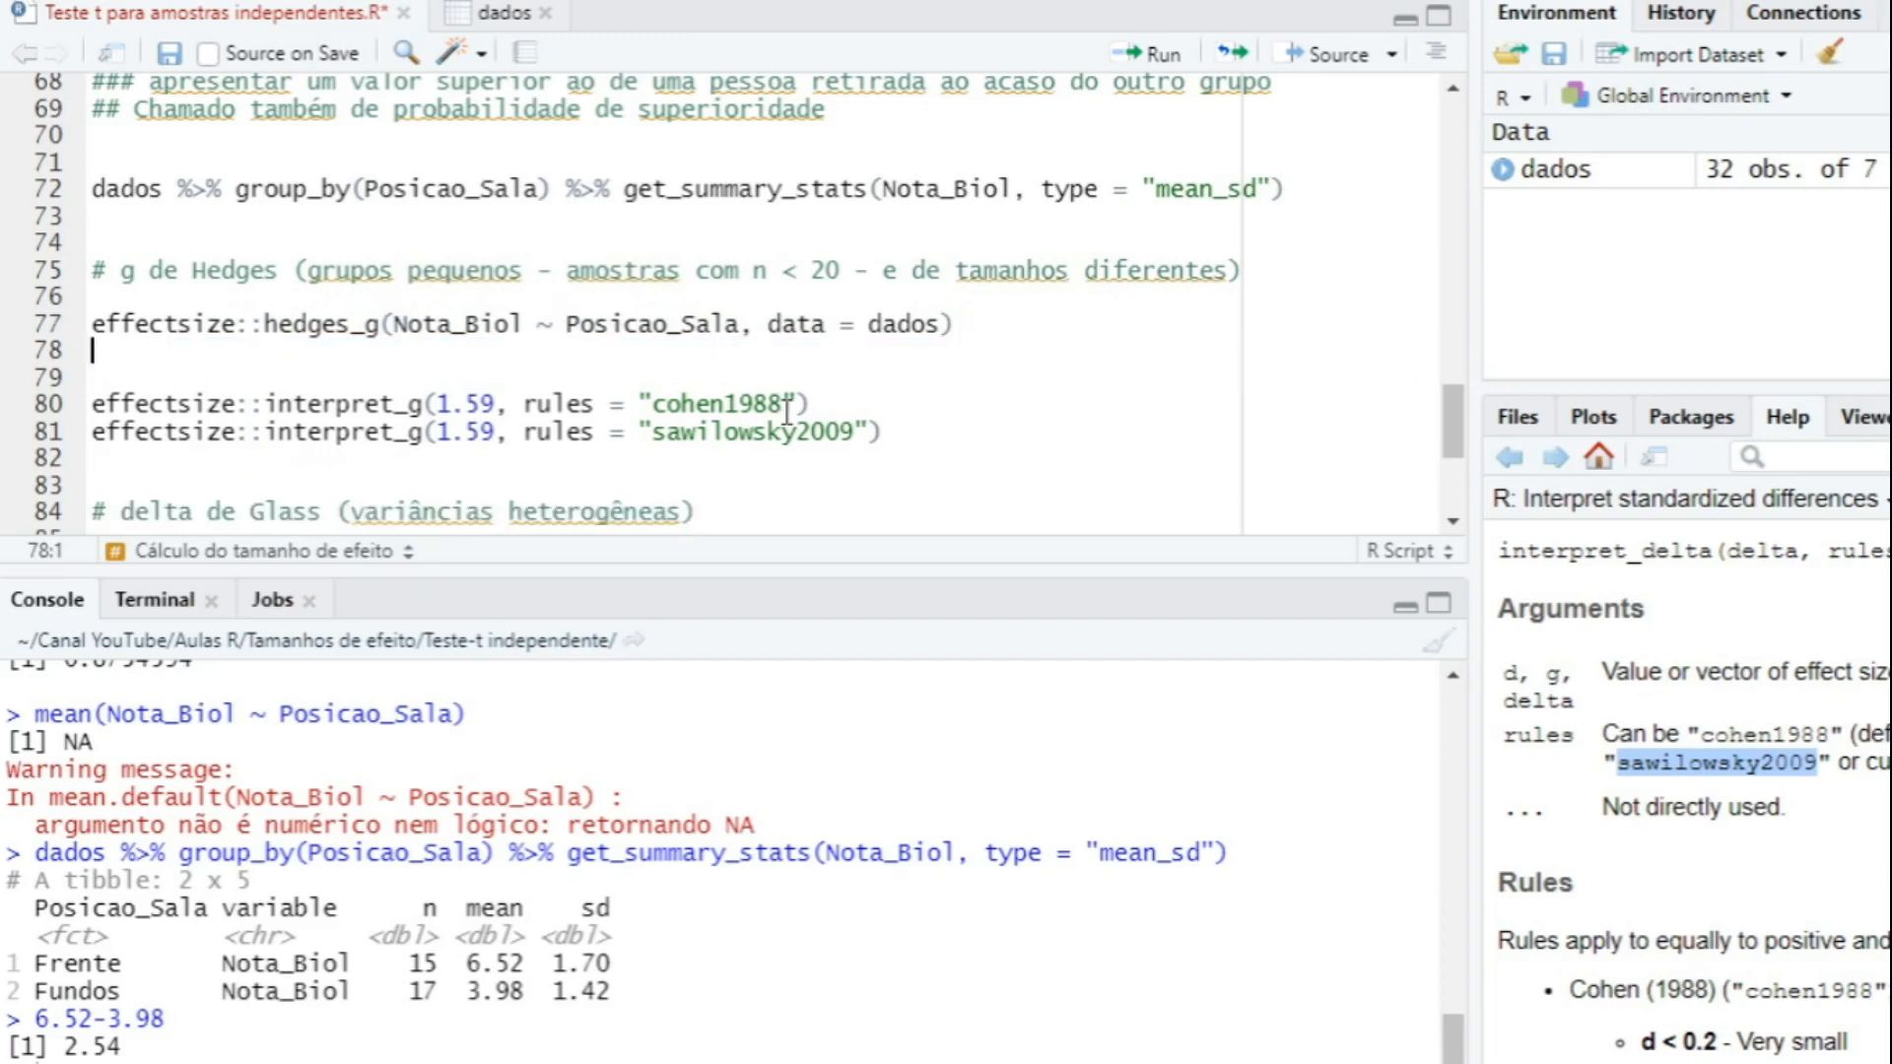
click(992, 325)
key(ctrl+Return)
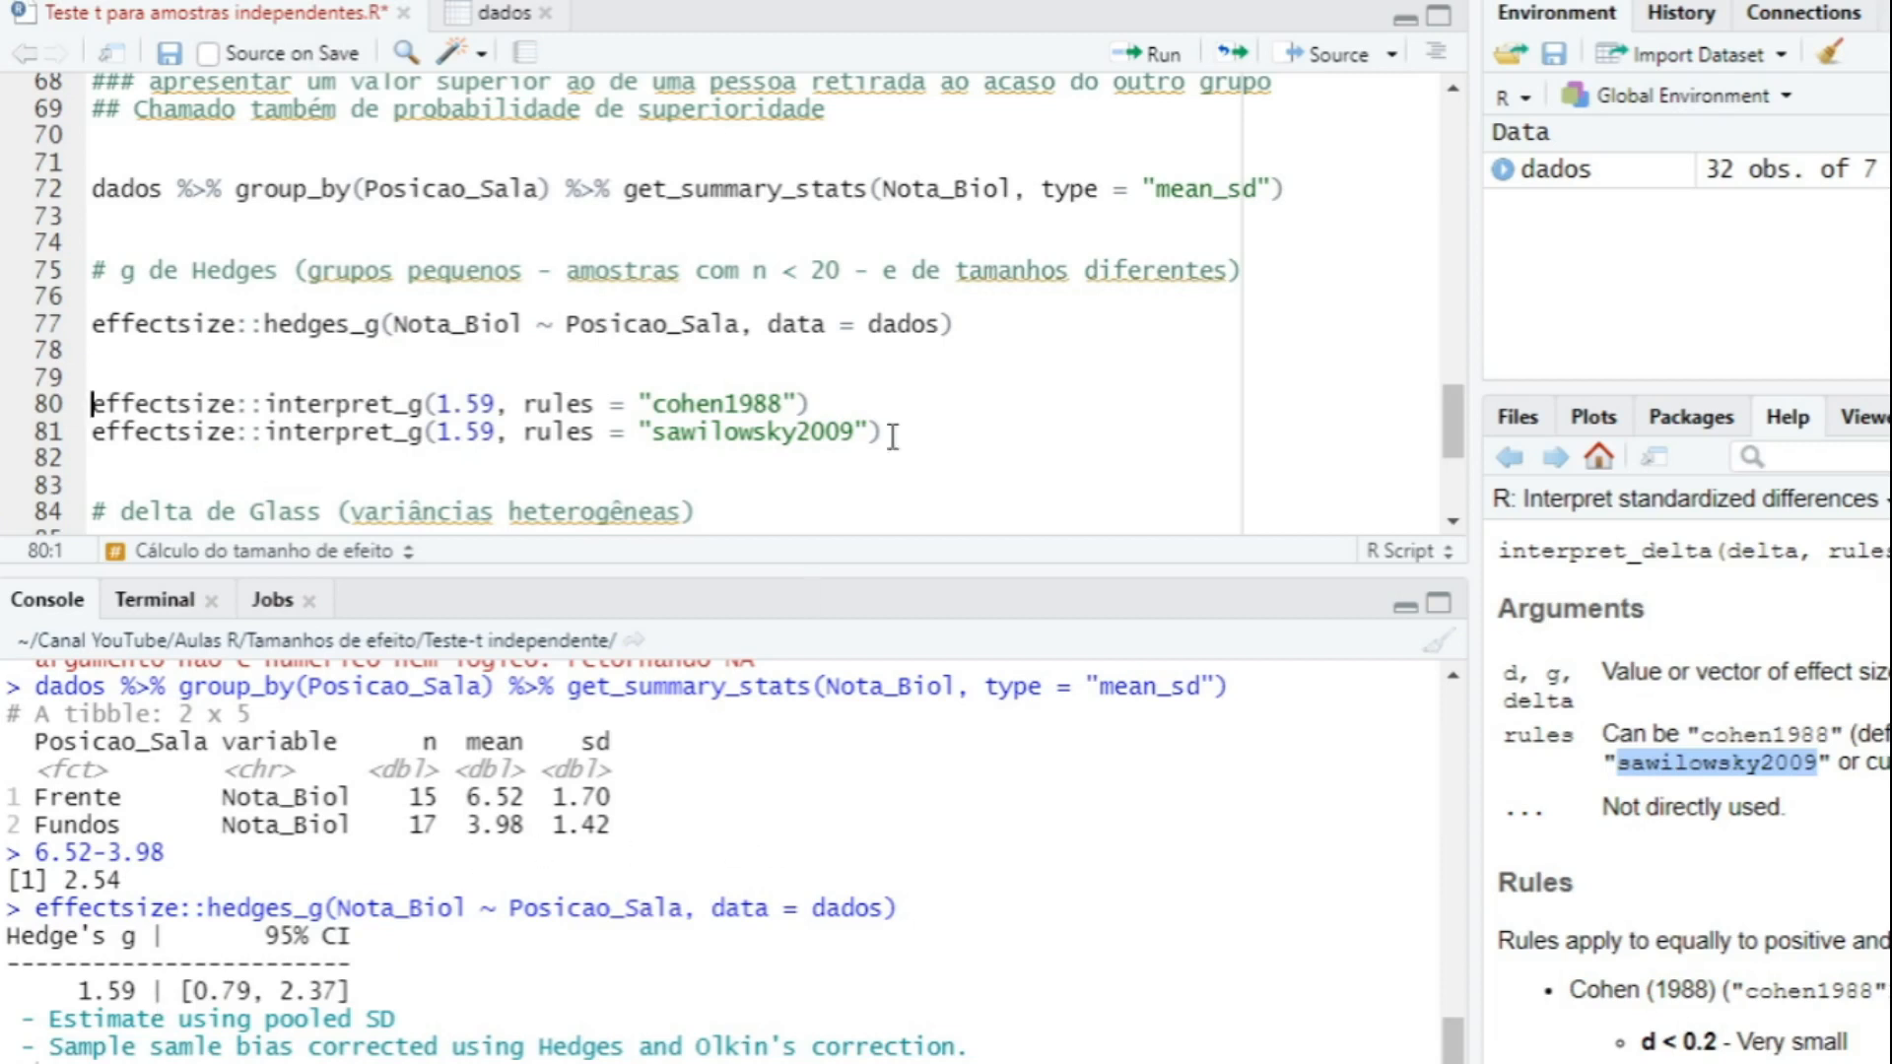
Run the two interpret_g lines for 1.59, first with the cohen1988 rules and again with the sawilowsky2009 rules.
click(267, 404)
drag(267, 404, 428, 404)
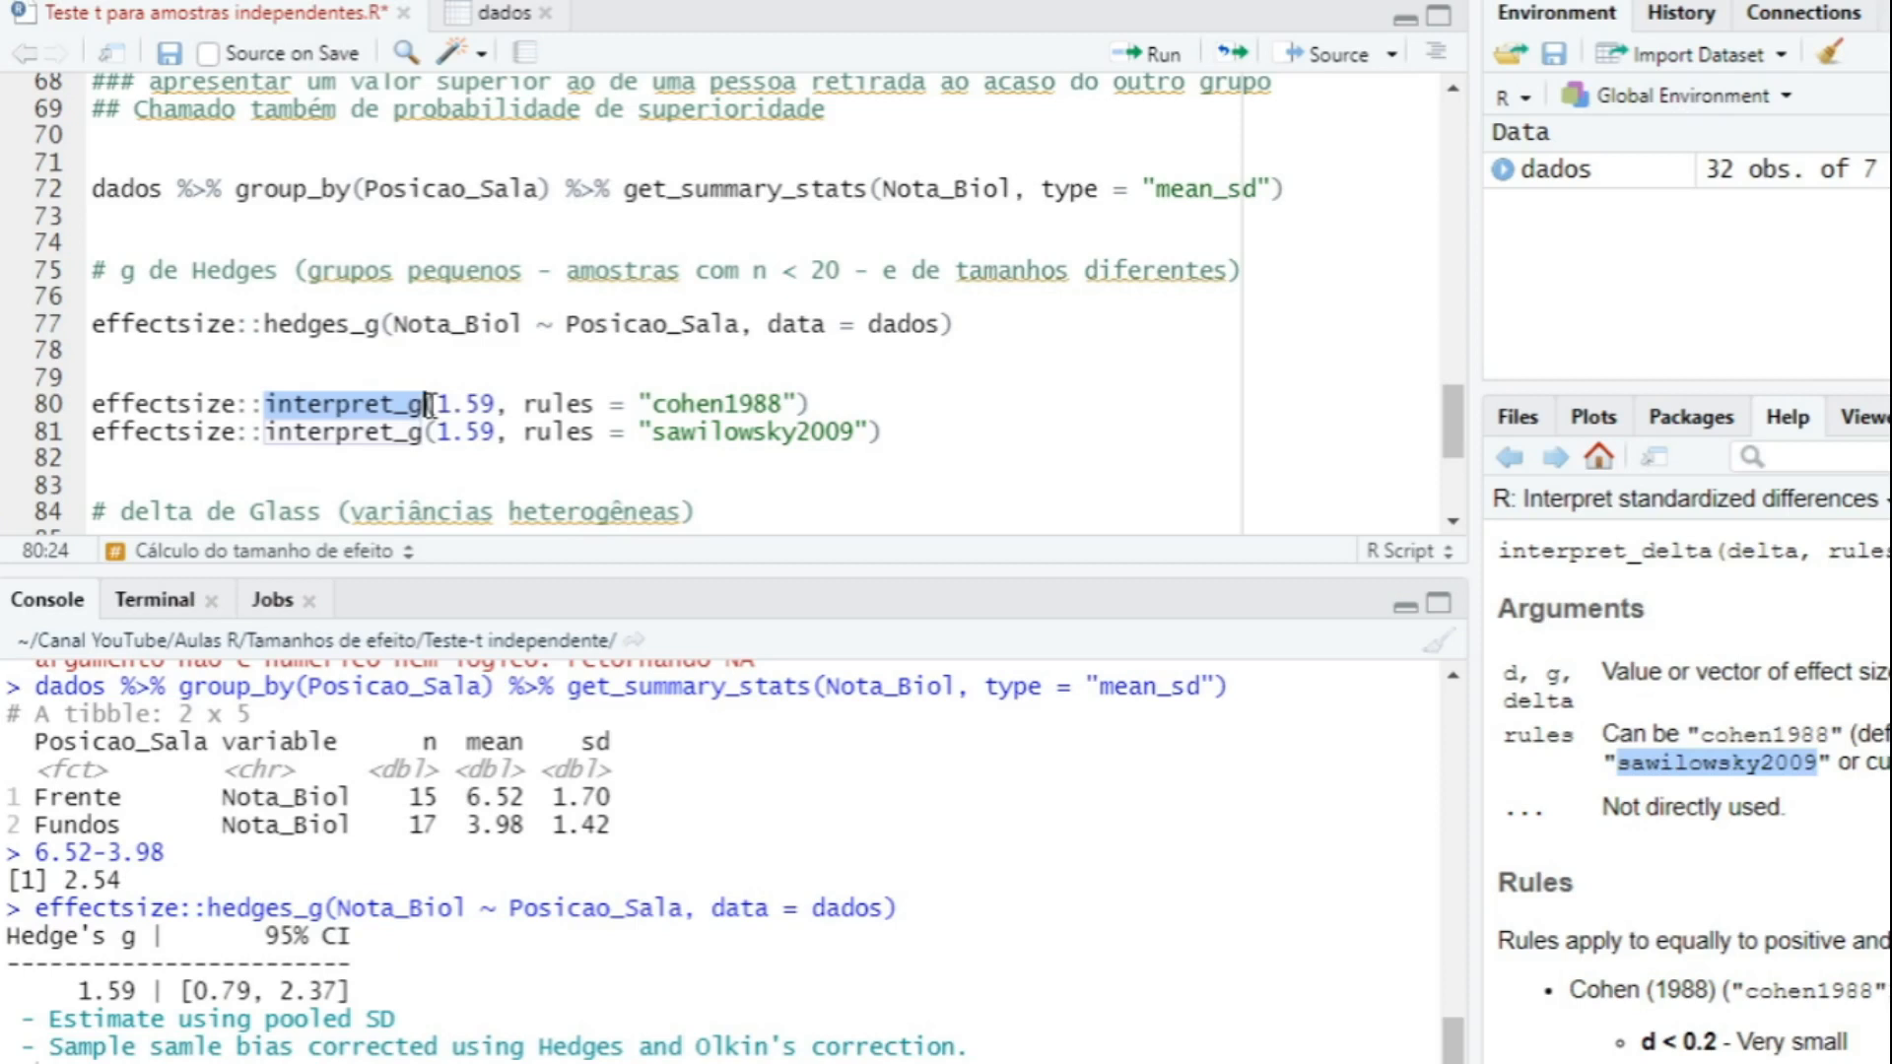
click(428, 404)
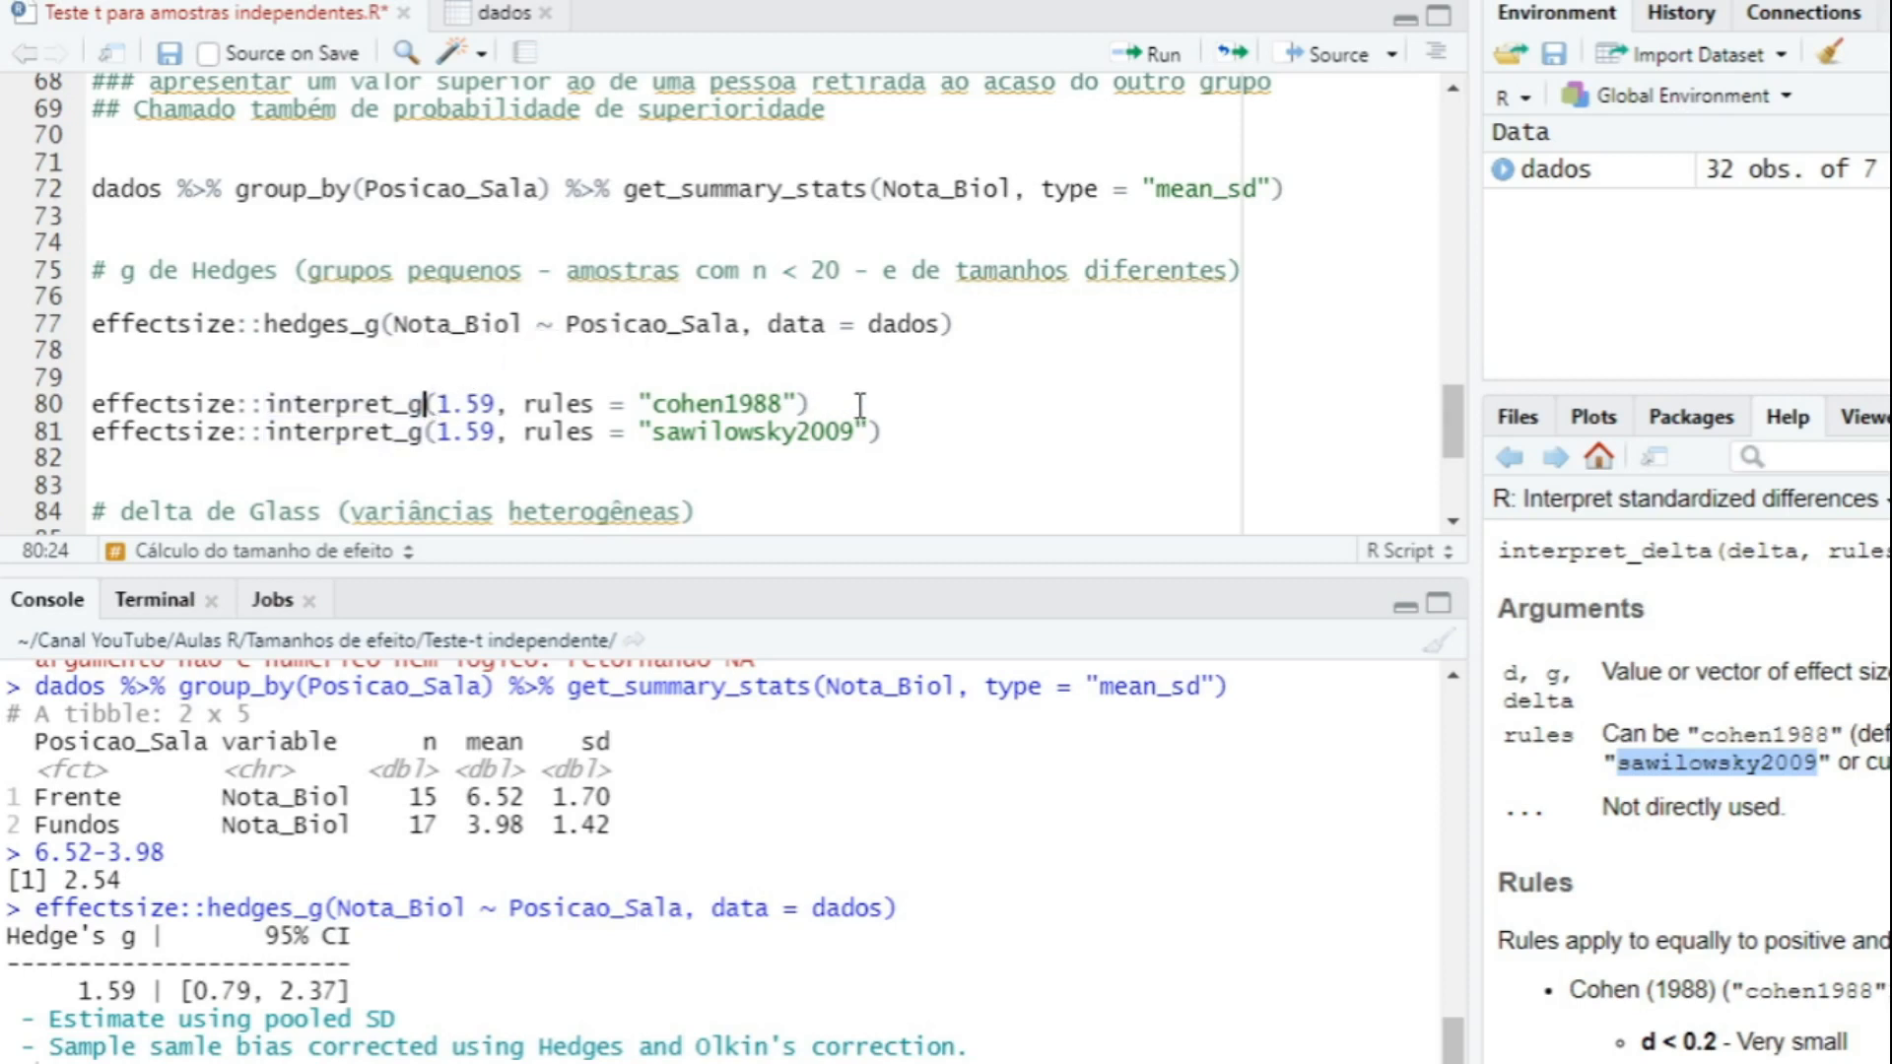
drag(1449, 435, 1452, 386)
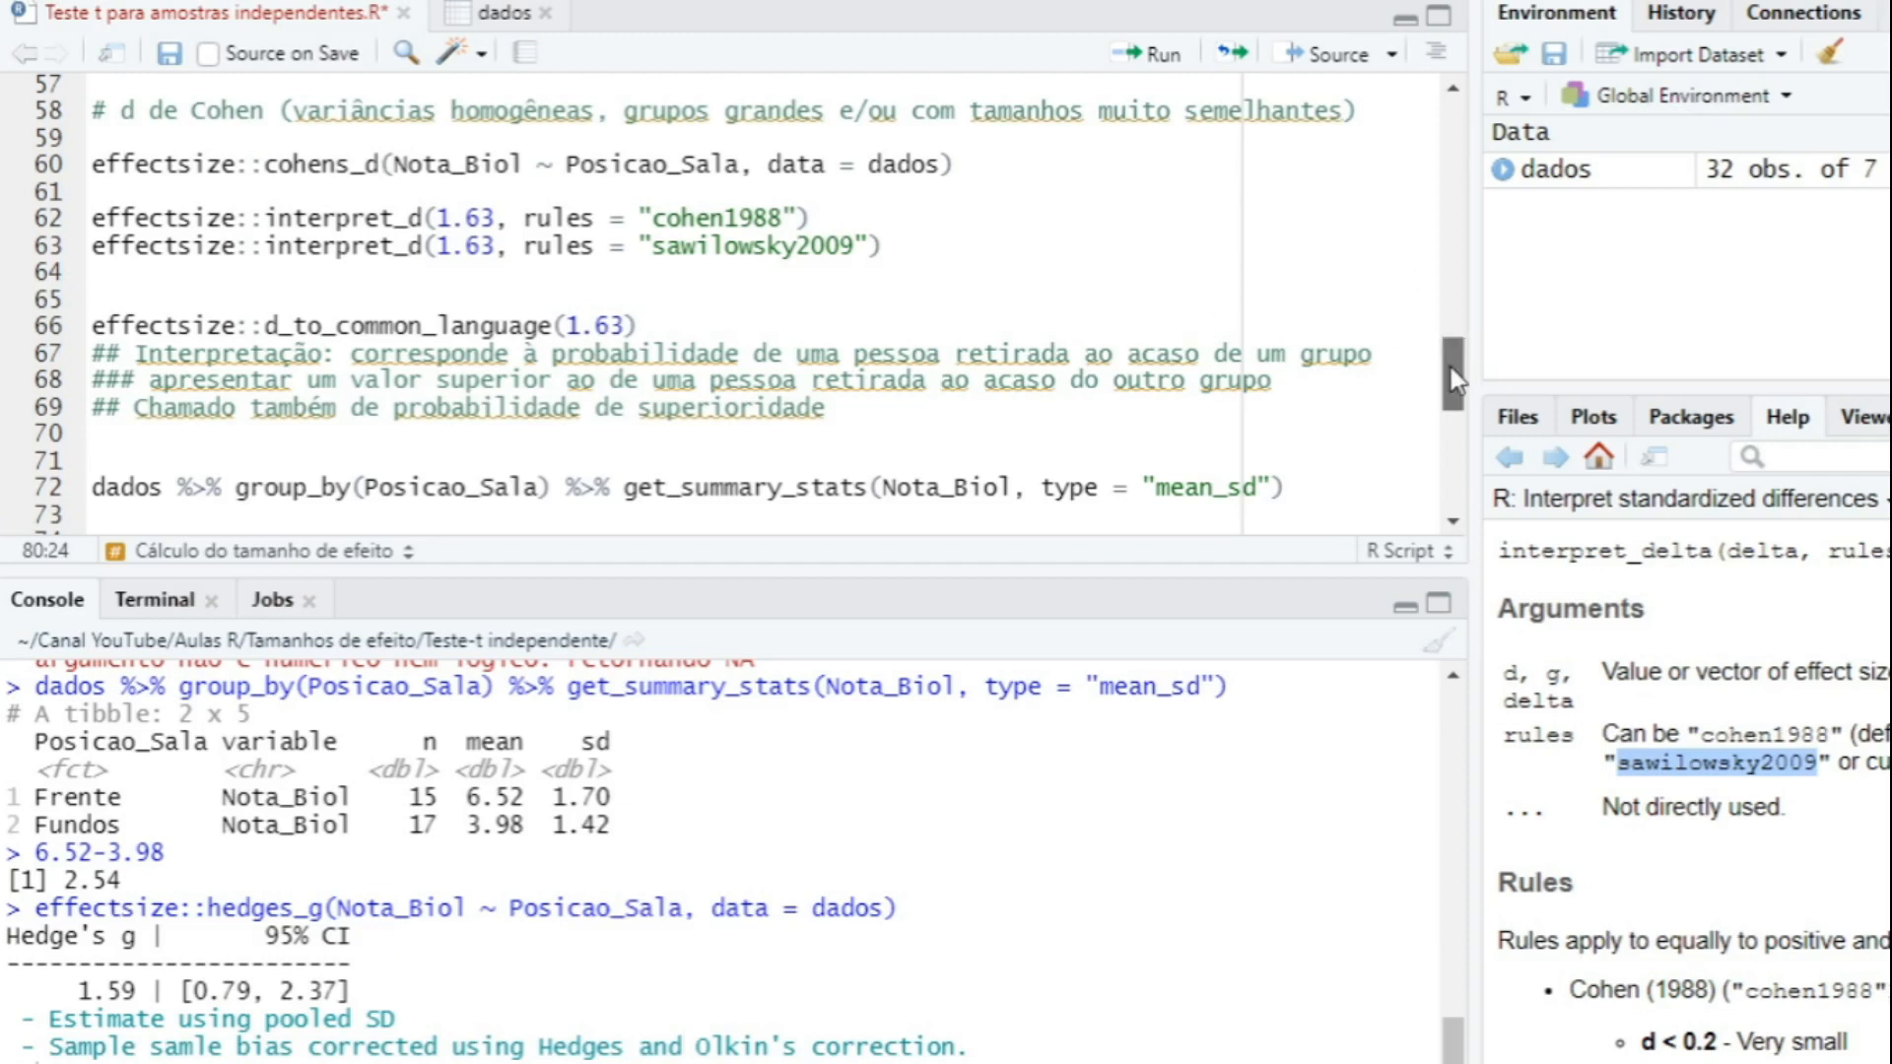
drag(1454, 380, 1464, 426)
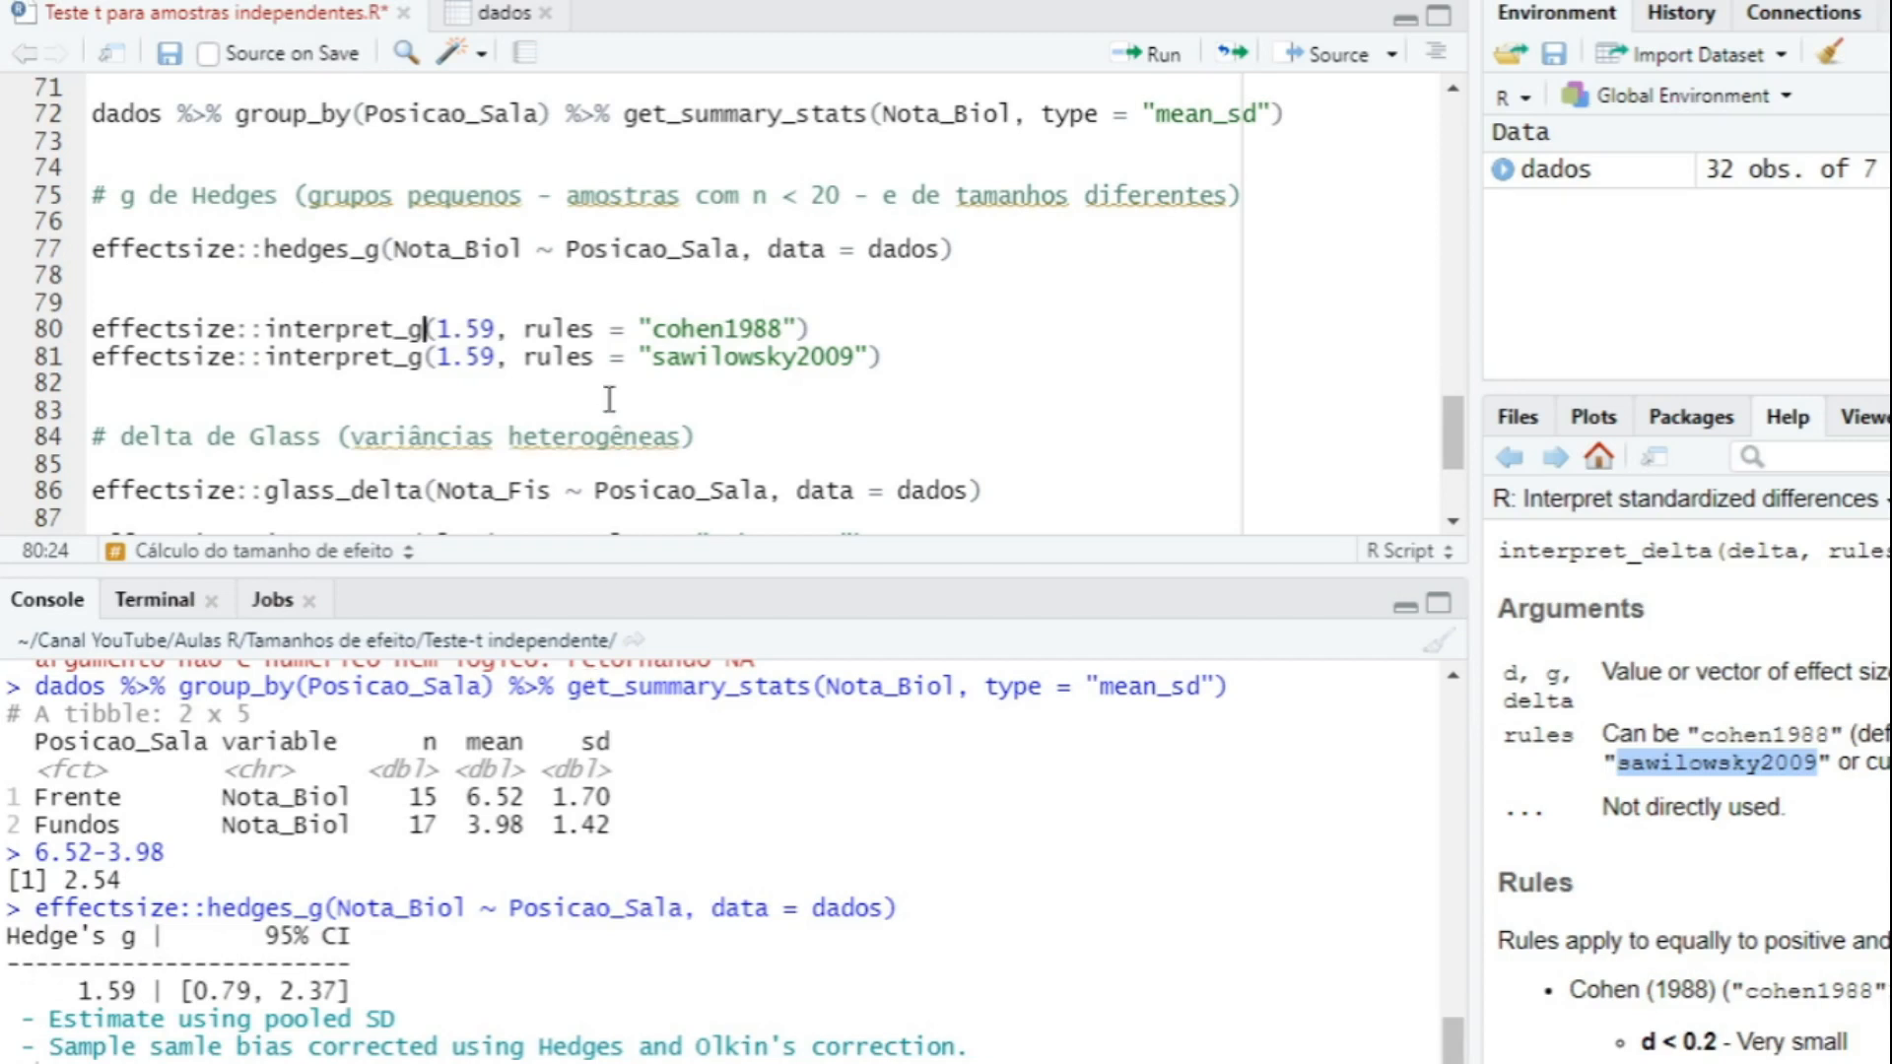
click(826, 323)
key(ctrl+Return)
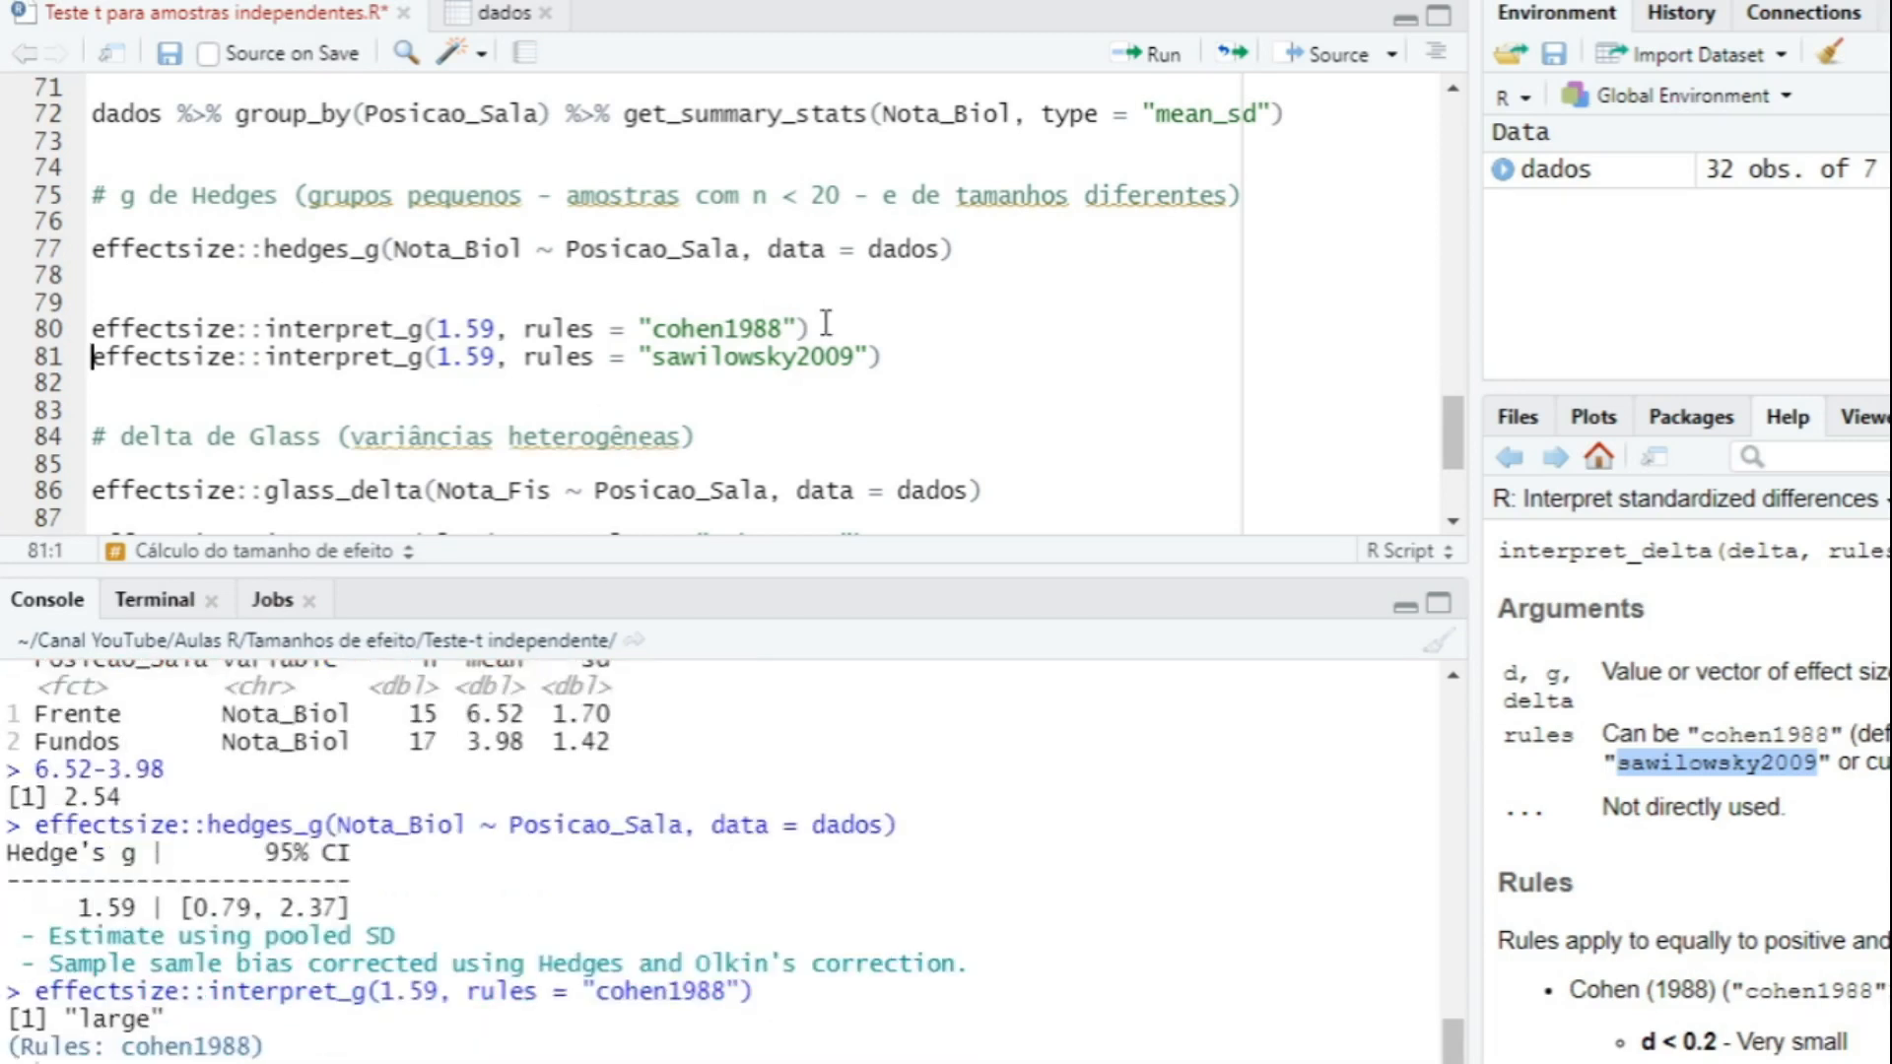
click(890, 357)
key(ctrl+Return)
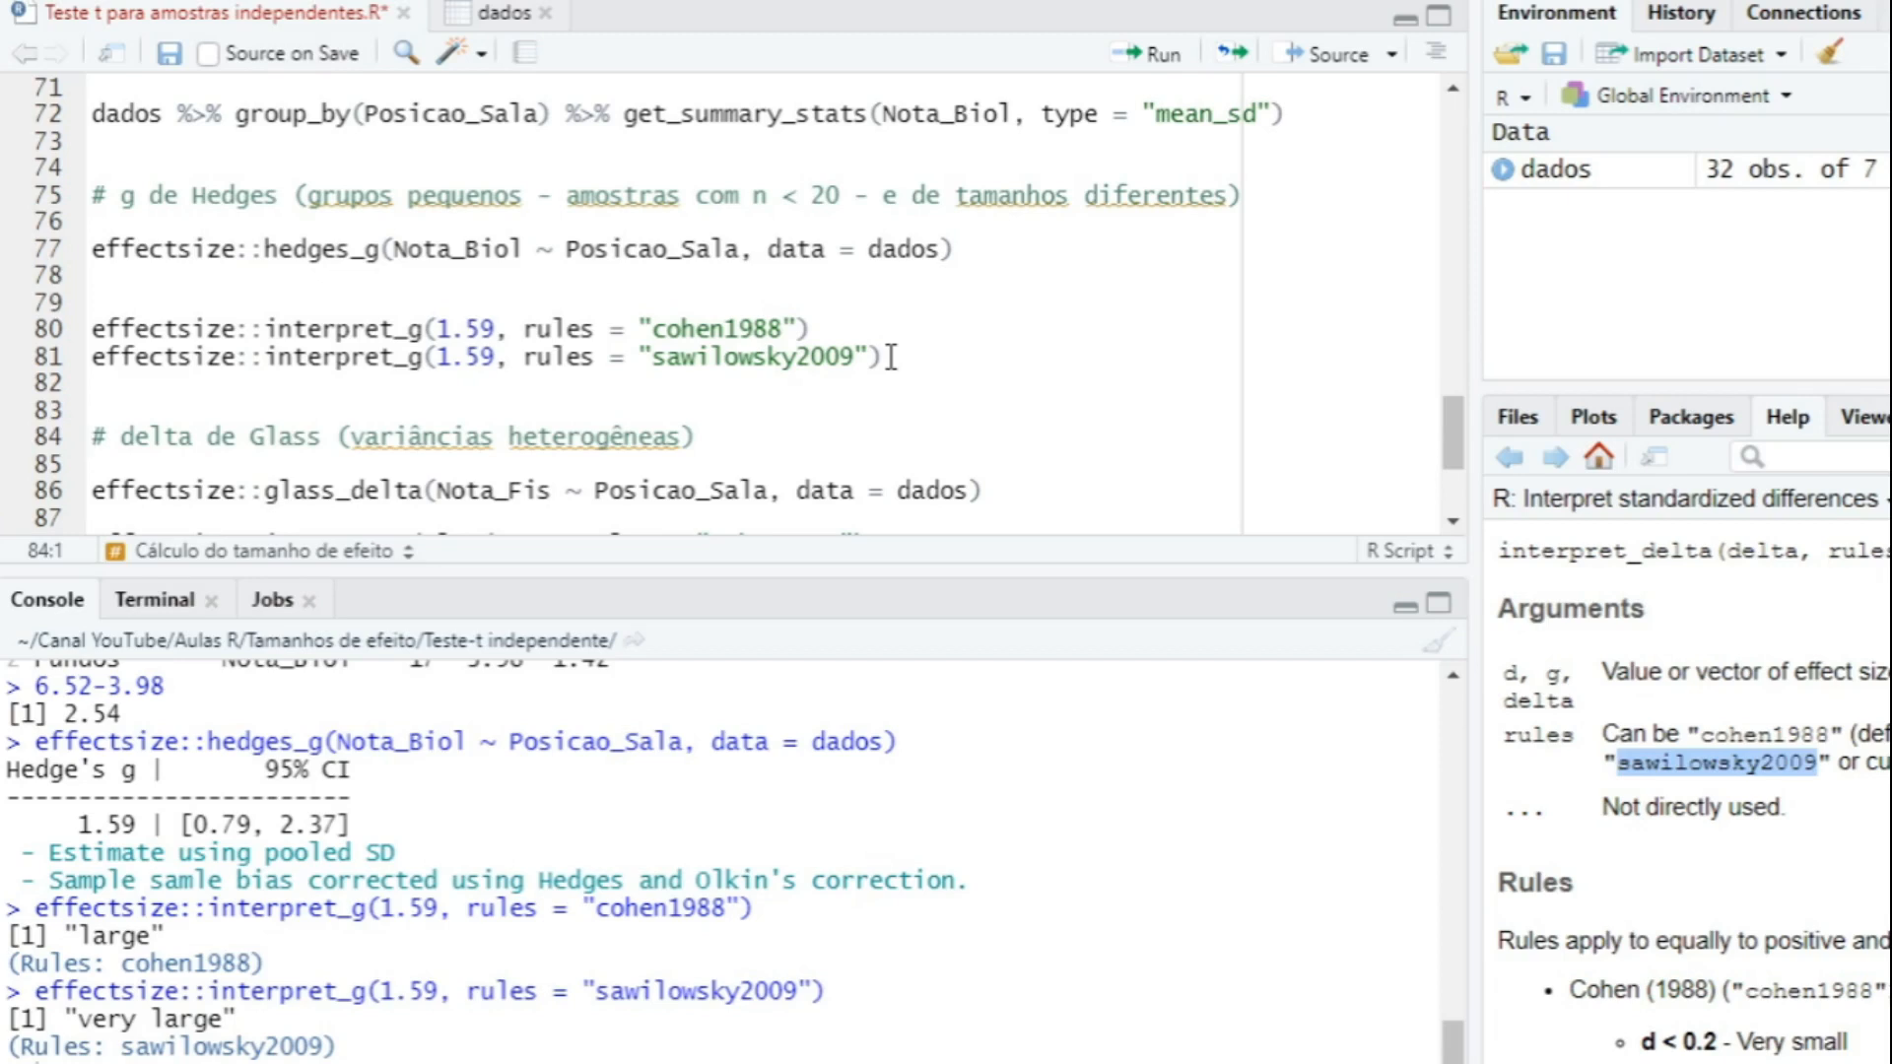
Insert effectsize::glass_delta(Nota_Fis ~ Posicao_Sala, data = dados) directly below the Glass's delta comment, and run it.
drag(1452, 451, 1457, 475)
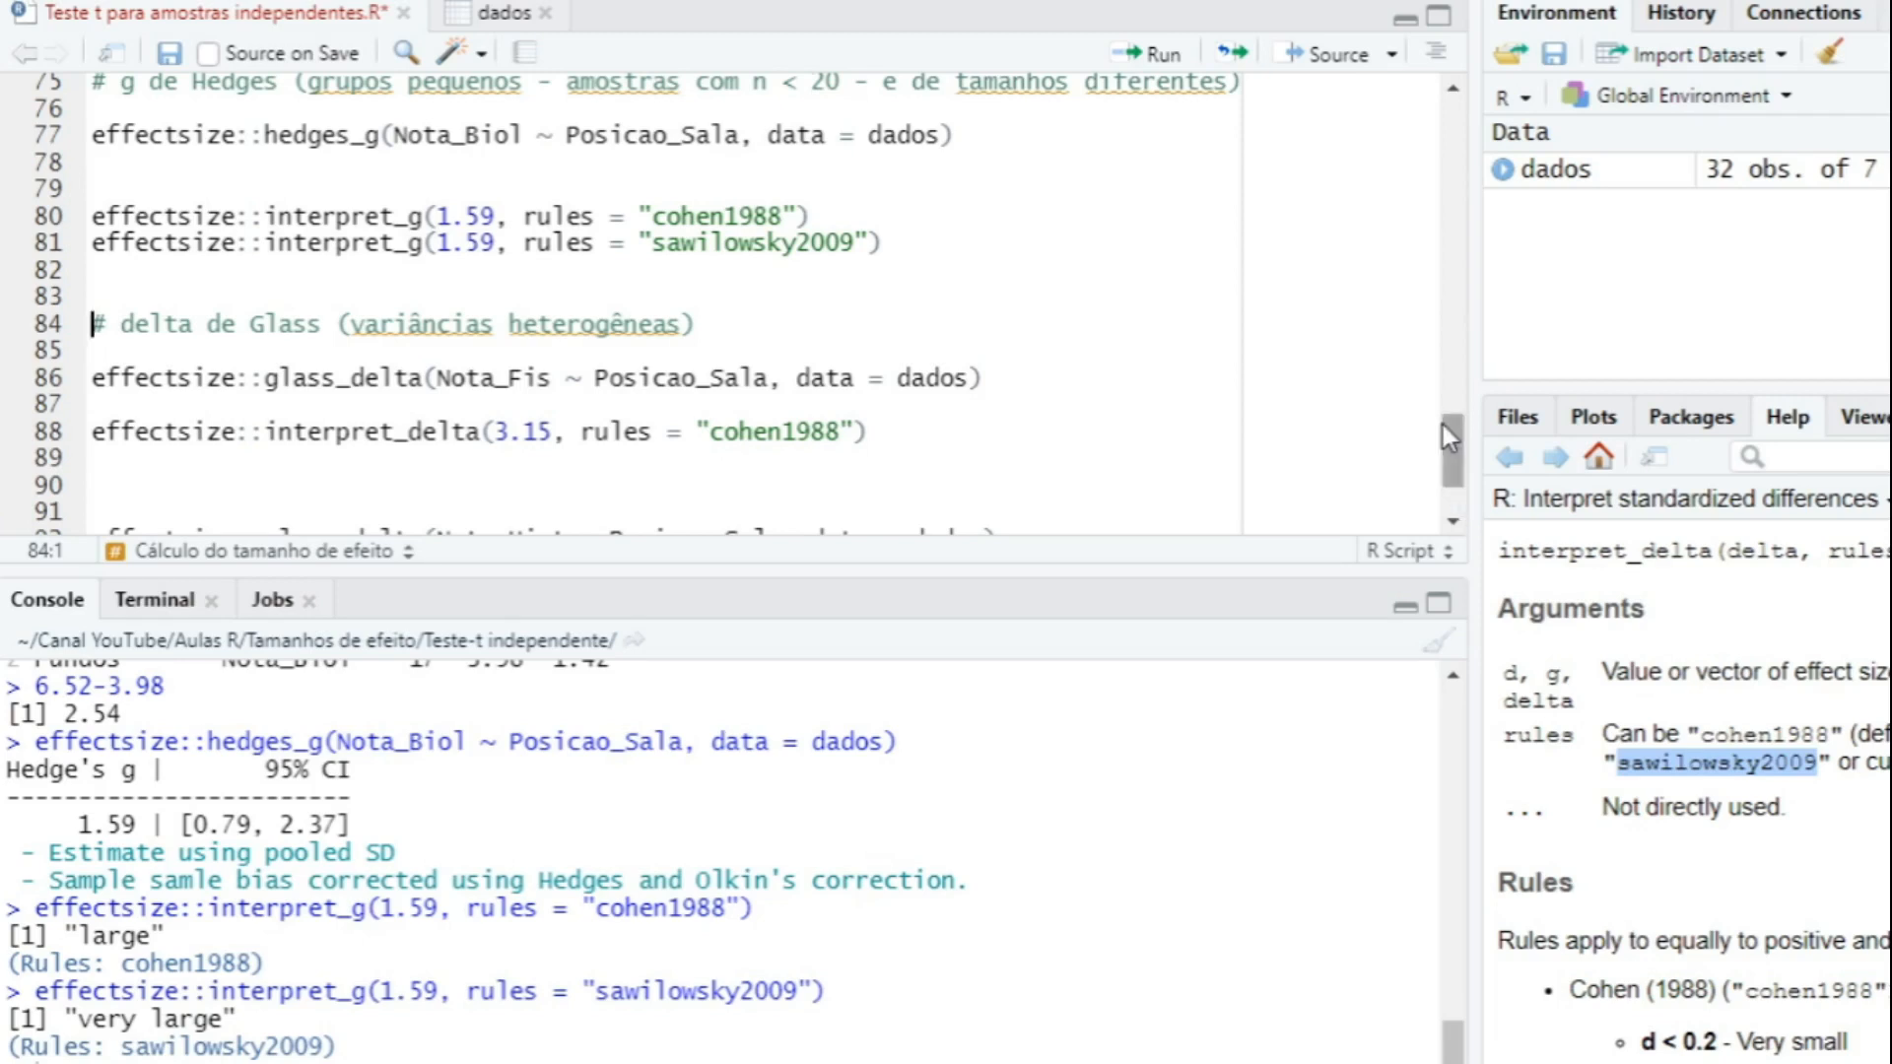
scroll(1455, 473, down, 3)
scroll(1454, 478, up, 3)
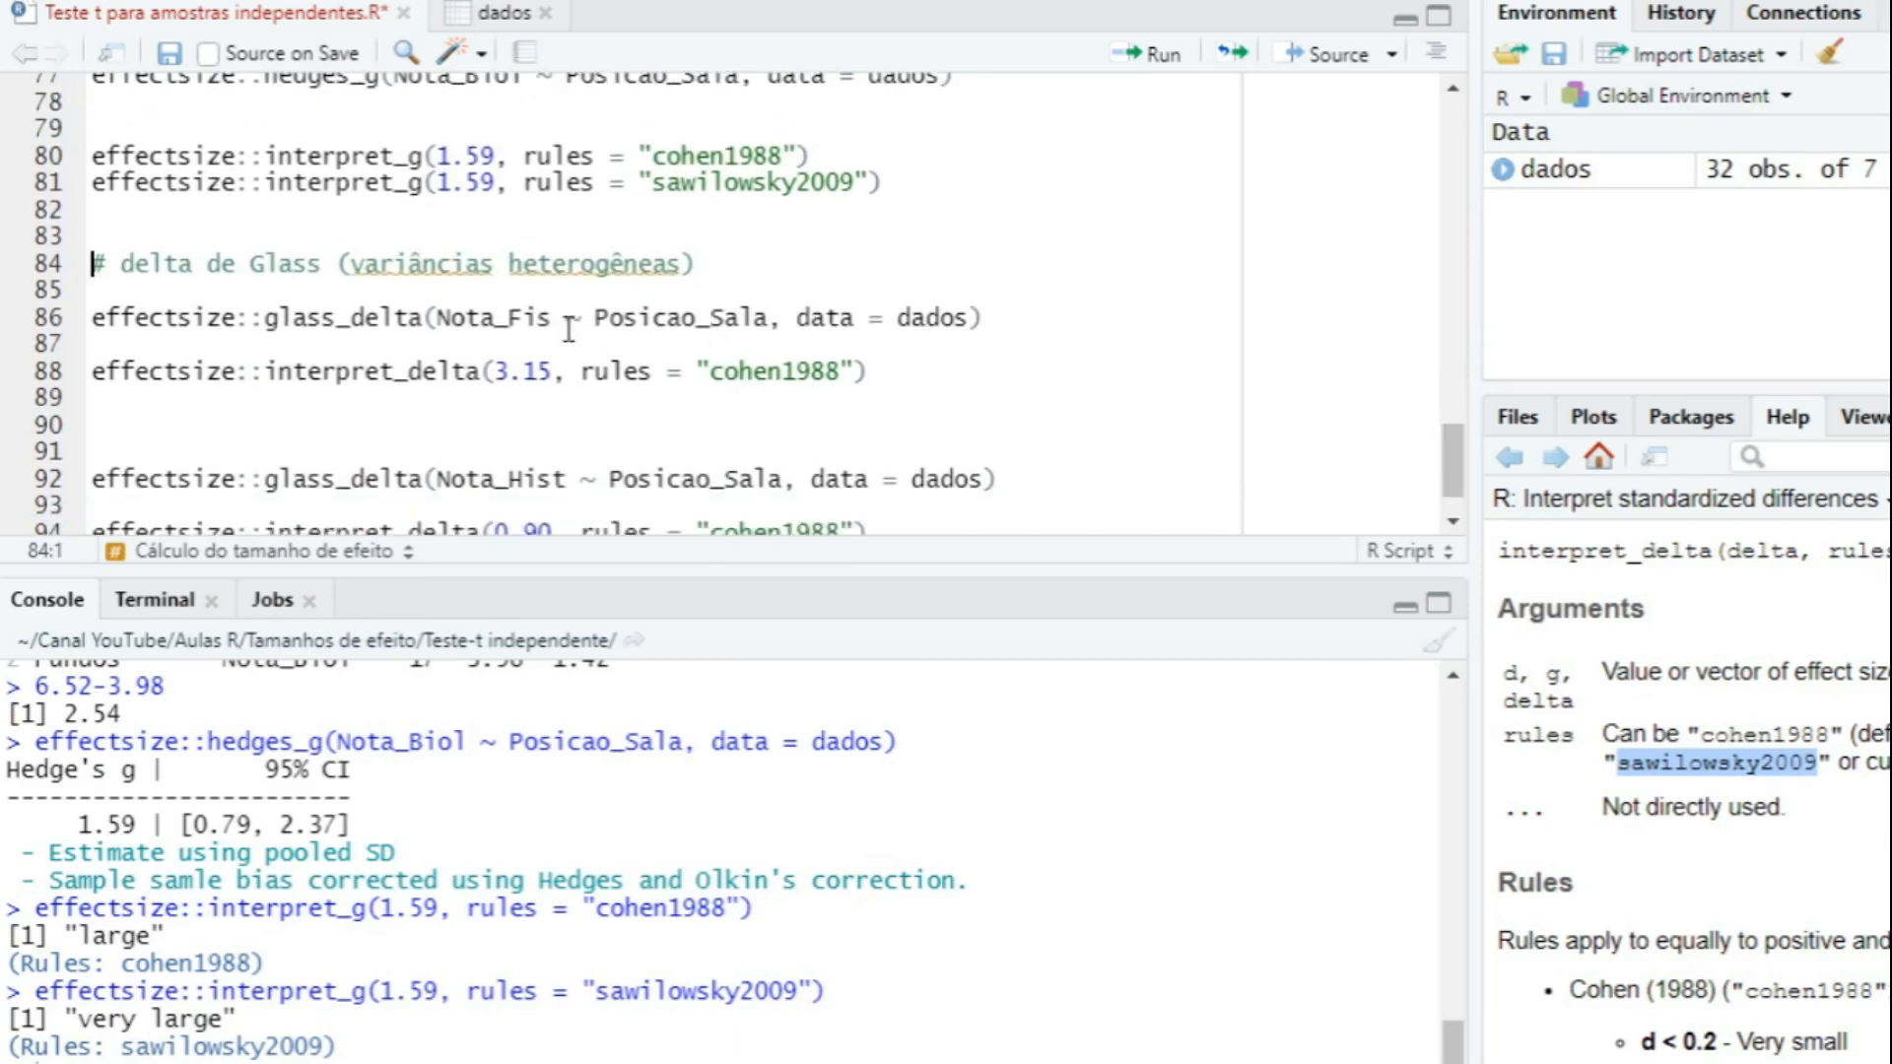
click(783, 281)
key(Return)
key(Return)
key(Up)
text(effc)
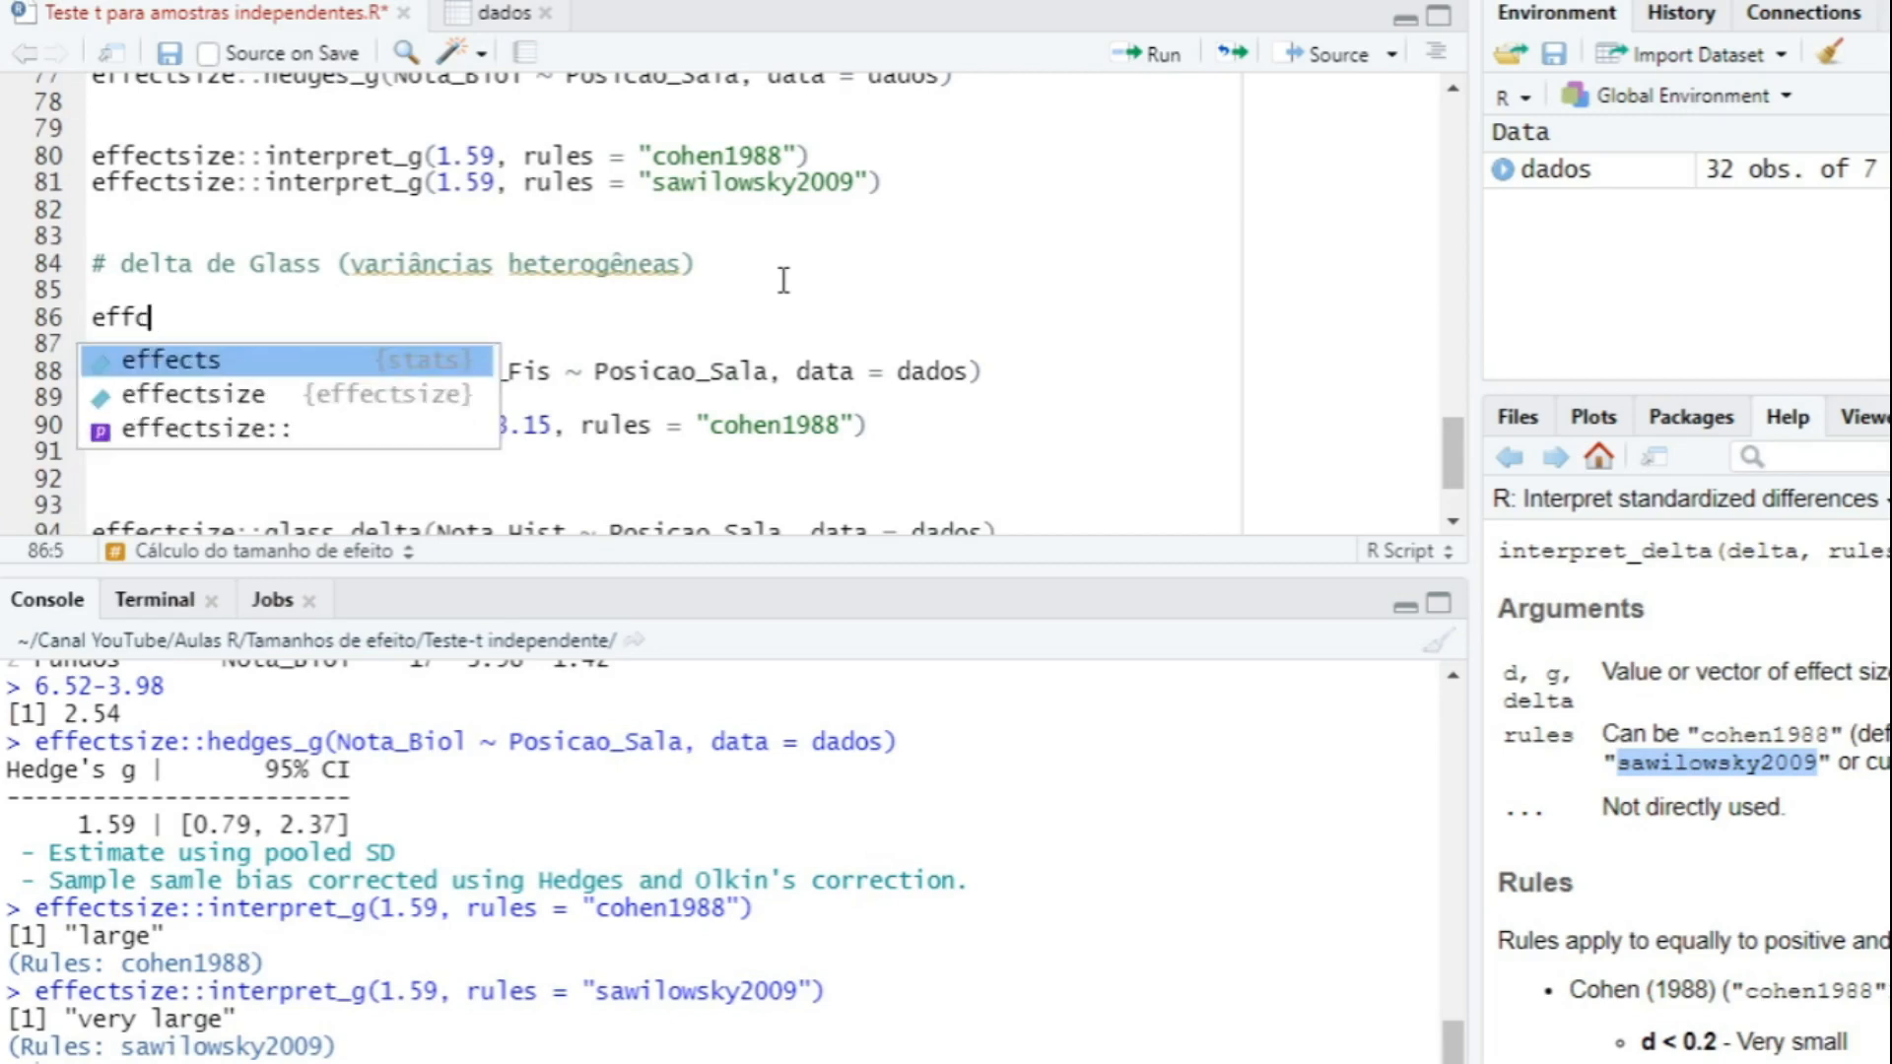
key(BackSpace)
text(ect)
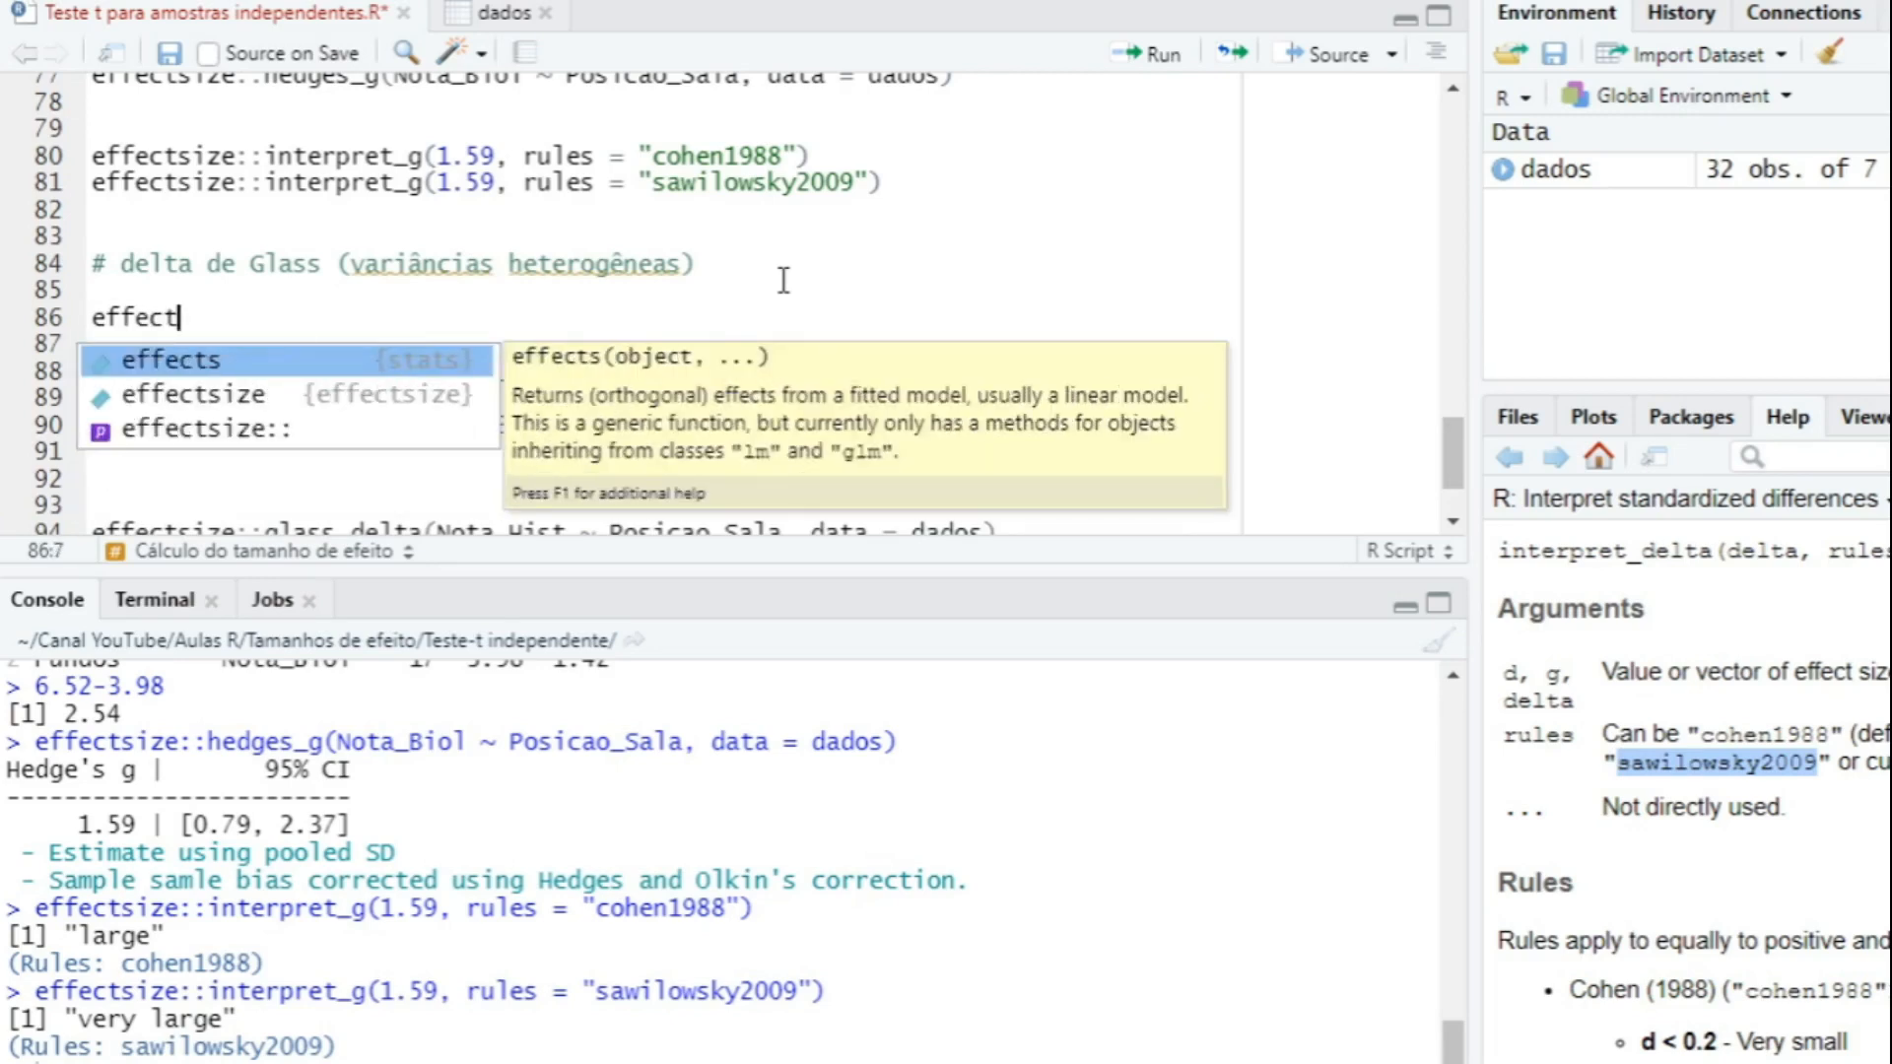
key(Down)
key(Return)
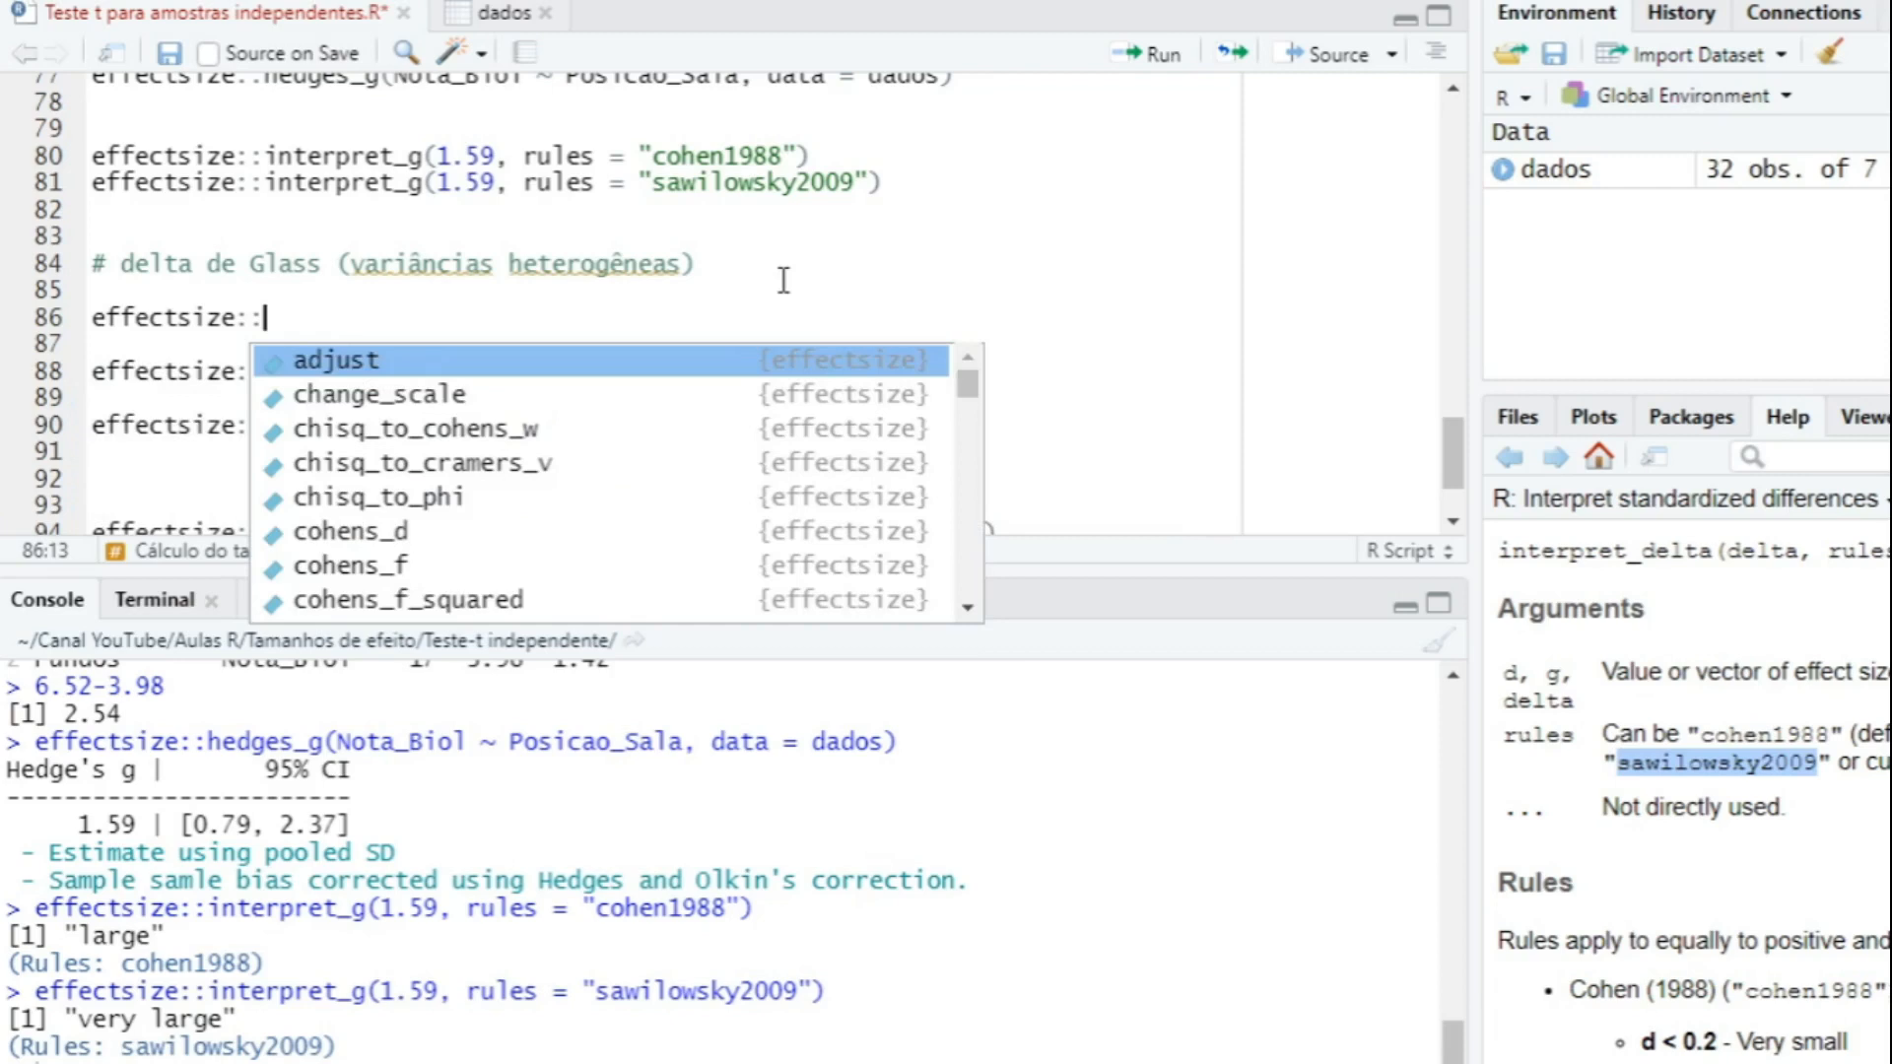
text(p=gla)
key(BackSpace)
key(BackSpace)
key(BackSpace)
key(BackSpace)
key(BackSpace)
text(glass_)
key(Return)
text(Nota_Fis )
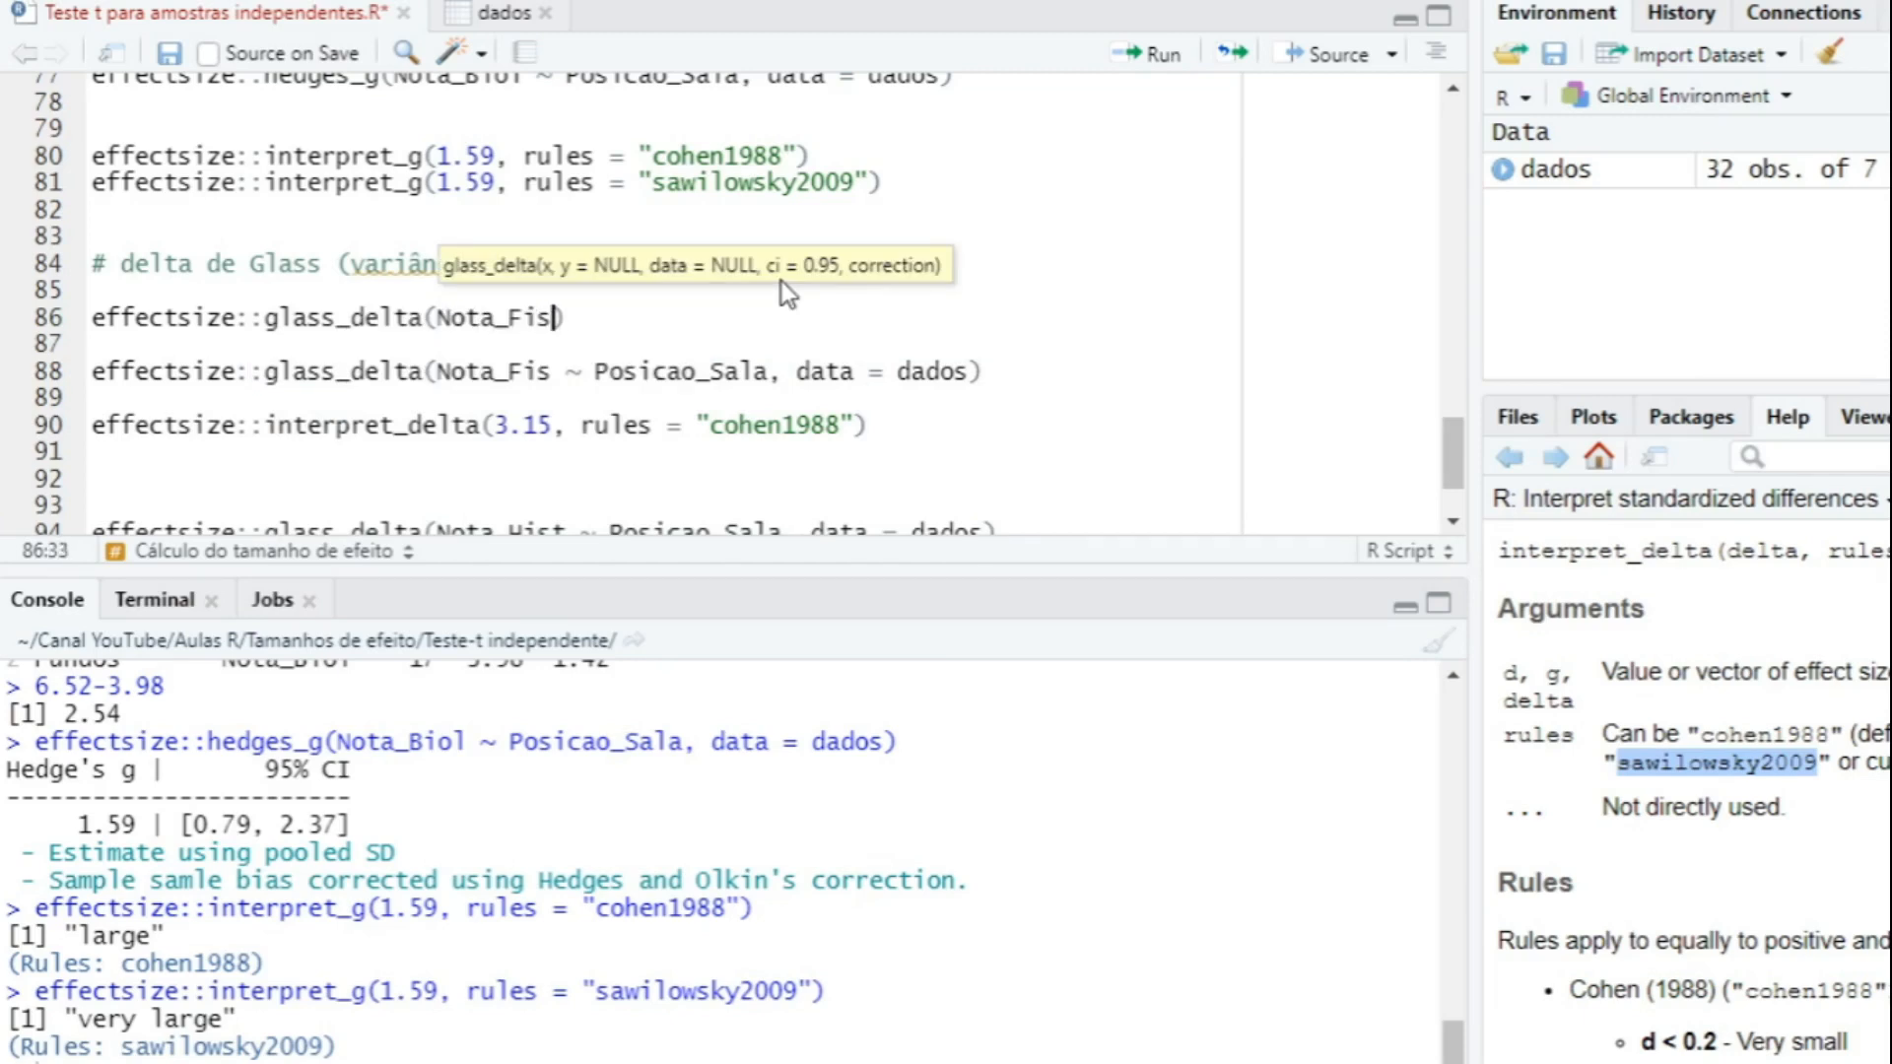
text(~ Posi)
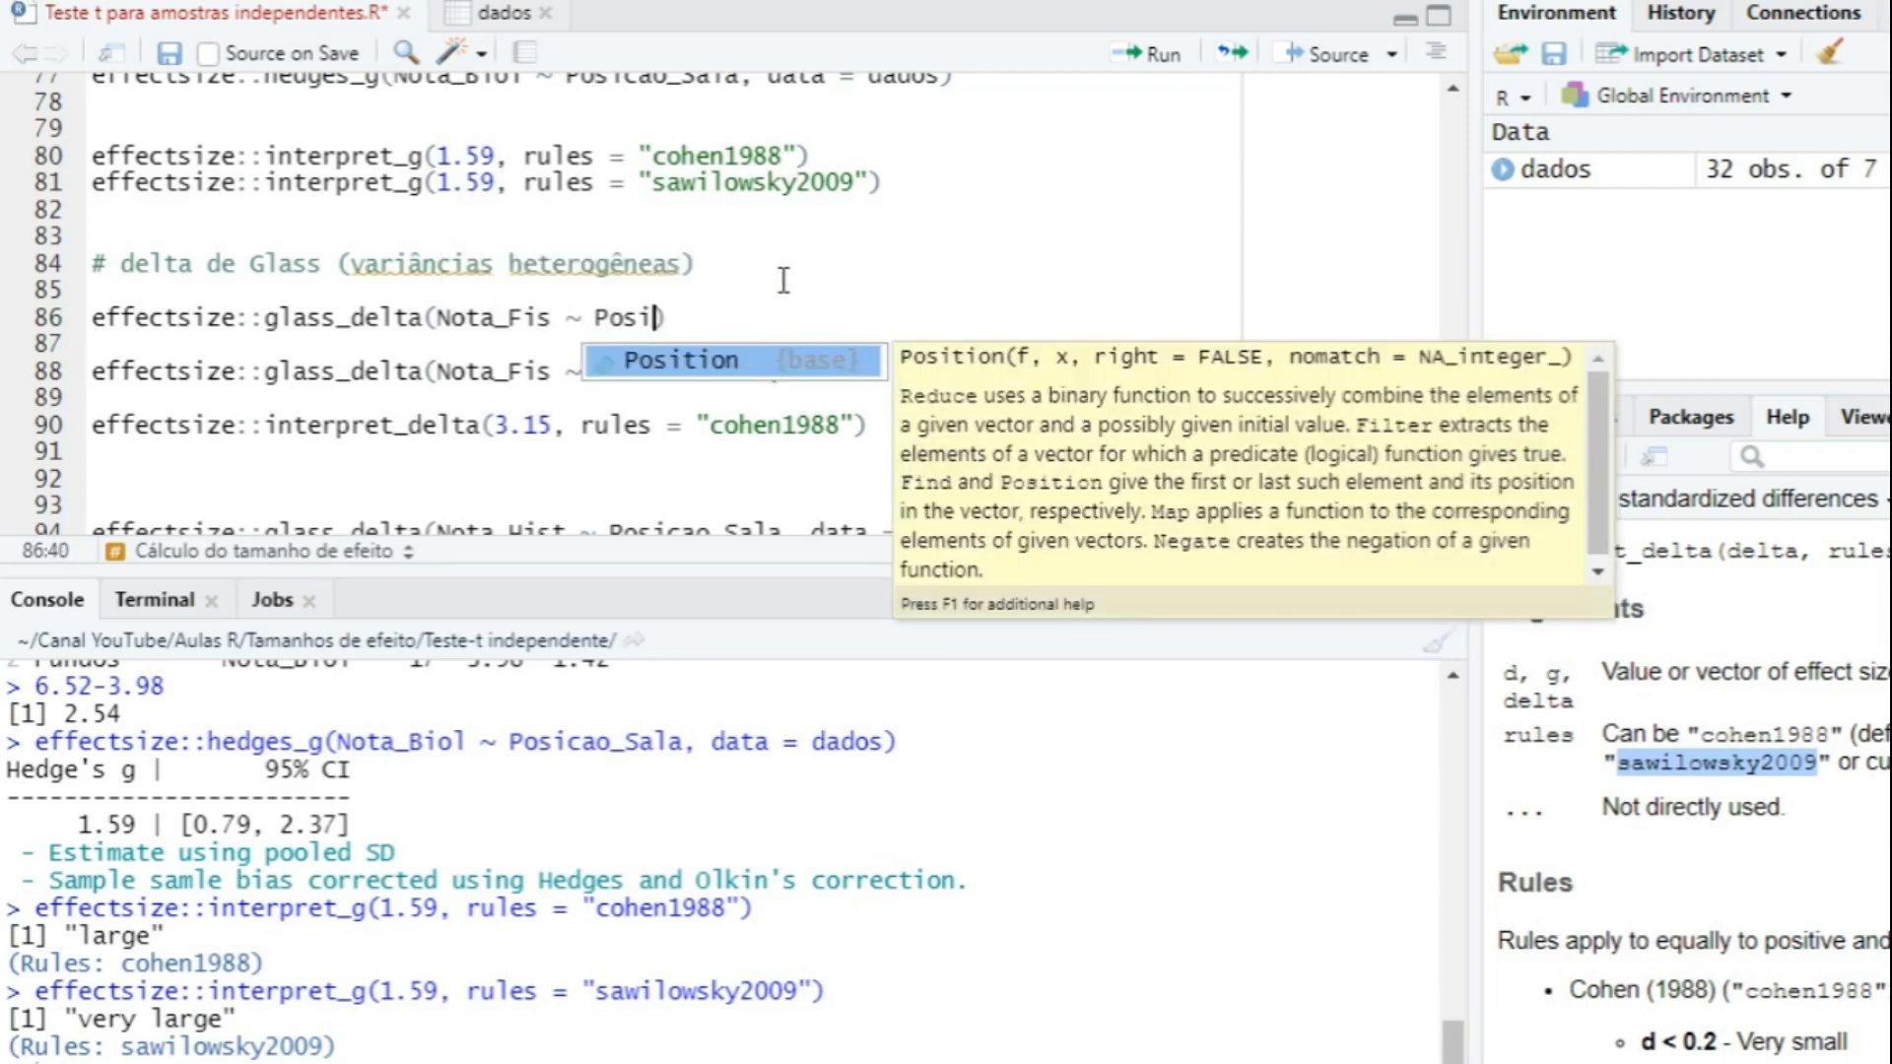
text(cao_)
text(Sala, dat)
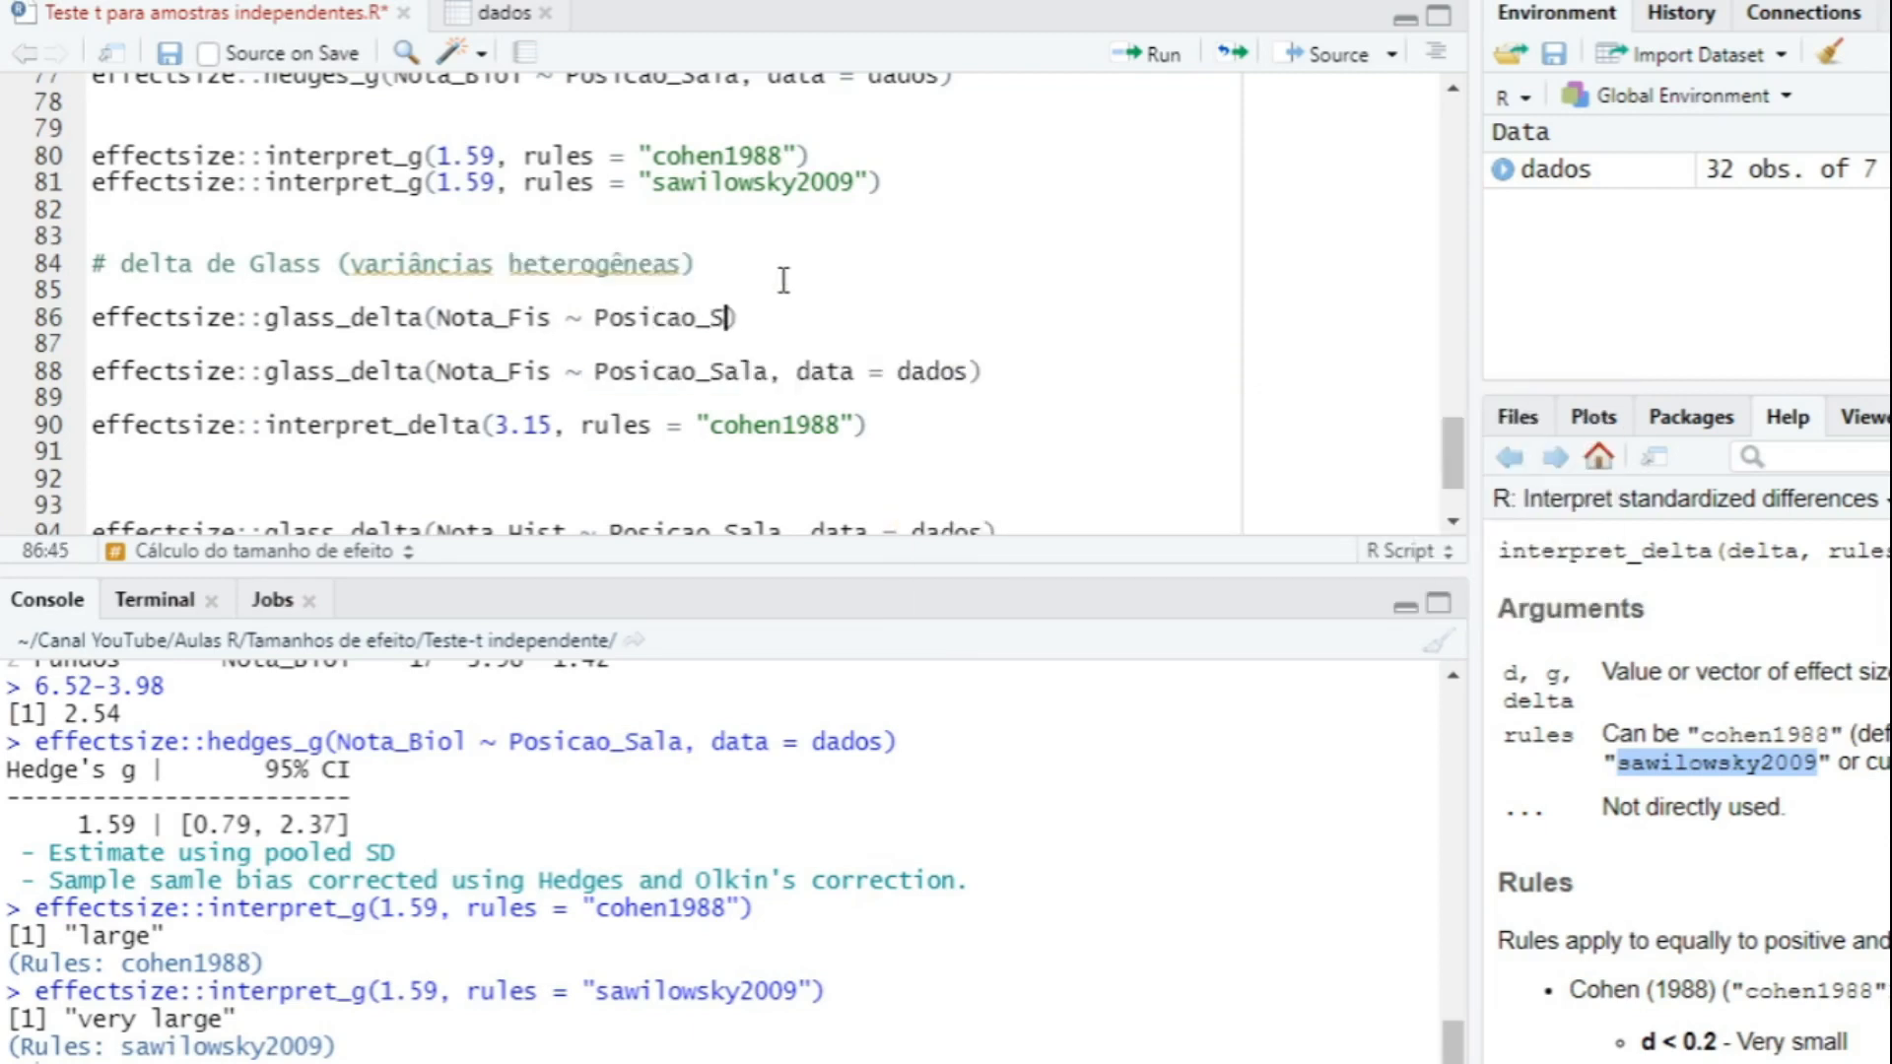
text(a = dados)
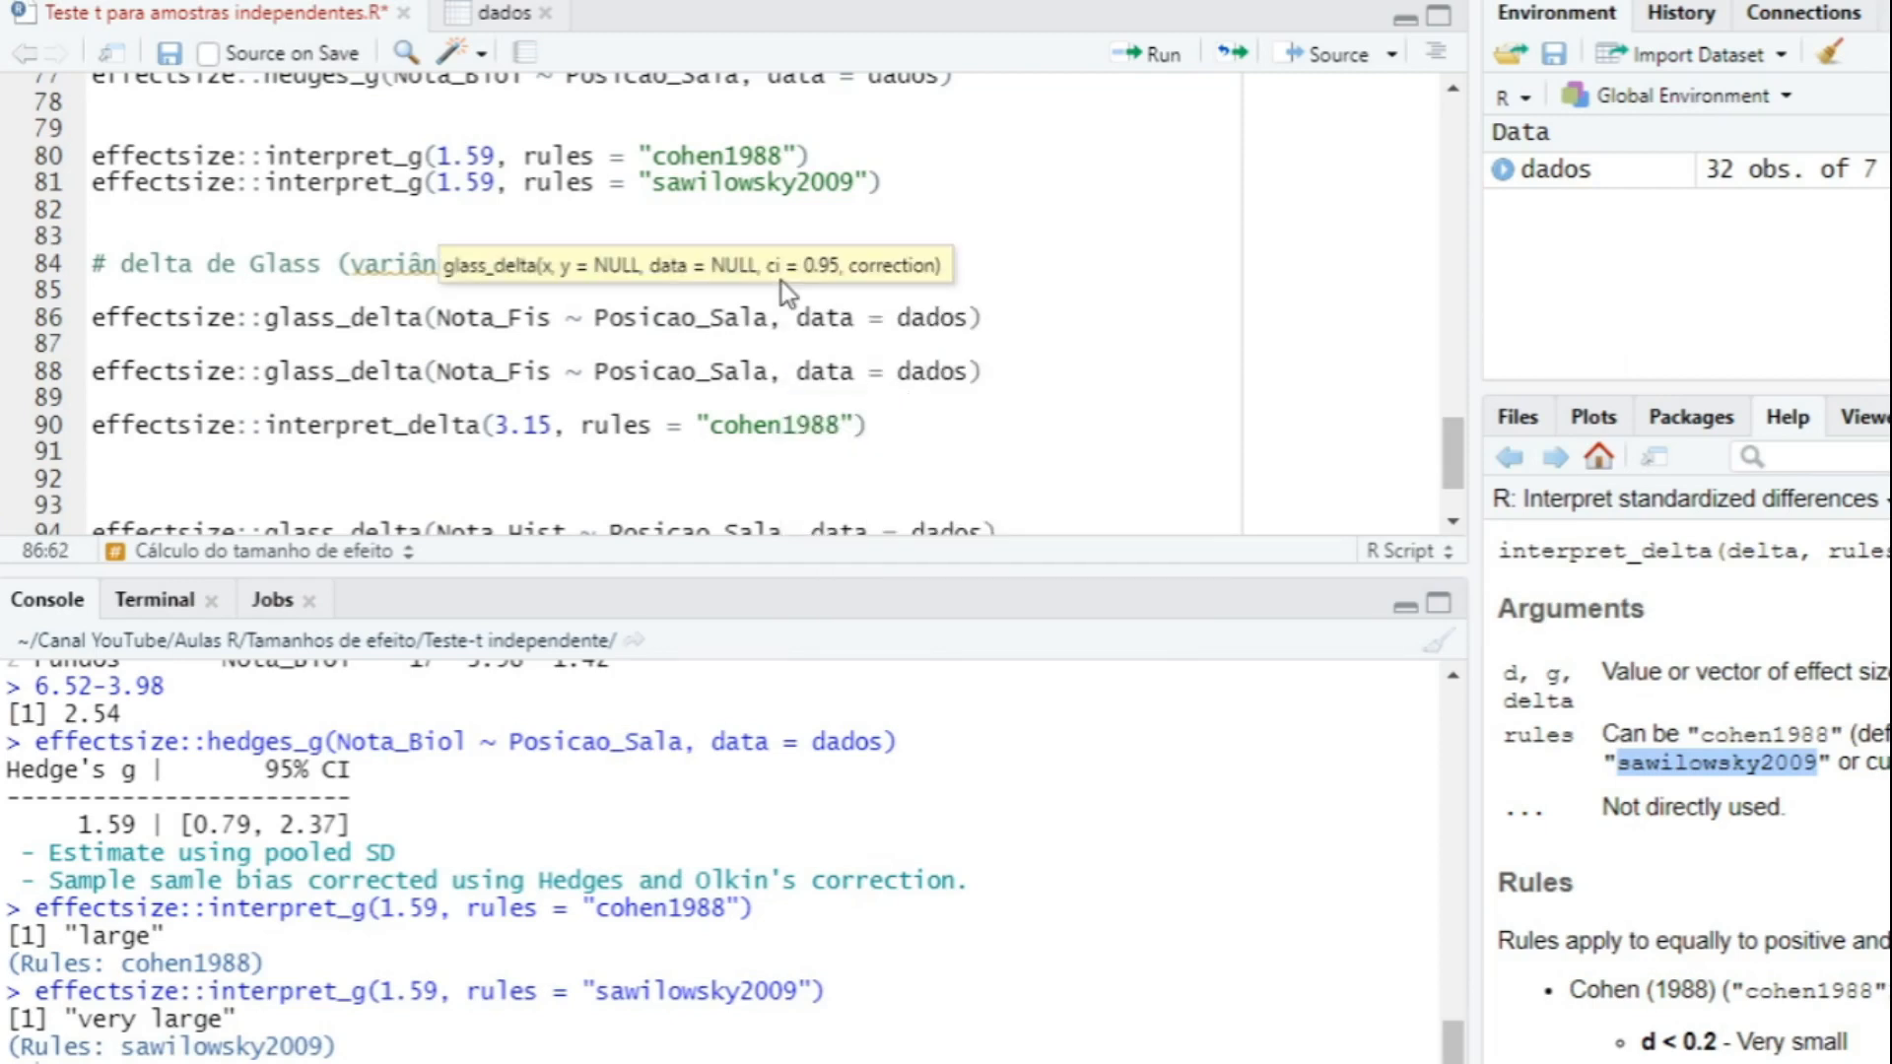
key(ctrl+Return)
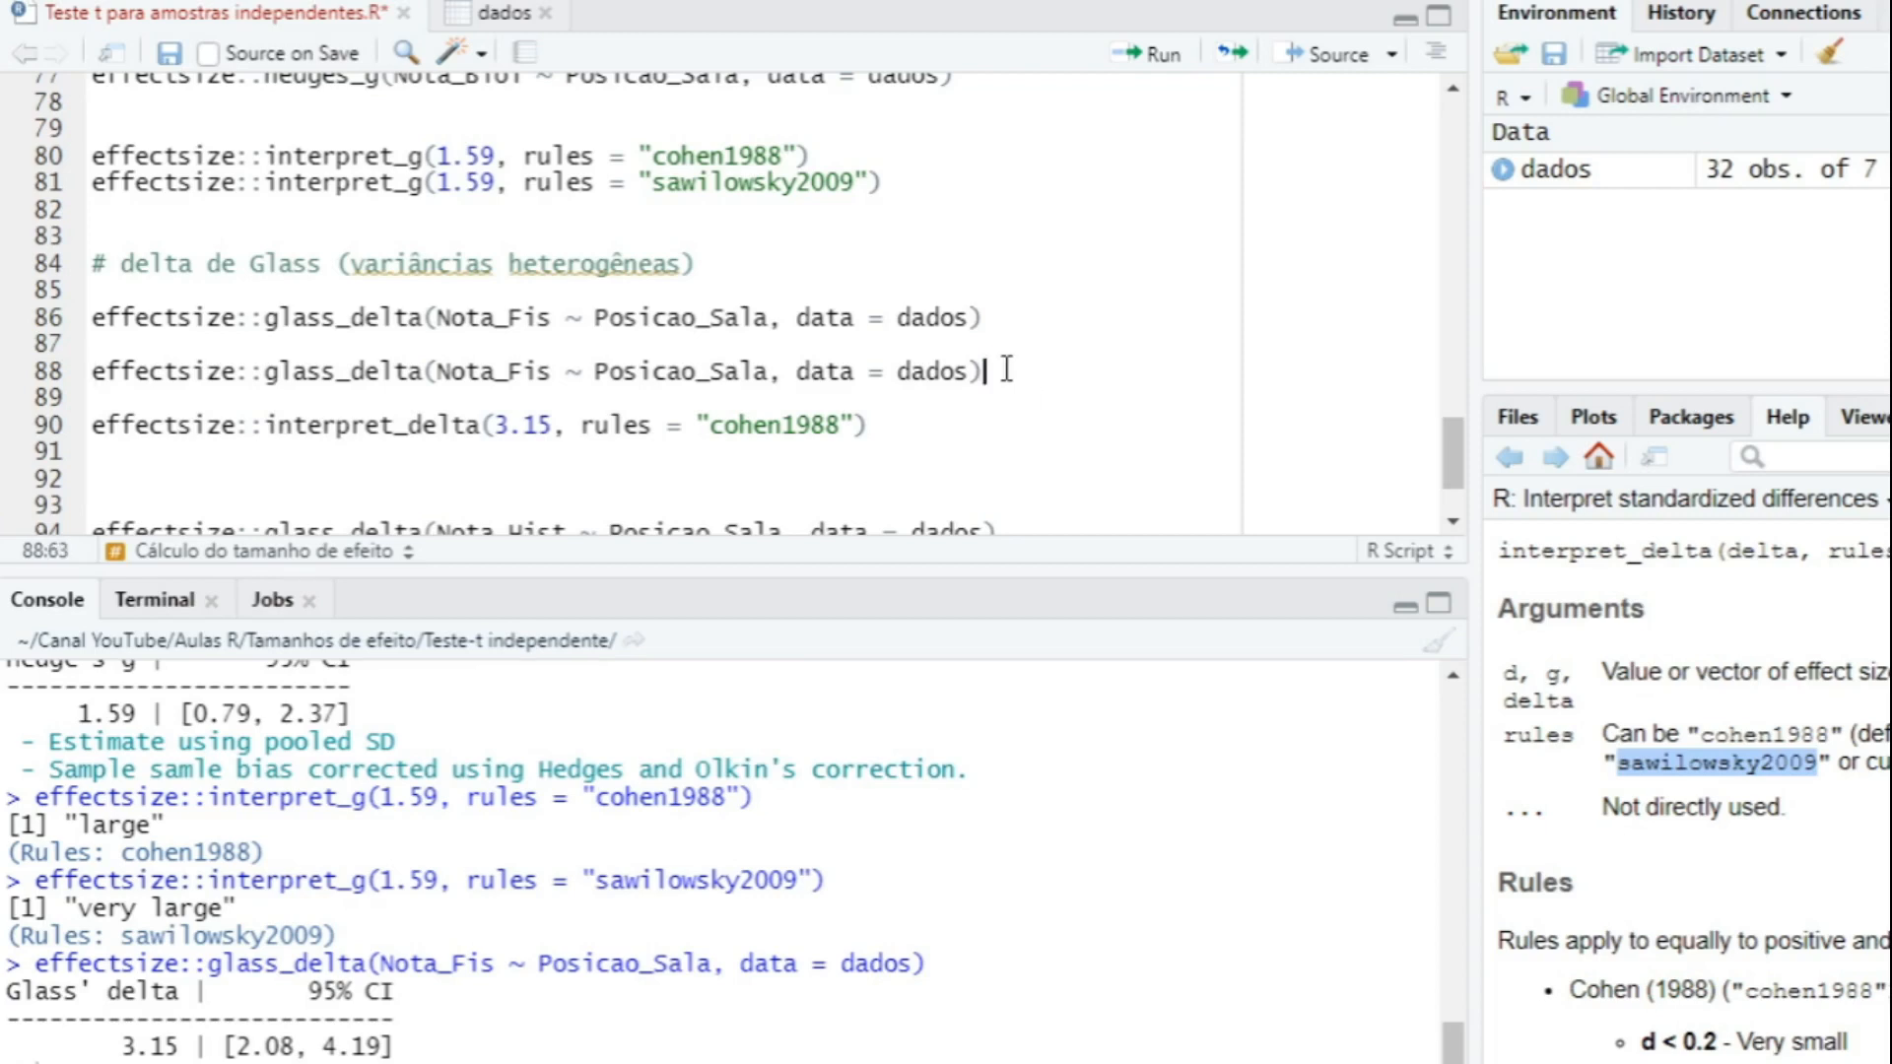
Delete the duplicate Nota_Fis glass_delta line with its extra blank line, and run the interpret_delta line for 3.15 with the cohen1988 rules.
drag(1001, 369, 411, 345)
key(Delete)
key(Delete)
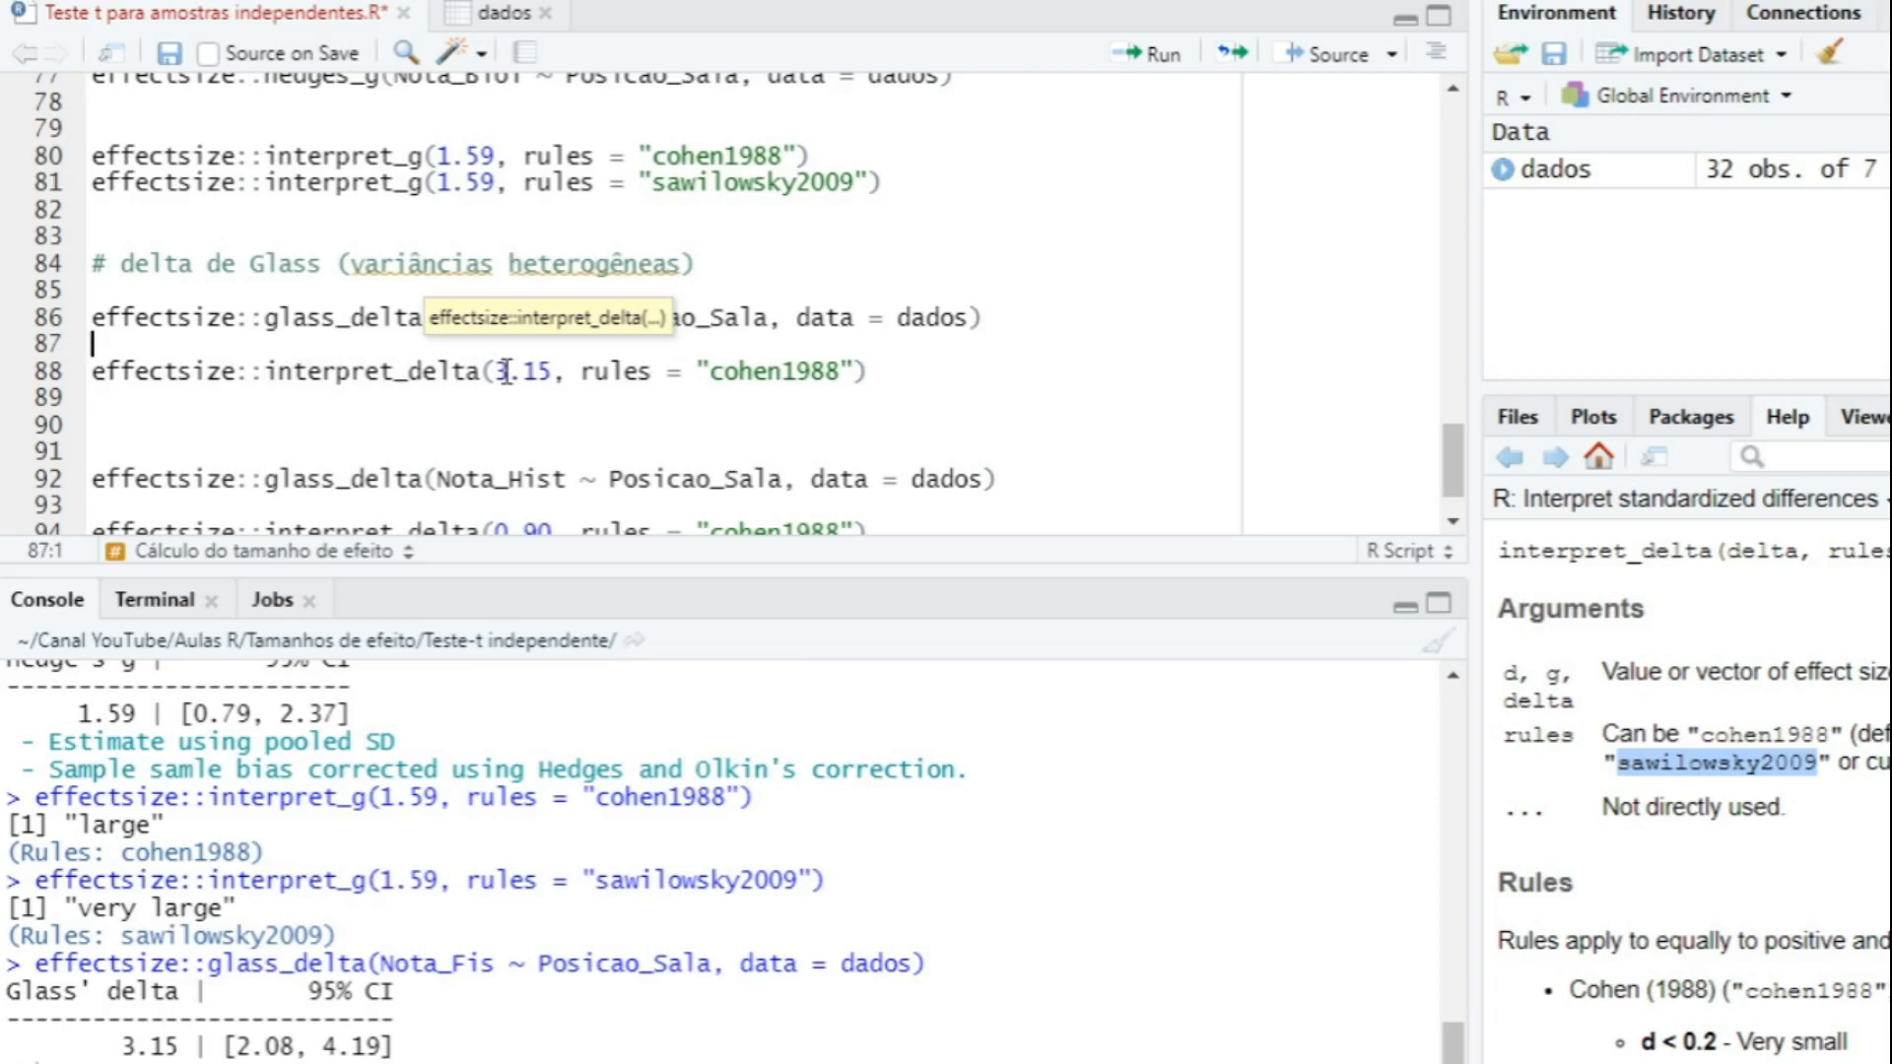
click(877, 370)
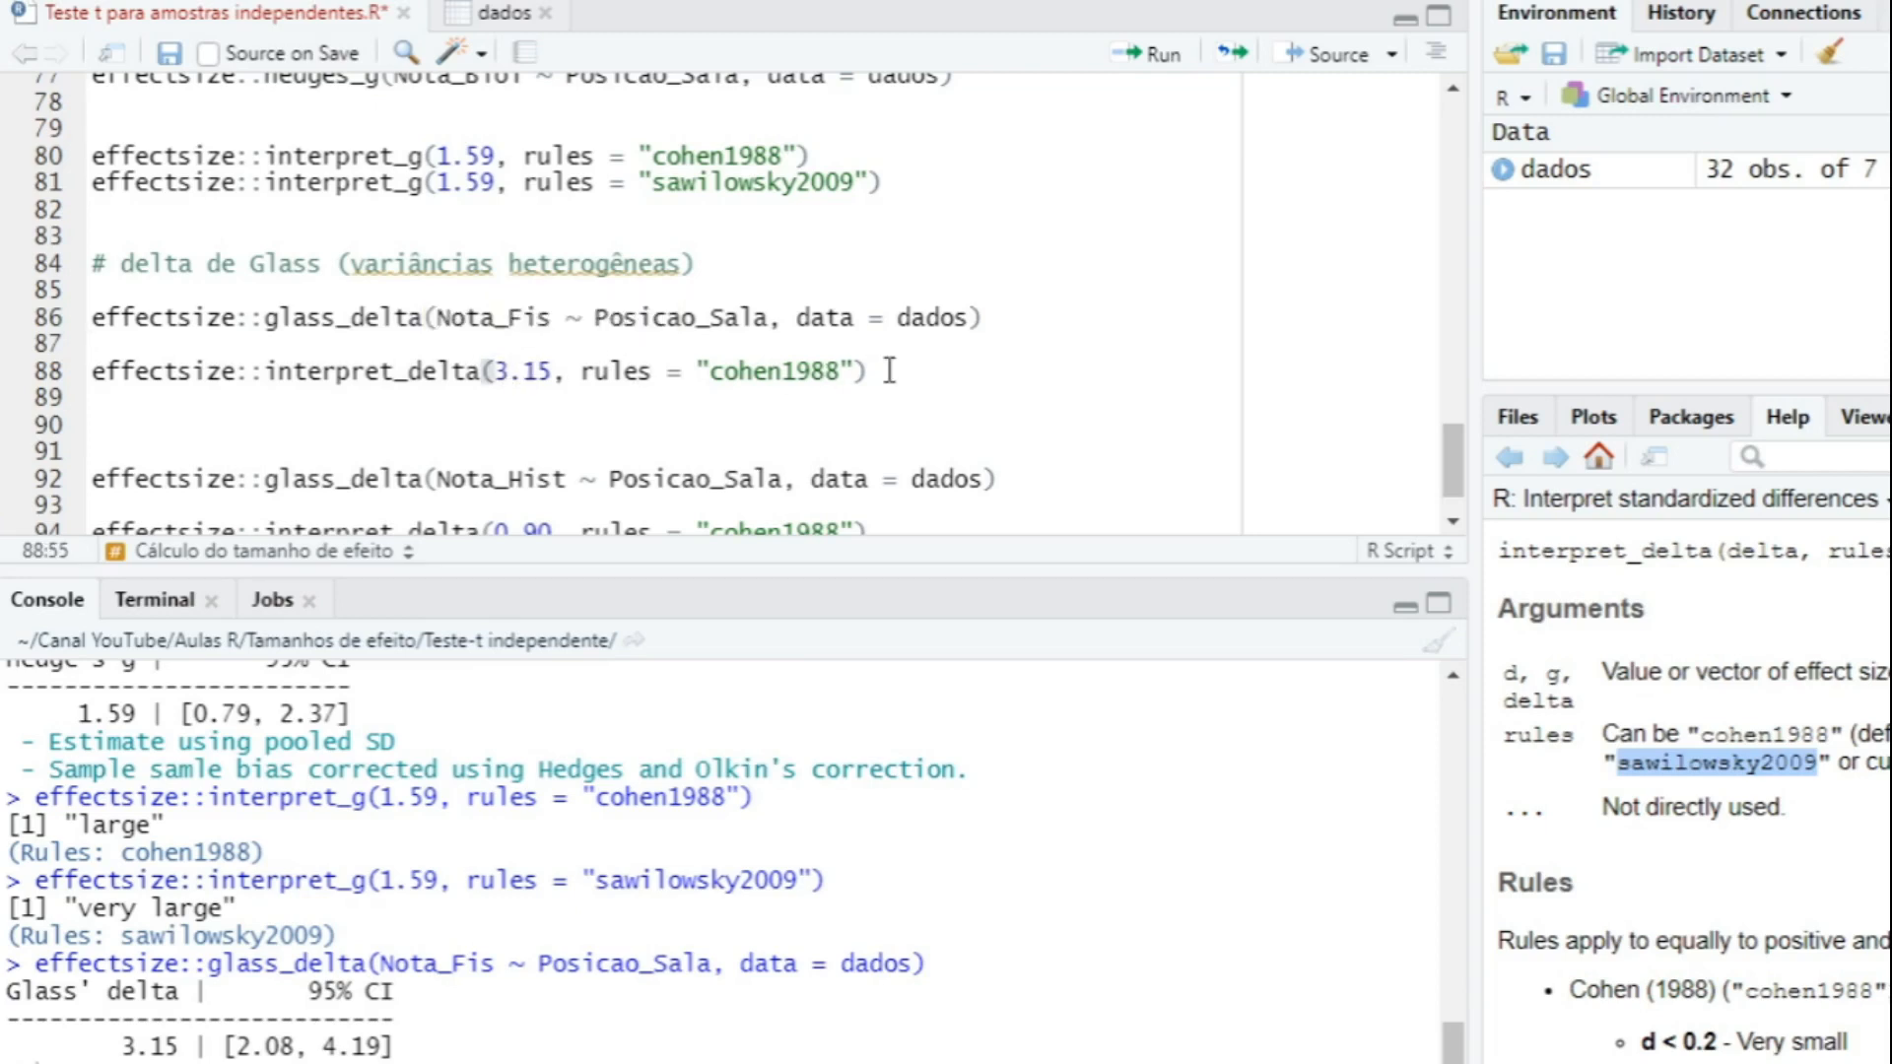
key(ctrl+Return)
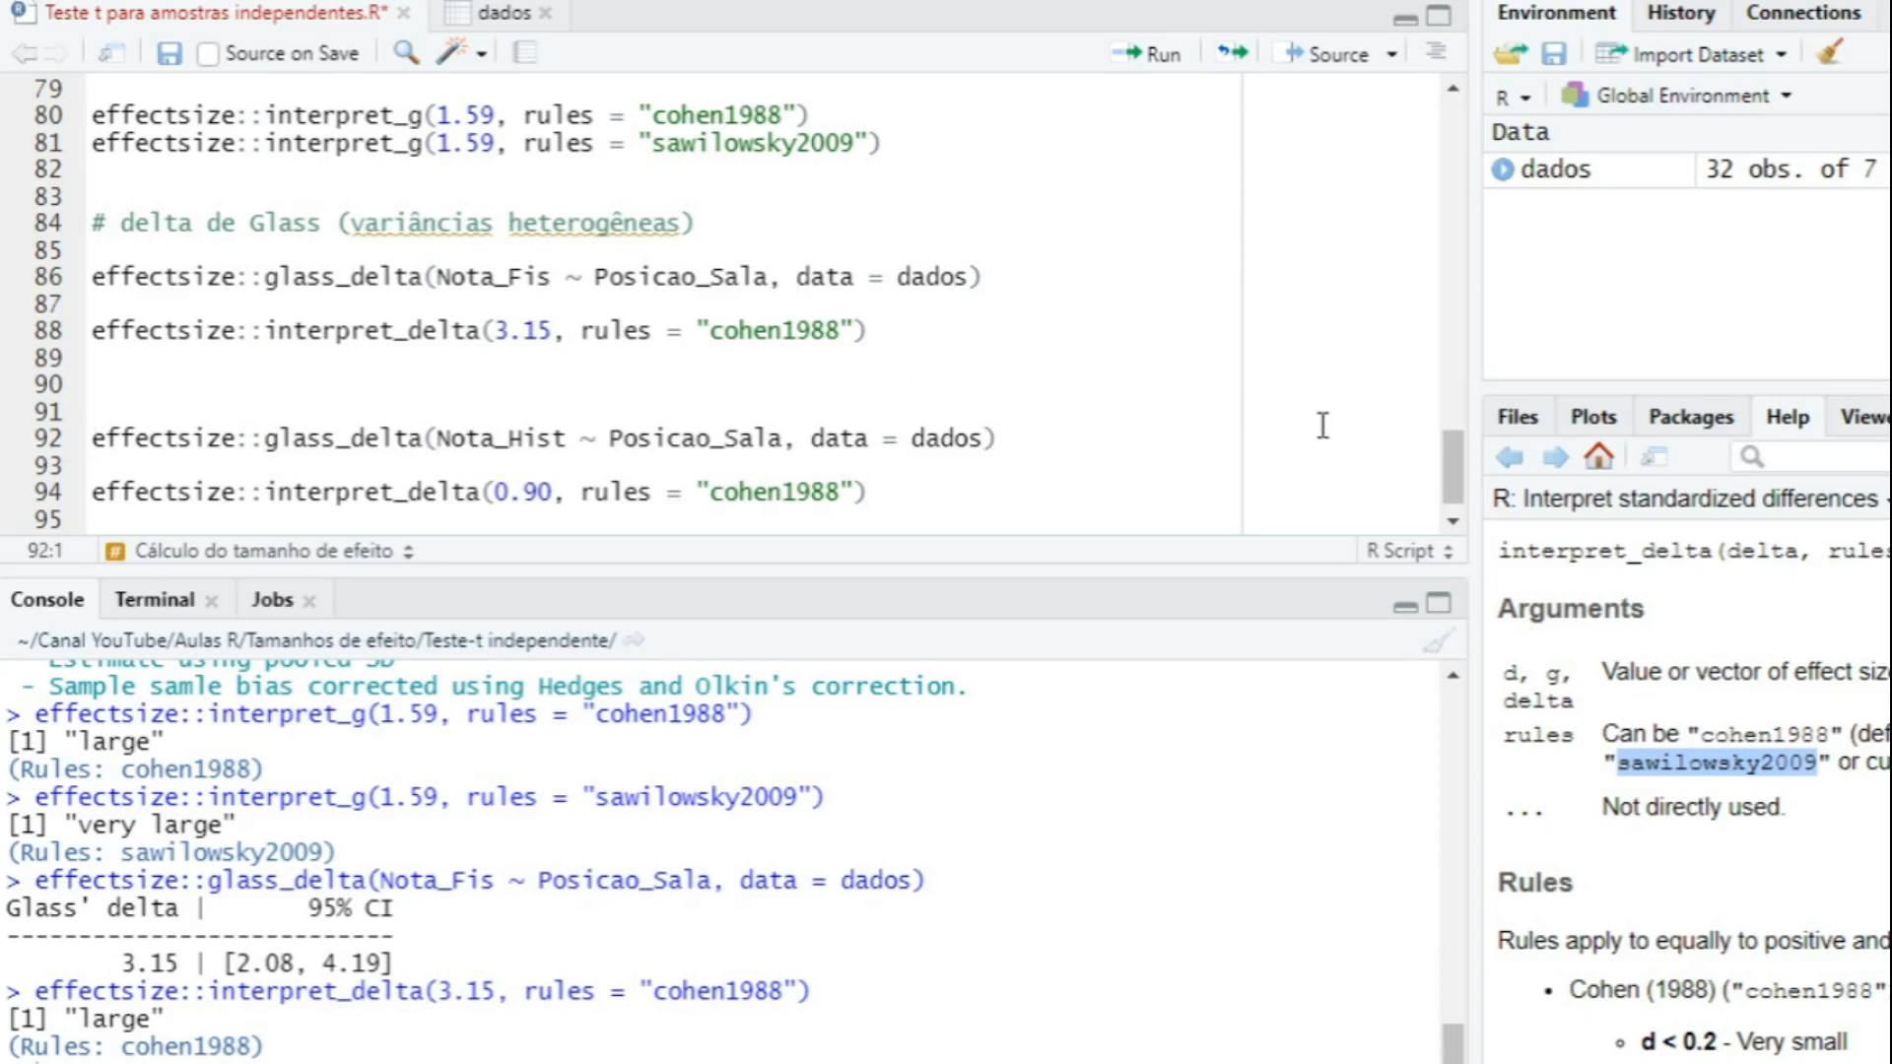
Run the existing glass_delta call for Nota_Hist by Posicao_Sala and its interpret_delta line for 0.90 with the cohen1988 rules.
scroll(1449, 463, down, 1)
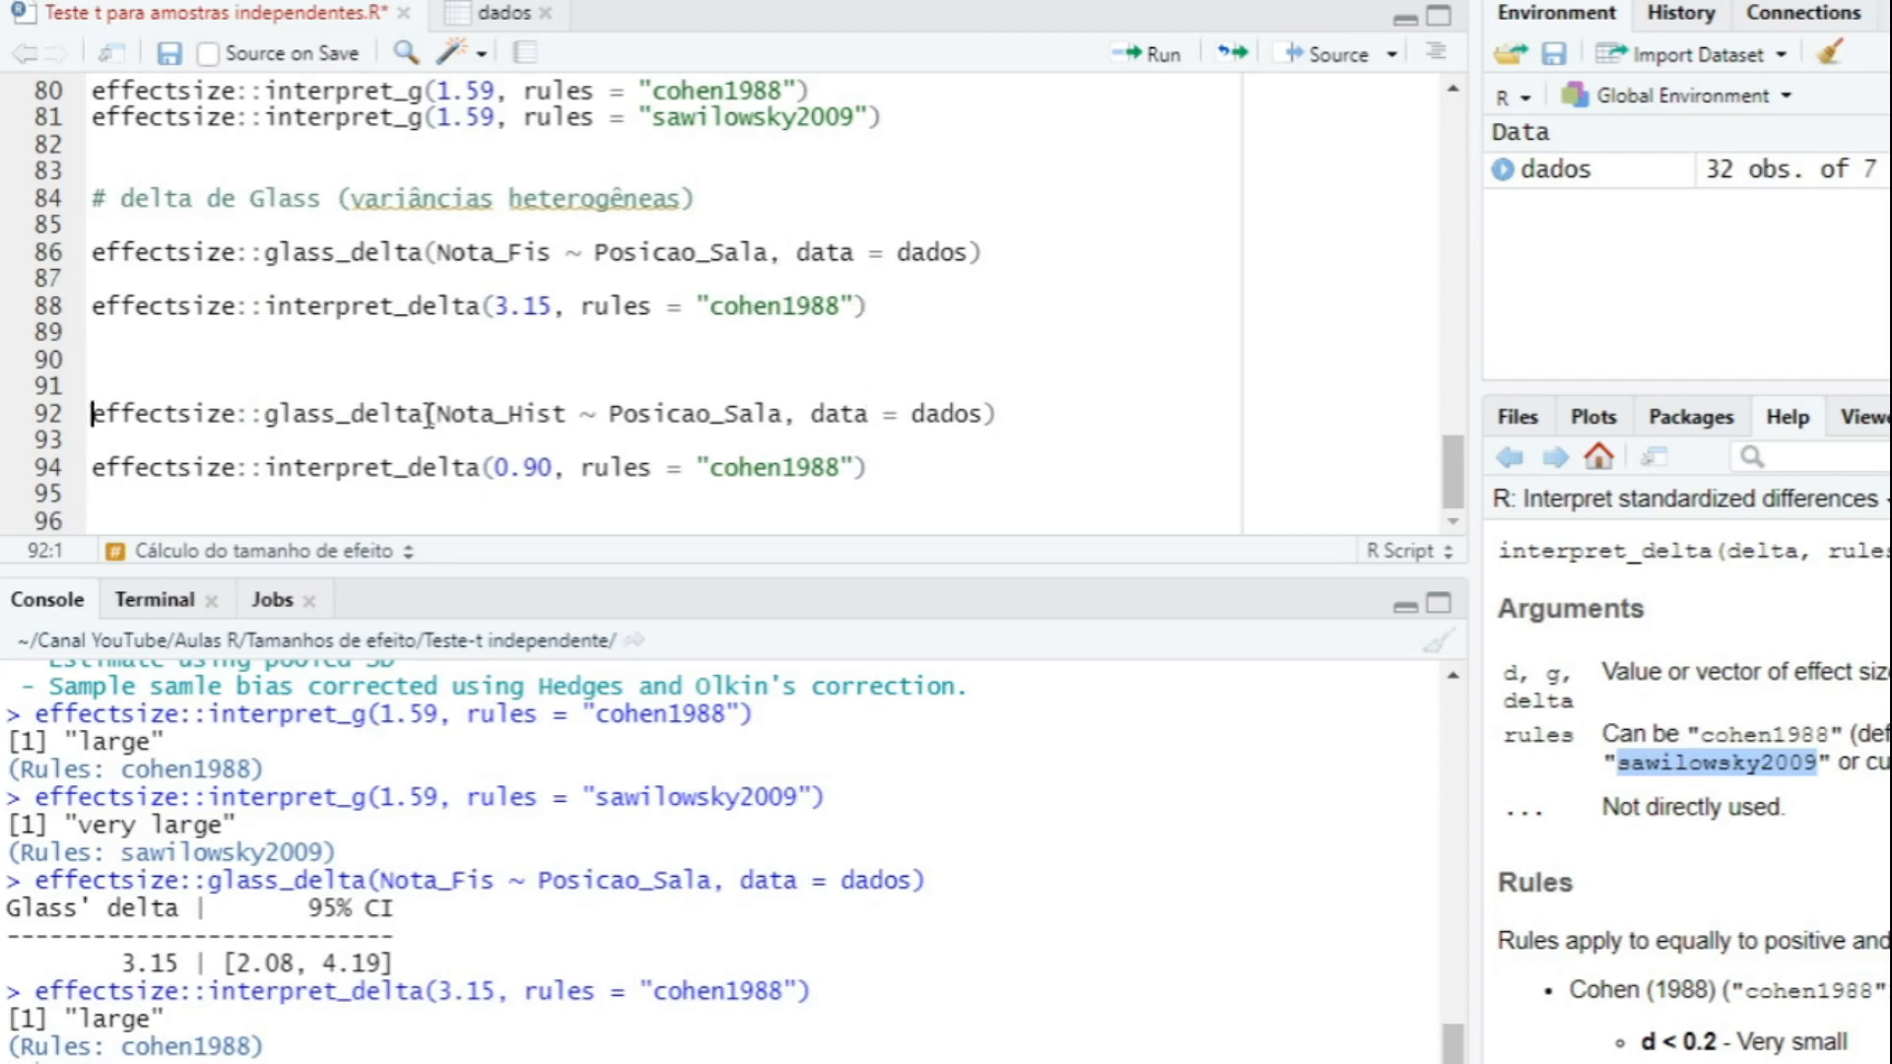
click(1023, 420)
key(ctrl+Return)
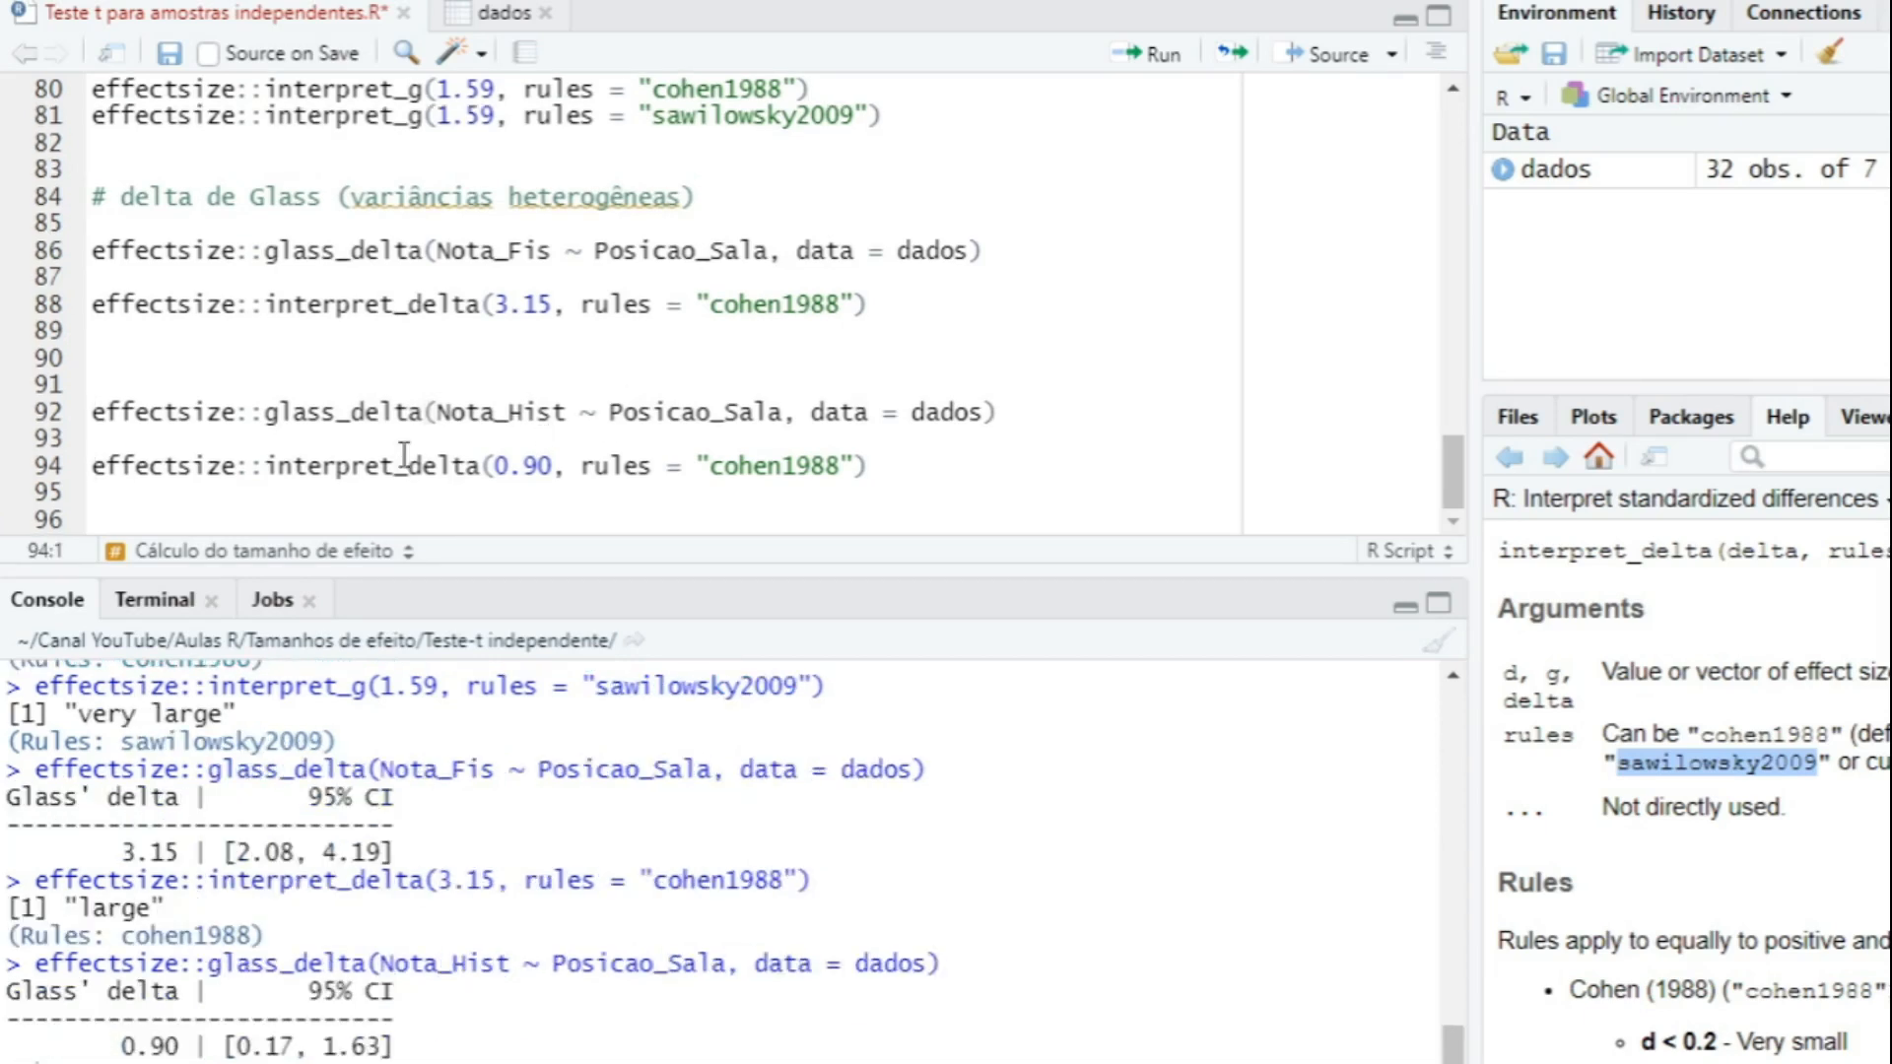
key(ctrl+Return)
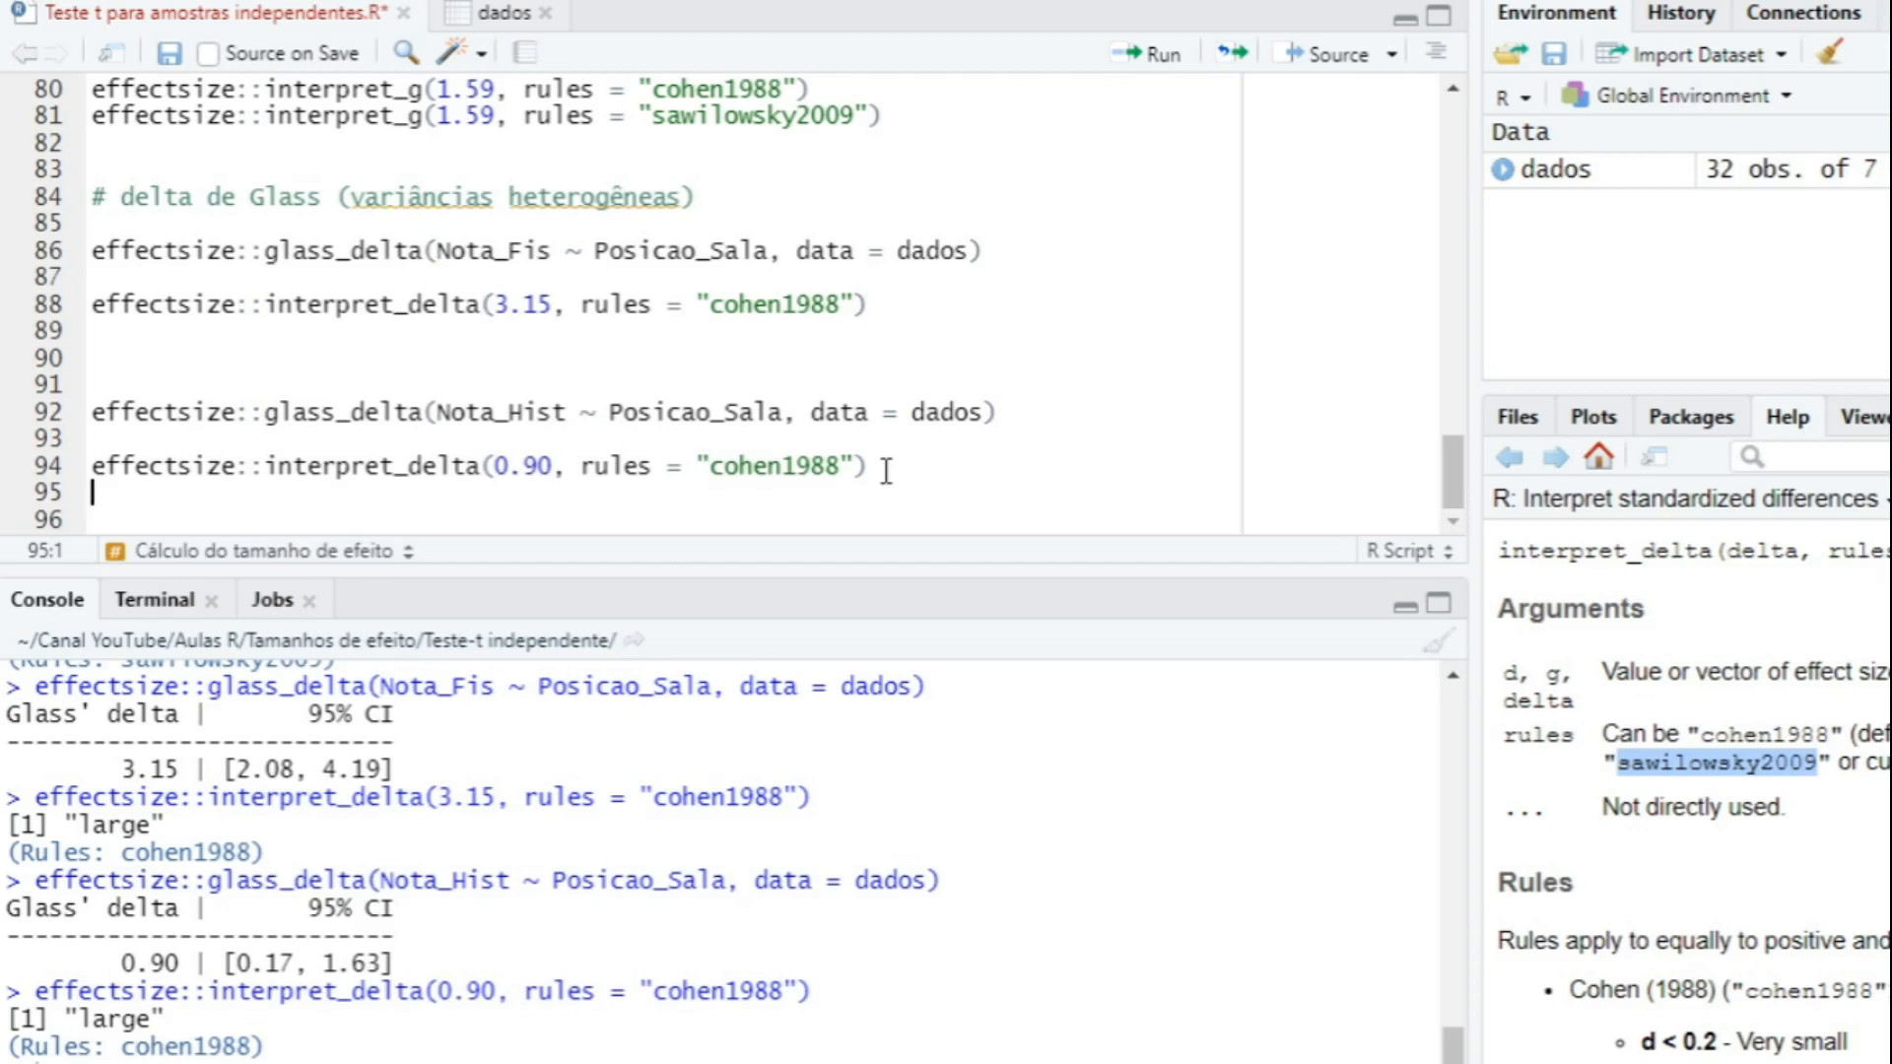
Add levels(dados$Posicao_Sala) below the last interpret_delta line and run it to list the factor's level order.
key(Return)
key(Return)
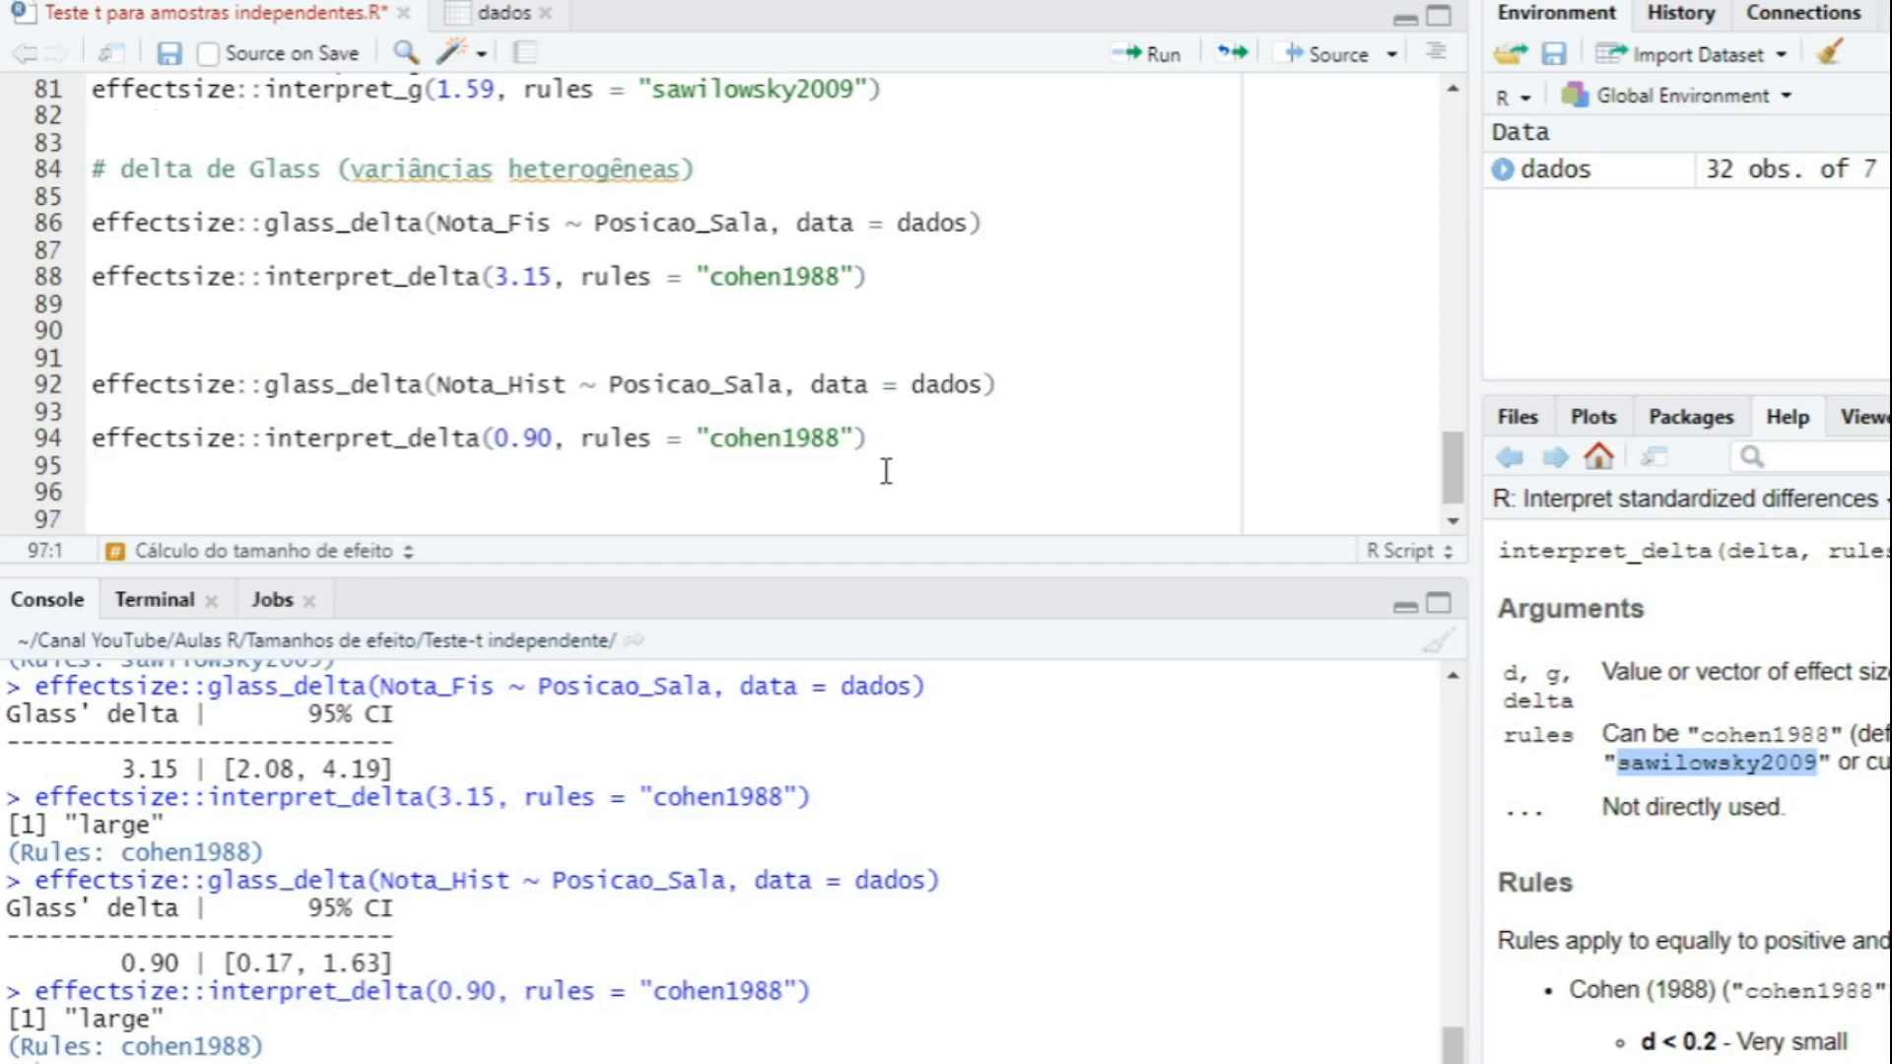
text(levels()
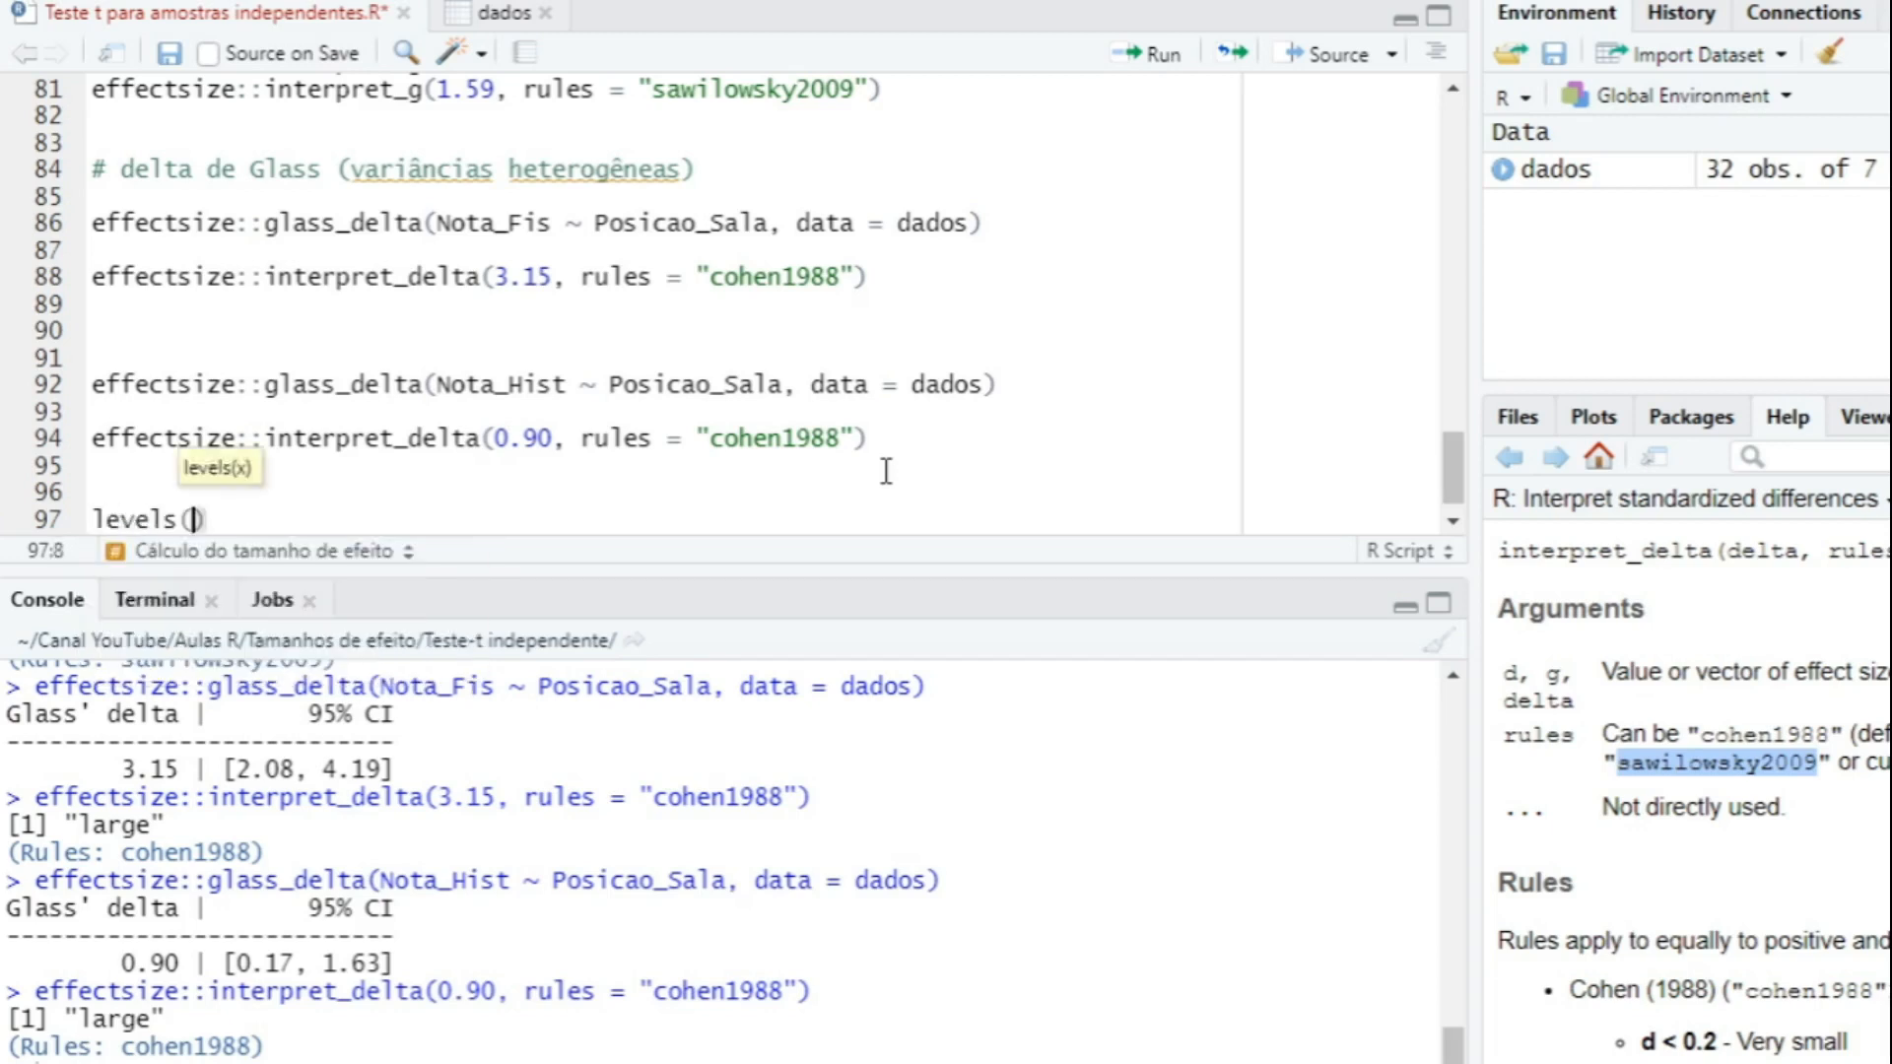
text(dados$)
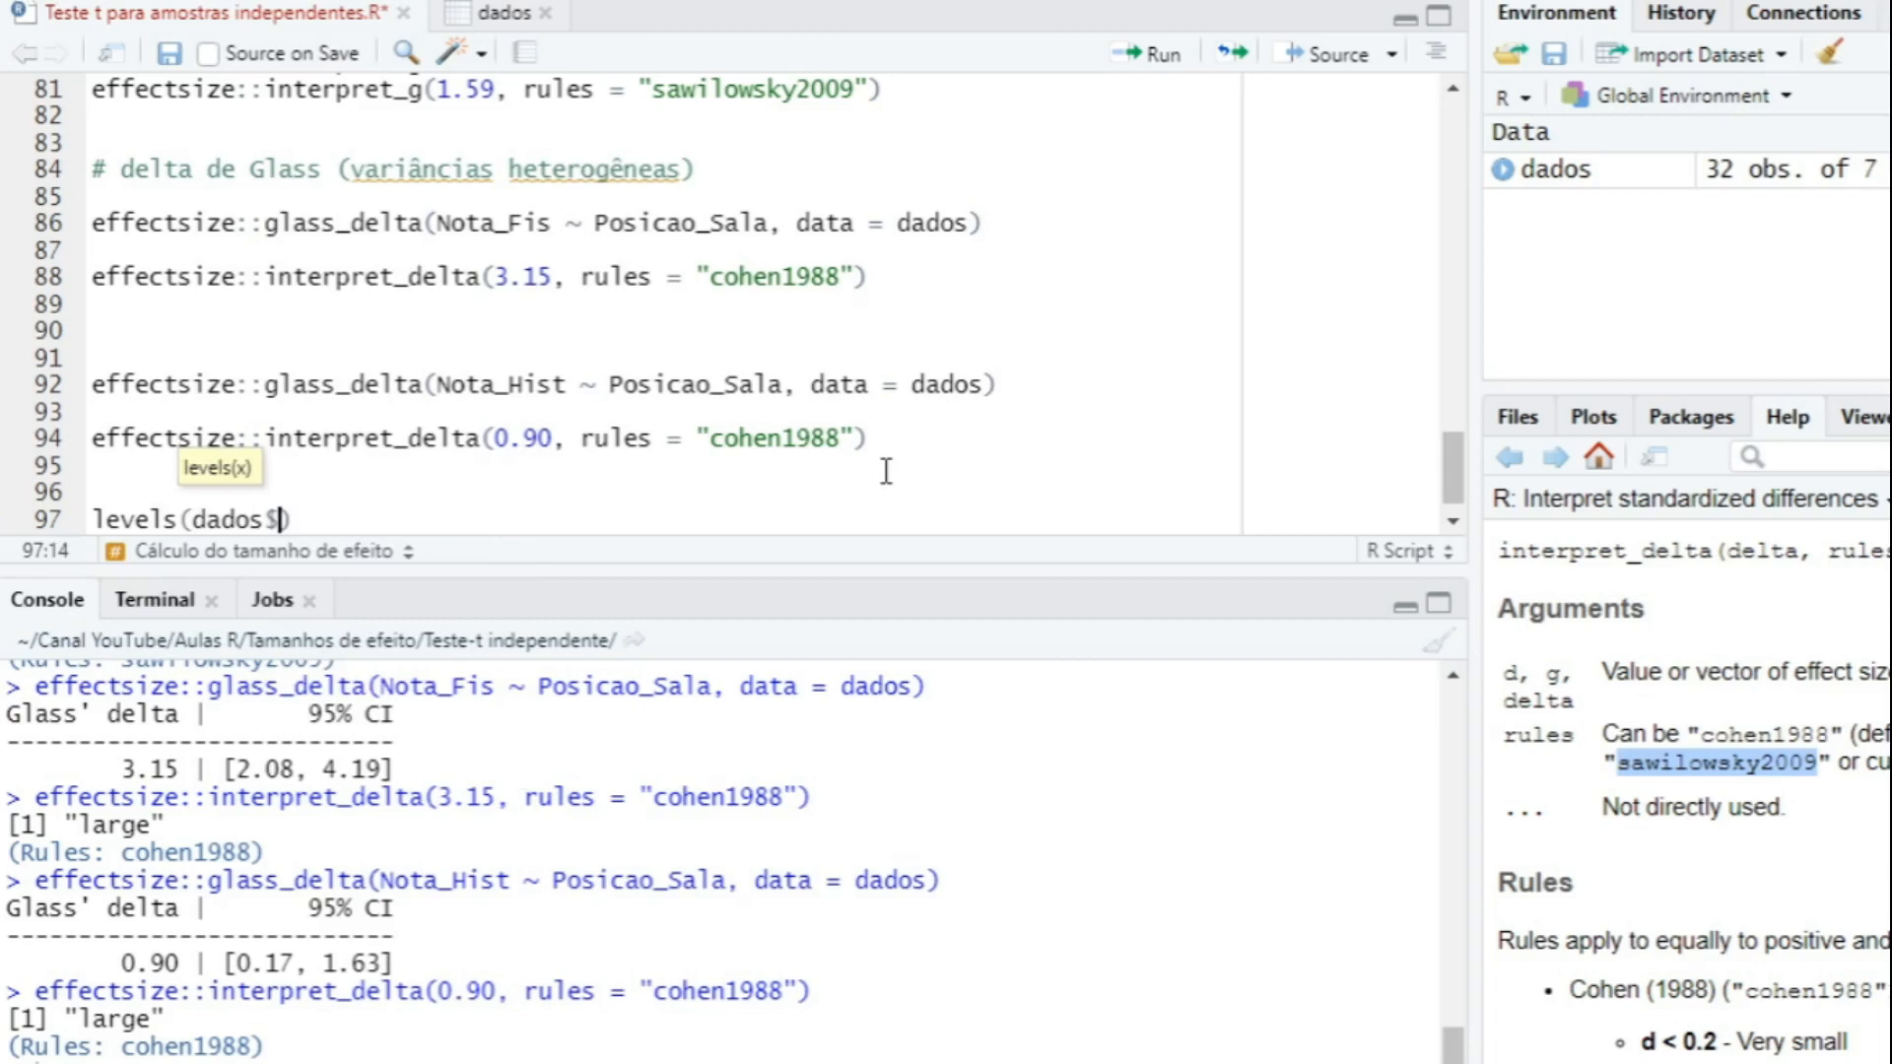
text(Pos)
key(Tab)
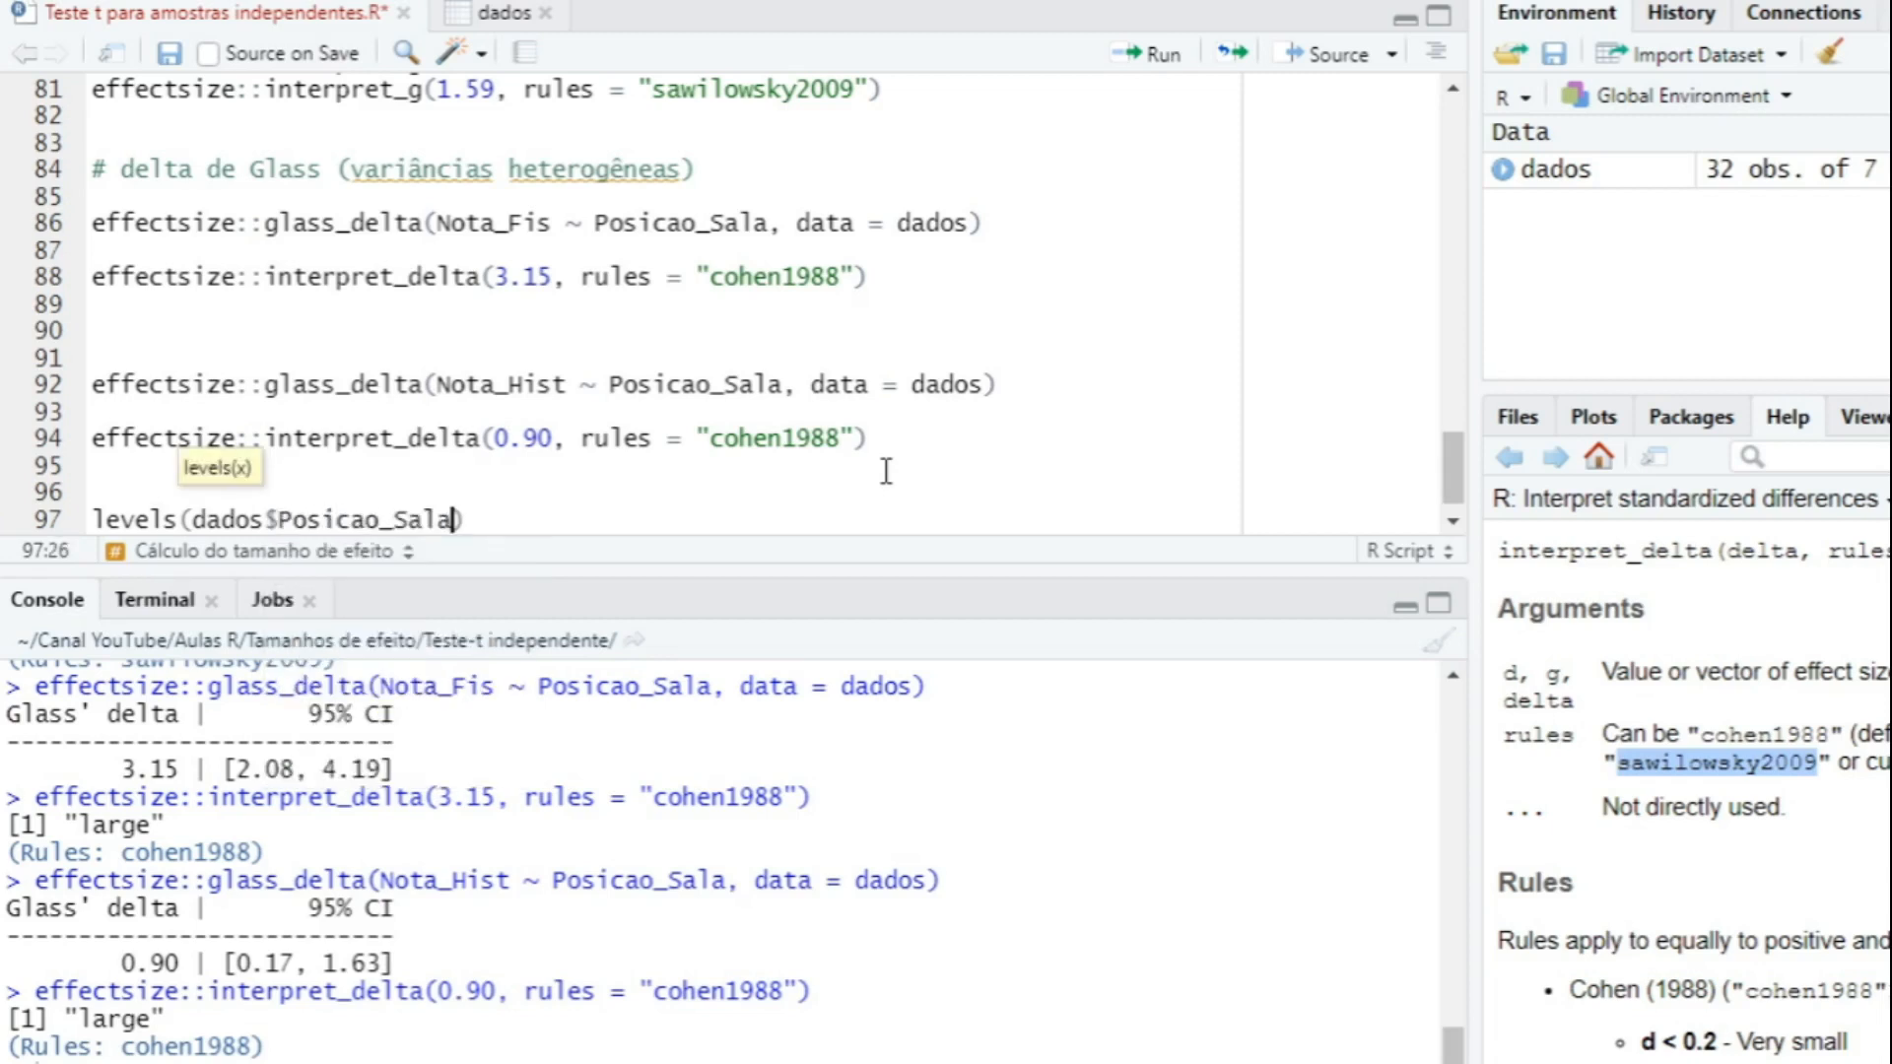
key(ctrl+Return)
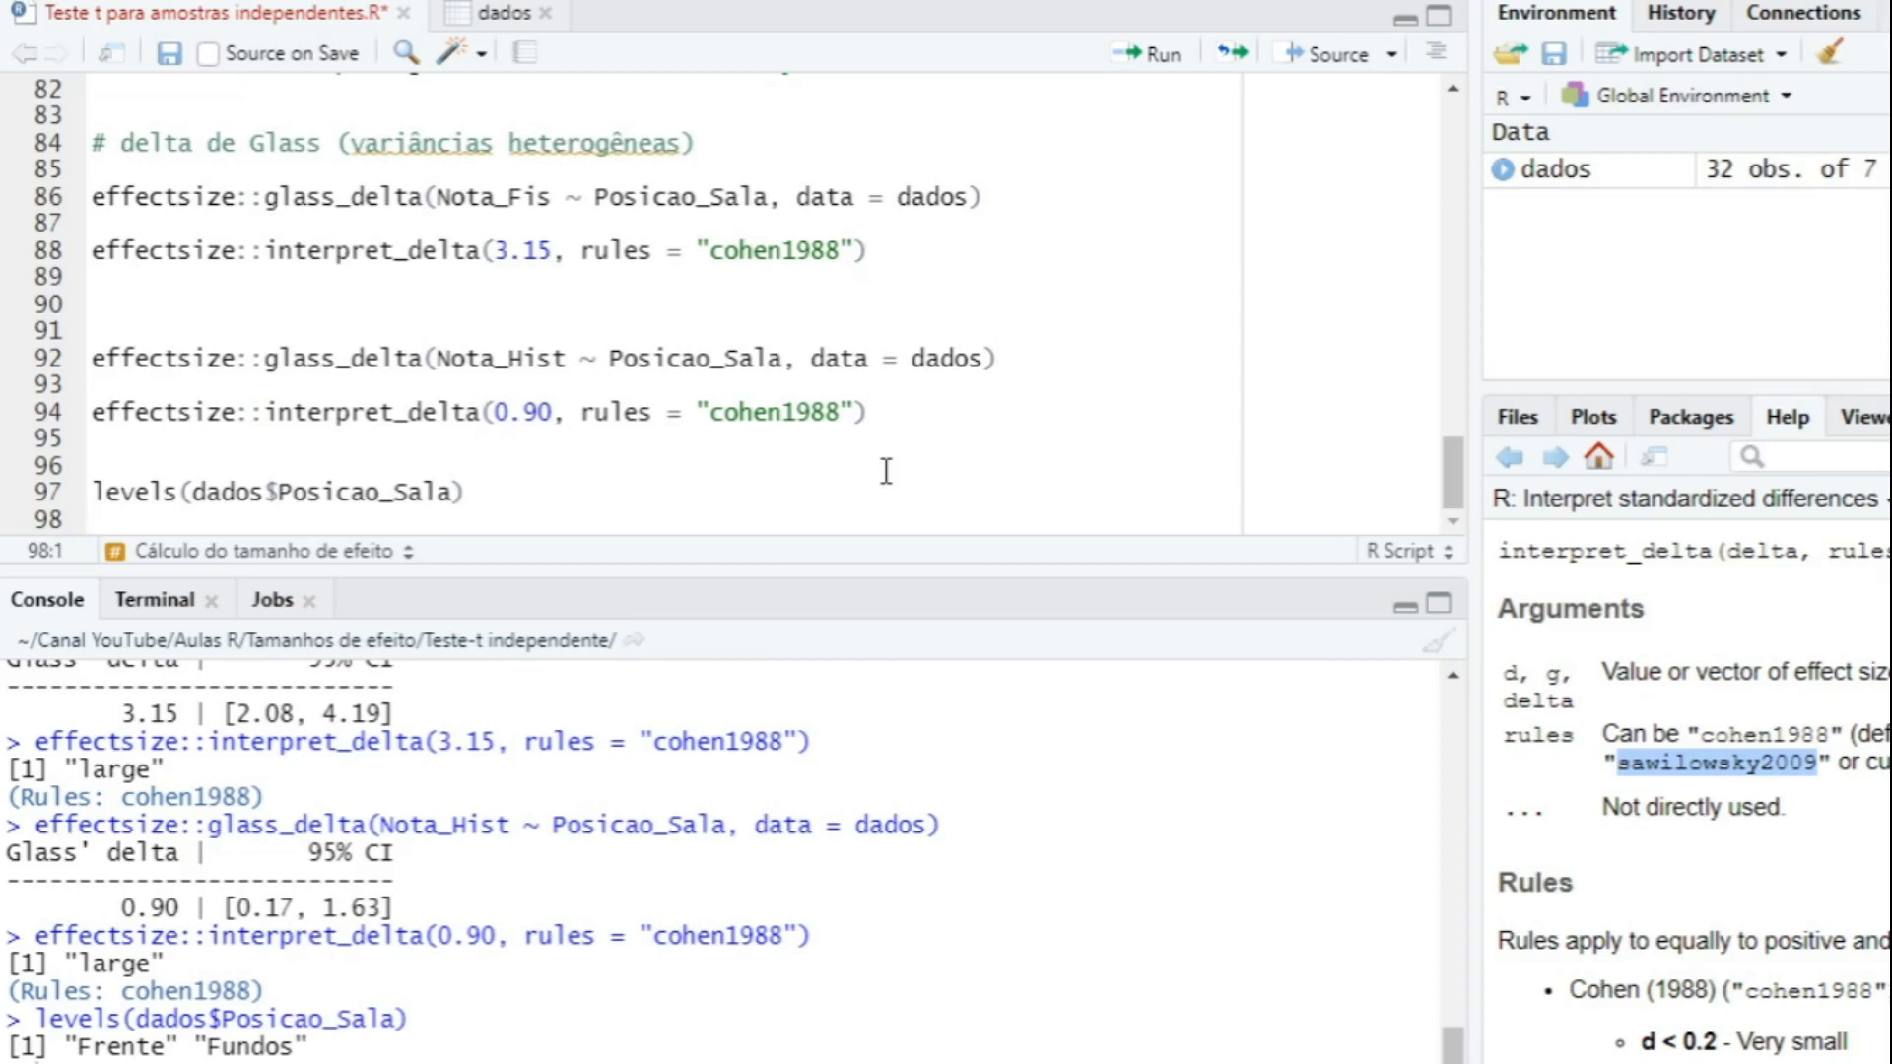
Write relevel(dados$Posicao_Sala, ref = "Fundos") on the line directly below the levels call.
text(releve)
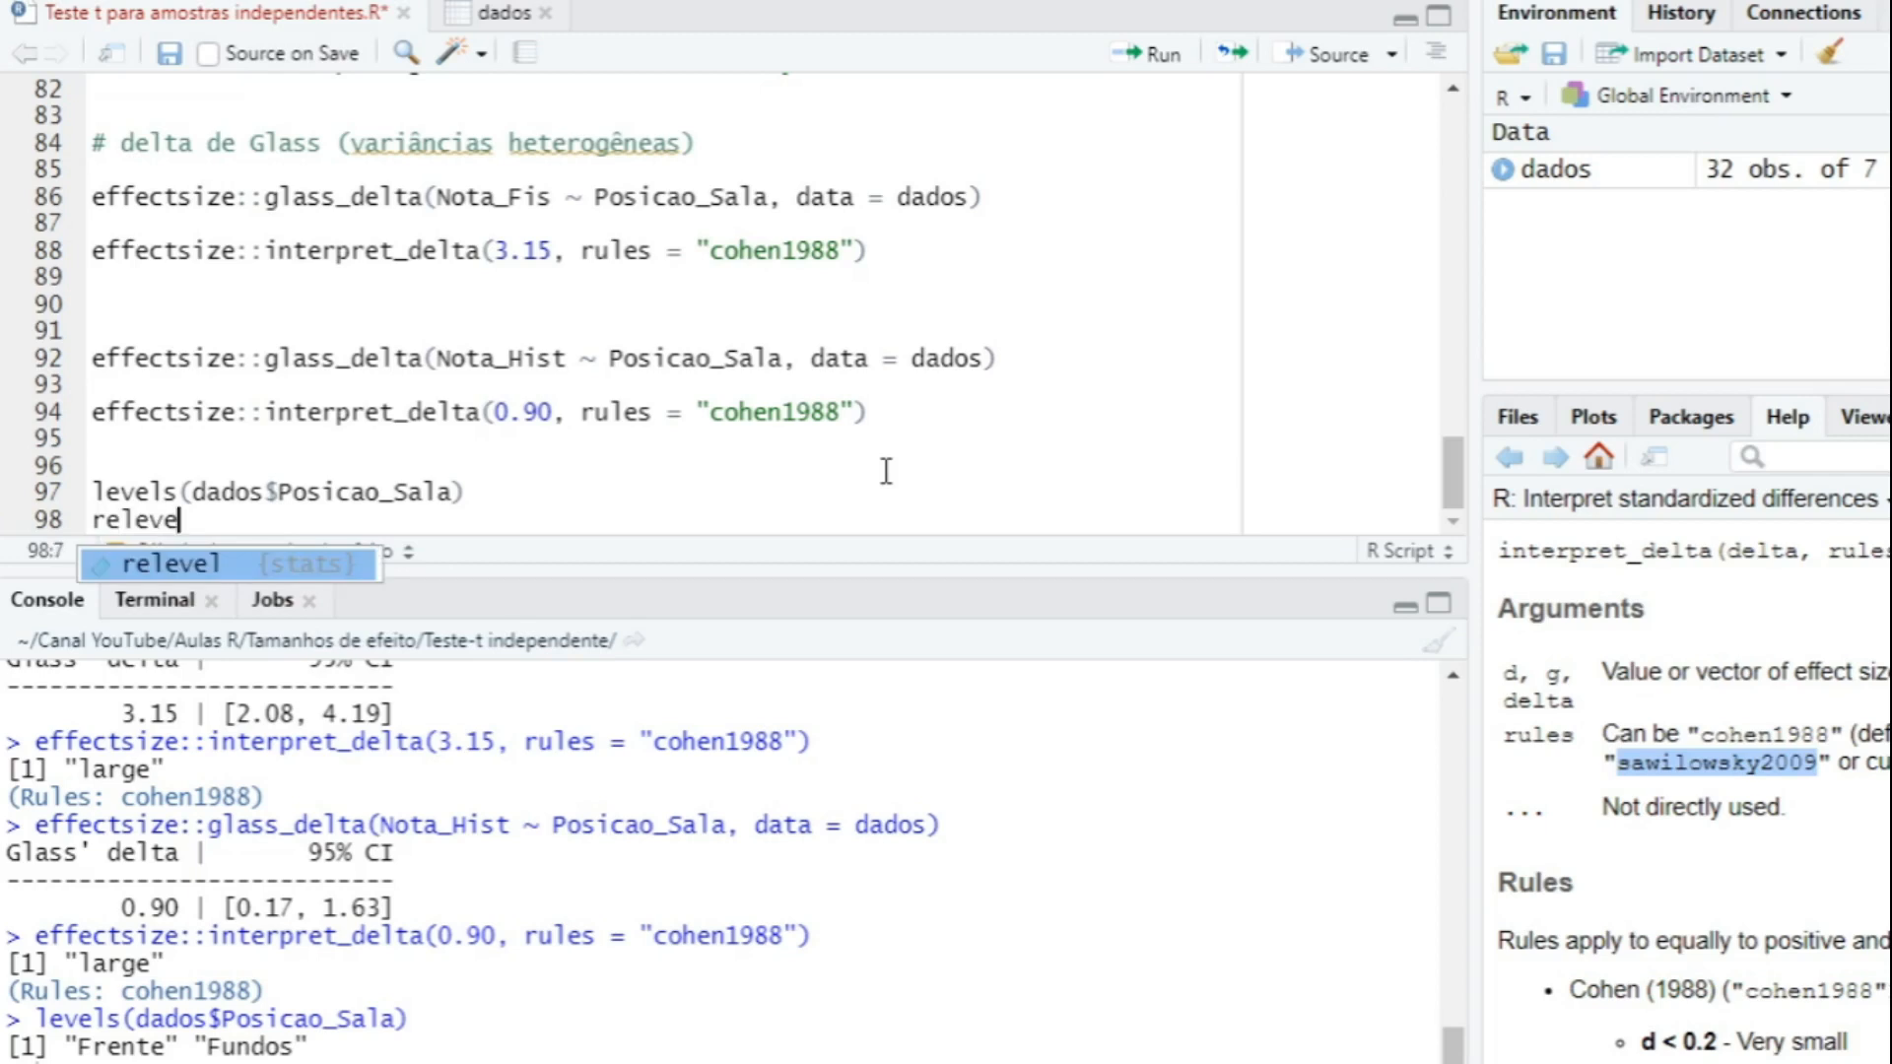
key(Tab)
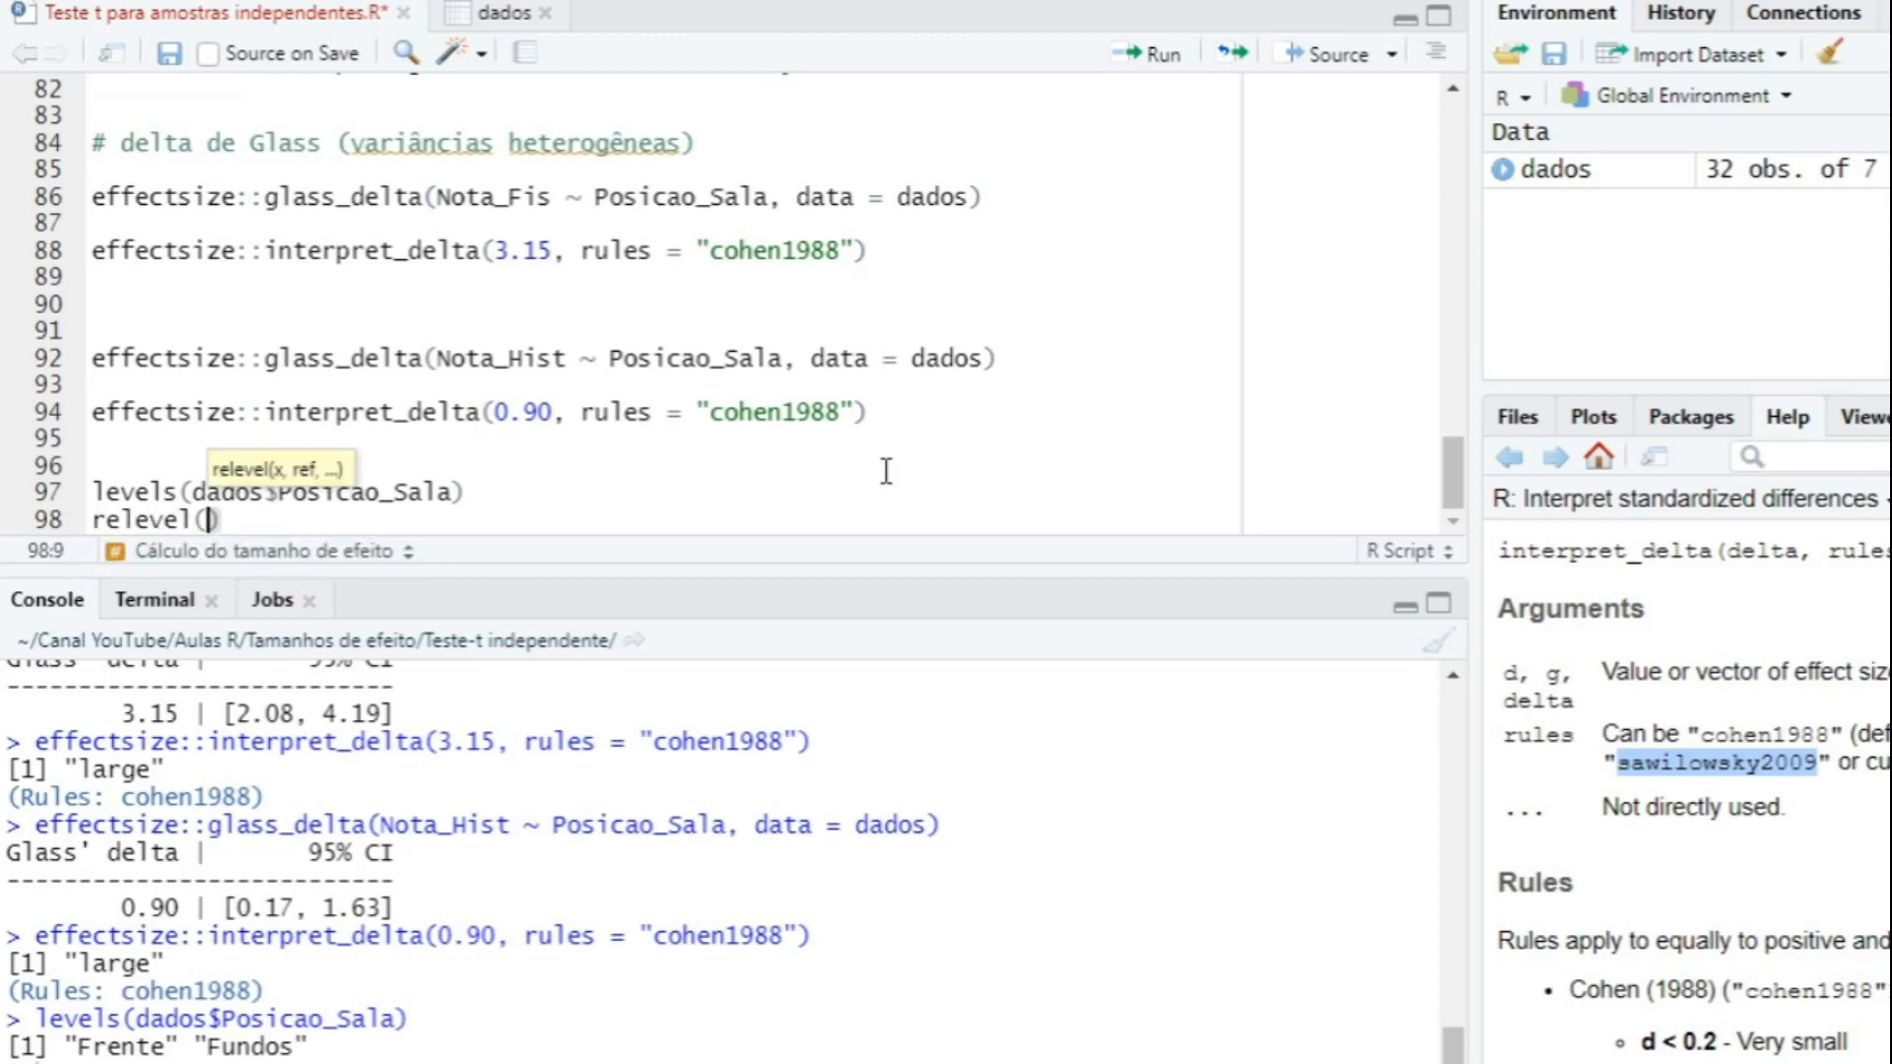
text(dados)
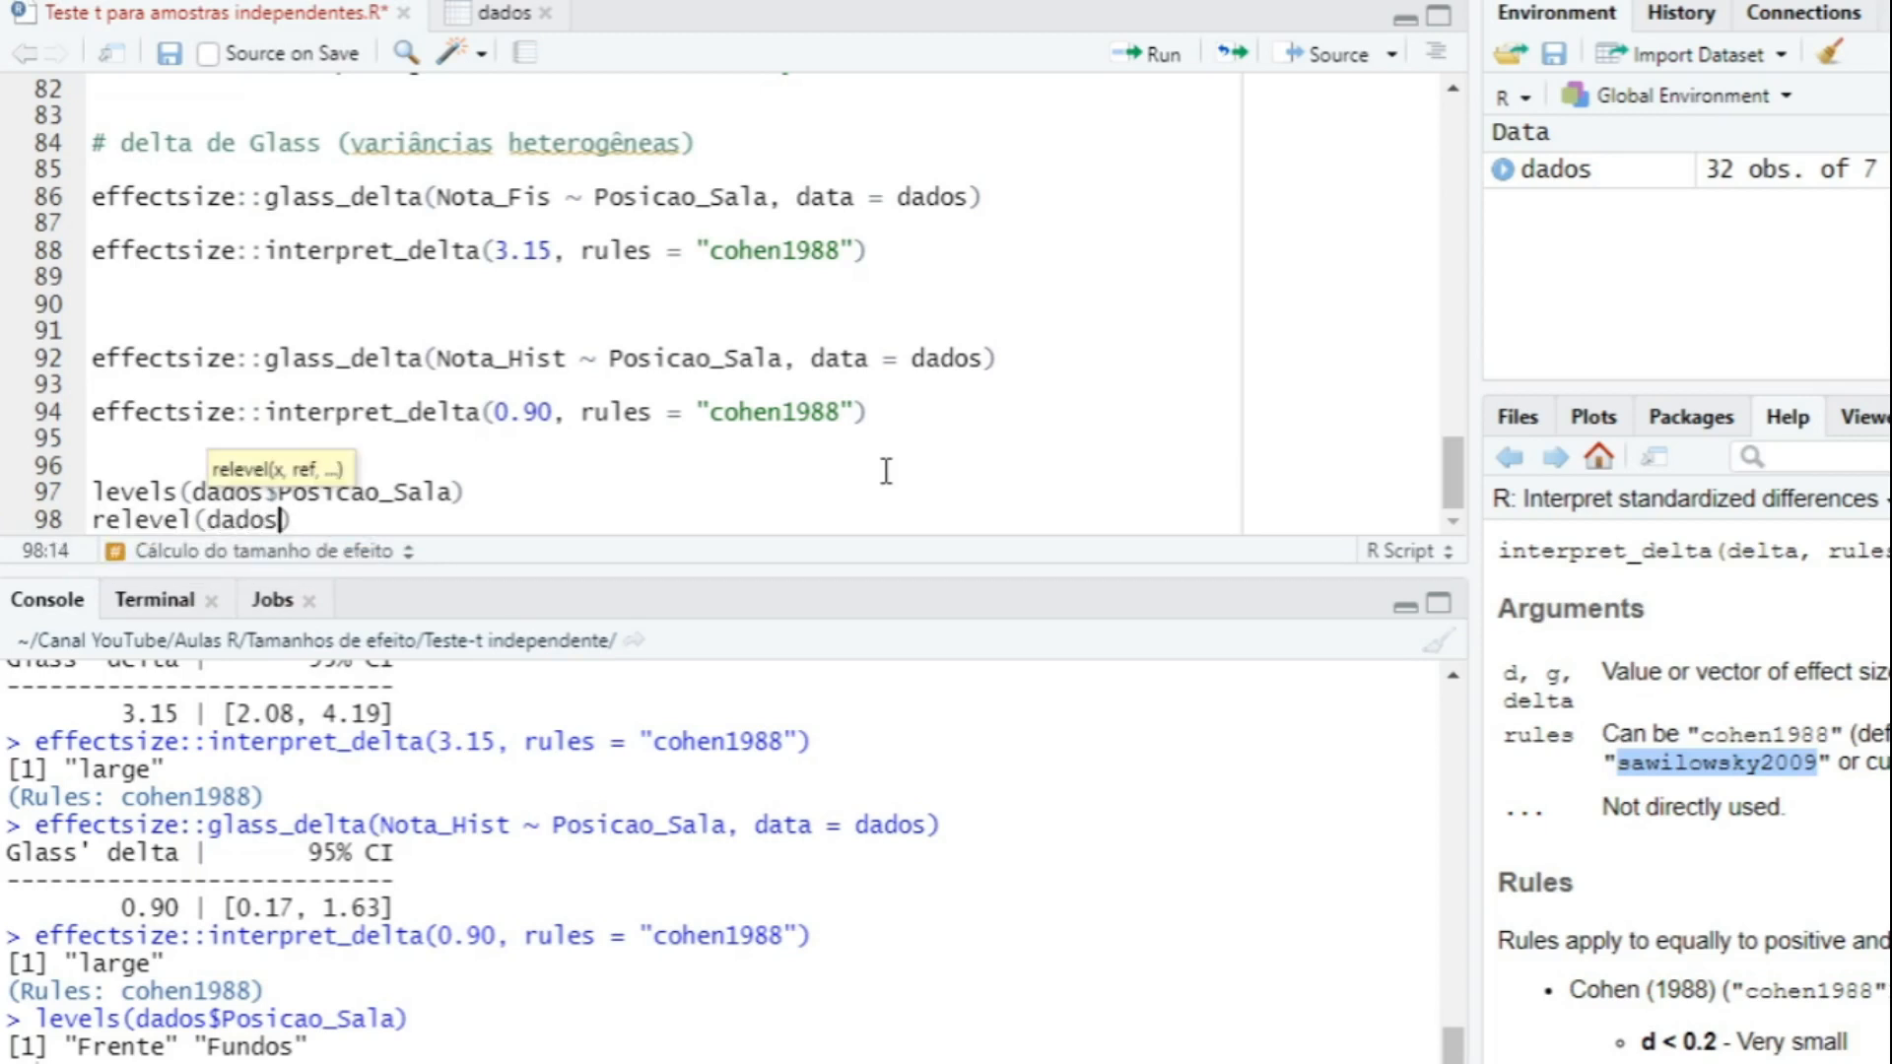
text($)
key(Down)
key(Down)
key(Down)
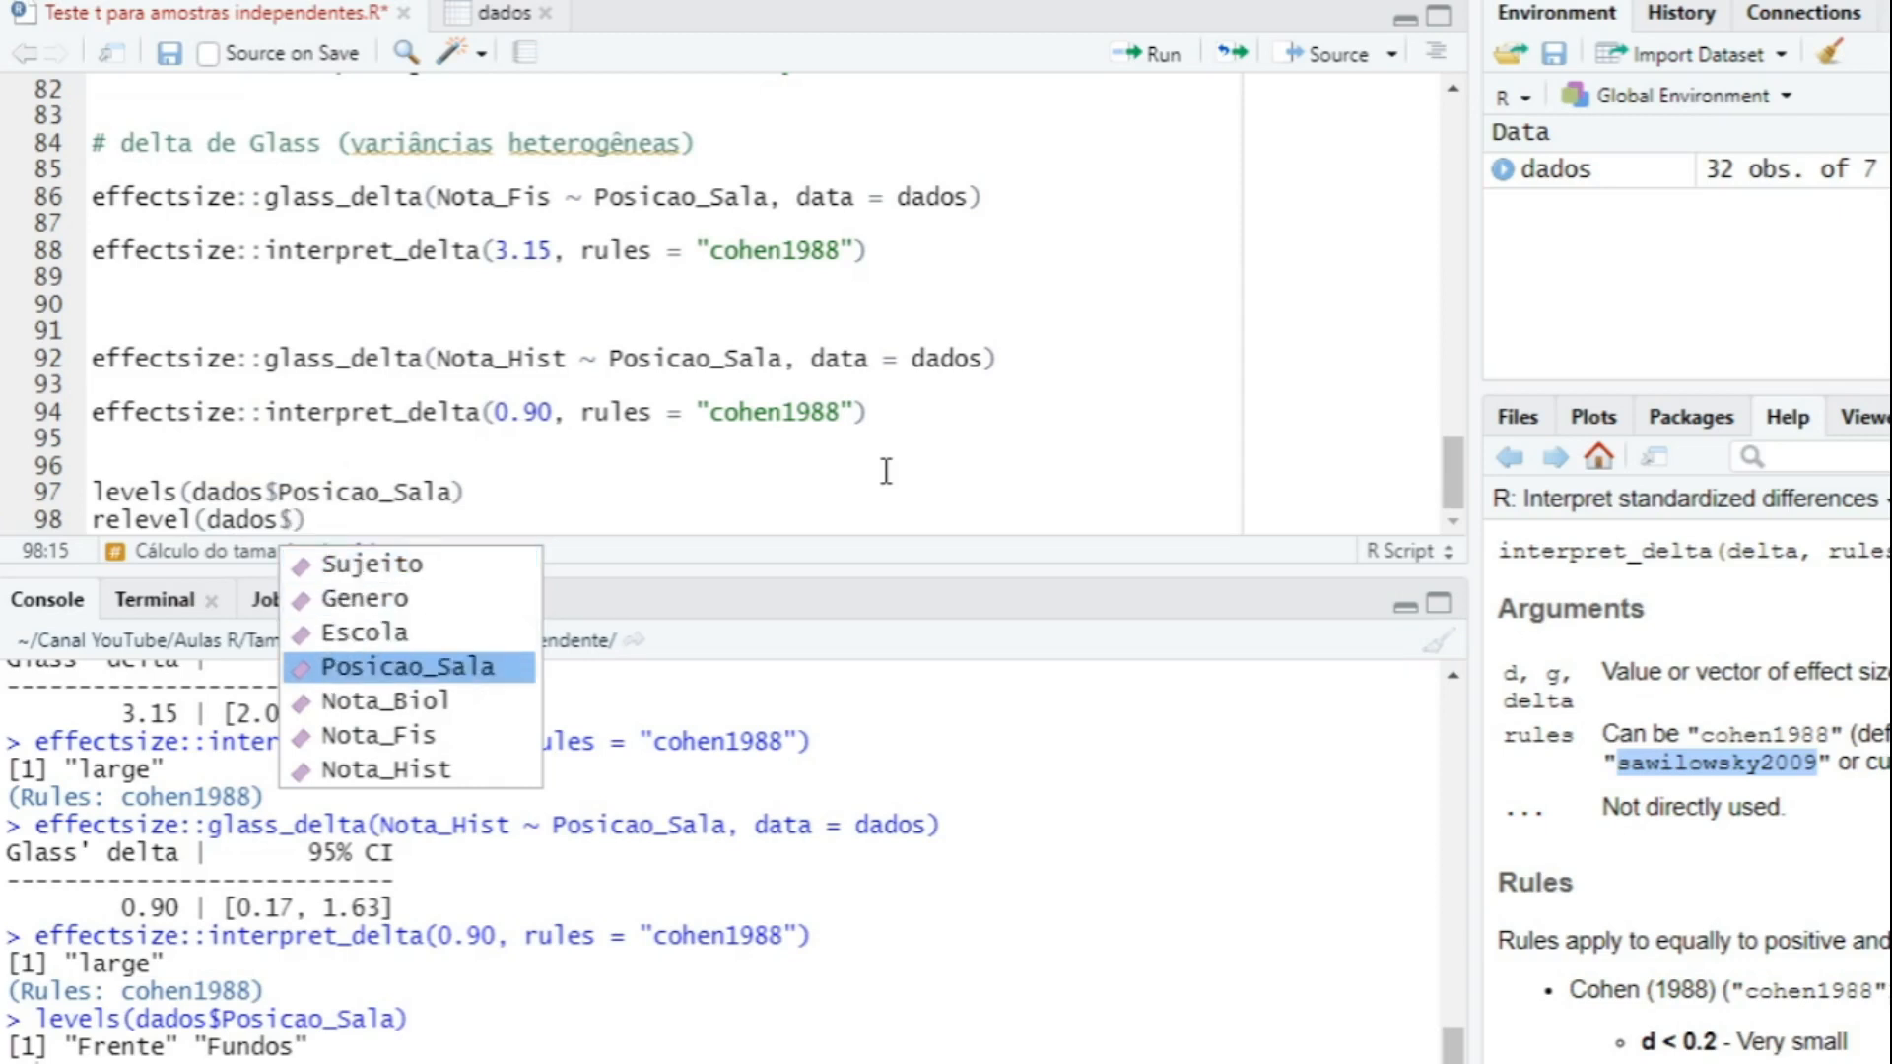
key(Tab)
text(, ref = )
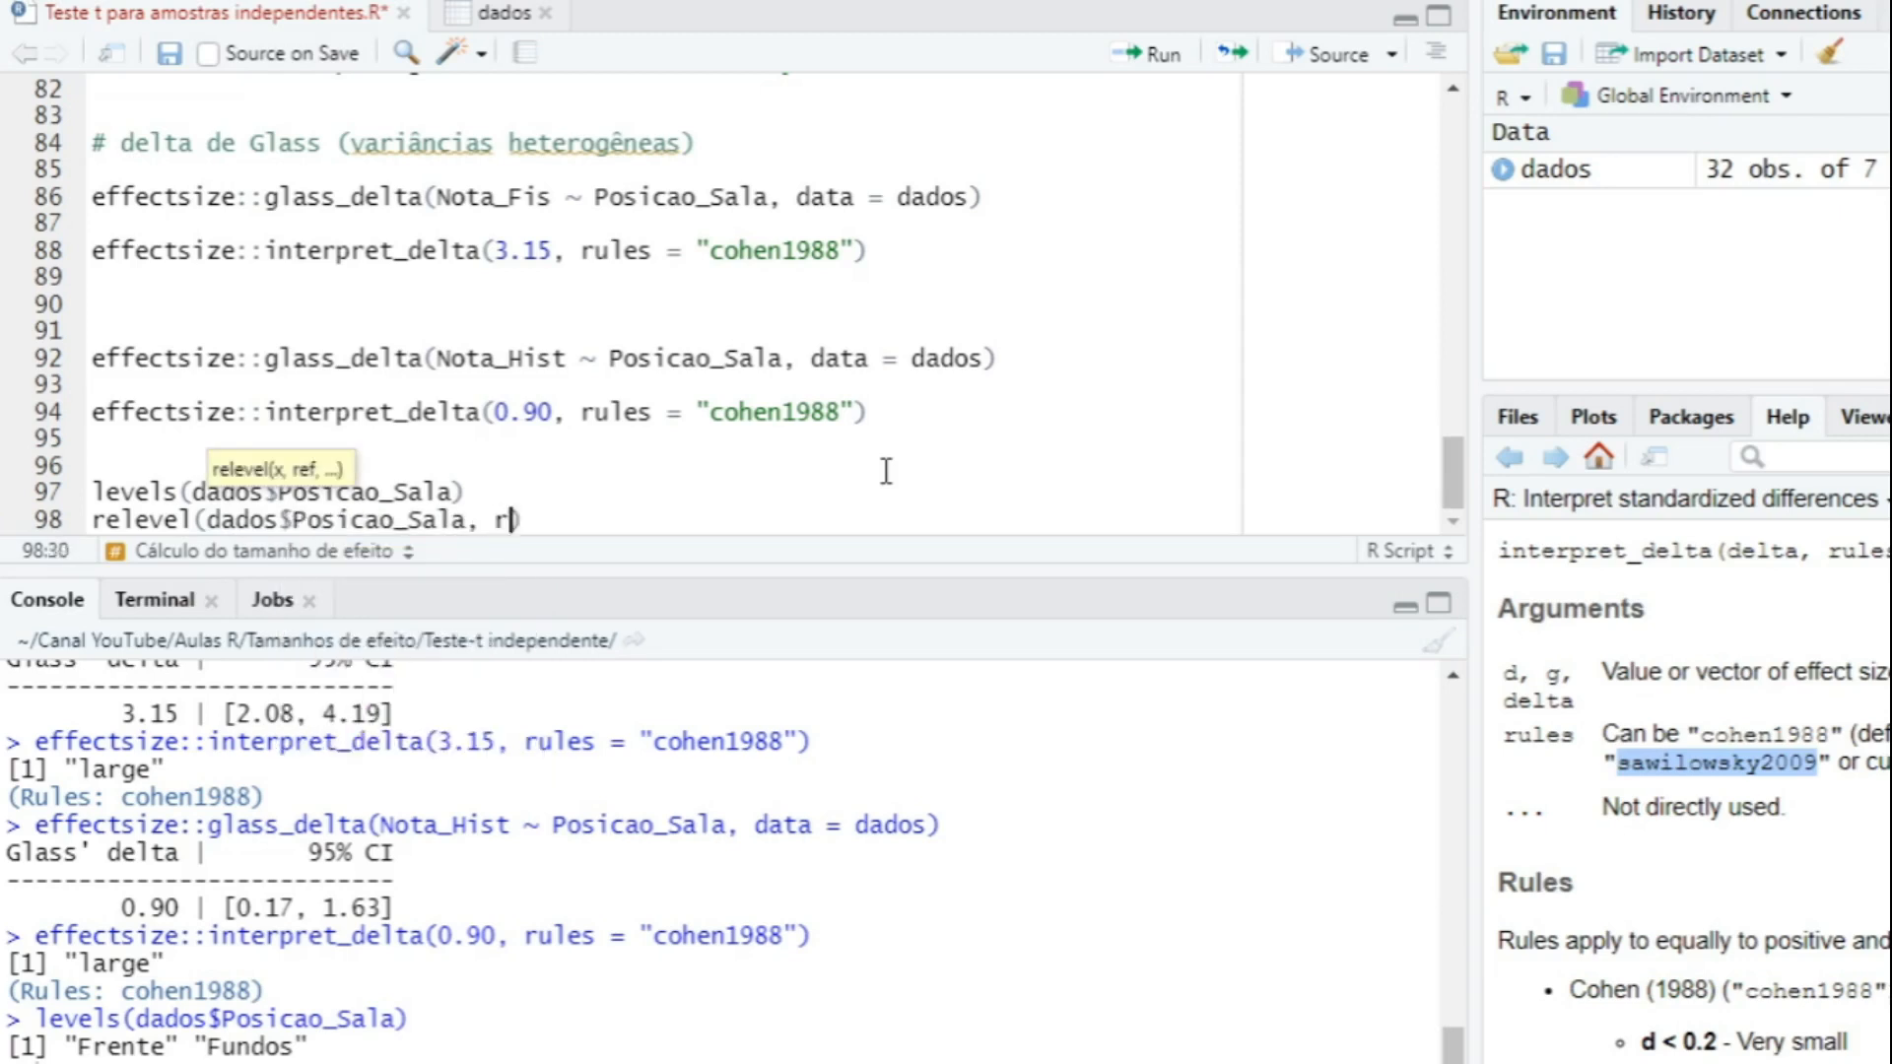
text("F)
text(undos)
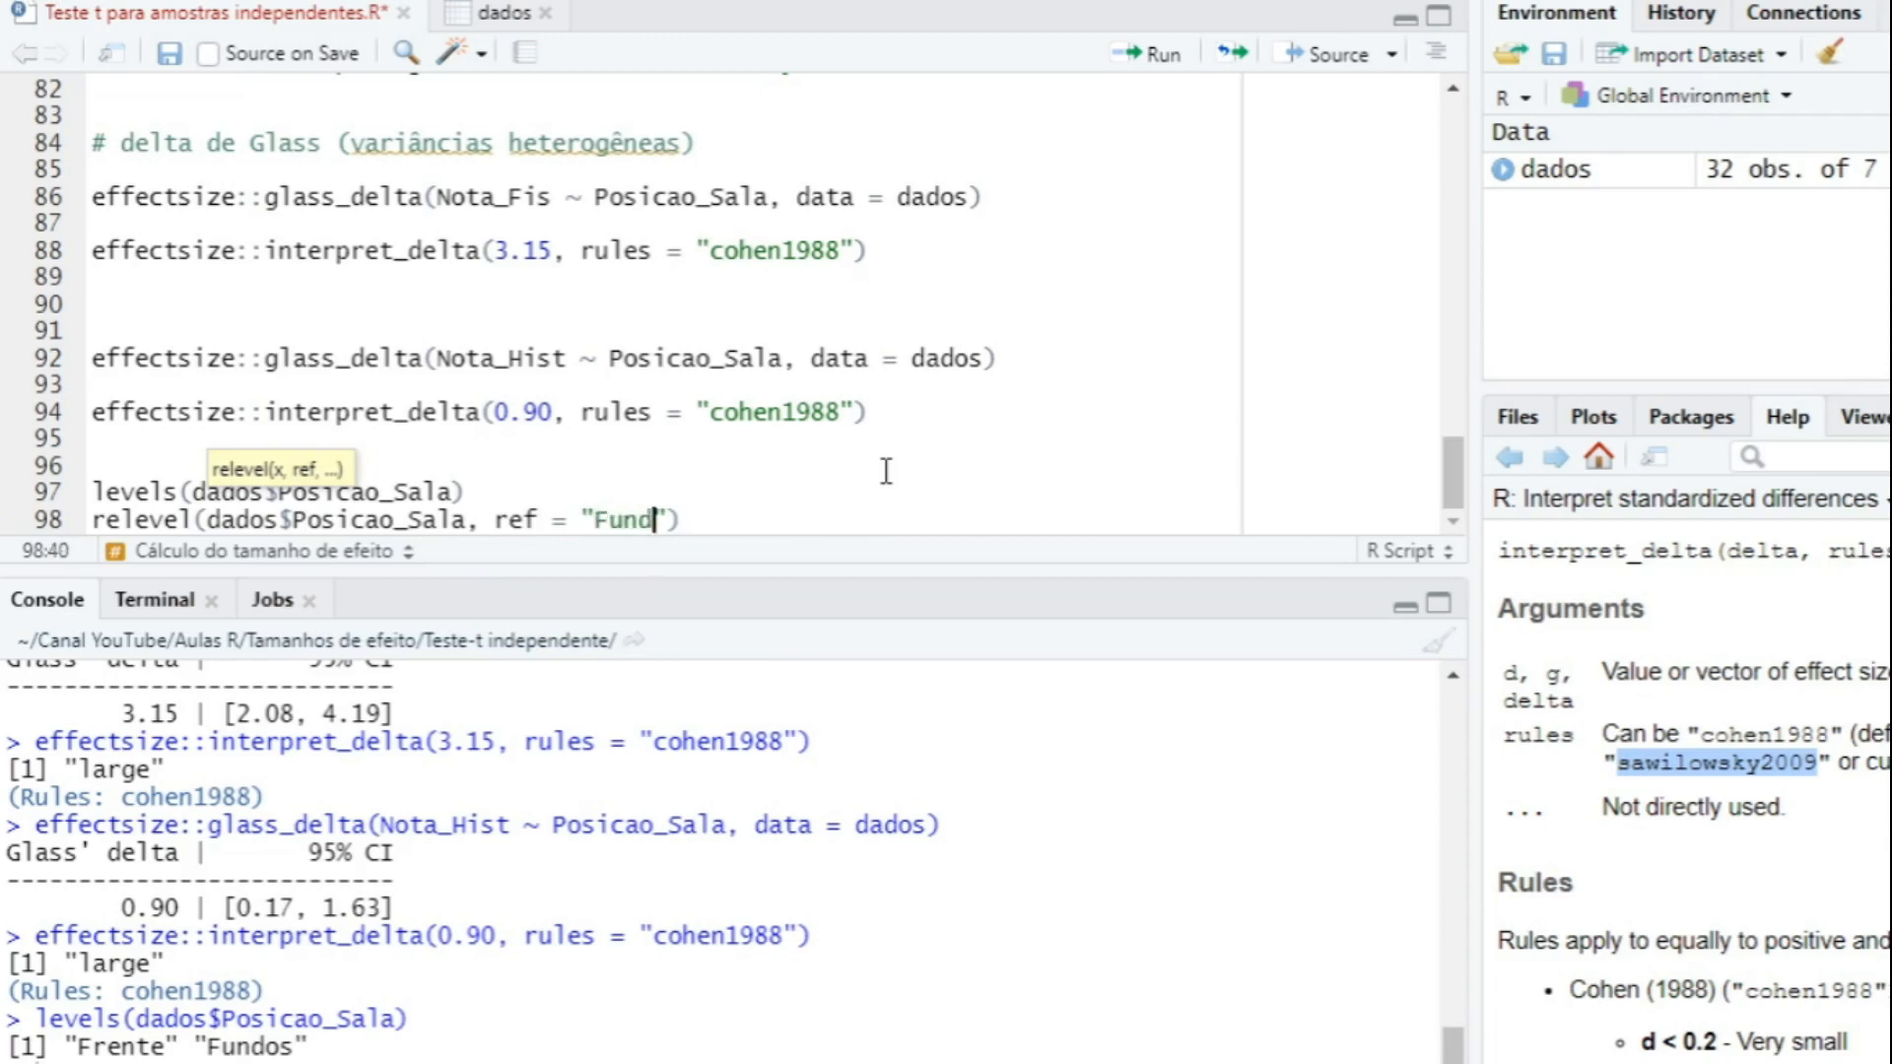
Assign the relevel call back to the factor column by prefixing it with dados$Posicao_Sala <-.
click(93, 520)
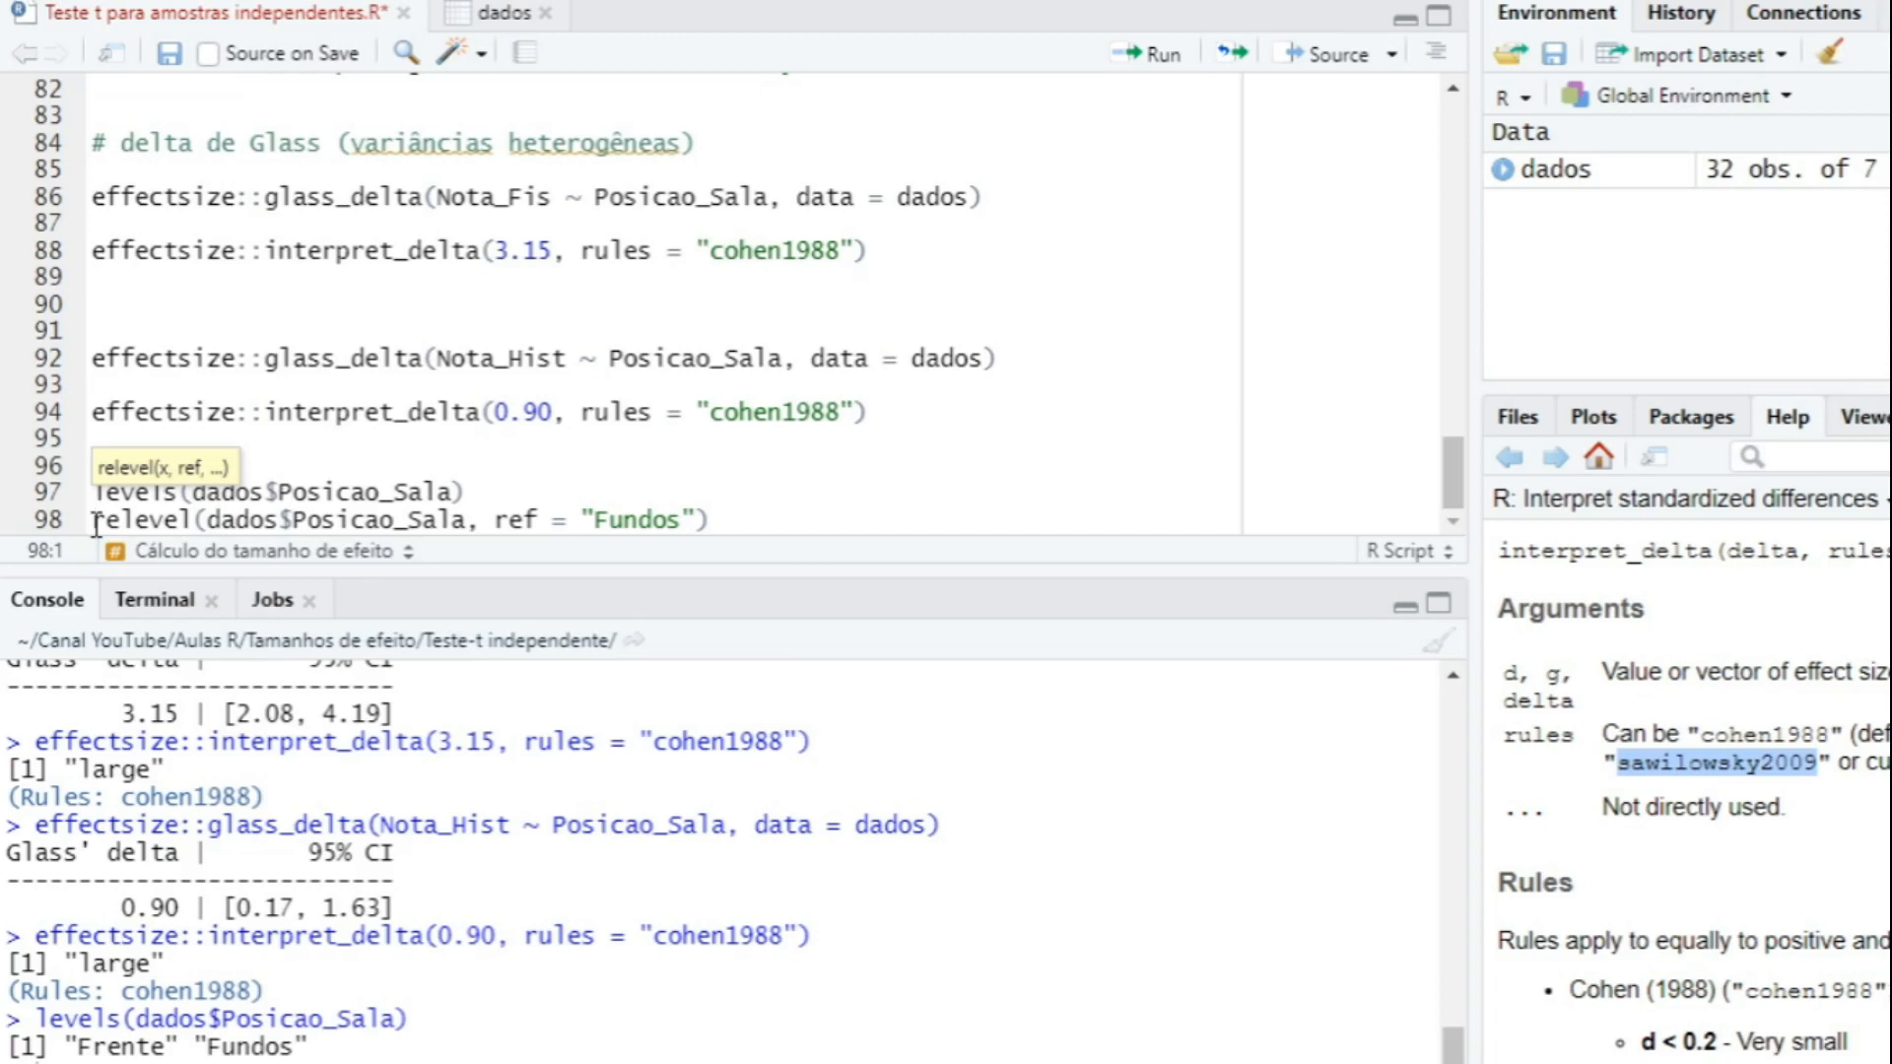
text(dados$Posicao)
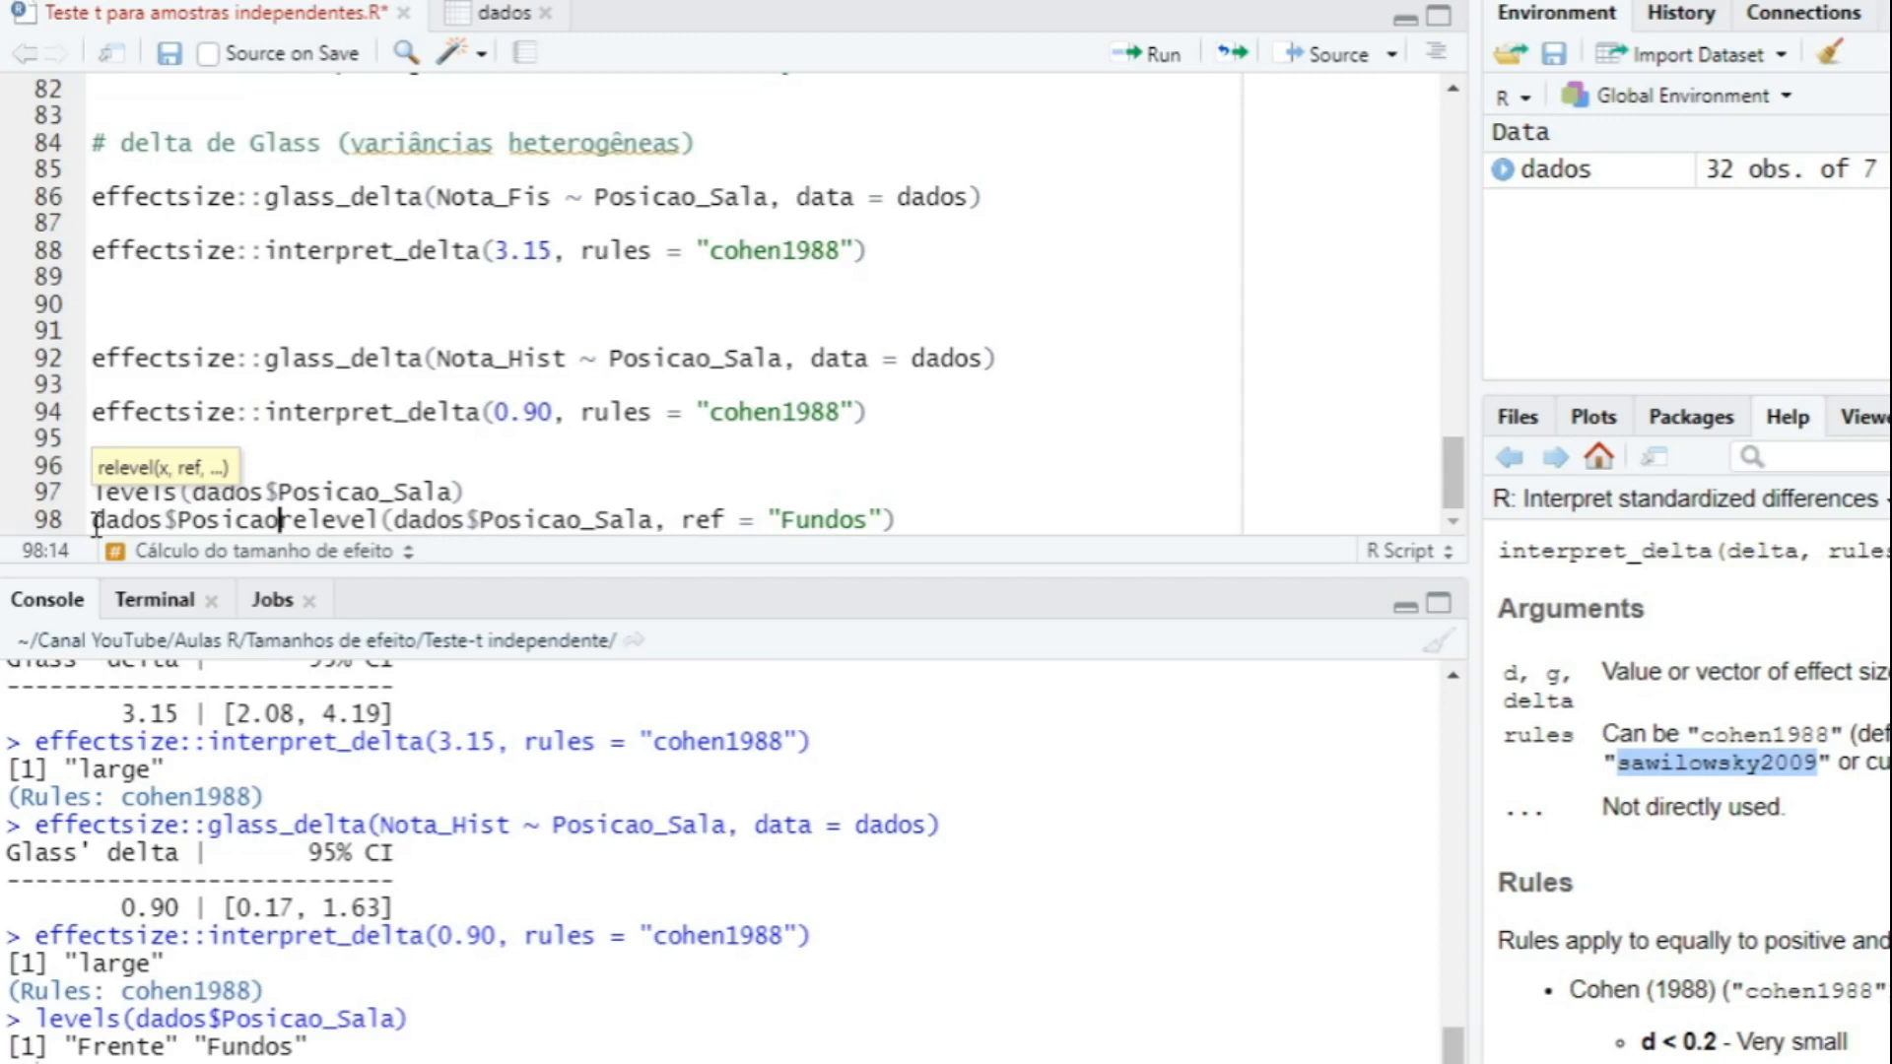
text(_)
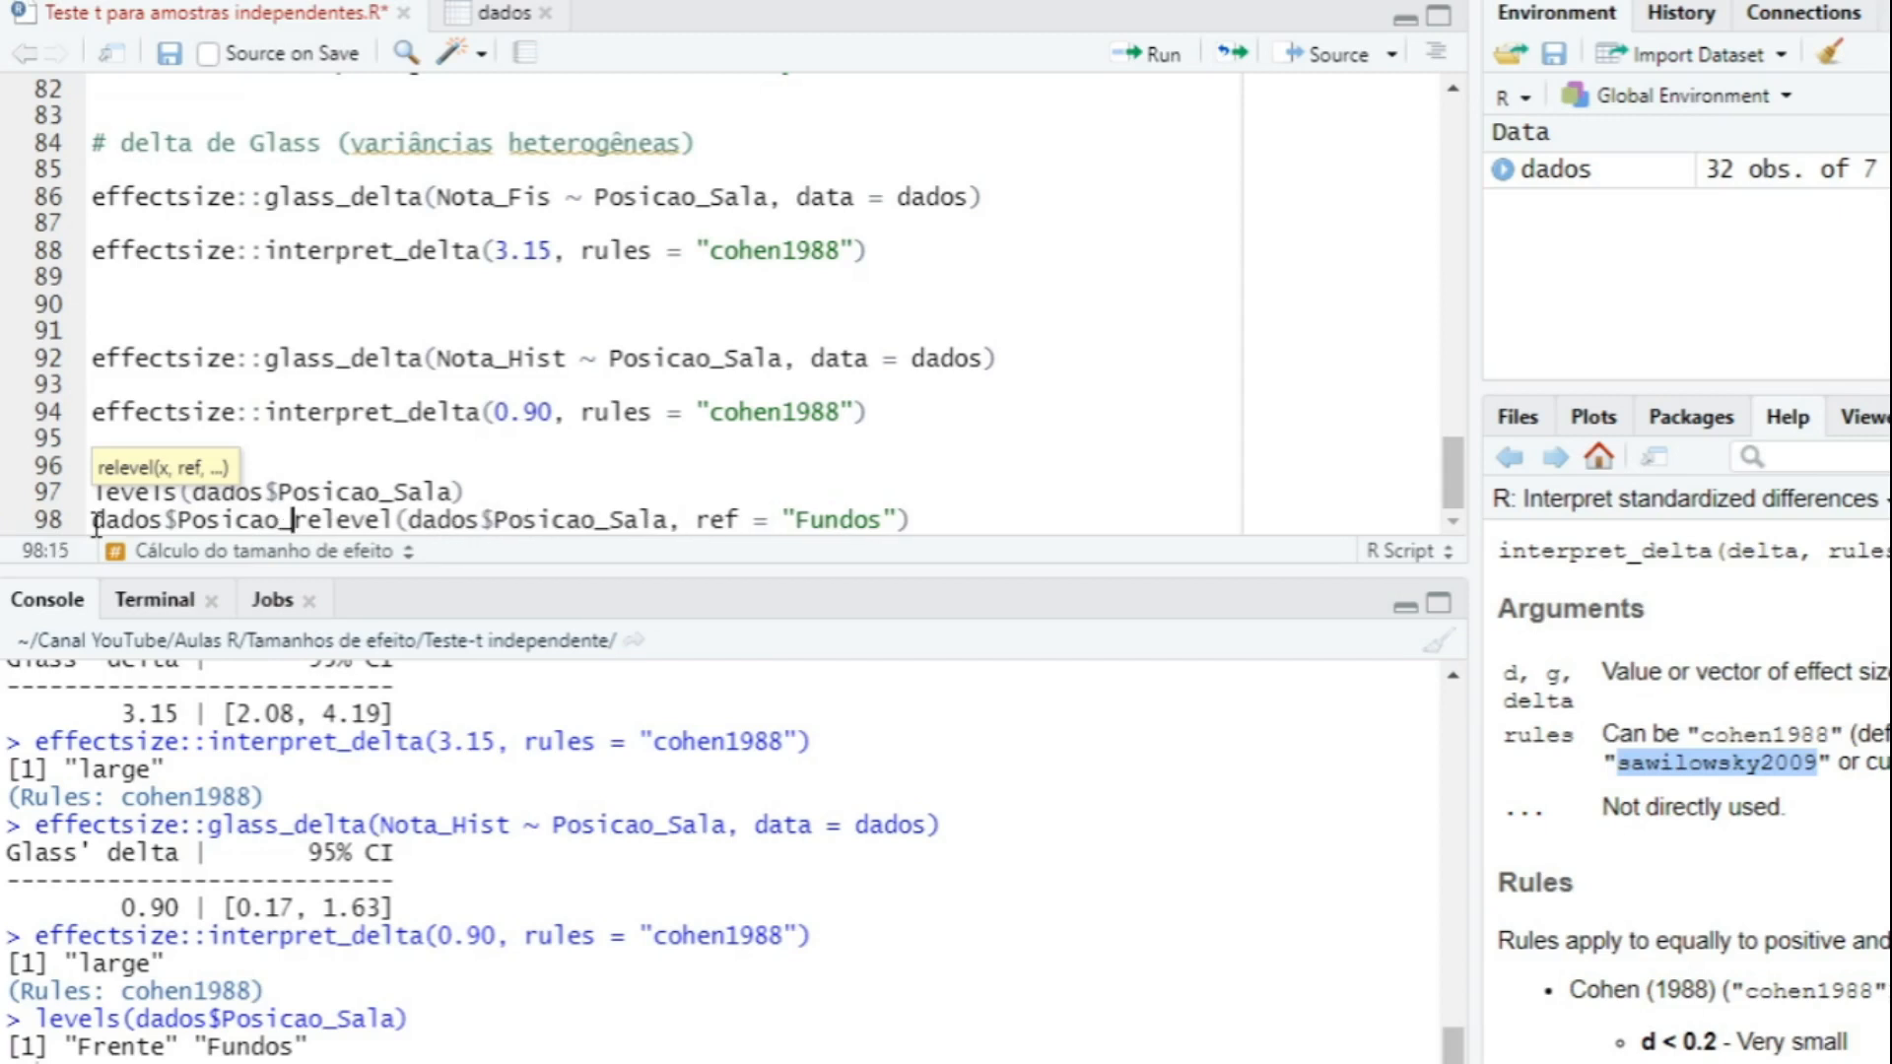
text(Sala)
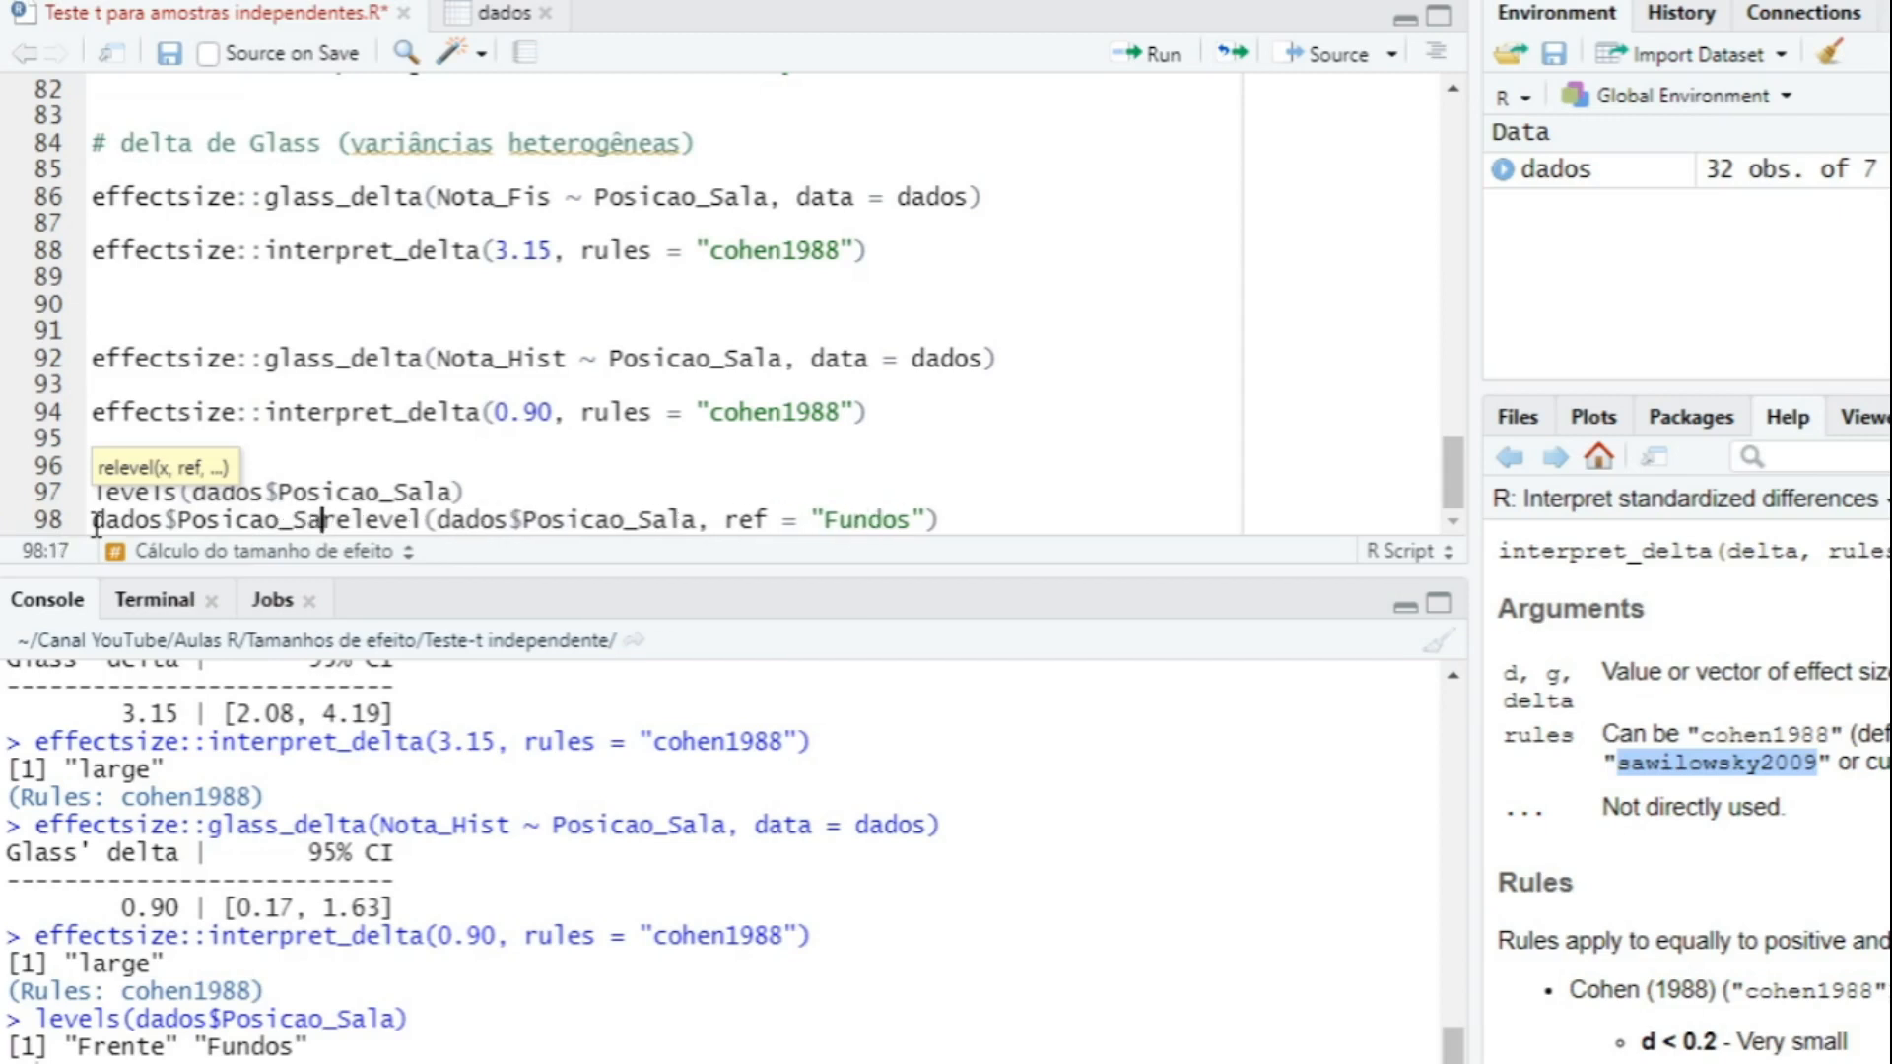
text( <-)
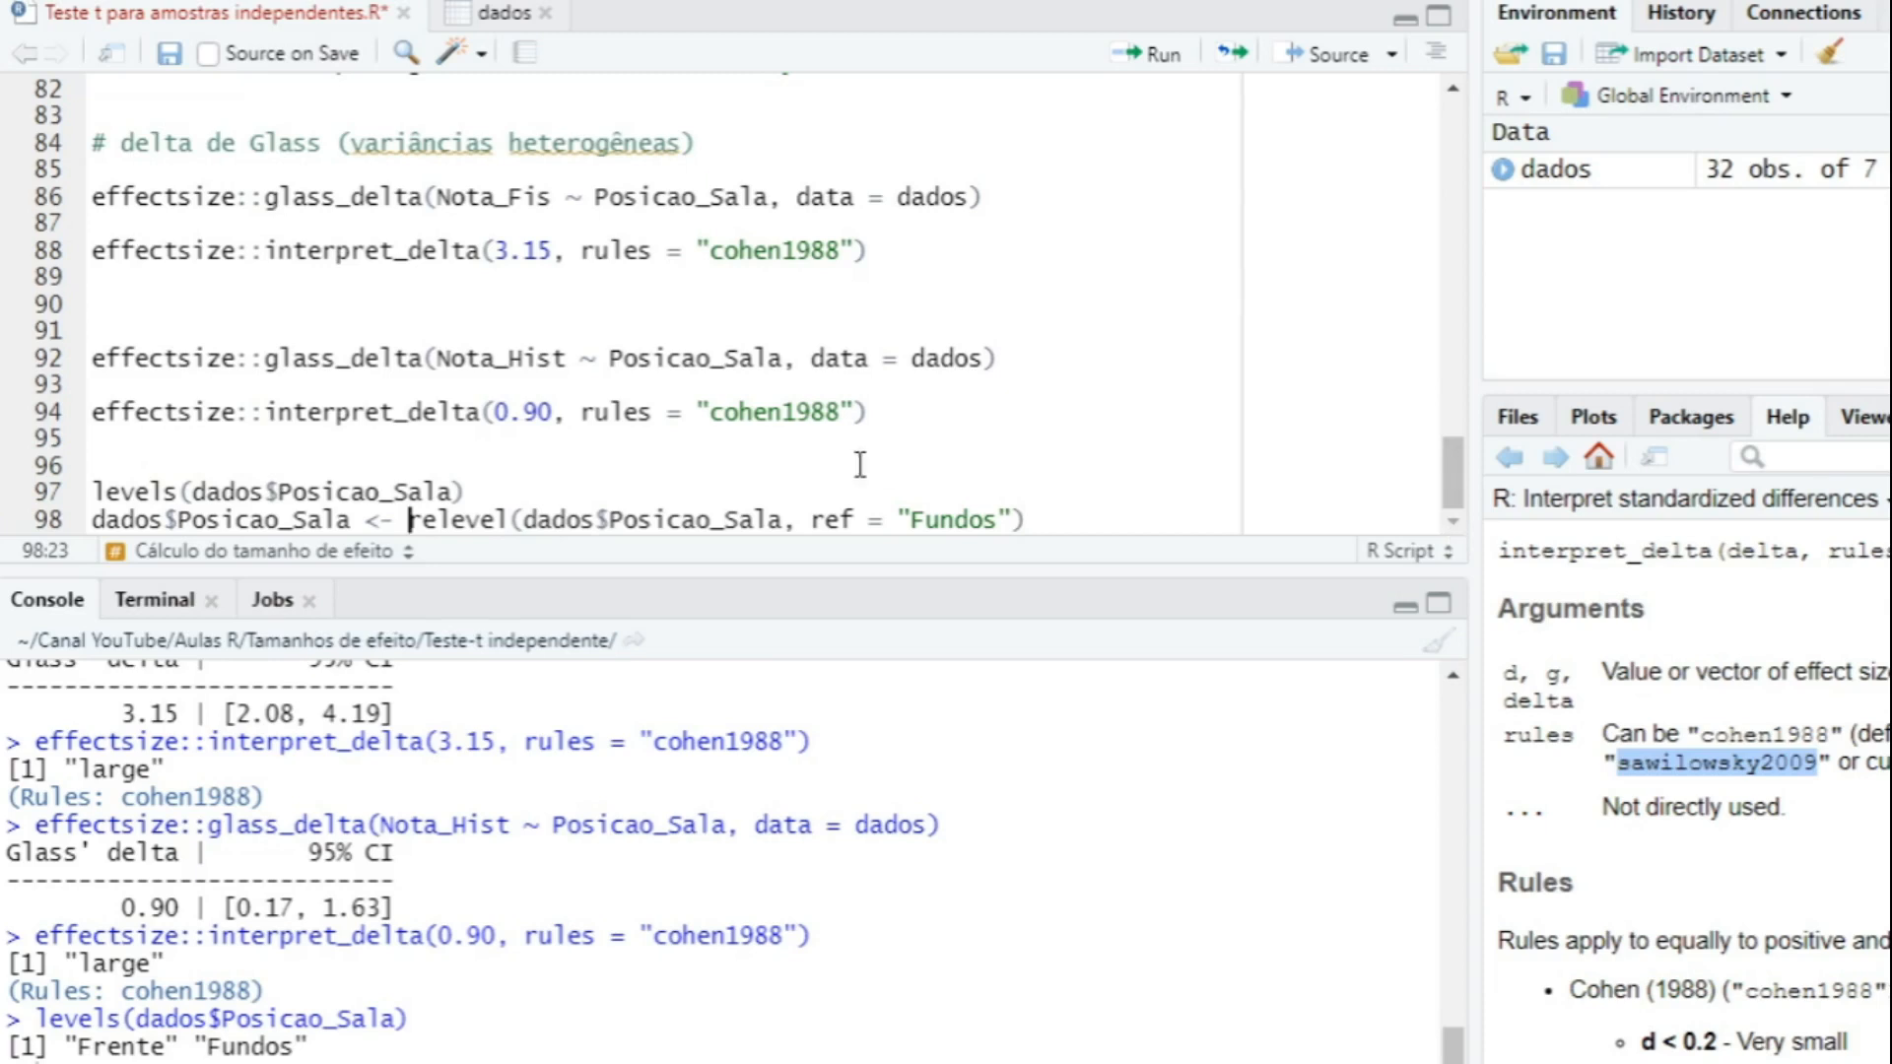
Add two new lines below the relevel assignment, run the assignment, and rerun levels(dados$Posicao_Sala) to check the order.
click(1051, 520)
key(Return)
key(Return)
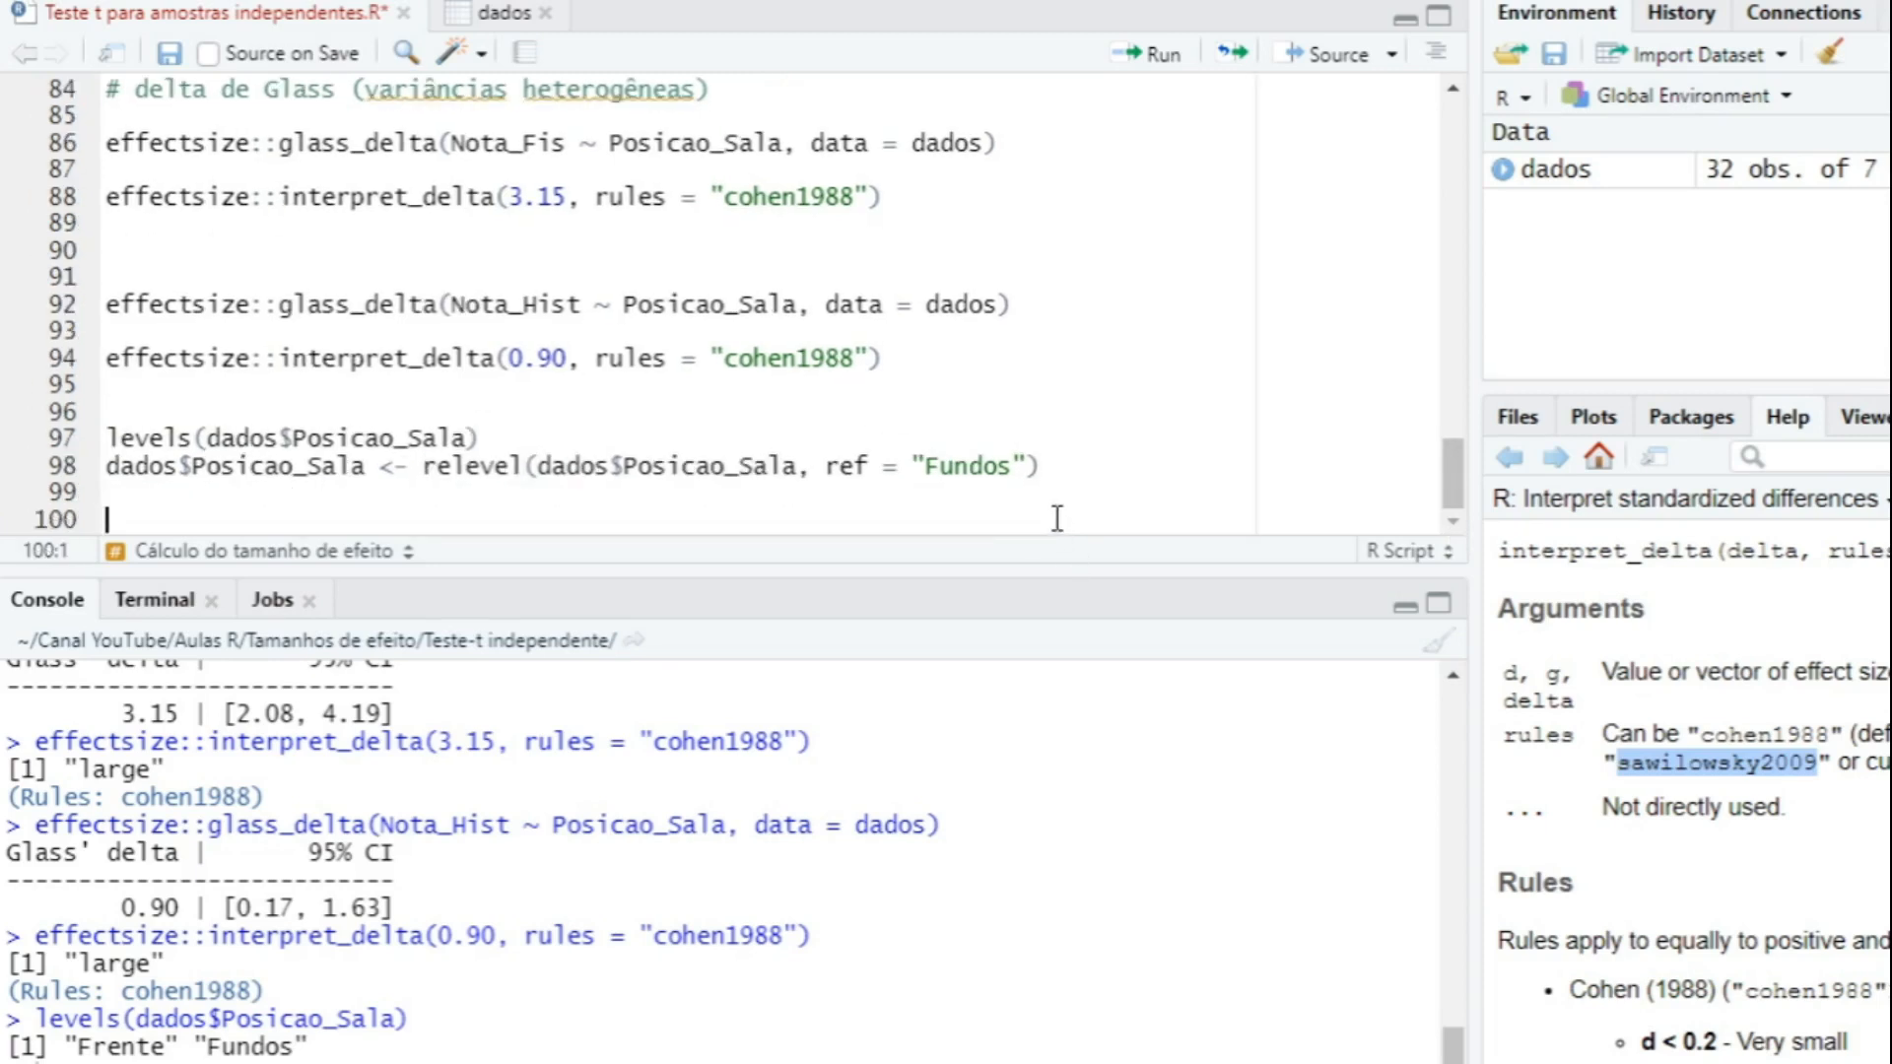
click(1056, 473)
key(ctrl+Return)
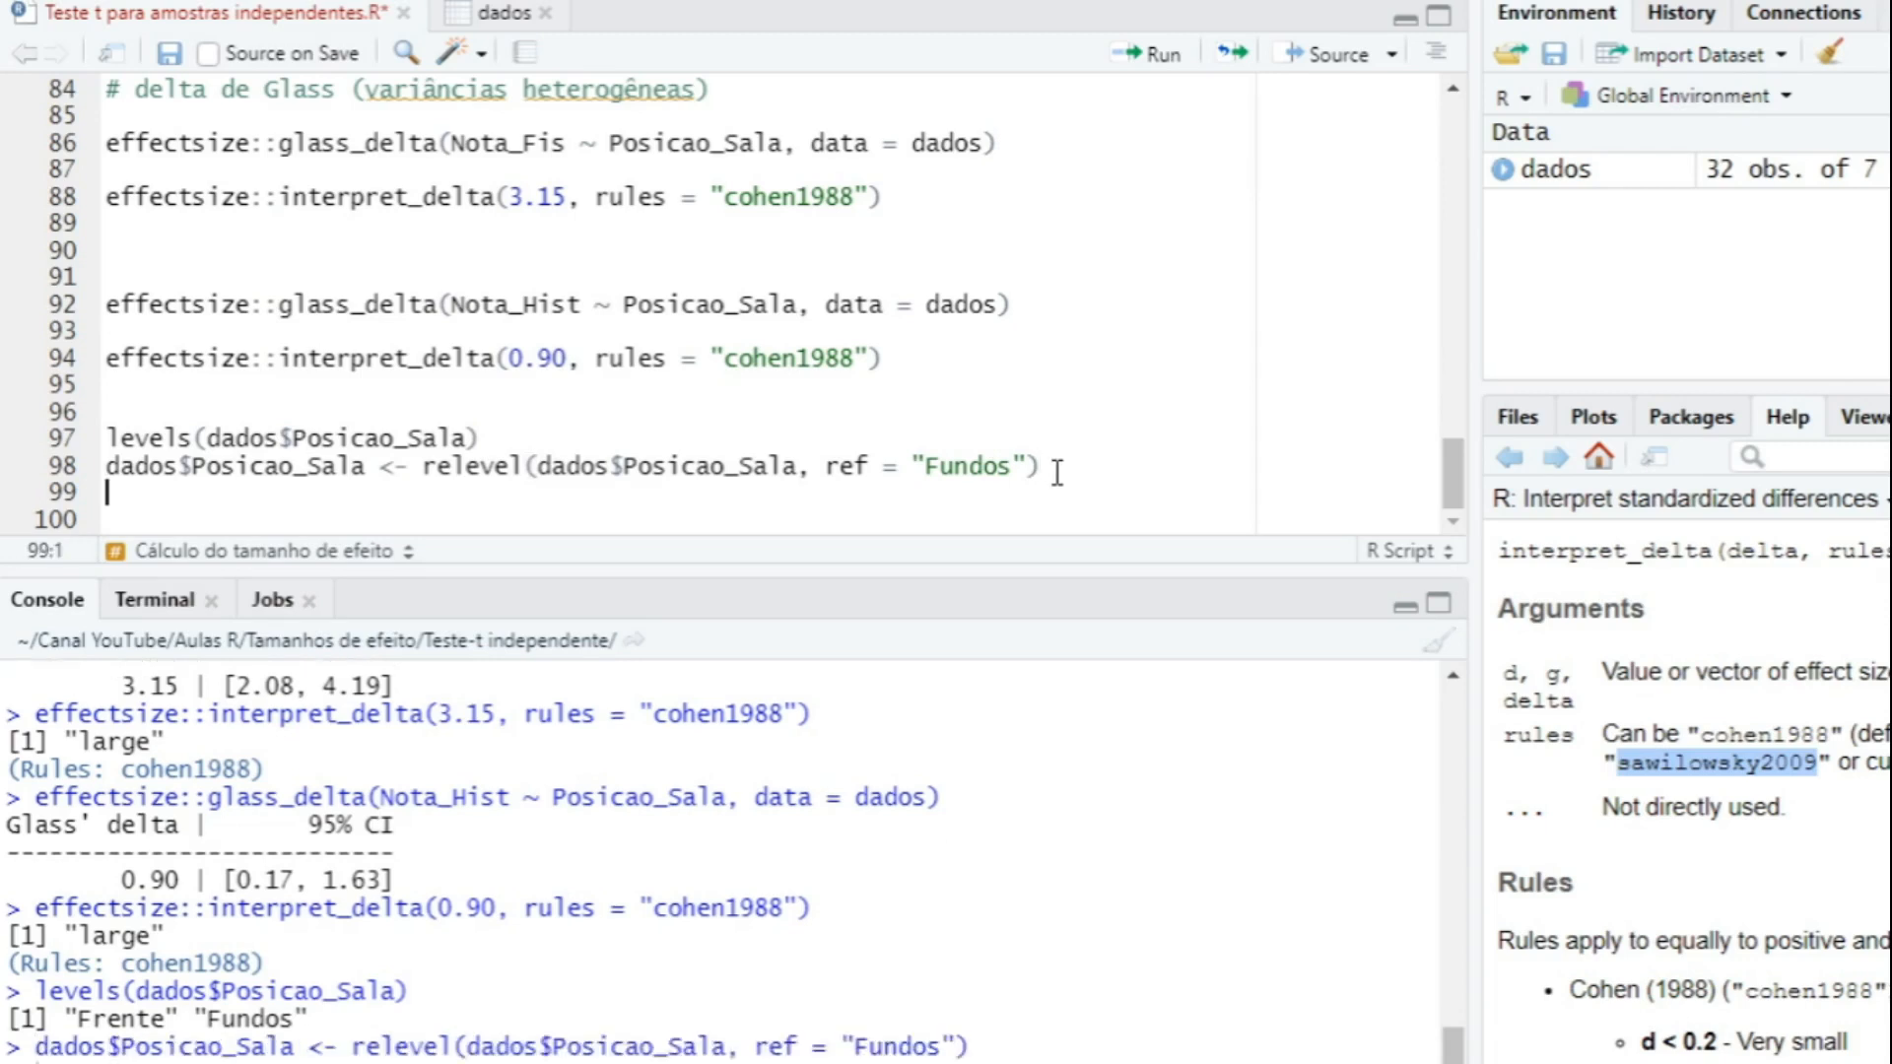
click(554, 437)
key(ctrl+Return)
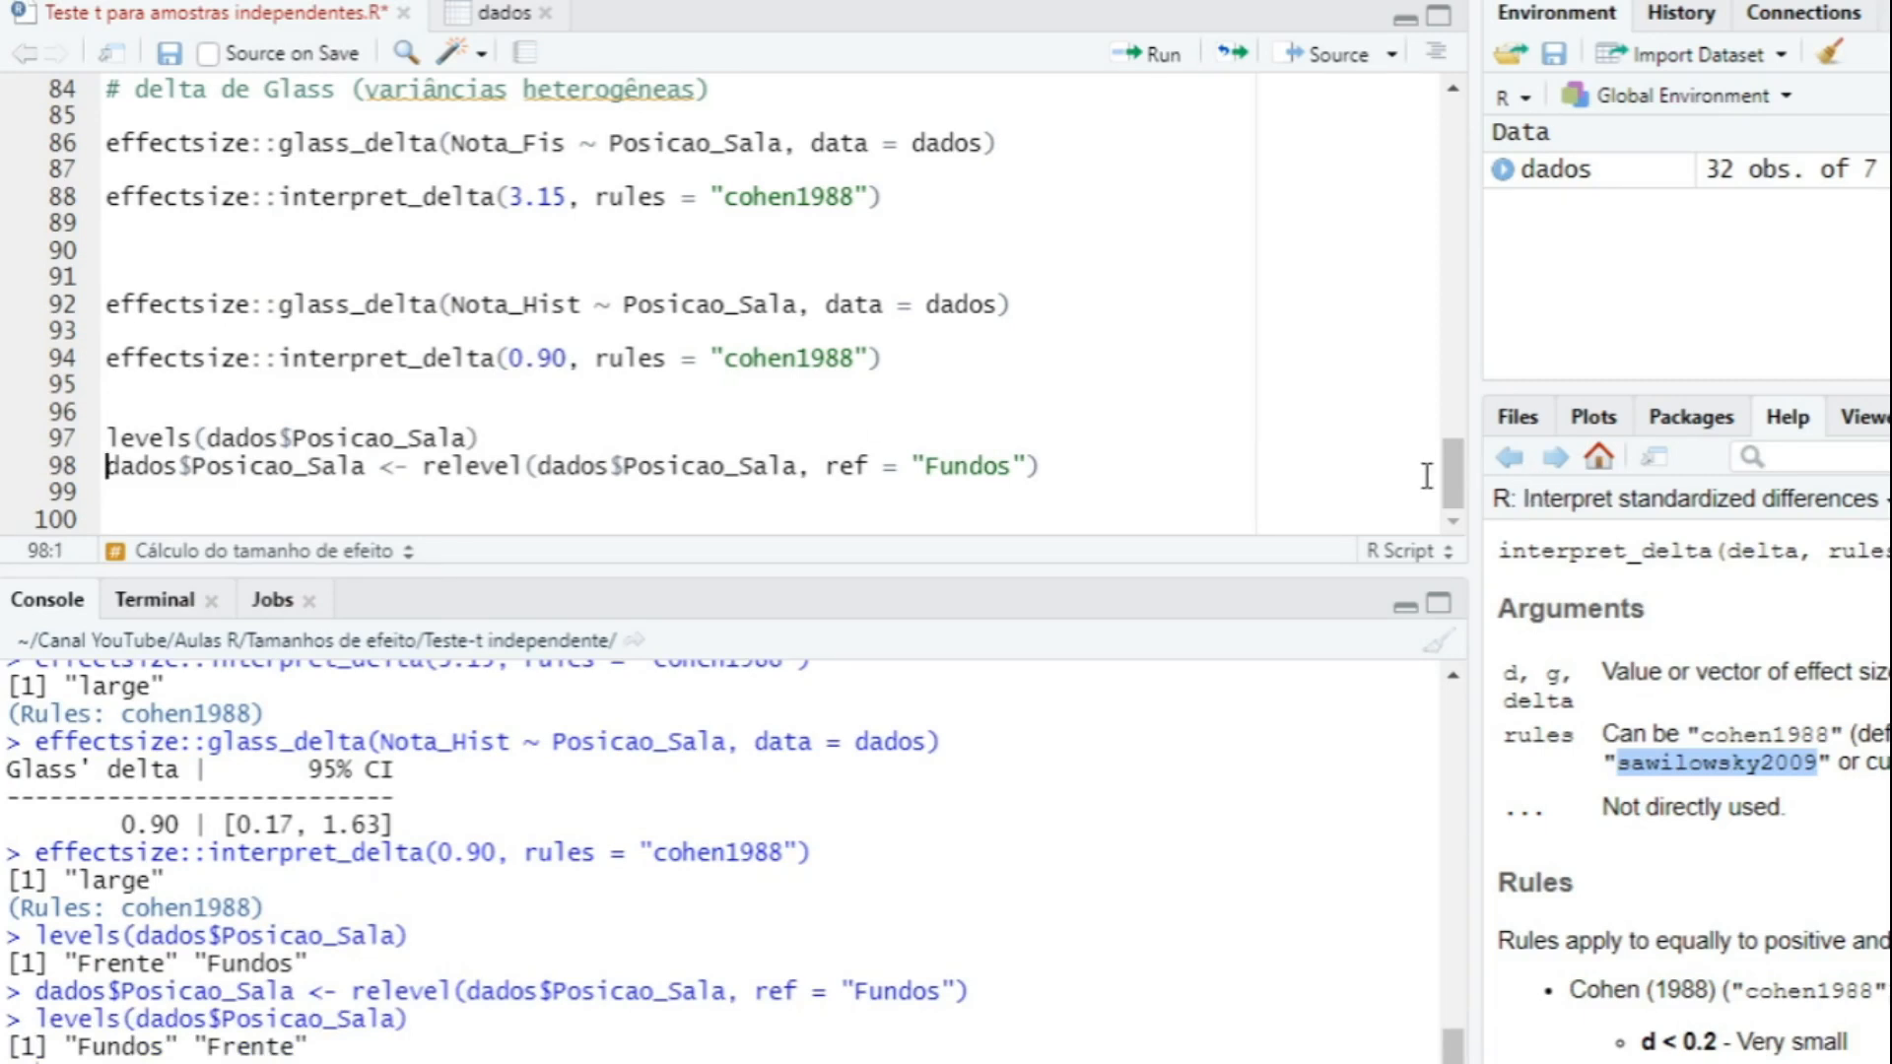
Rerun Glass's delta for Nota_Fis, set the value in the interpret_delta line below it to -1.22, and run that line.
scroll(1459, 469, up, 1)
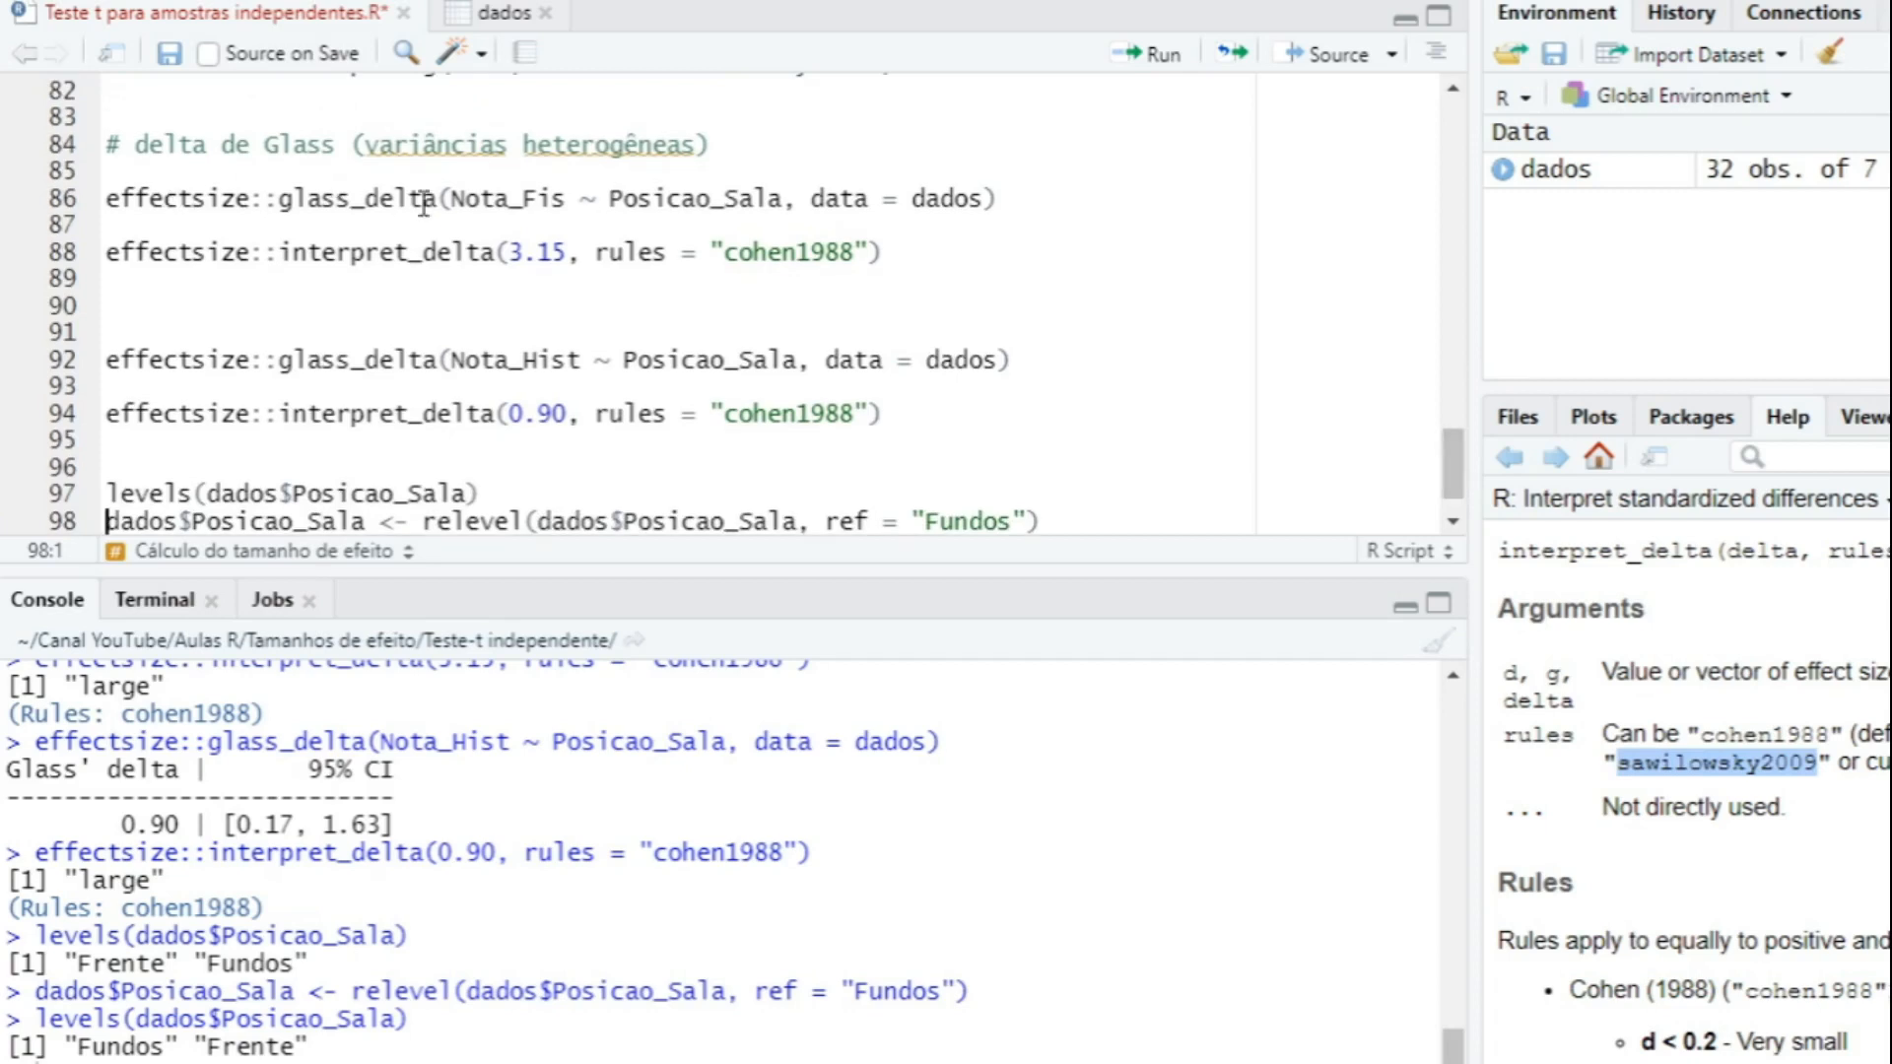
click(1026, 197)
key(ctrl+Return)
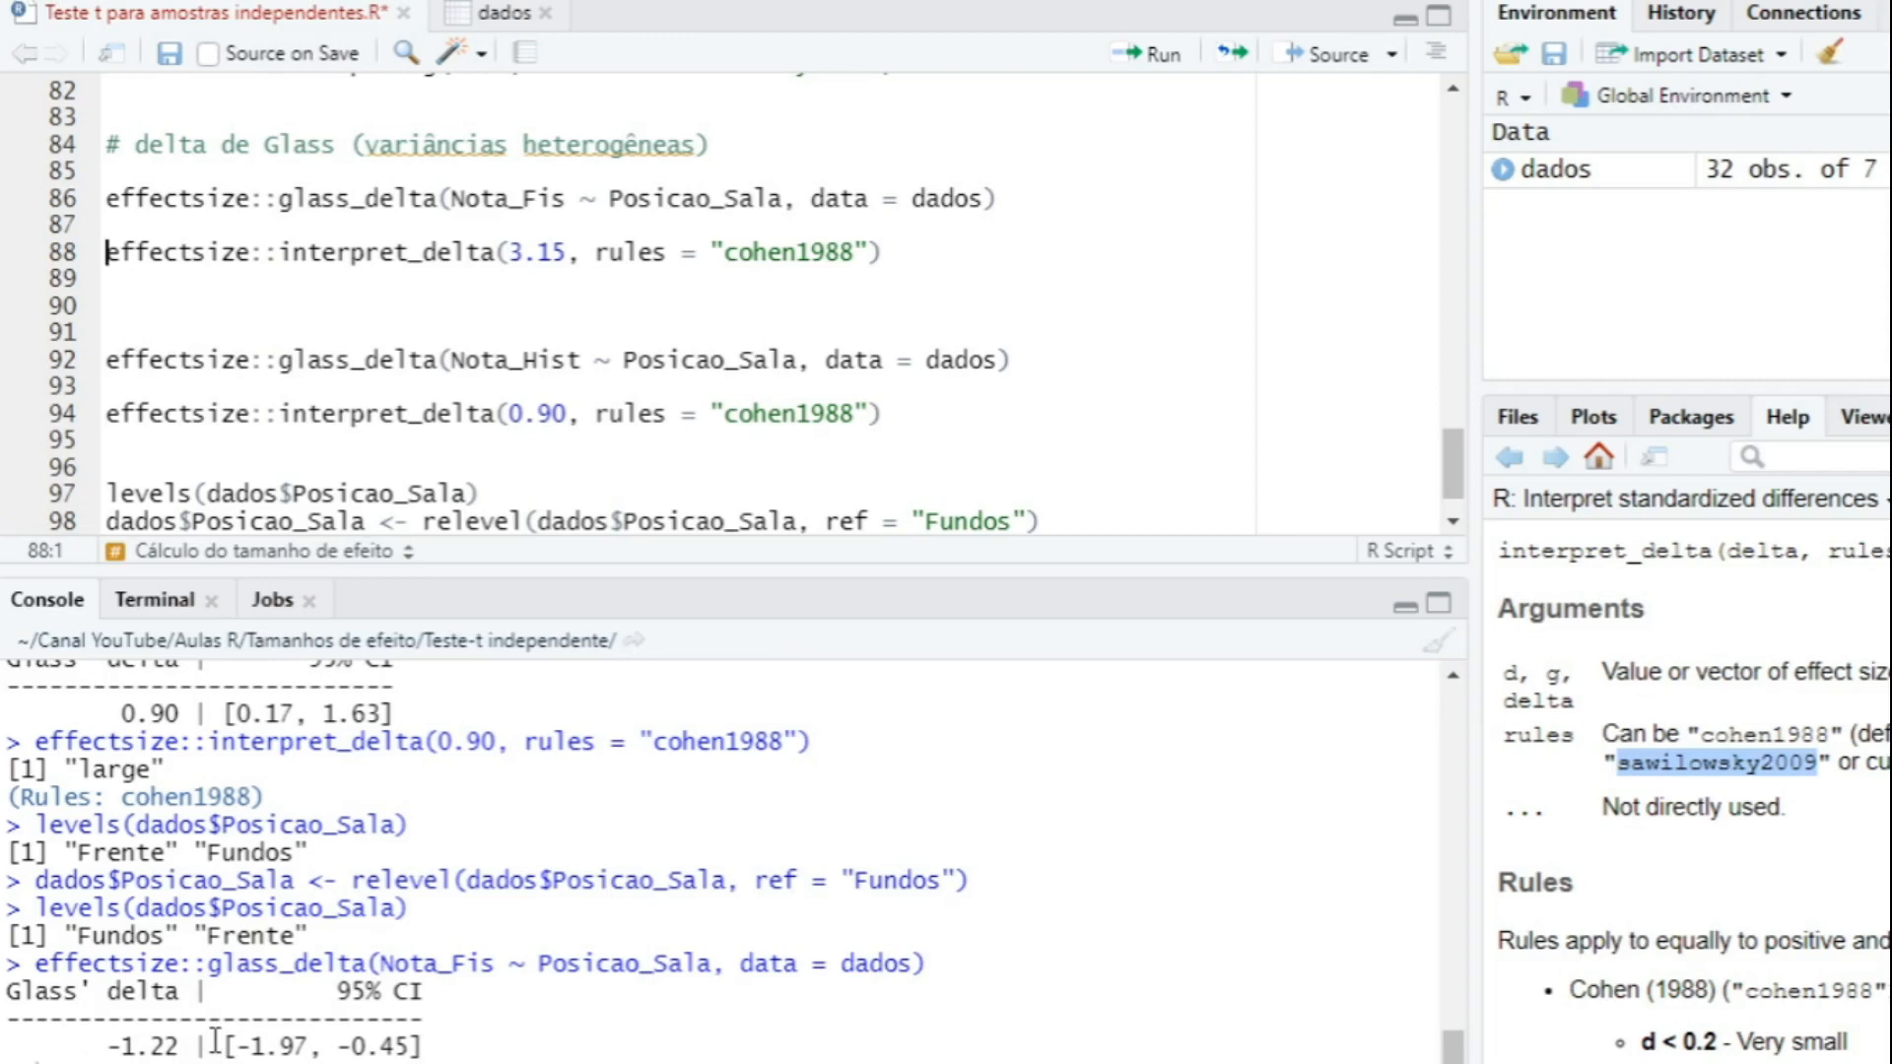
drag(505, 251, 576, 246)
key(BackSpace)
text(-1.22)
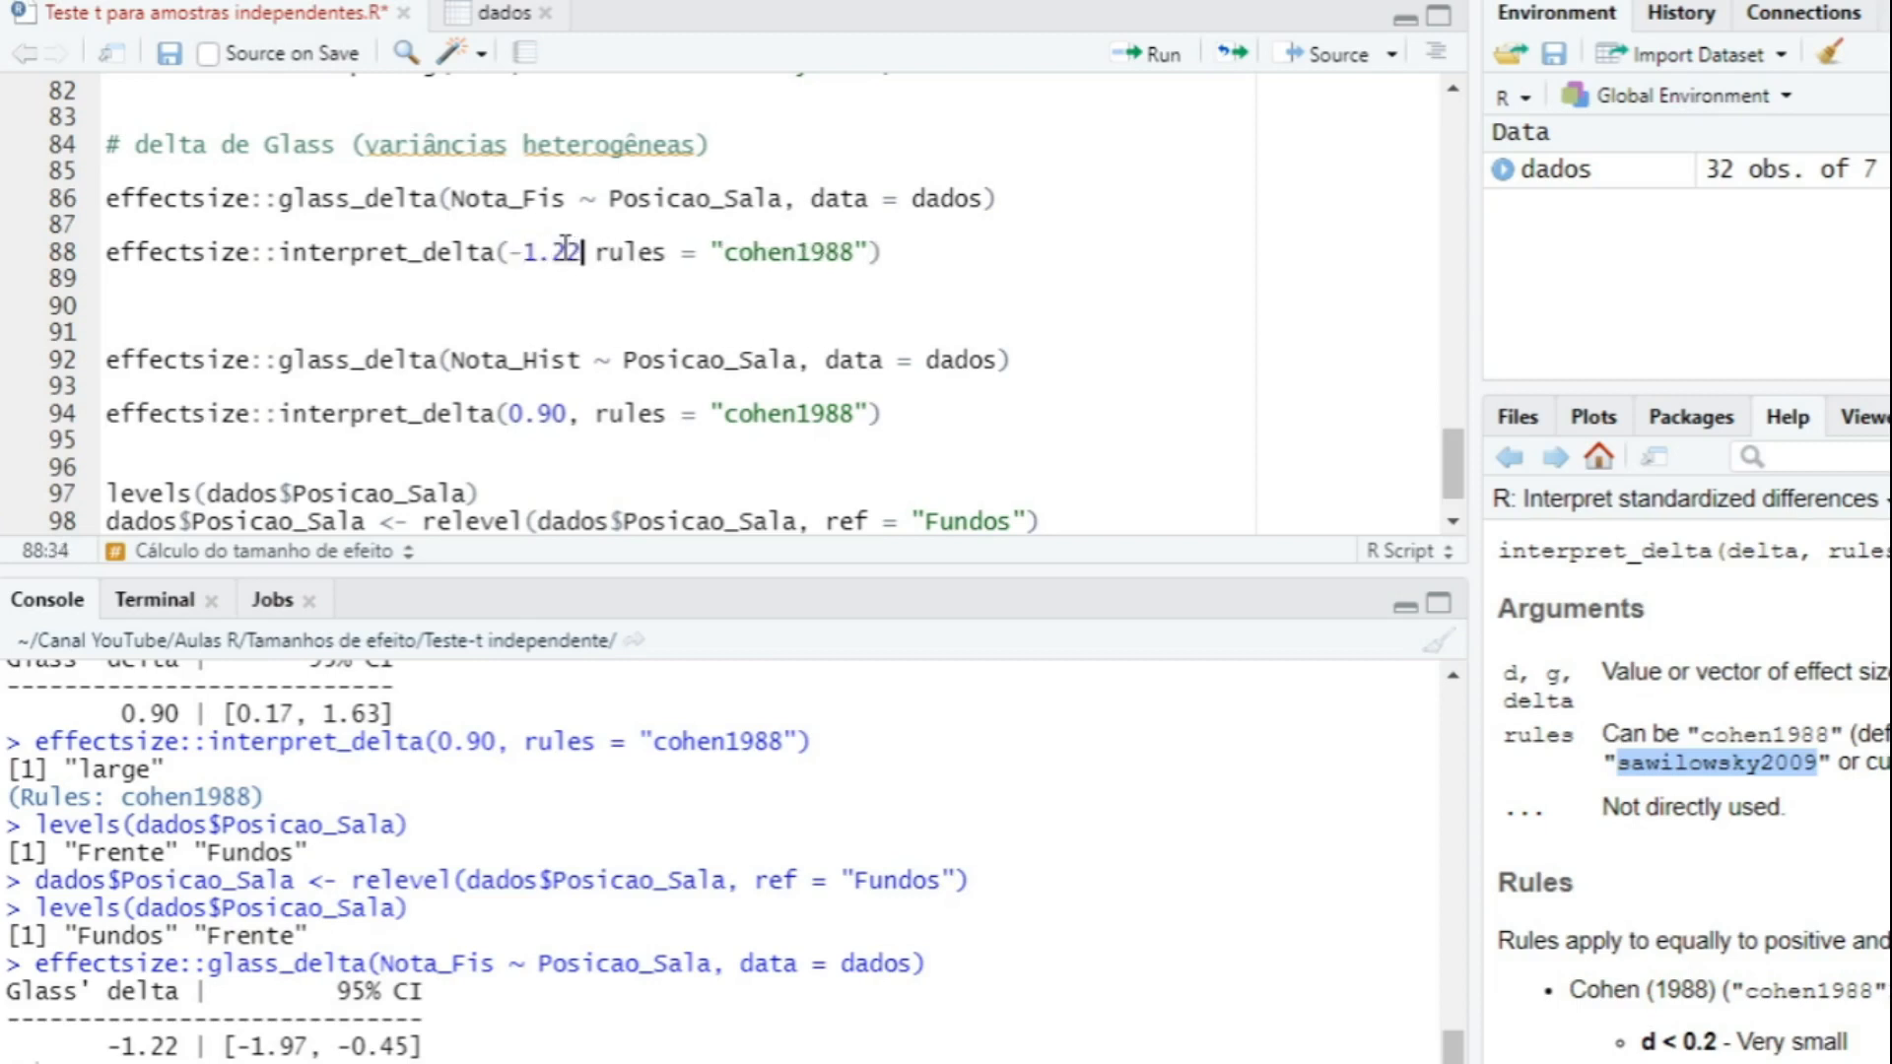
text(,)
click(941, 256)
key(ctrl+Return)
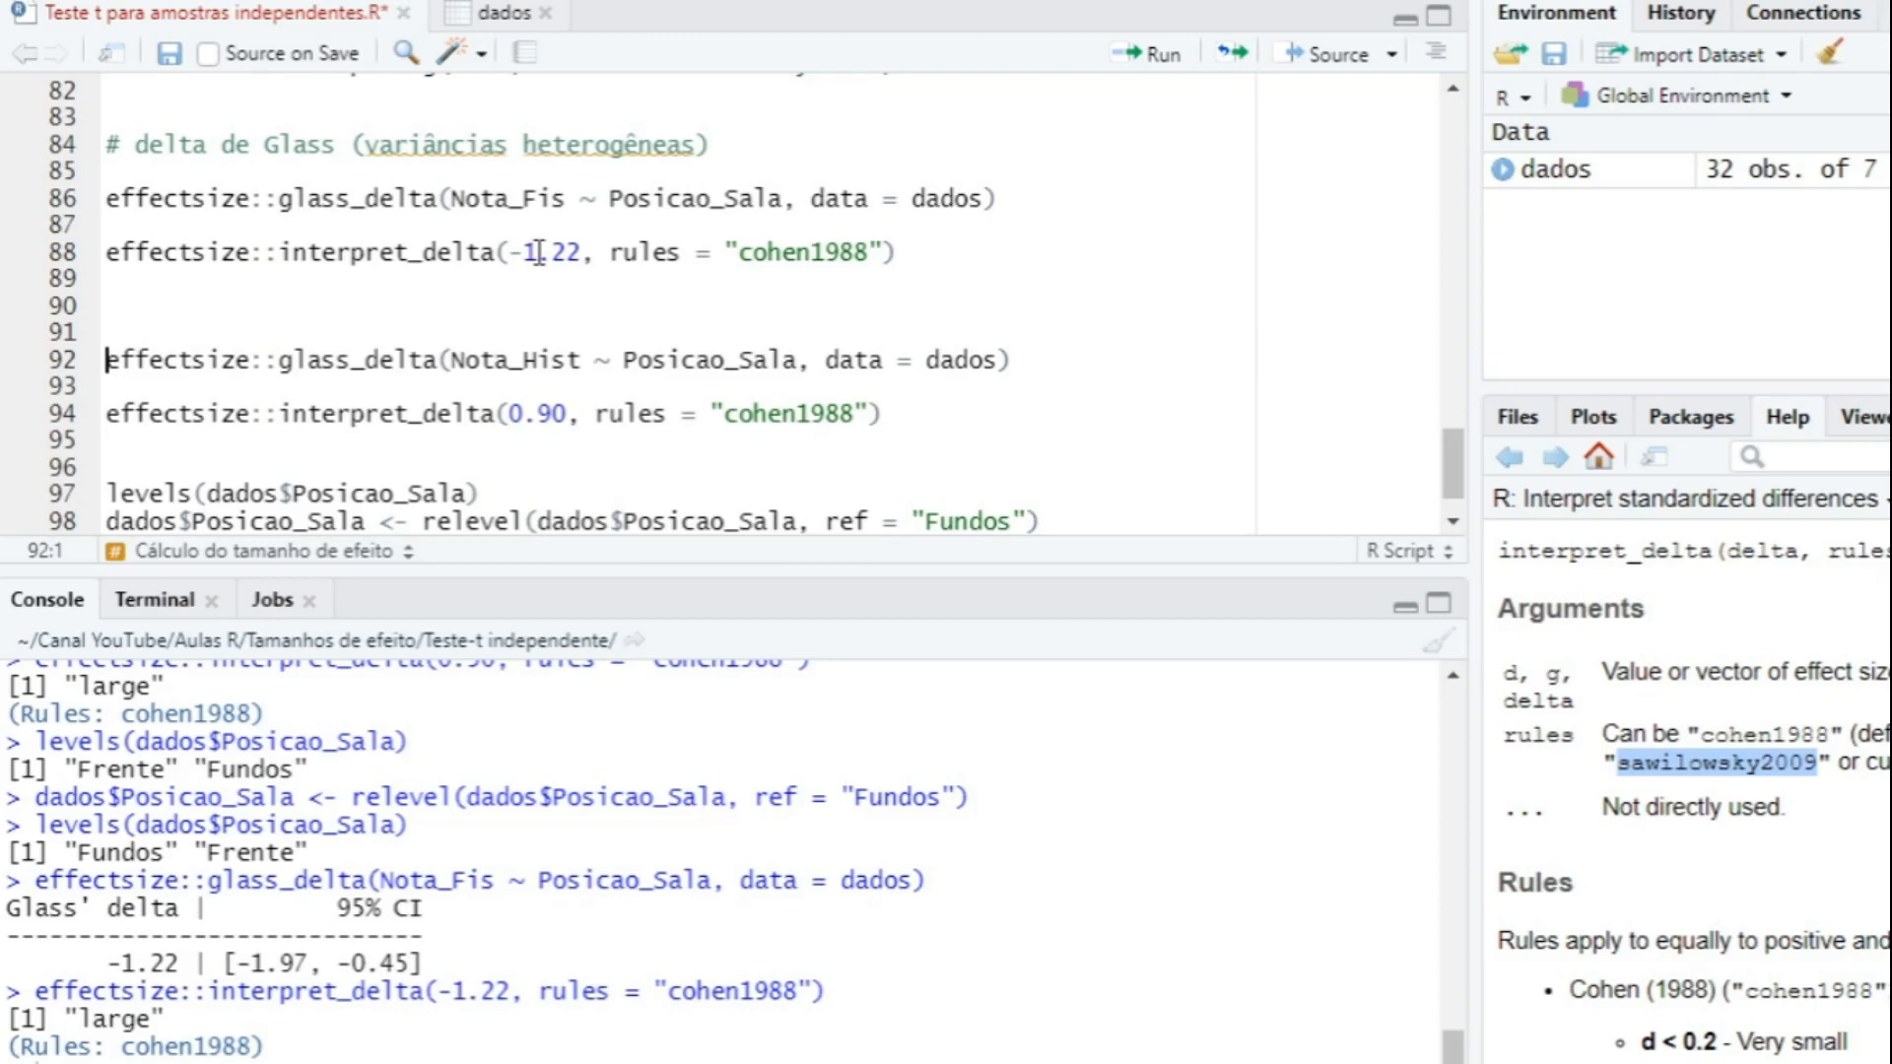
Rerun Glass's delta for Nota_Hist, set the value in its interpret_delta line to -0.45, and run that line.
click(1031, 362)
key(ctrl+Return)
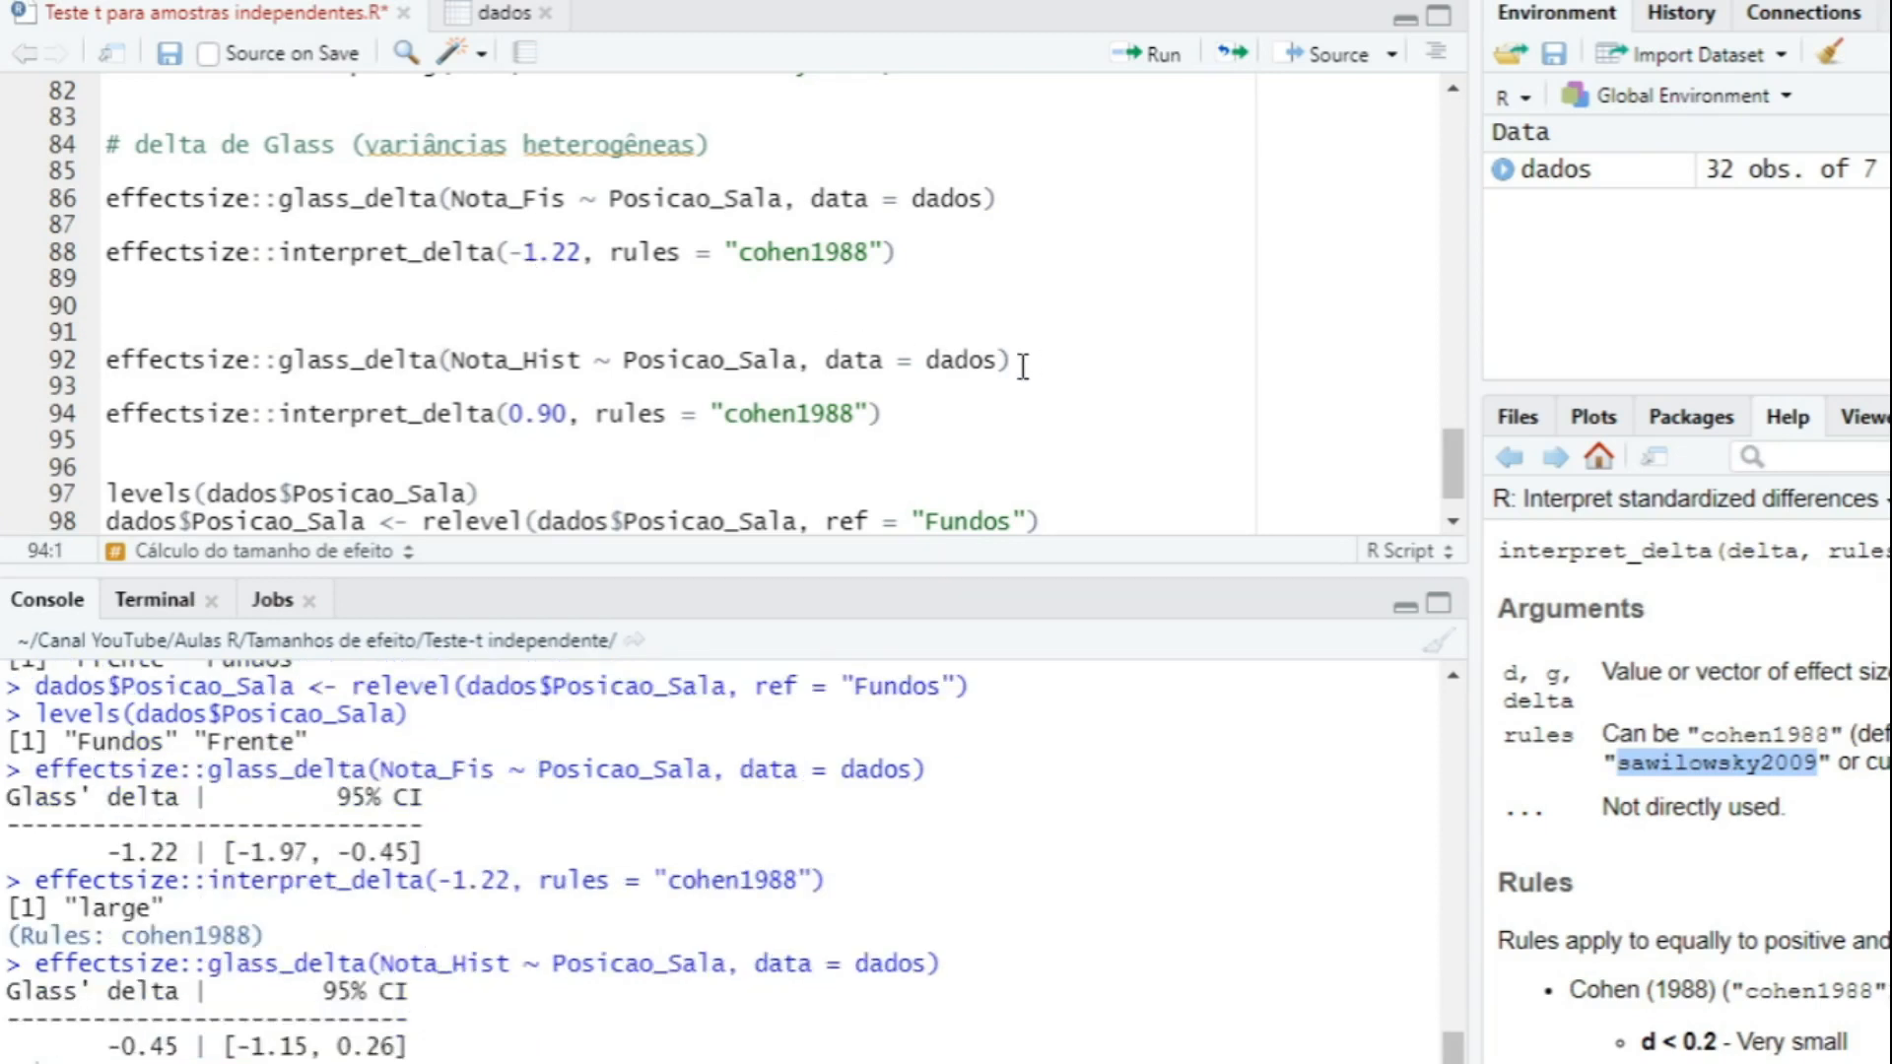
drag(507, 412, 569, 413)
click(570, 412)
key(BackSpace)
key(BackSpace)
key(BackSpace)
key(BackSpace)
text(-0)
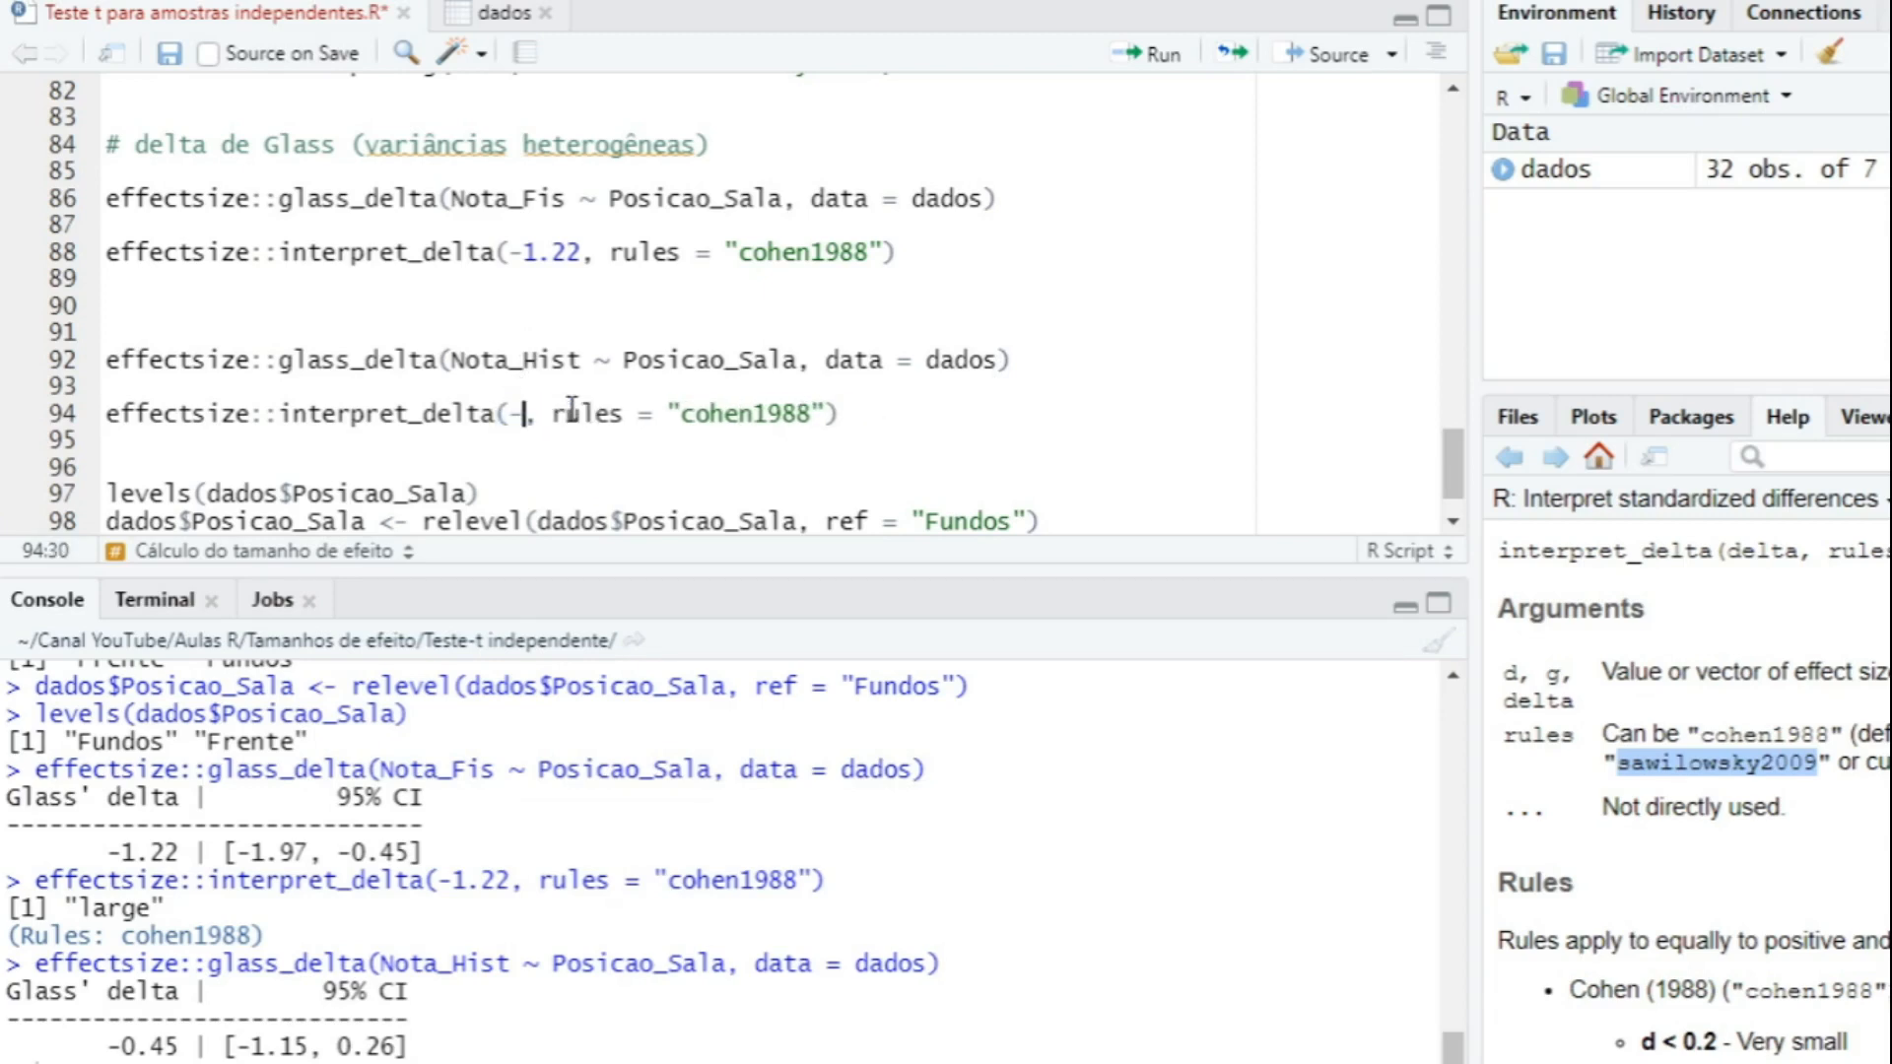
text(.45)
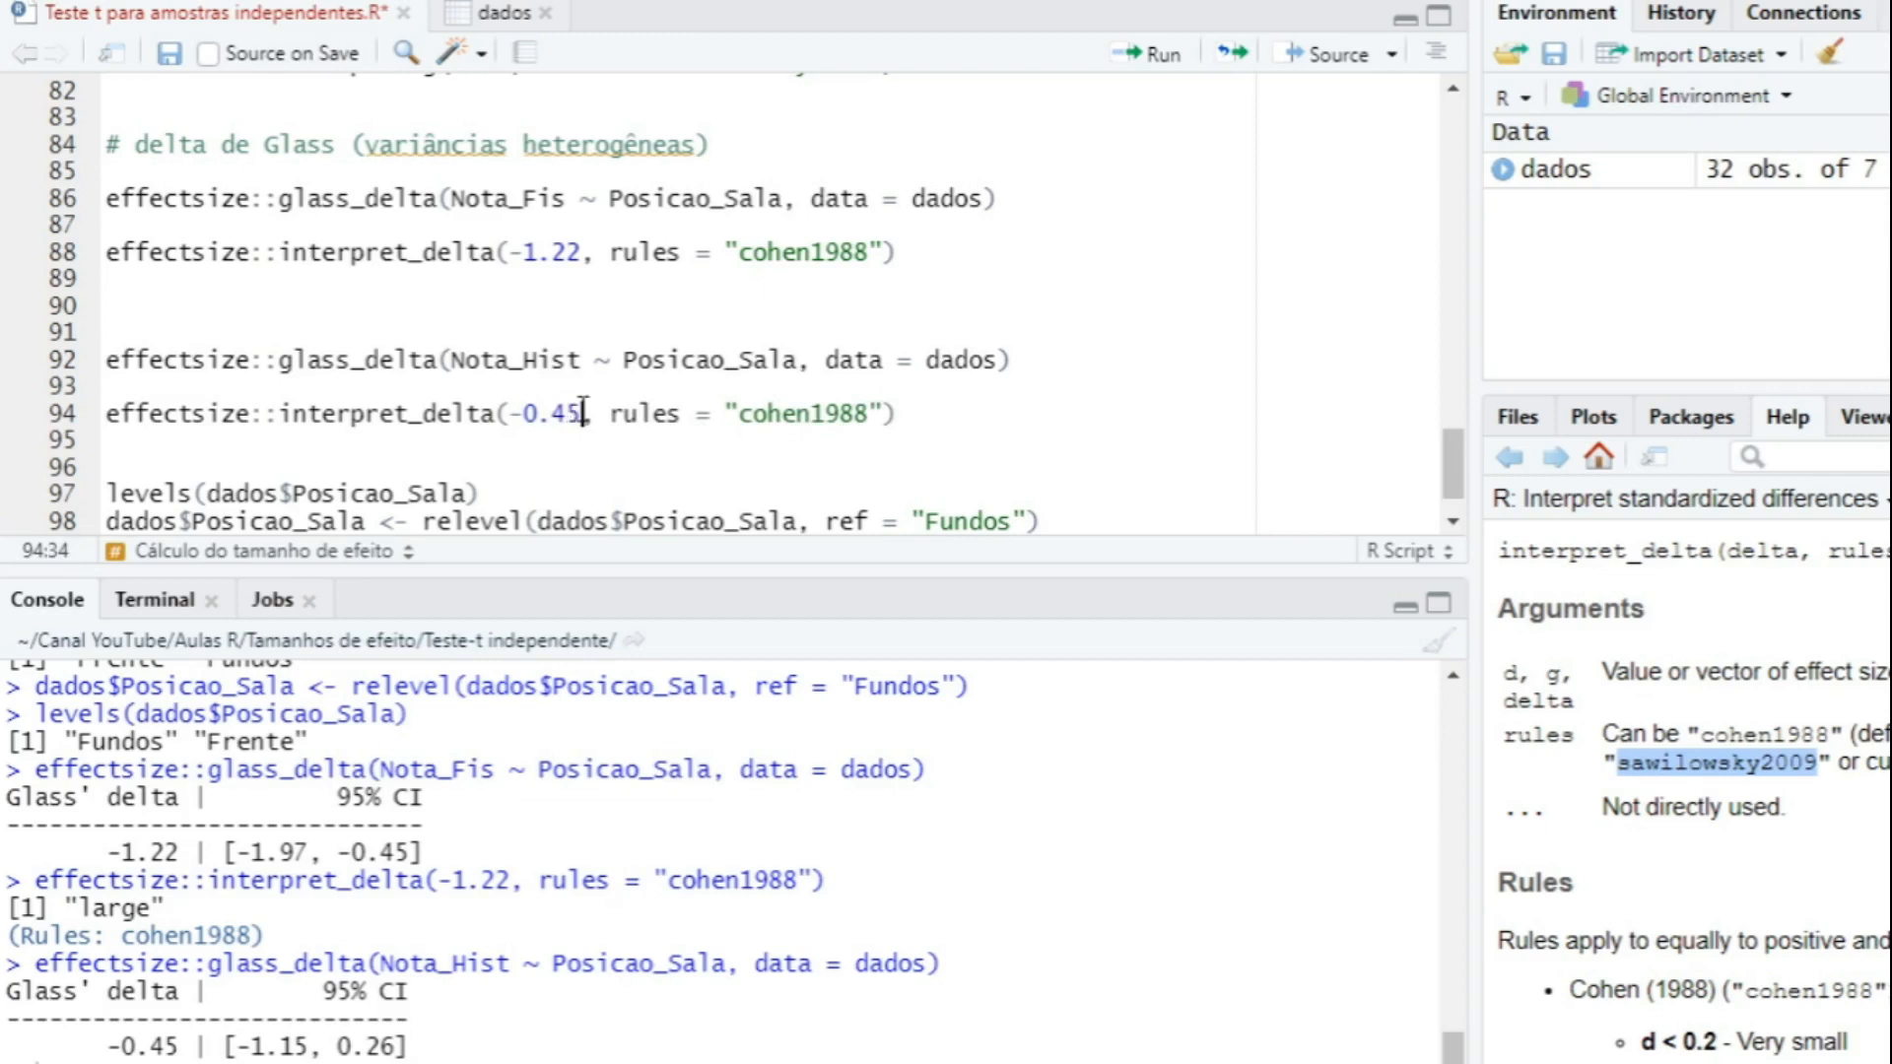
key(ctrl+Return)
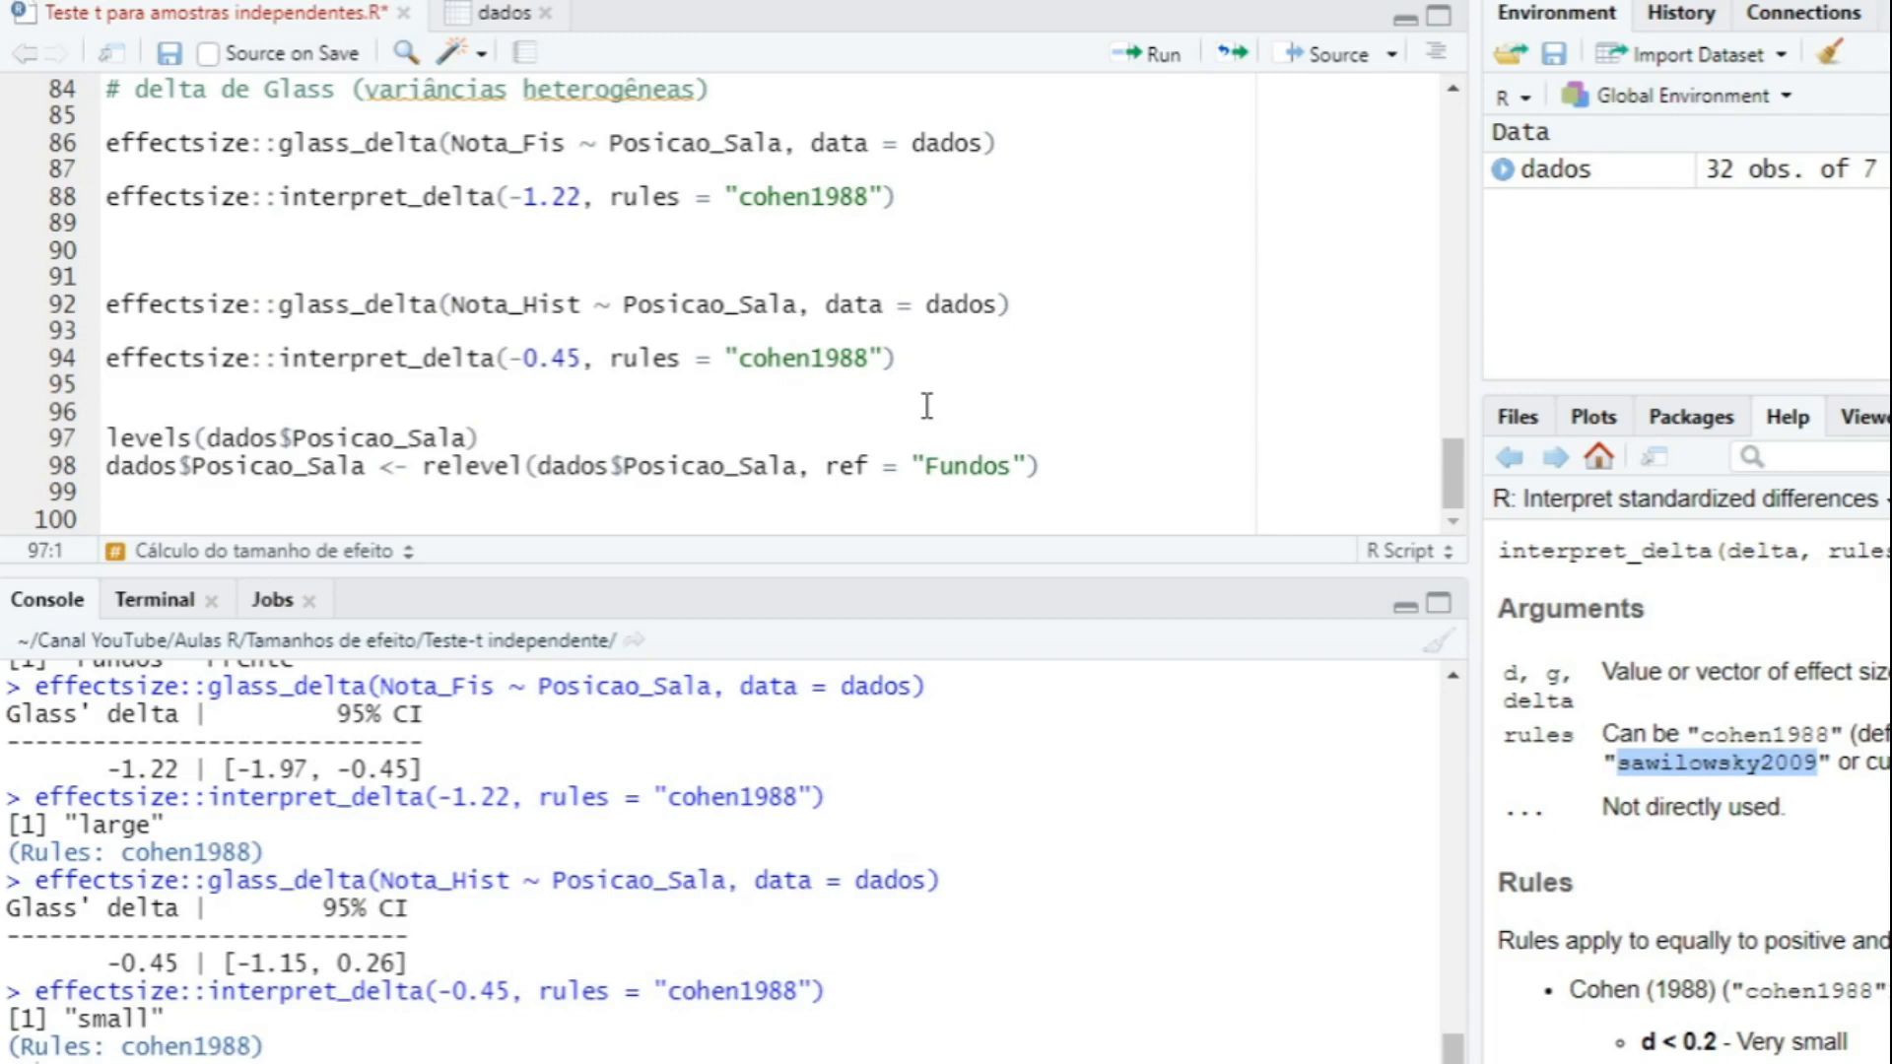
Rerun the cohens_d line for Nota_Biol by Posicao_Sala with the releveled factor, and return to the Glass's delta section.
drag(1452, 470, 1459, 364)
click(1075, 215)
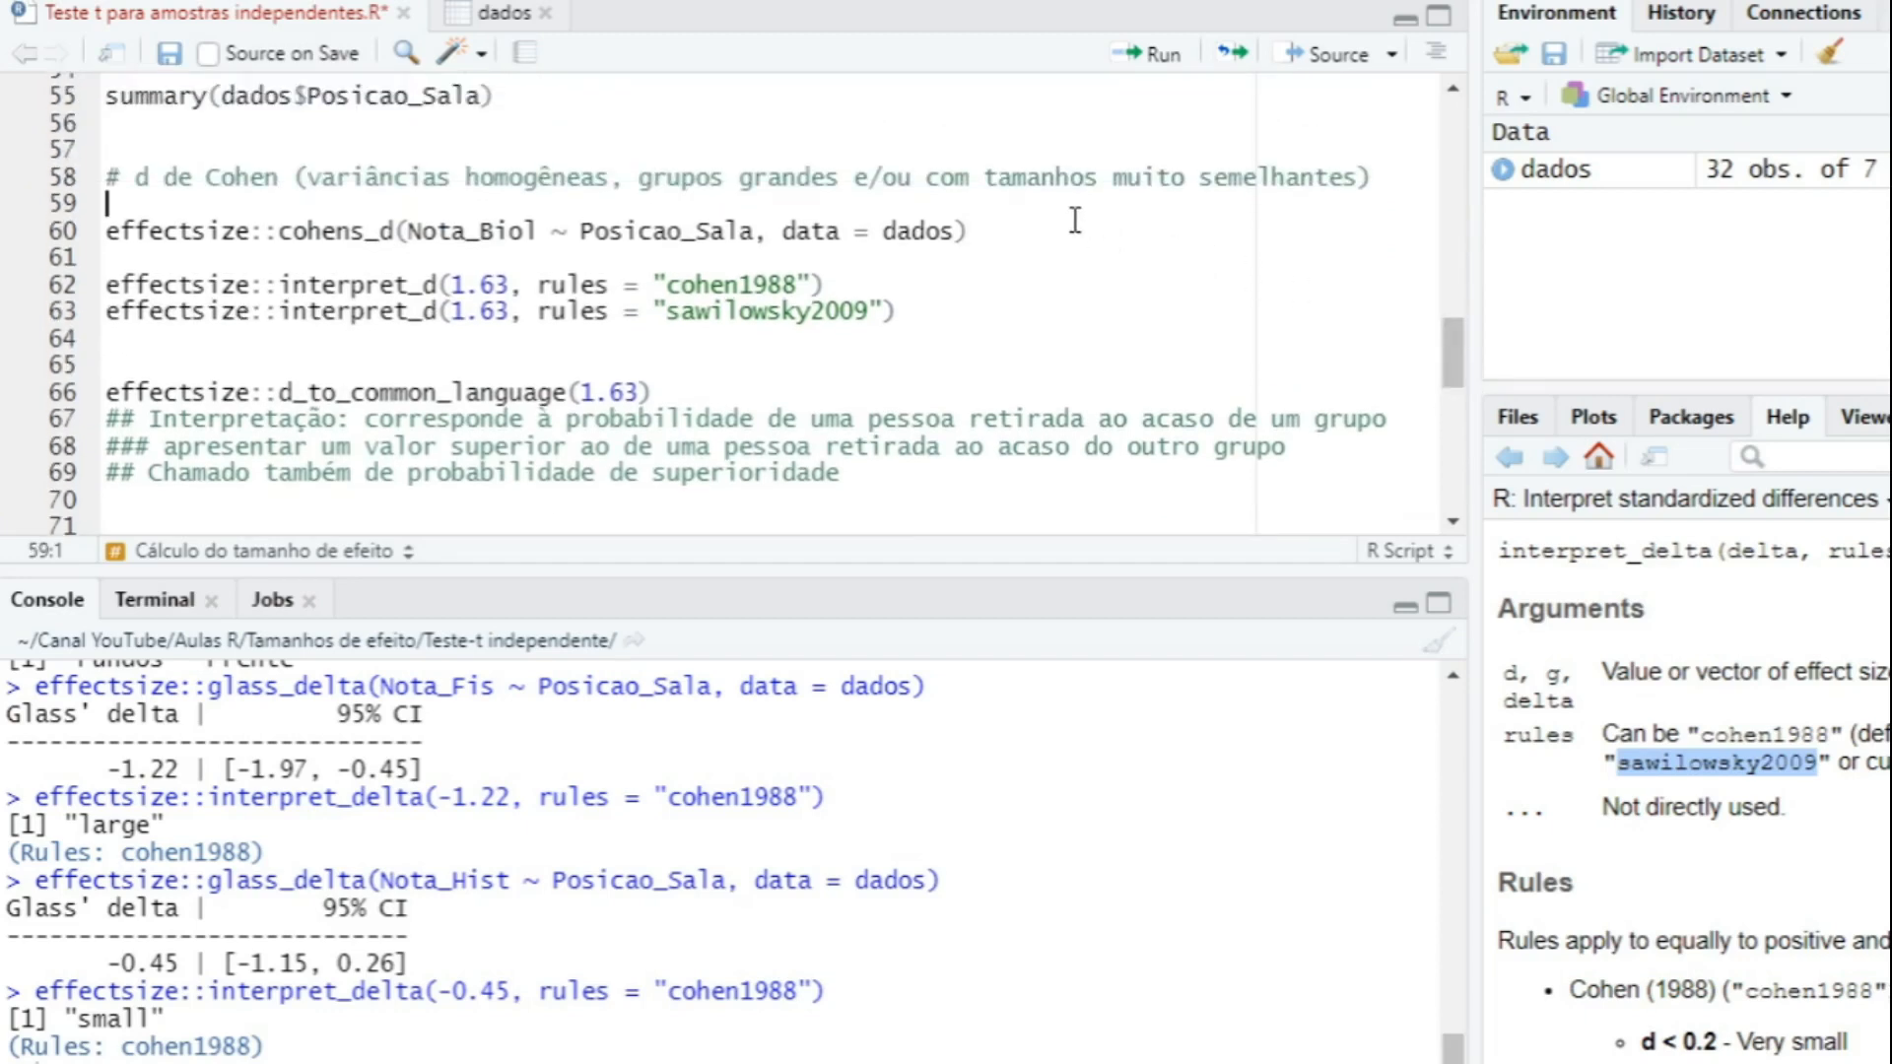
click(1047, 233)
key(ctrl+Return)
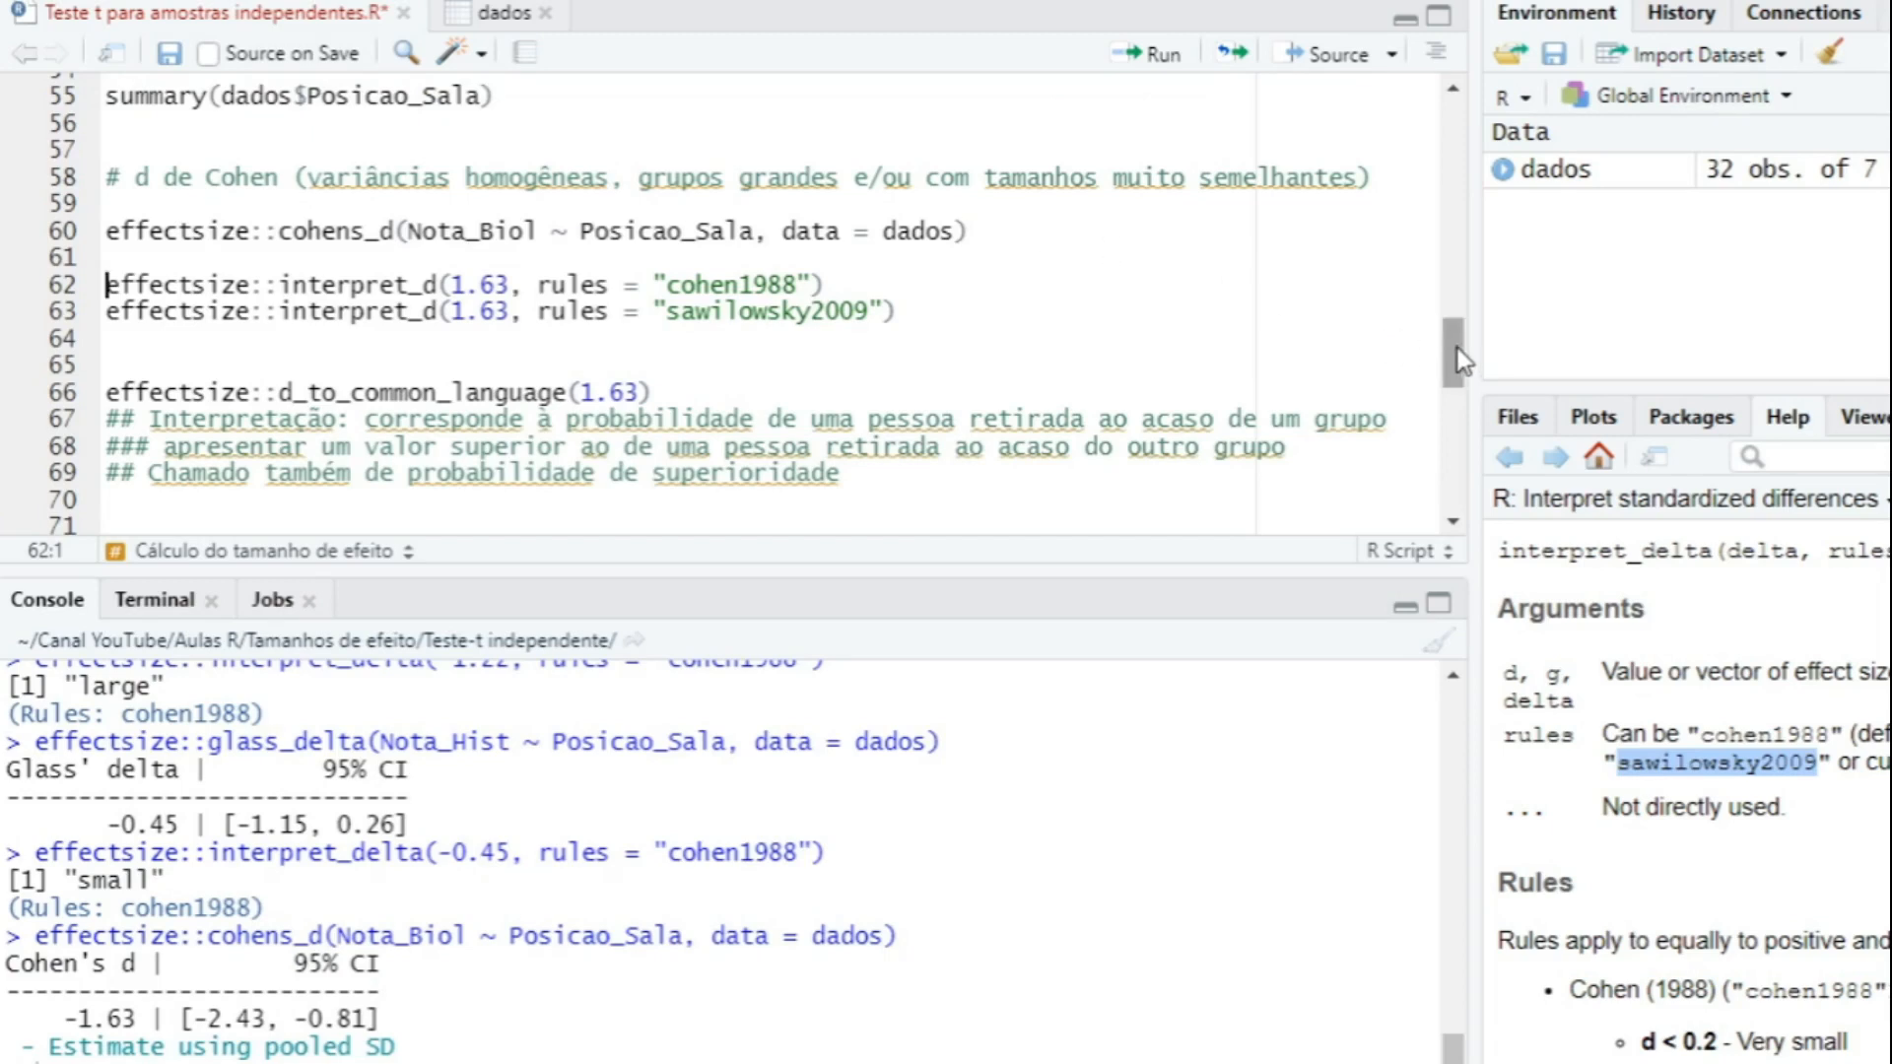
drag(1456, 359, 1457, 471)
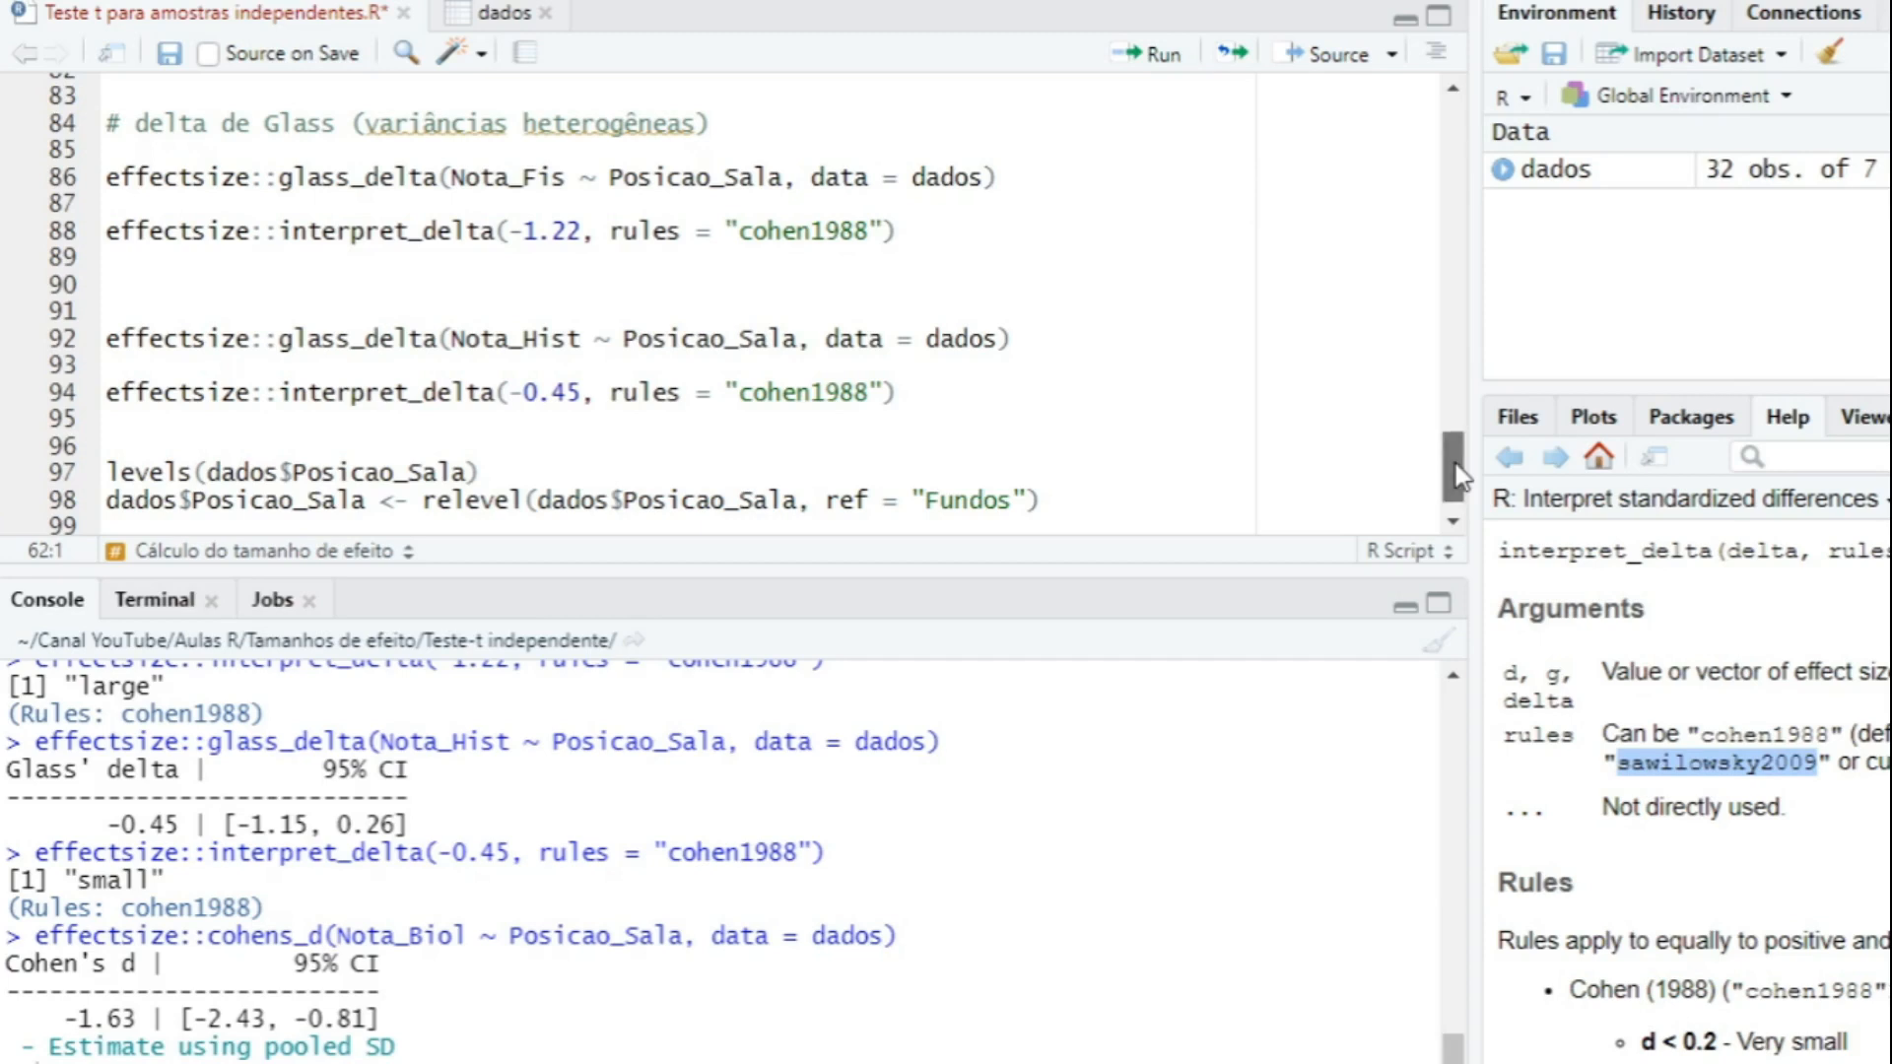
drag(1457, 464, 1460, 506)
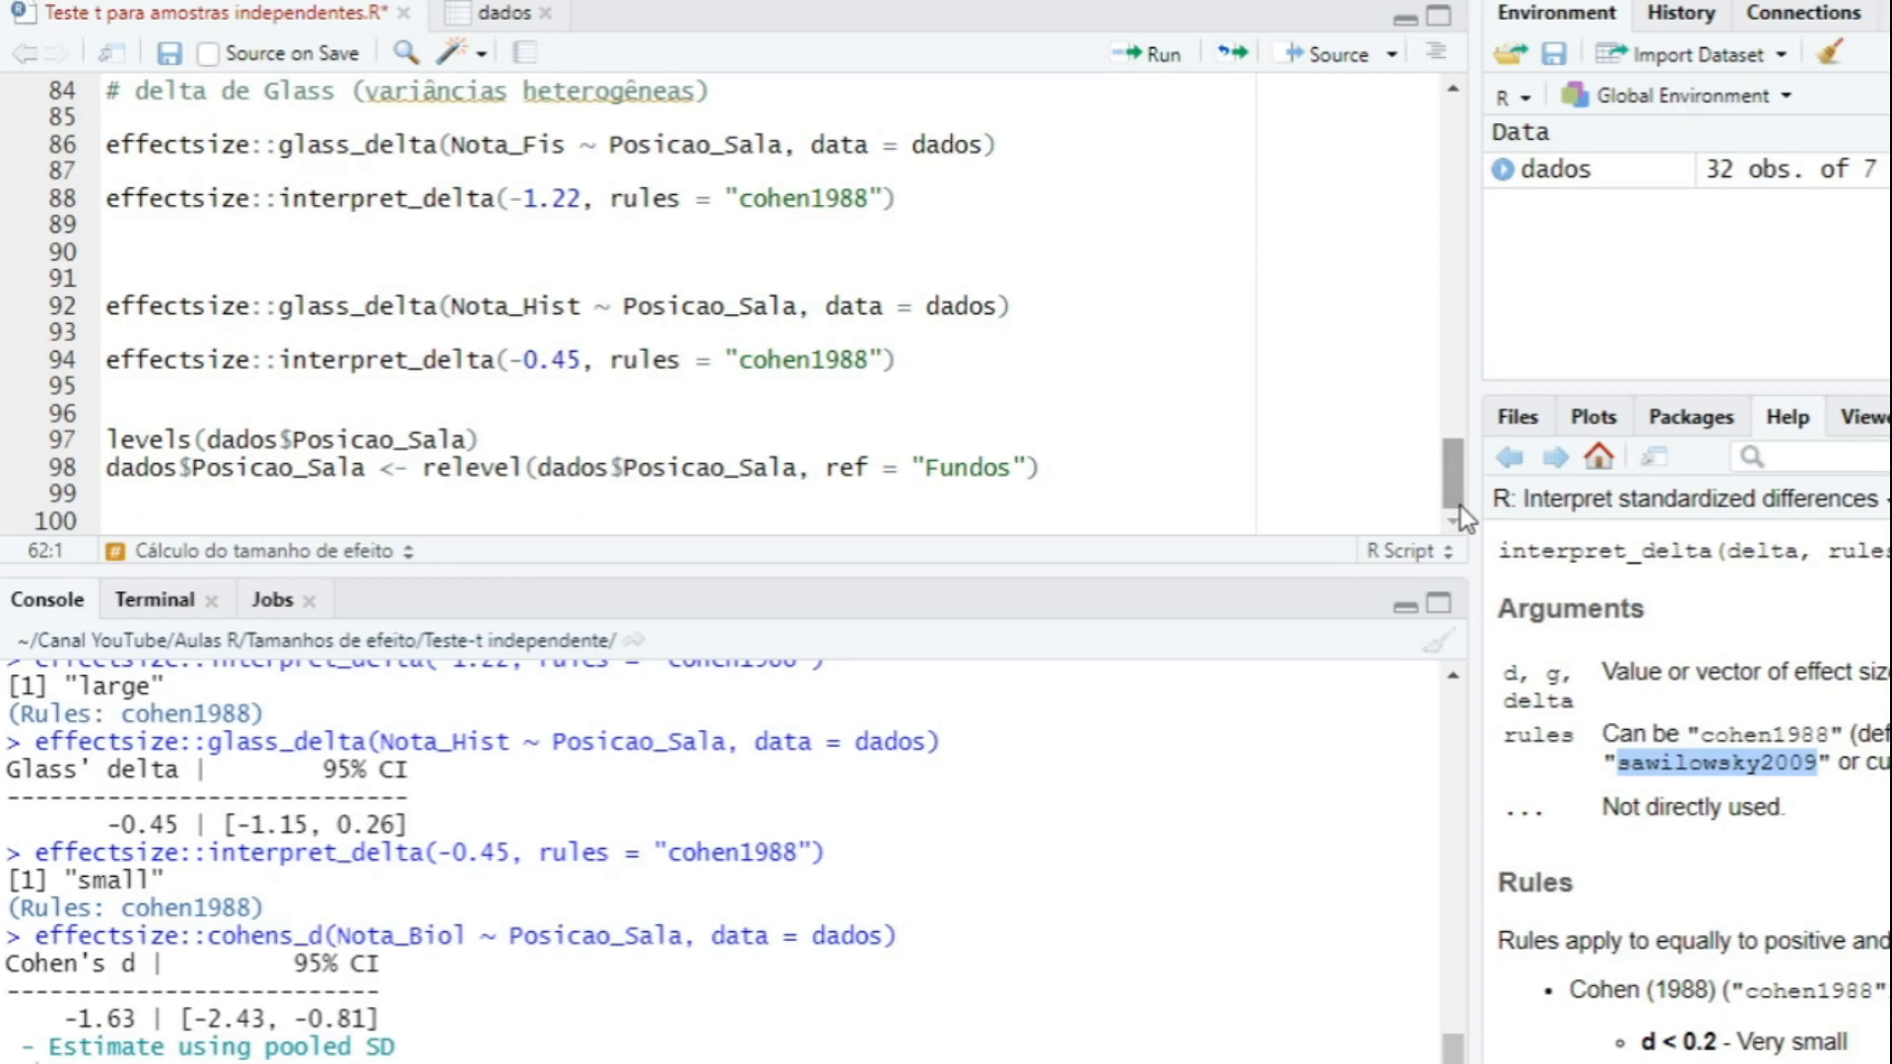